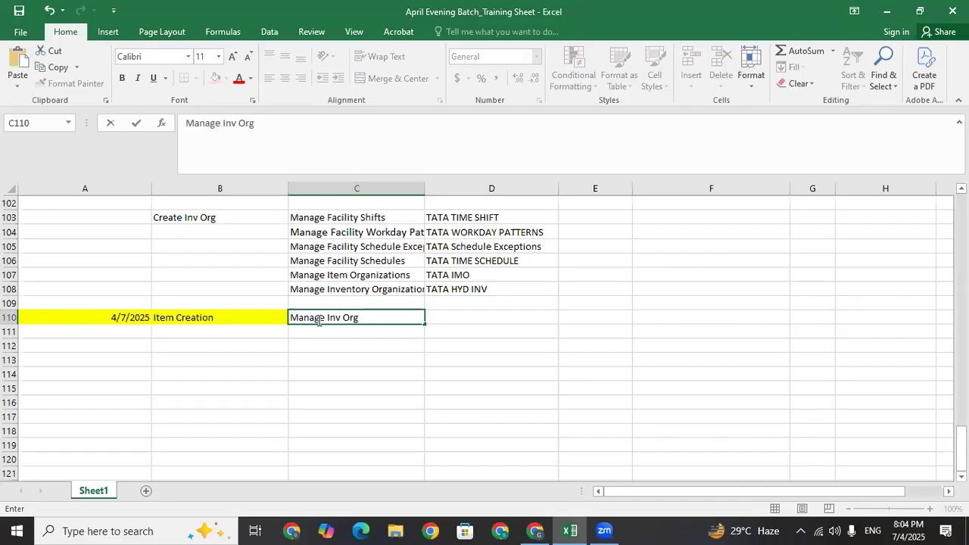
Commit 'Manage Inv Org' in cell C110 and bring the Oracle Fusion browser to the front
{"action": "left_click", "coordinate": [327, 340]}
{"action": "left_click", "coordinate": [330, 313]}
{"action": "left_click", "coordinate": [343, 336]}
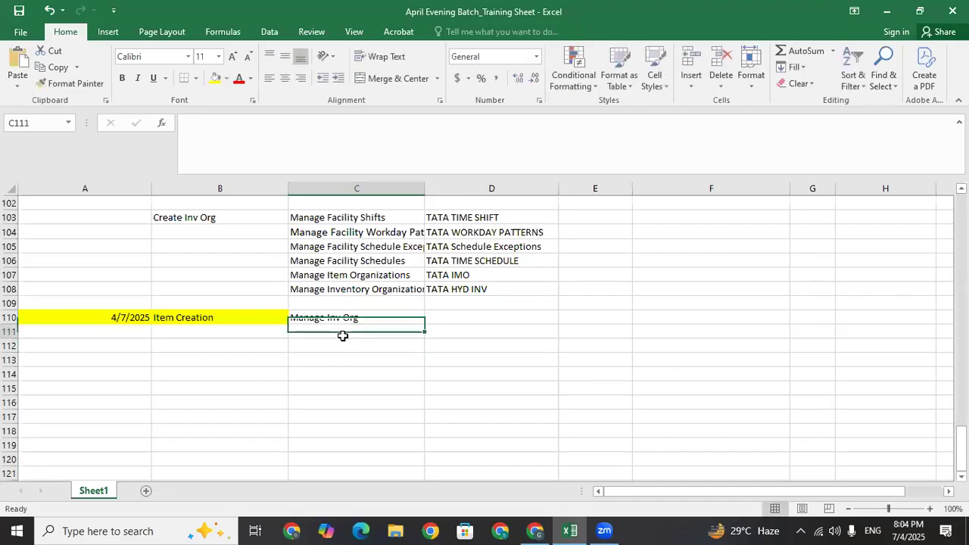
{"action": "left_click", "coordinate": [381, 318]}
{"action": "left_click", "coordinate": [502, 317]}
{"action": "left_click", "coordinate": [366, 319]}
{"action": "left_click", "coordinate": [364, 343]}
{"action": "left_click", "coordinate": [362, 333]}
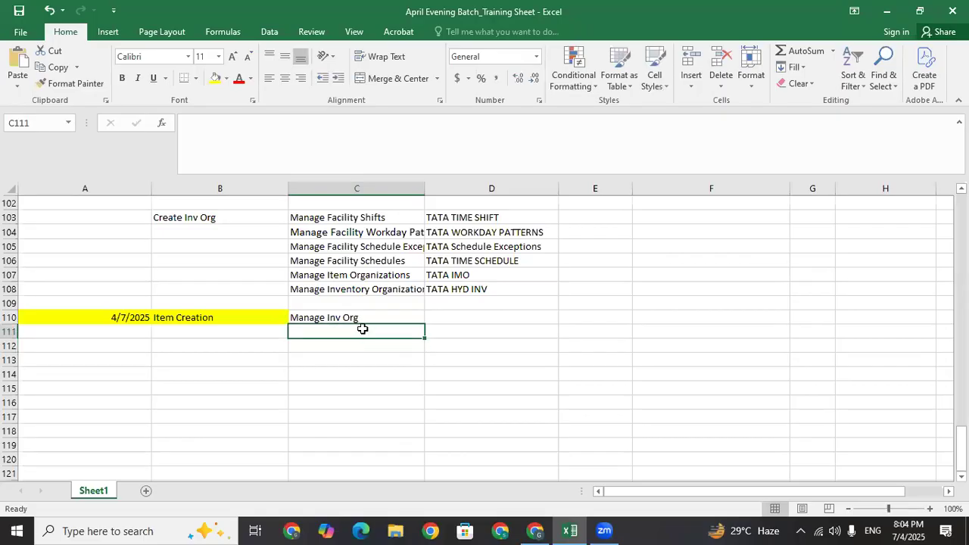
{"action": "left_click", "coordinate": [536, 530]}
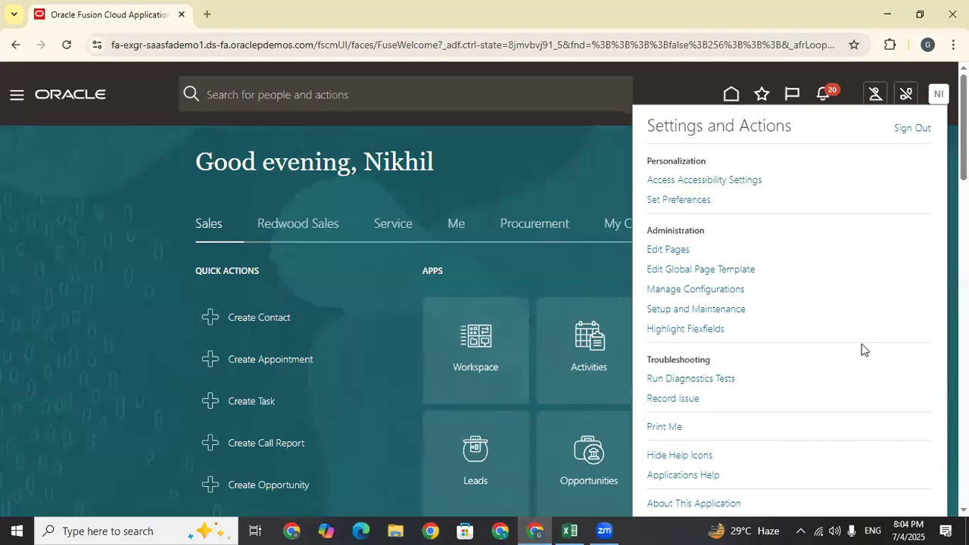
In Setup and Maintenance, switch the offering to Manufacturing and Supply Chain Materials Management
{"action": "left_click", "coordinate": [671, 310]}
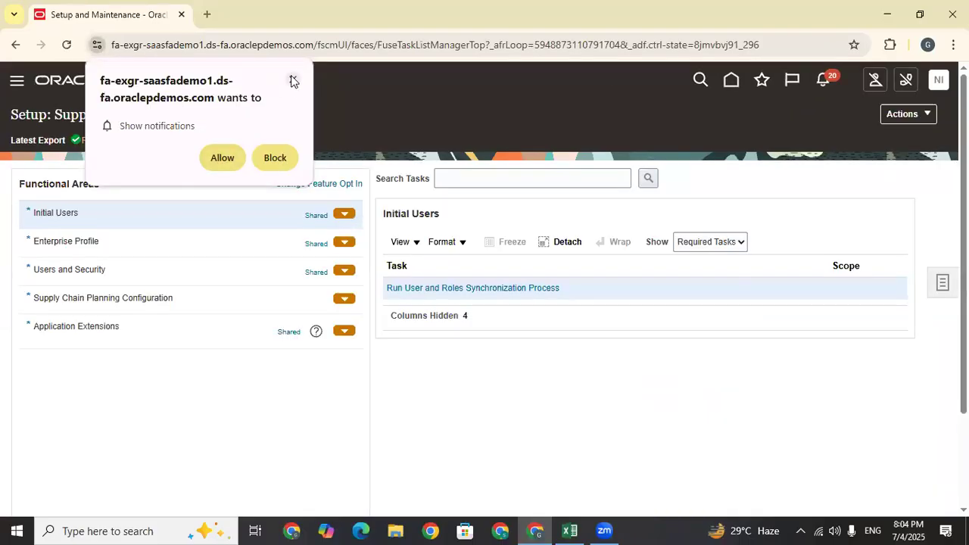
{"action": "left_click", "coordinate": [292, 81]}
{"action": "left_click", "coordinate": [209, 114]}
{"action": "left_click_drag", "start_coordinate": [443, 288], "coordinate": [429, 202]}
{"action": "left_click", "coordinate": [244, 299]}
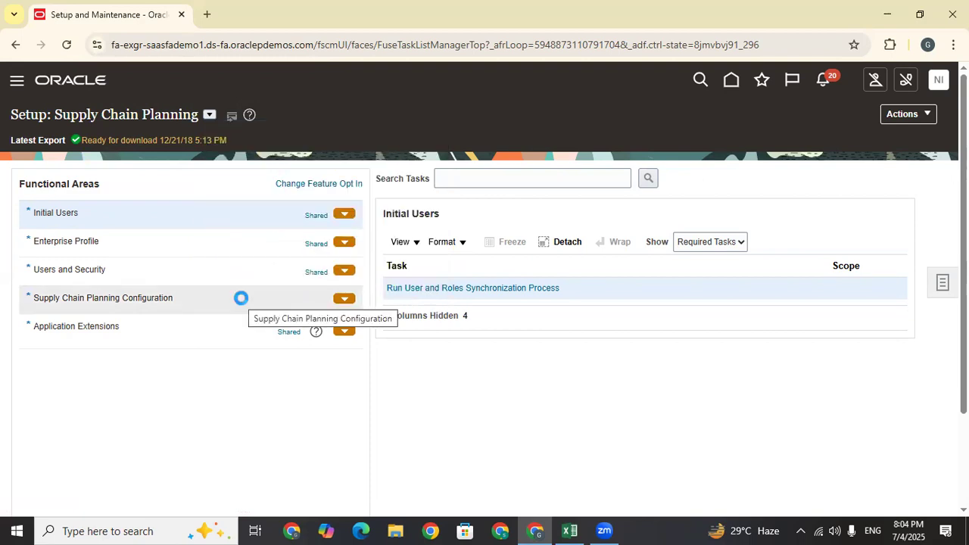
{"action": "left_click", "coordinate": [148, 115]}
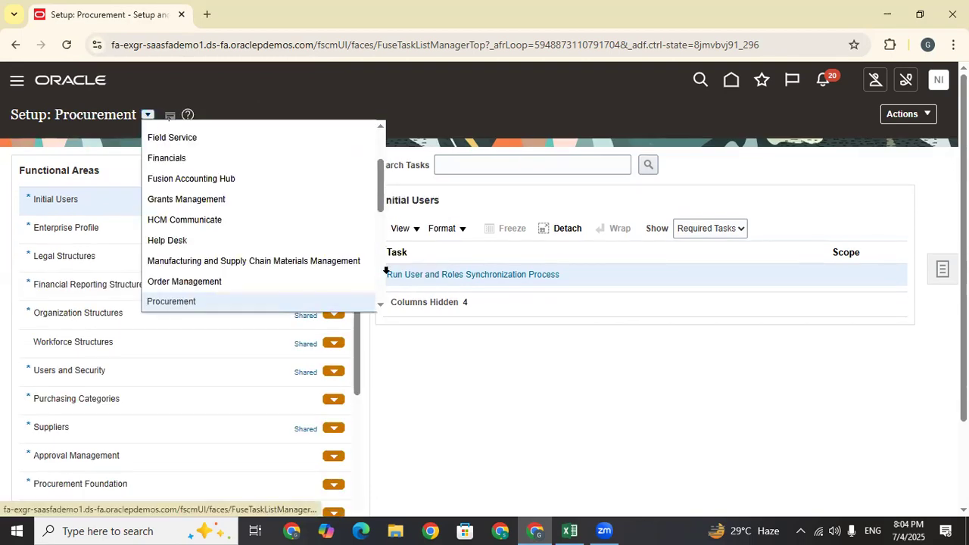
{"action": "left_click", "coordinate": [323, 257]}
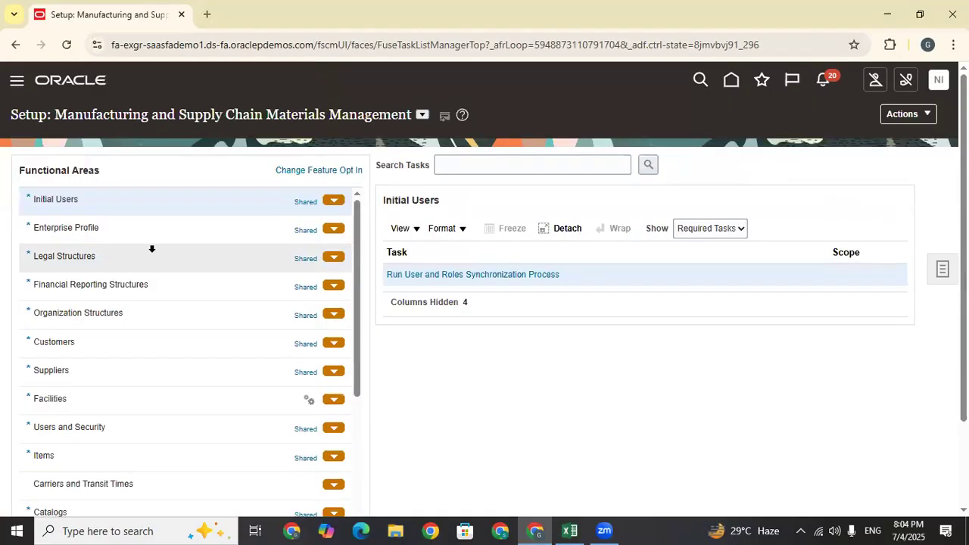
Open the Manage Business Unit task under Organization Structures
{"action": "scroll", "coordinate": [199, 121], "scroll_direction": "down", "scroll_amount": 1}
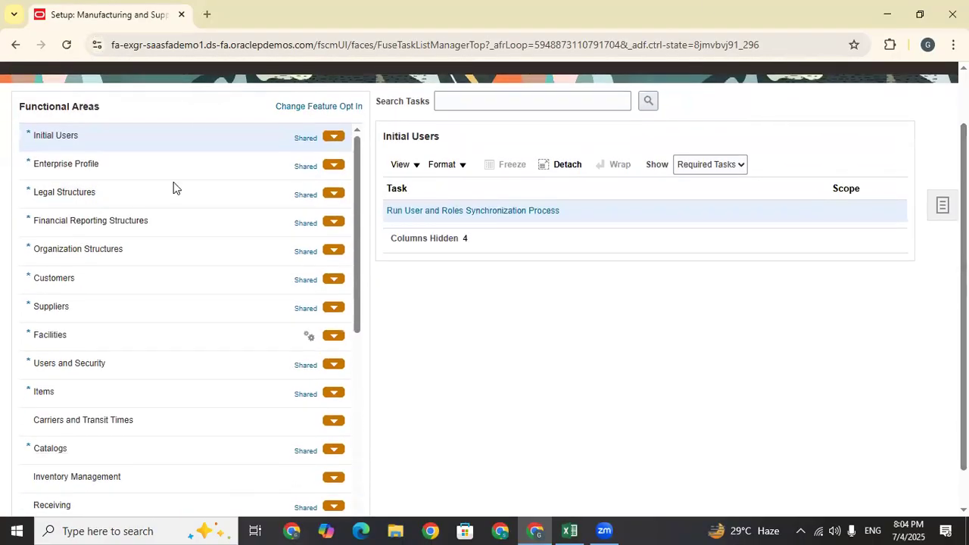
{"action": "left_click", "coordinate": [102, 253]}
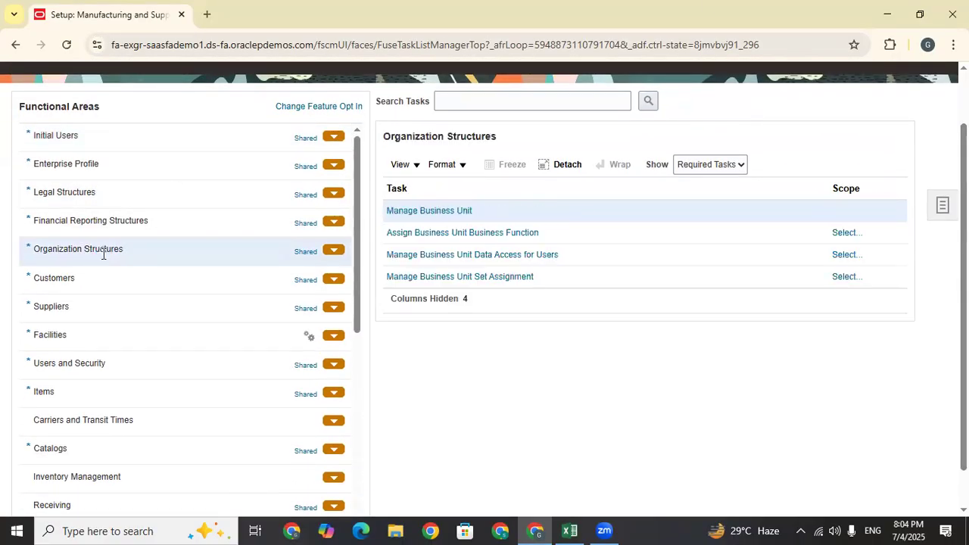
{"action": "left_click", "coordinate": [436, 213]}
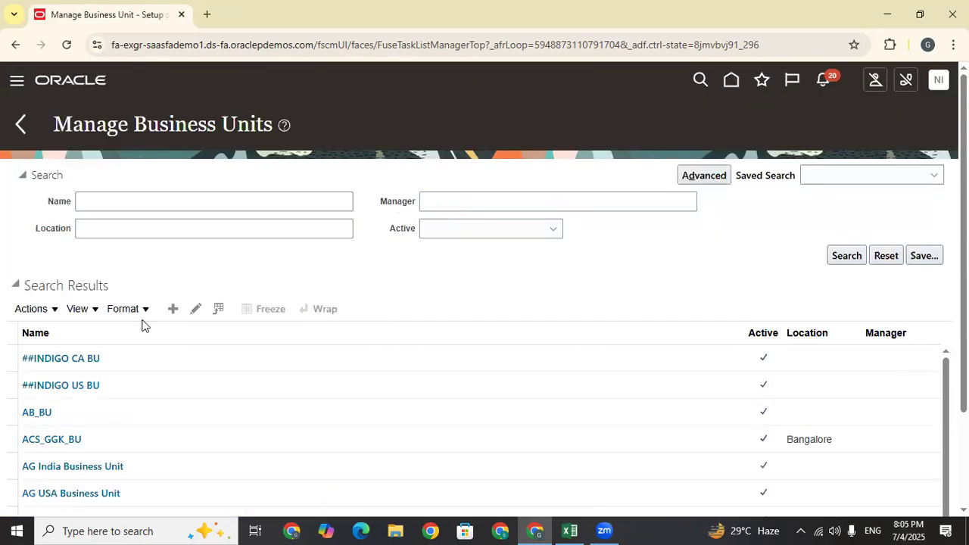
Create a new business unit named TATA HYD BU
{"action": "left_click", "coordinate": [172, 309]}
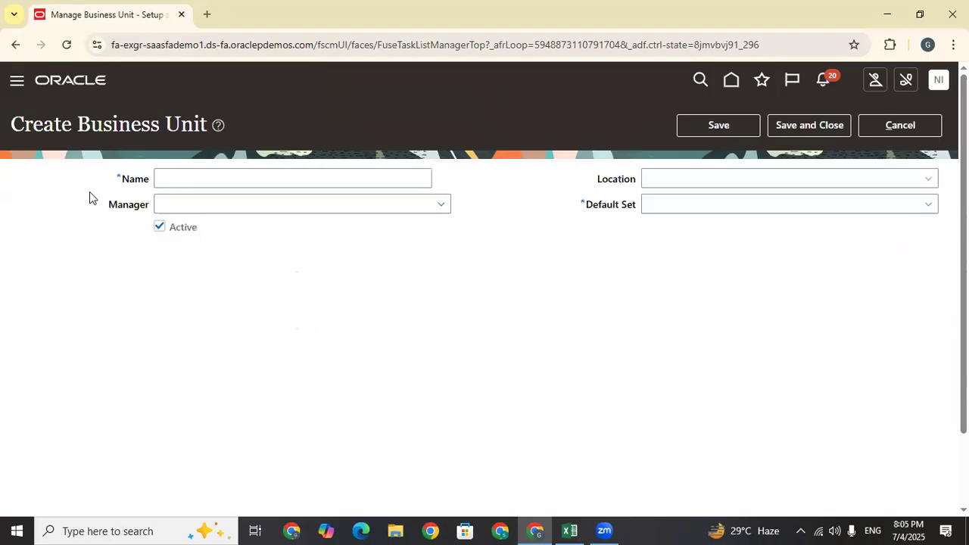
{"action": "left_click", "coordinate": [315, 182]}
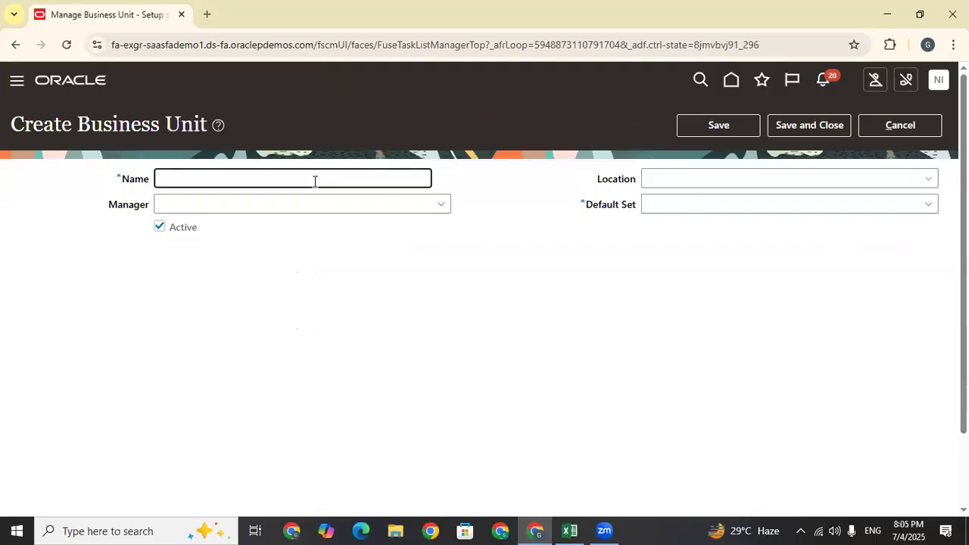
{"action": "type", "text": "TATA"}
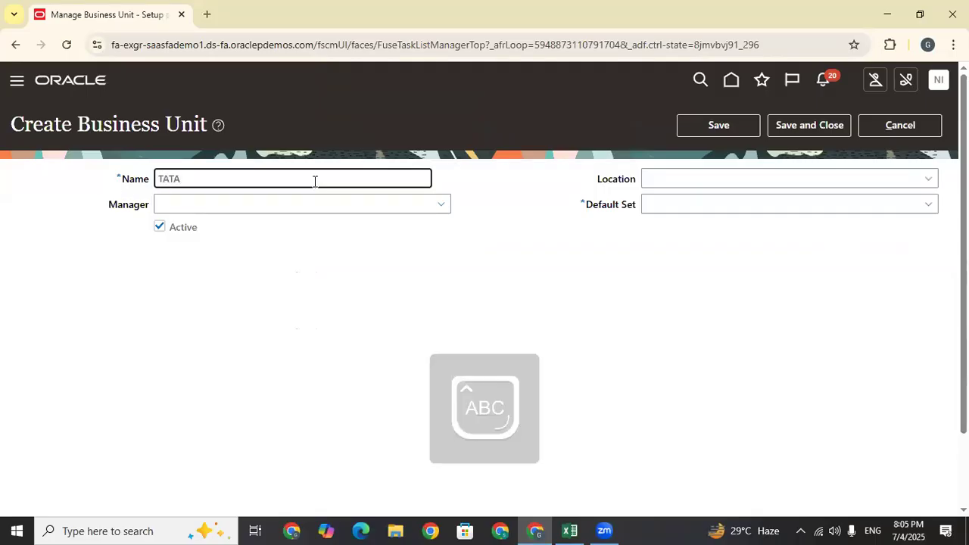
{"action": "type", "text": " HYD BU"}
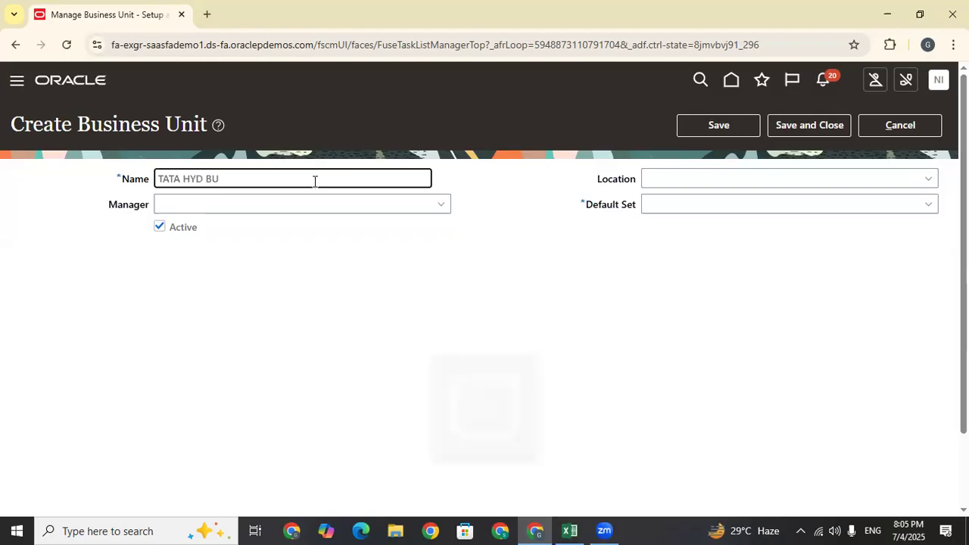
{"action": "left_click_drag", "start_coordinate": [315, 182], "coordinate": [73, 215]}
{"action": "left_click", "coordinate": [563, 302]}
{"action": "left_click", "coordinate": [697, 202]}
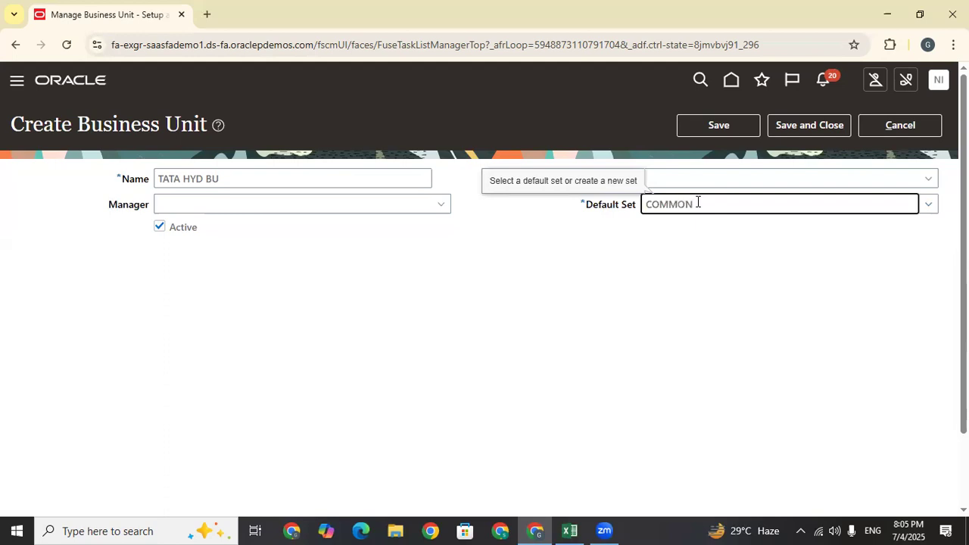
Set its default set to COMMON and save the business unit
{"action": "left_click", "coordinate": [928, 205]}
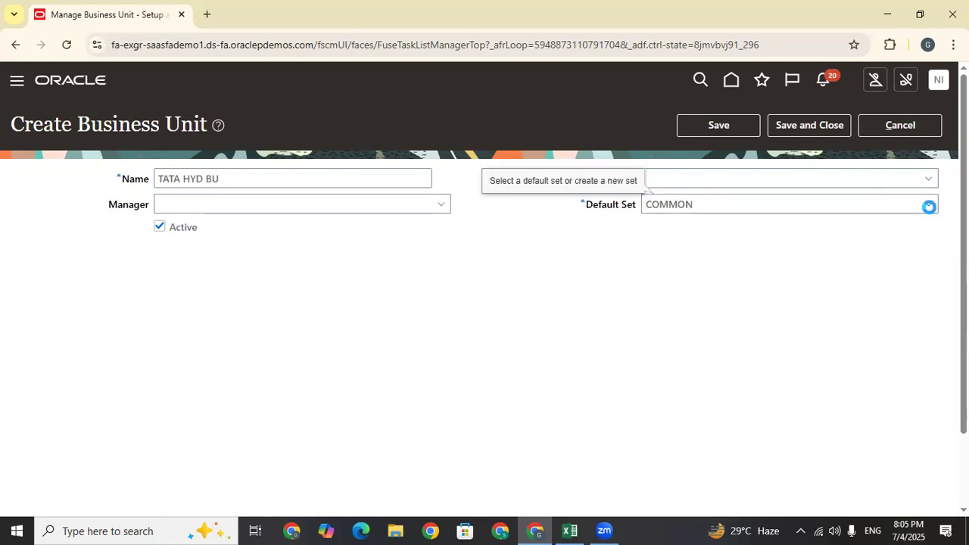
{"action": "left_click", "coordinate": [387, 439]}
{"action": "left_click", "coordinate": [424, 234]}
{"action": "left_click", "coordinate": [716, 314]}
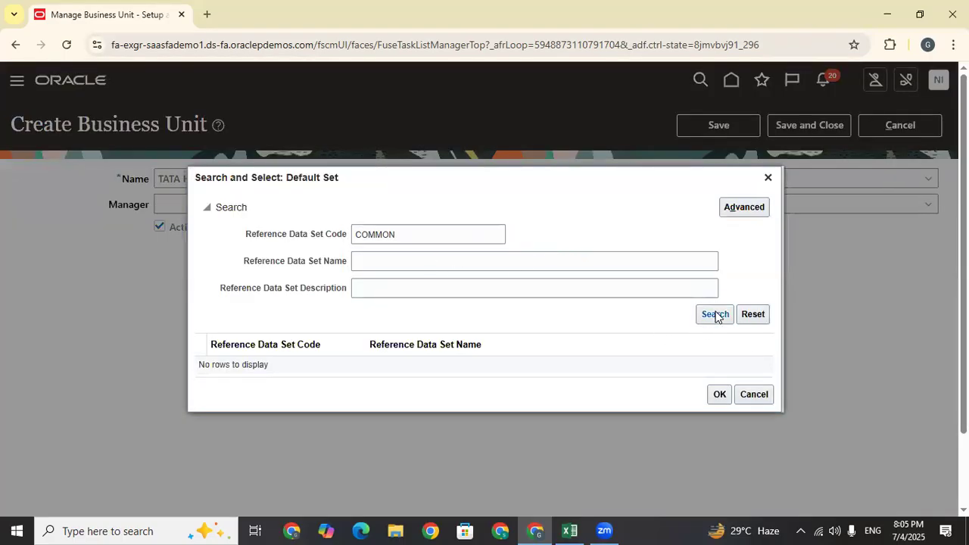
{"action": "left_click", "coordinate": [358, 388]}
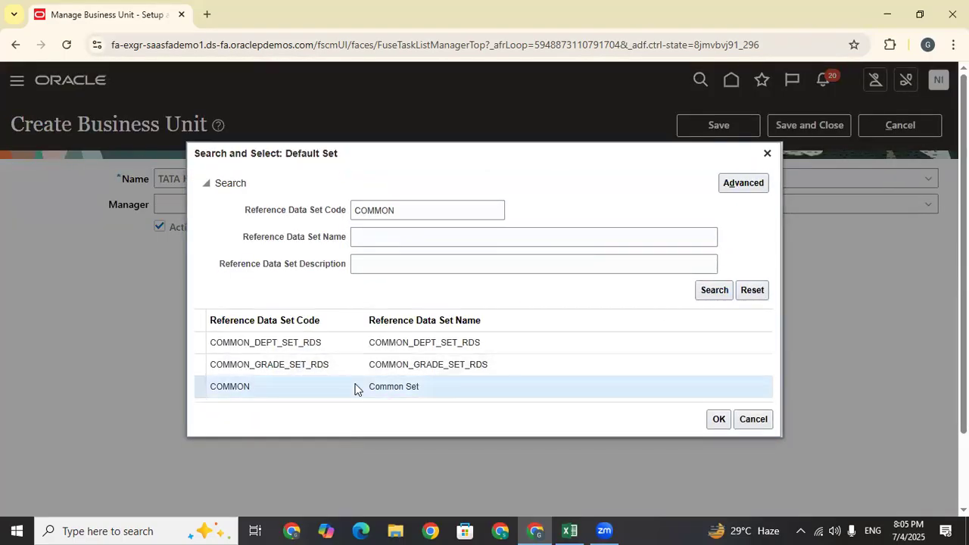
{"action": "left_click", "coordinate": [719, 419]}
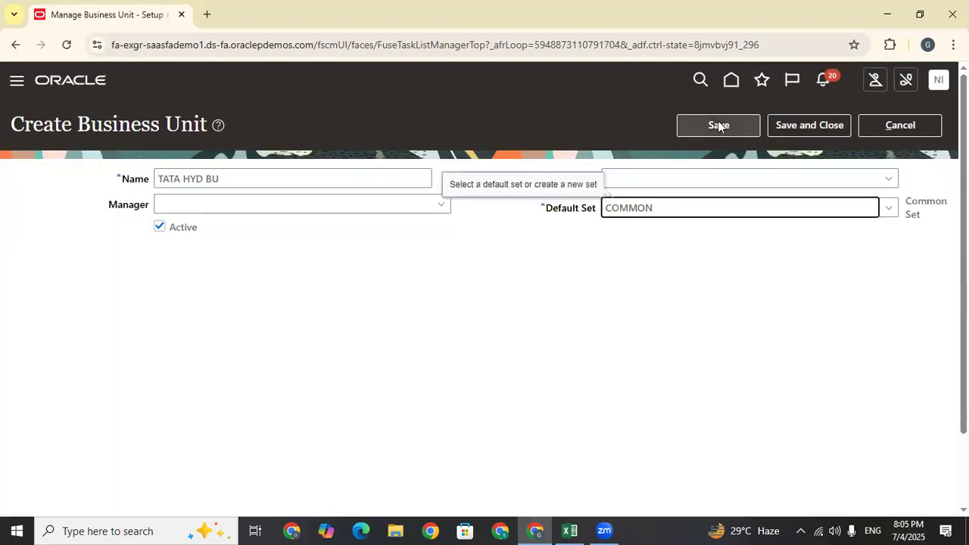
{"action": "left_click", "coordinate": [792, 125]}
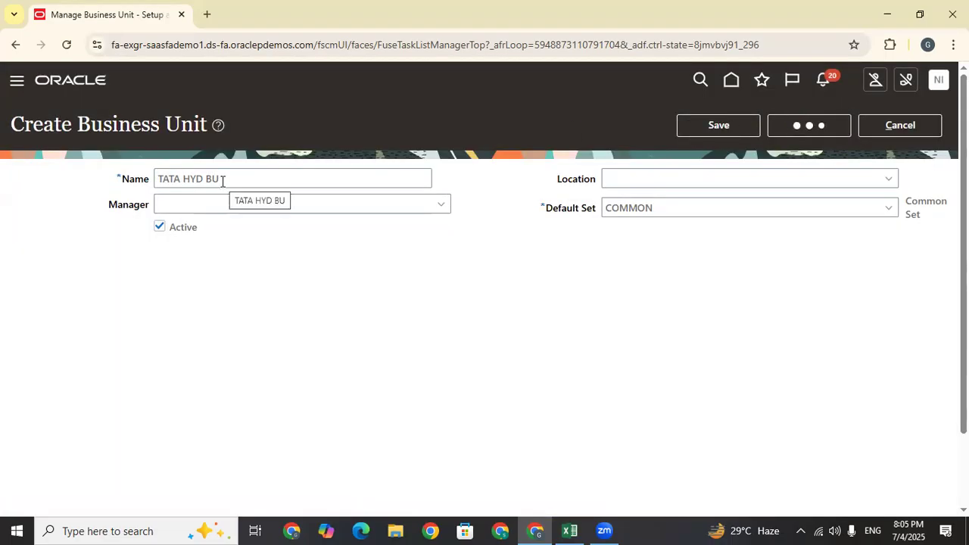
Start Assign Business Unit Business Function with the Select and Add scope option
{"action": "left_click", "coordinate": [455, 295]}
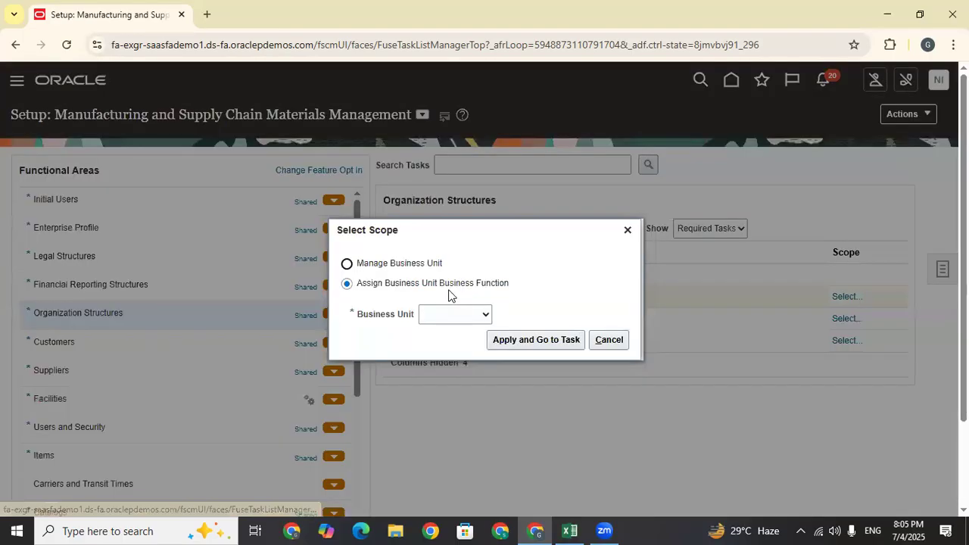
{"action": "left_click", "coordinate": [448, 317]}
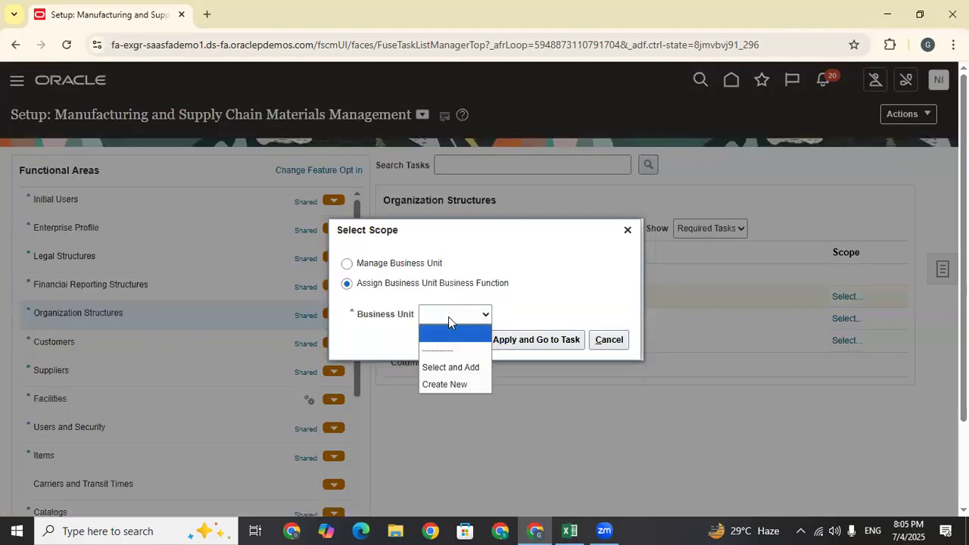
{"action": "left_click", "coordinate": [455, 363]}
{"action": "left_click", "coordinate": [521, 341]}
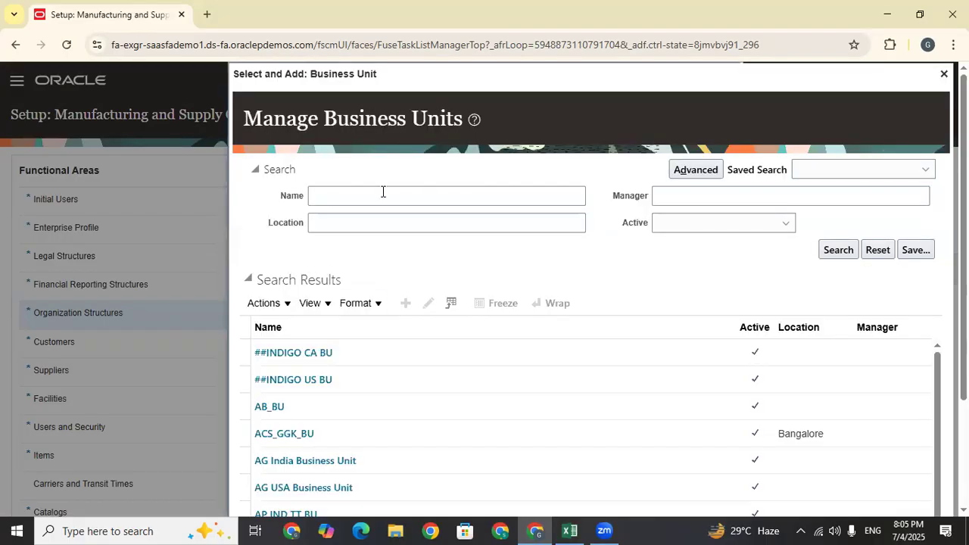
Search TATA and save TATA HYD BU as the task scope
{"action": "left_click", "coordinate": [383, 195]}
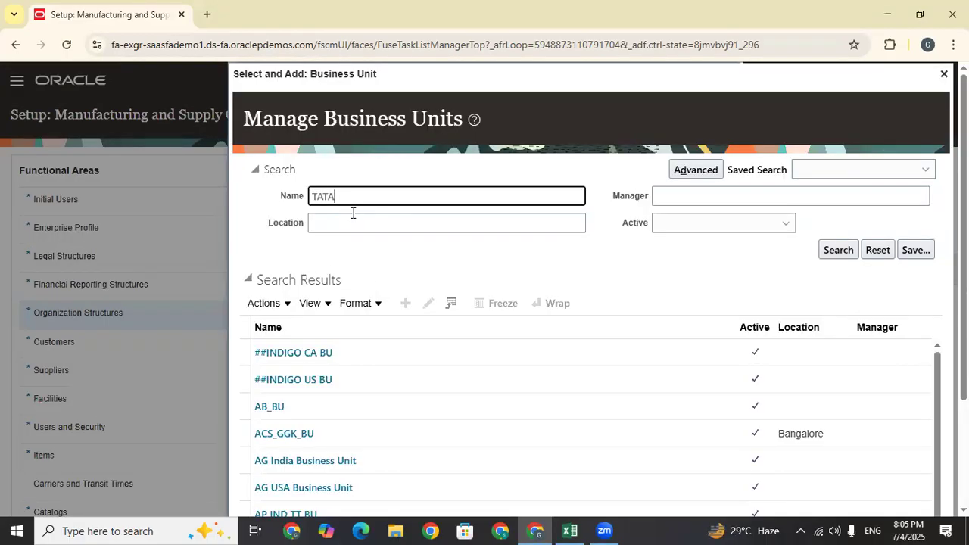
{"action": "key", "text": "Return"}
{"action": "left_click", "coordinate": [462, 352]}
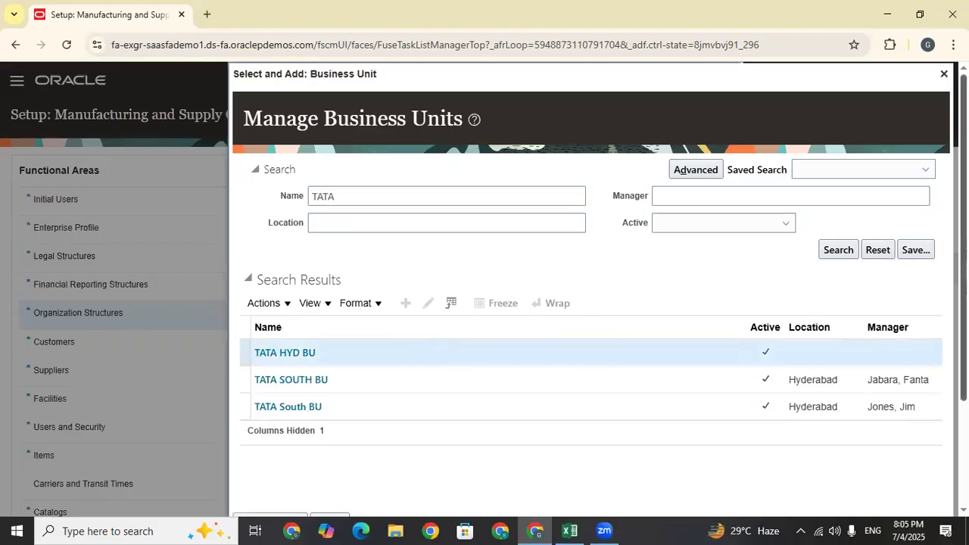
{"action": "scroll", "coordinate": [805, 306], "scroll_direction": "down", "scroll_amount": 2}
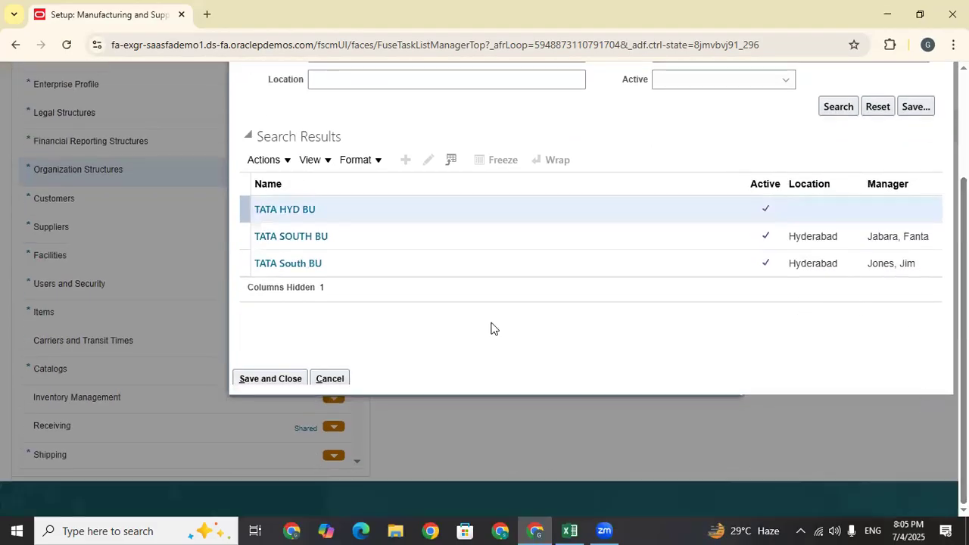
{"action": "left_click", "coordinate": [251, 380]}
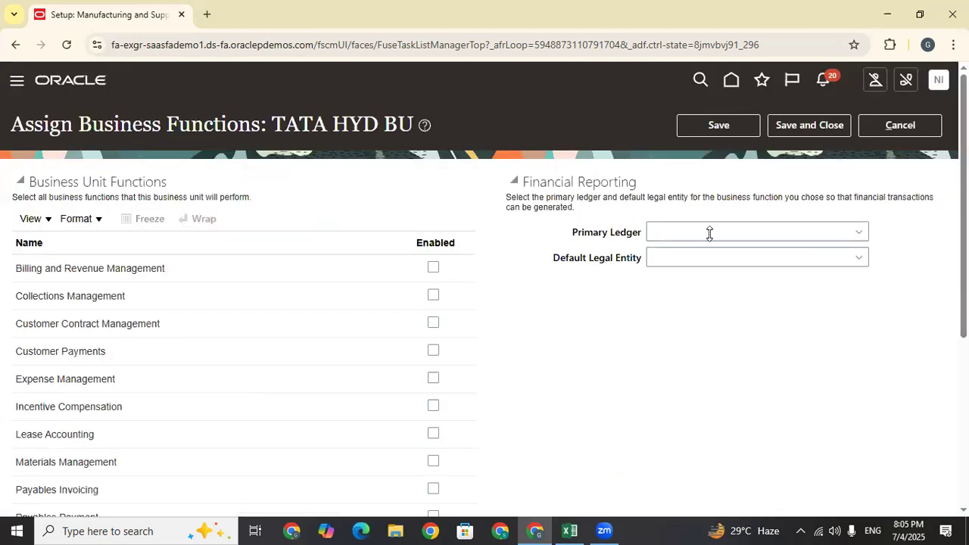
Set the primary ledger to US Primary Ledger with US1 Legal Entity
{"action": "left_click", "coordinate": [716, 234]}
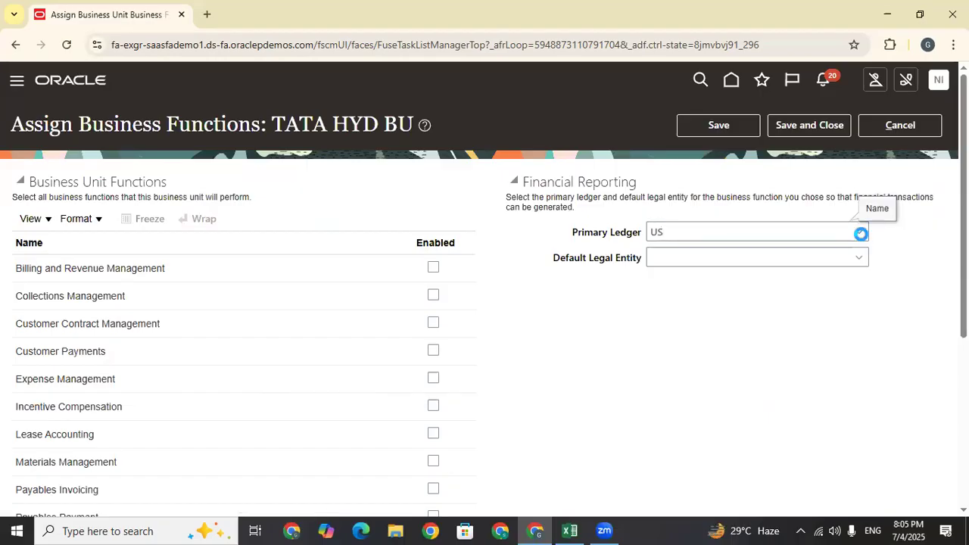
{"action": "left_click", "coordinate": [859, 232]}
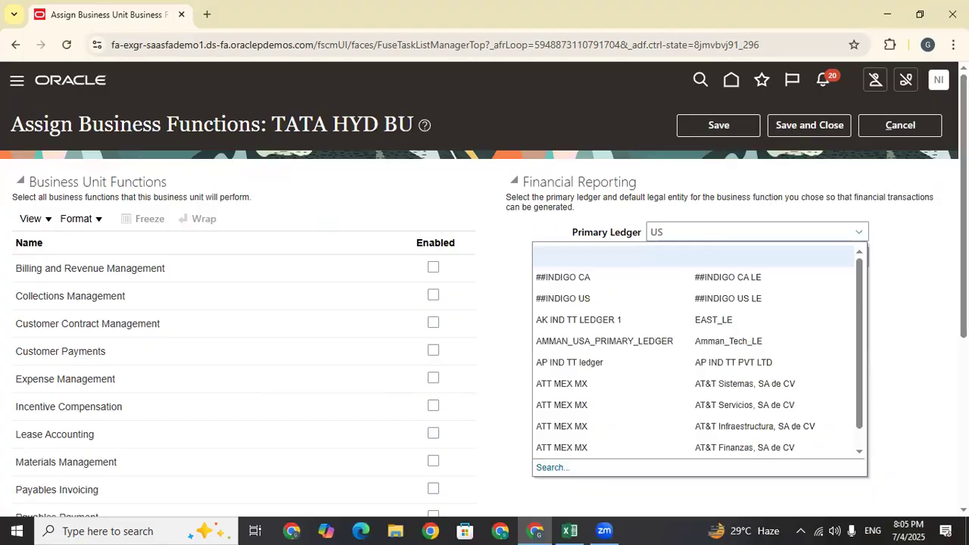
{"action": "left_click", "coordinate": [553, 467]}
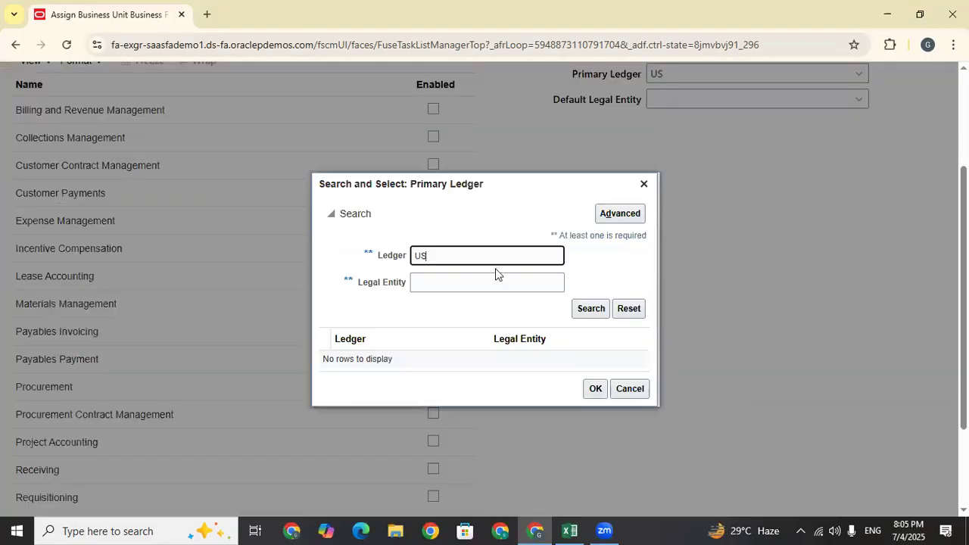
{"action": "left_click", "coordinate": [594, 308]}
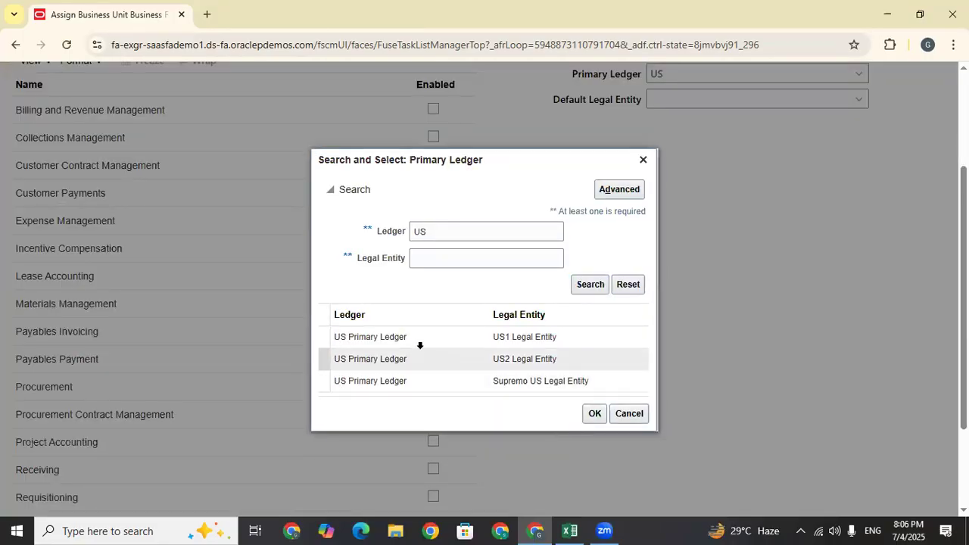
{"action": "left_click", "coordinate": [422, 338]}
{"action": "left_click", "coordinate": [594, 413]}
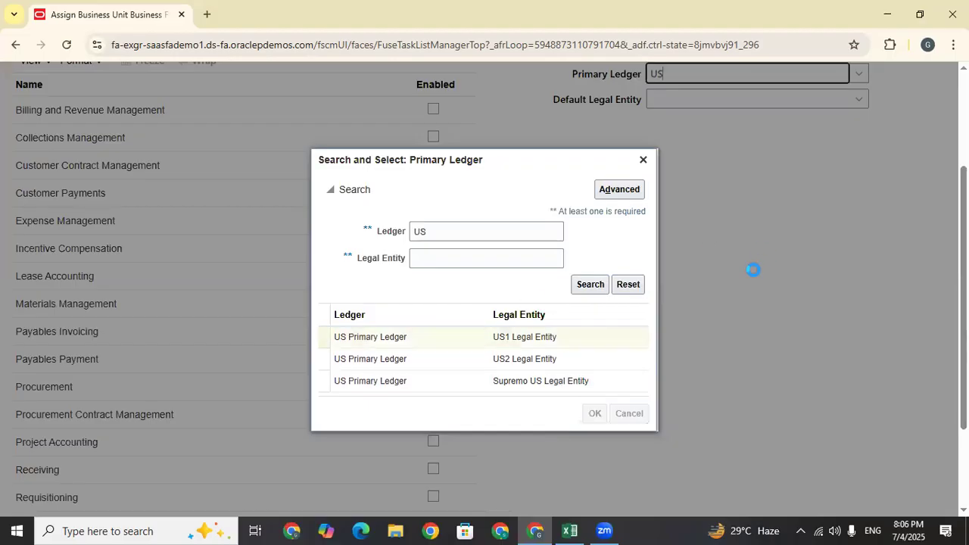
Copy the ledger name and switch to the Excel sheet at cell D110
{"action": "left_click_drag", "start_coordinate": [730, 102], "coordinate": [653, 102]}
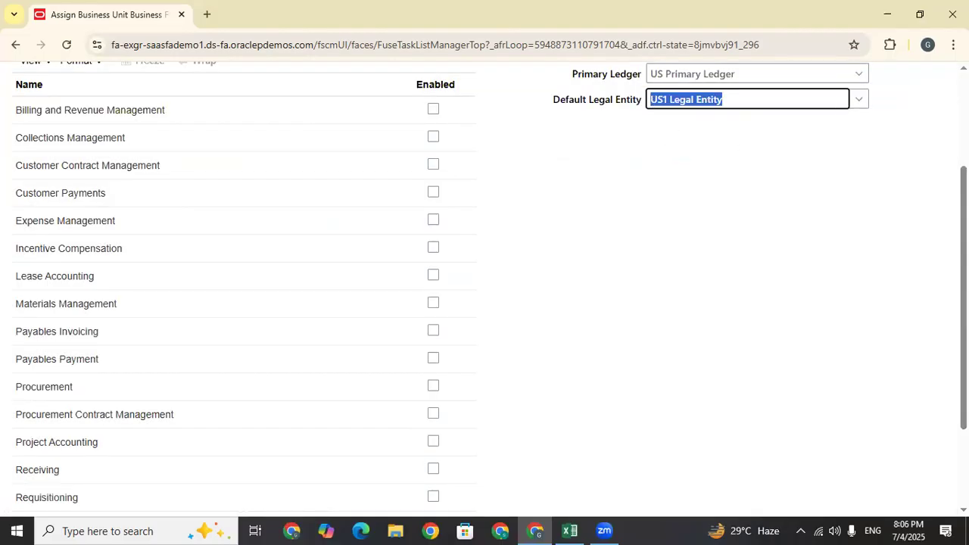
{"action": "scroll", "coordinate": [729, 162], "scroll_direction": "up", "scroll_amount": 1}
{"action": "left_click_drag", "start_coordinate": [750, 116], "coordinate": [639, 117]}
{"action": "key", "text": "ctrl+c"}
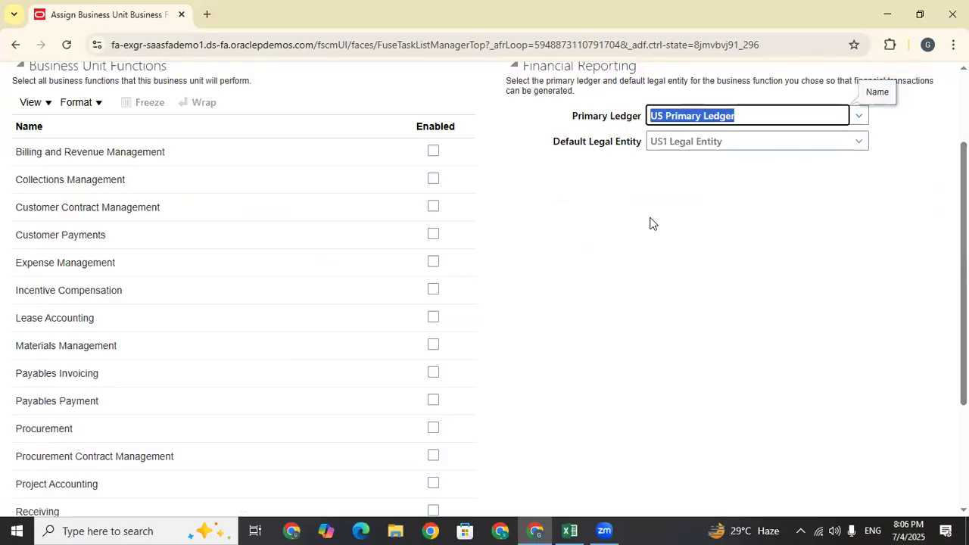
{"action": "left_click", "coordinate": [569, 530]}
{"action": "left_click", "coordinate": [443, 315]}
Replace the C110 entry with 'Manage Business Unit'
{"action": "left_click", "coordinate": [333, 315]}
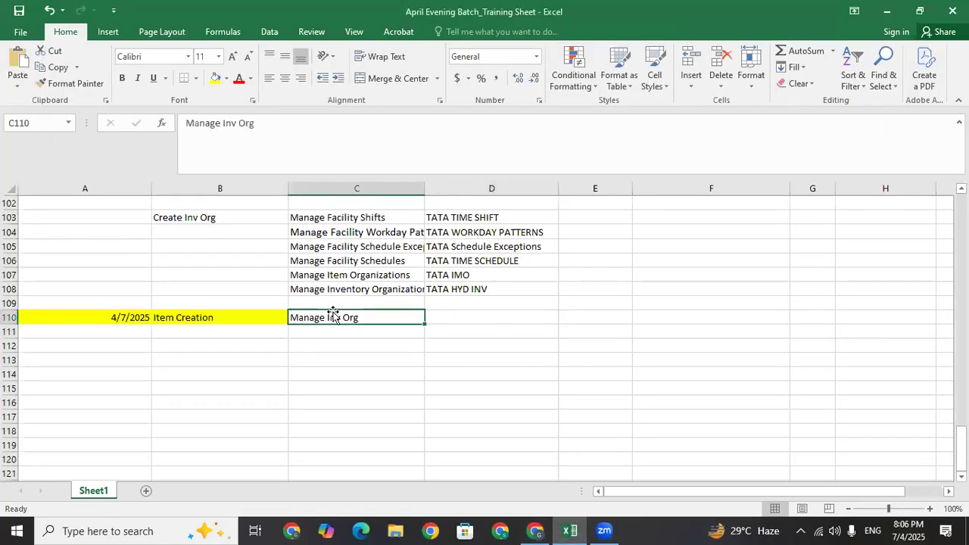
{"action": "type", "text": "mANAG"}
{"action": "key", "text": "BackSpace"}
{"action": "key", "text": "BackSpace"}
{"action": "key", "text": "BackSpace"}
{"action": "key", "text": "BackSpace"}
{"action": "key", "text": "BackSpace"}
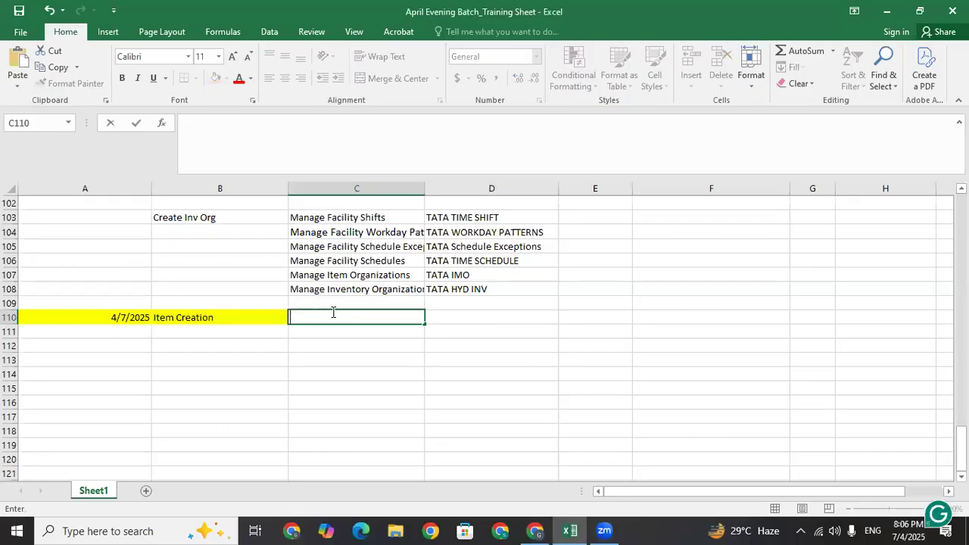
{"action": "key", "text": "Caps_Lock"}
{"action": "type", "text": "Manage "}
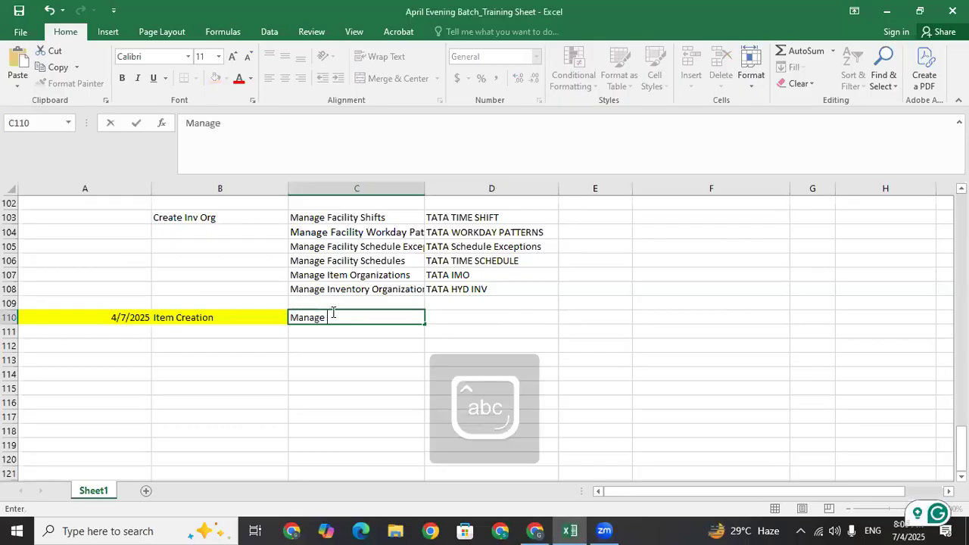
{"action": "type", "text": "Business U"}
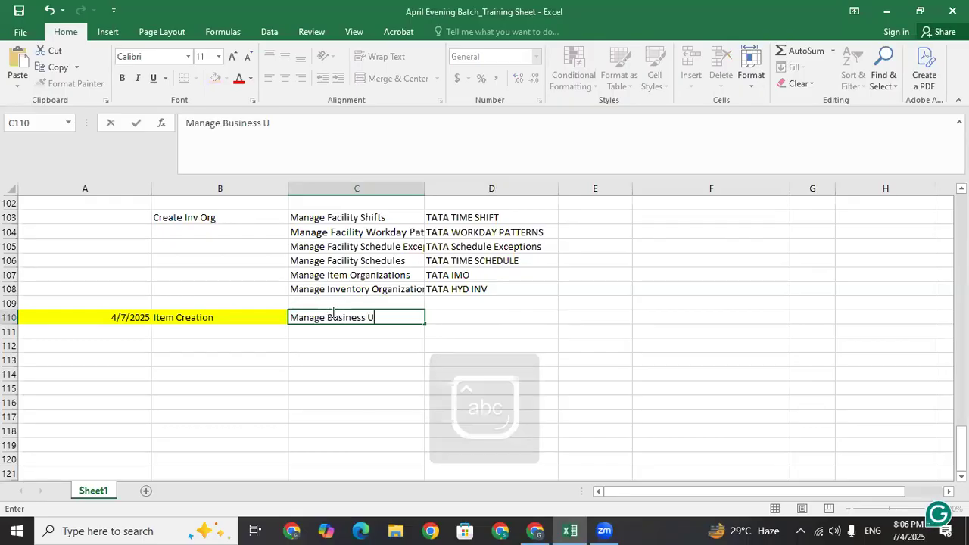
{"action": "type", "text": "nit"}
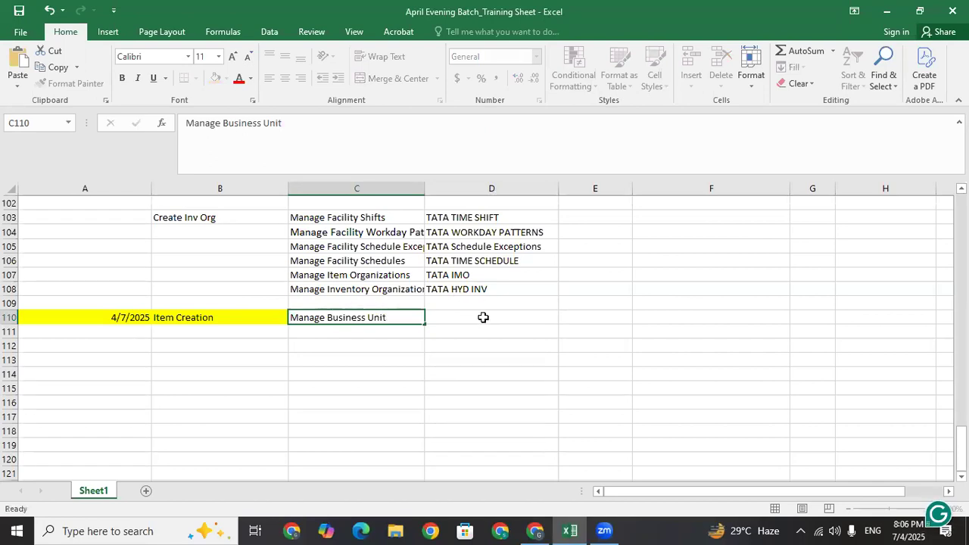
{"action": "left_click", "coordinate": [483, 317]}
Paste US Primary Ledger into E110, widen column E, and enter TATA HYD BU in D110
{"action": "left_click", "coordinate": [588, 320]}
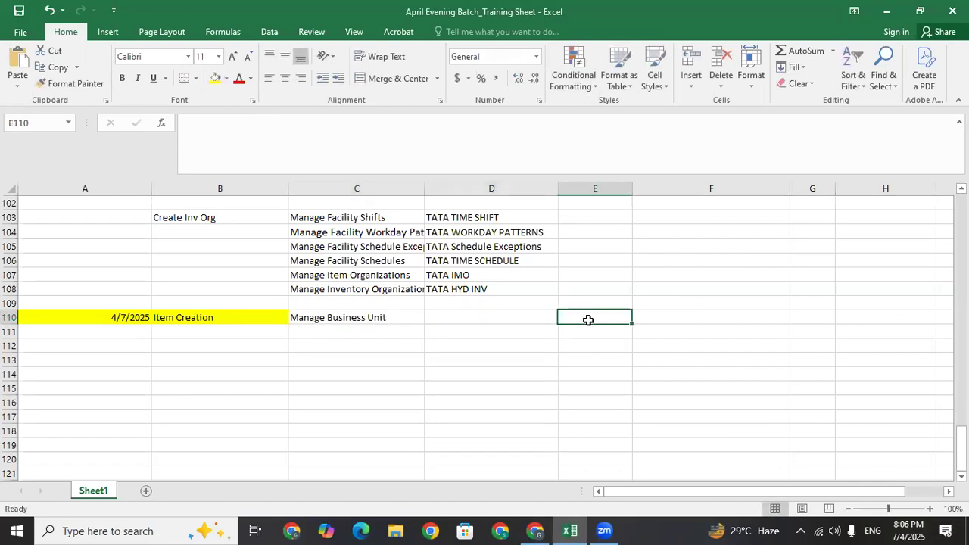
{"action": "key", "text": "ctrl+v"}
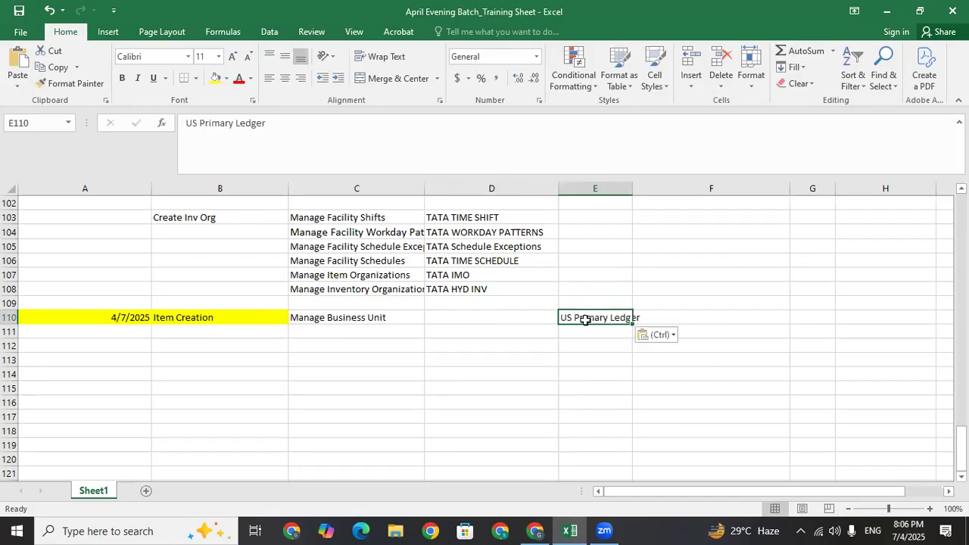
{"action": "left_click_drag", "start_coordinate": [631, 192], "coordinate": [655, 192]}
{"action": "left_click", "coordinate": [461, 318]}
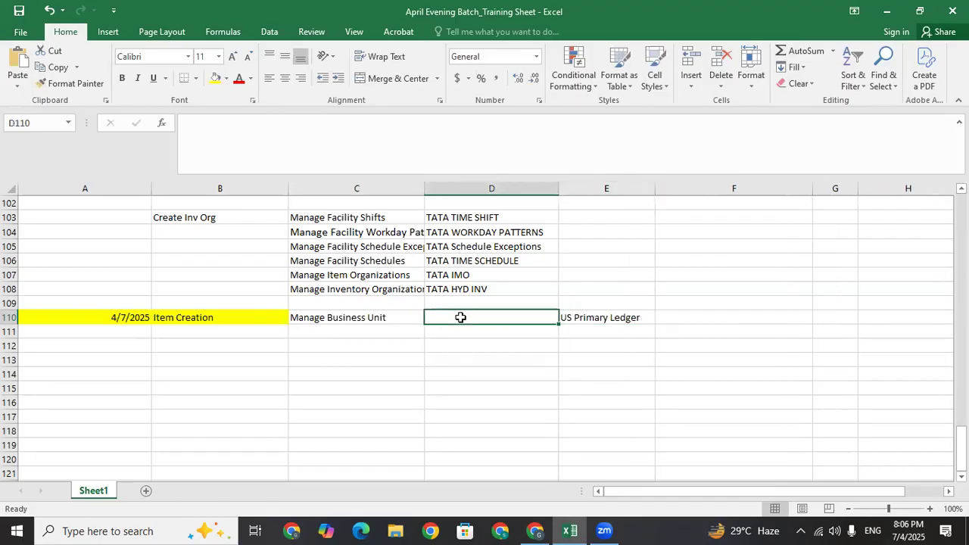
{"action": "type", "text": "TATA "}
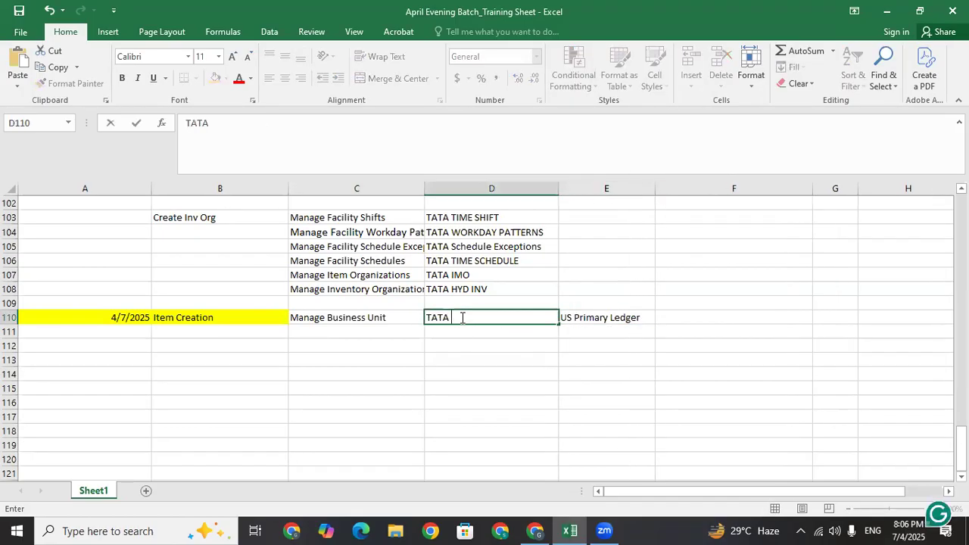
{"action": "type", "text": "HYD BU"}
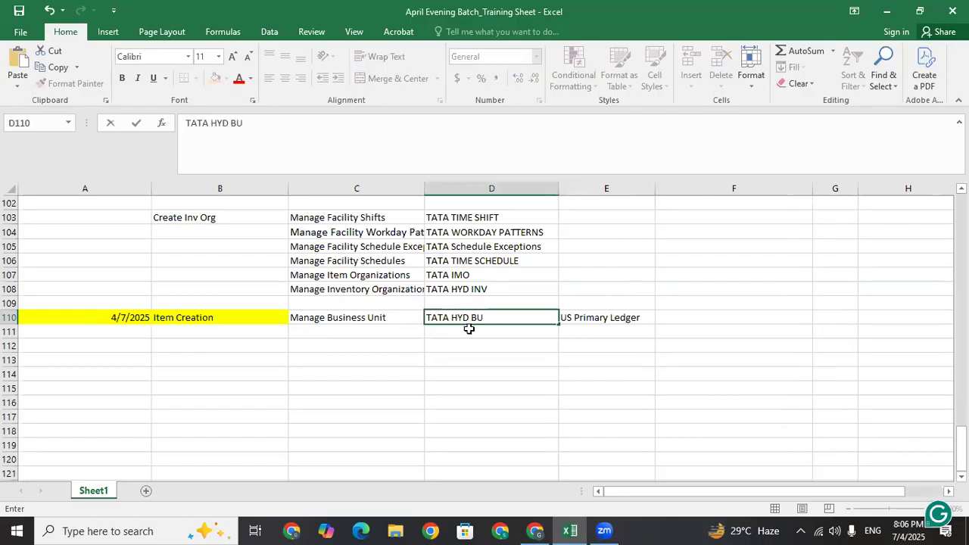
{"action": "key", "text": "Tab"}
Label cell E109 'Seeded Data'
{"action": "left_click", "coordinate": [595, 304]}
{"action": "type", "text": "Seeded Data"}
{"action": "key", "text": "Return"}
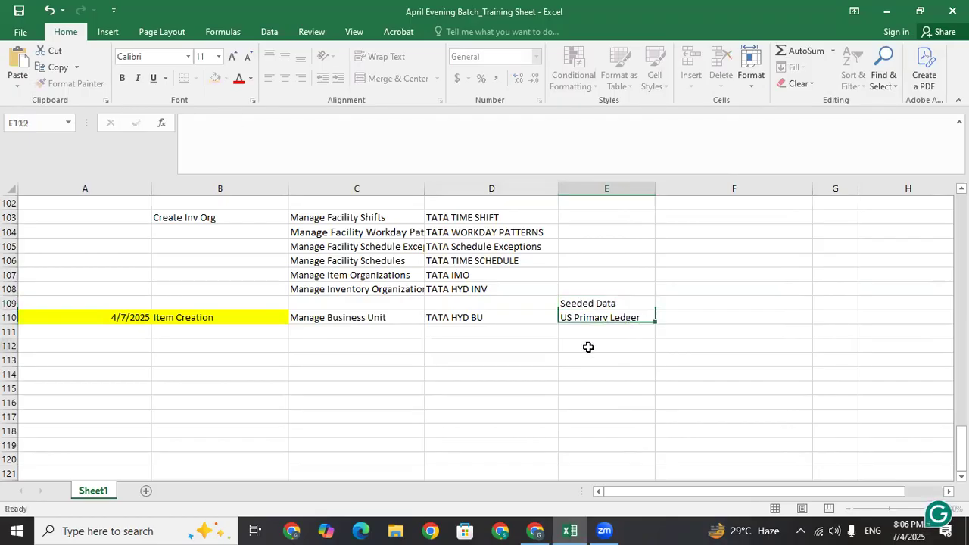
{"action": "left_click", "coordinate": [600, 304]}
{"action": "left_click", "coordinate": [598, 320]}
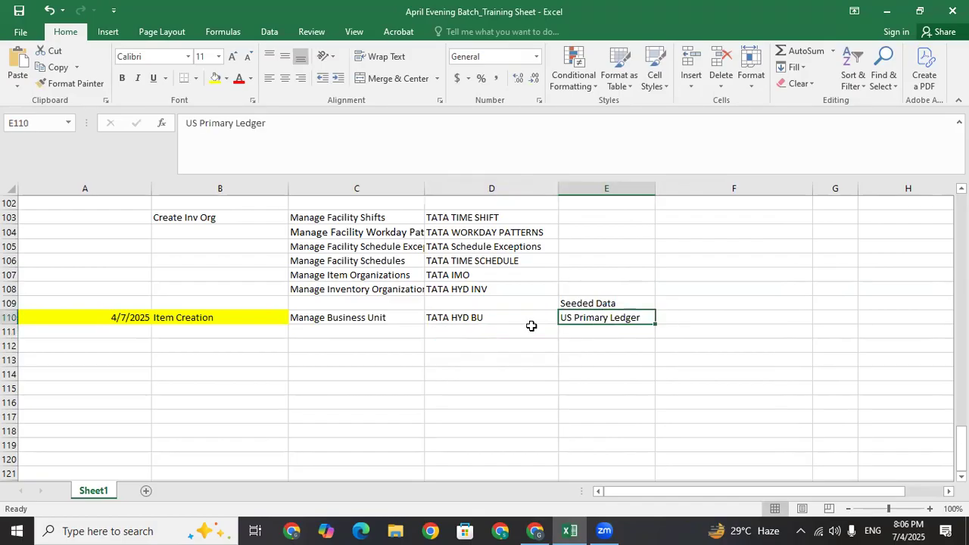
Put US1 Legal Entity into cell E111
{"action": "left_click", "coordinate": [598, 331]}
{"action": "type", "text": "US Primary Ledger"}
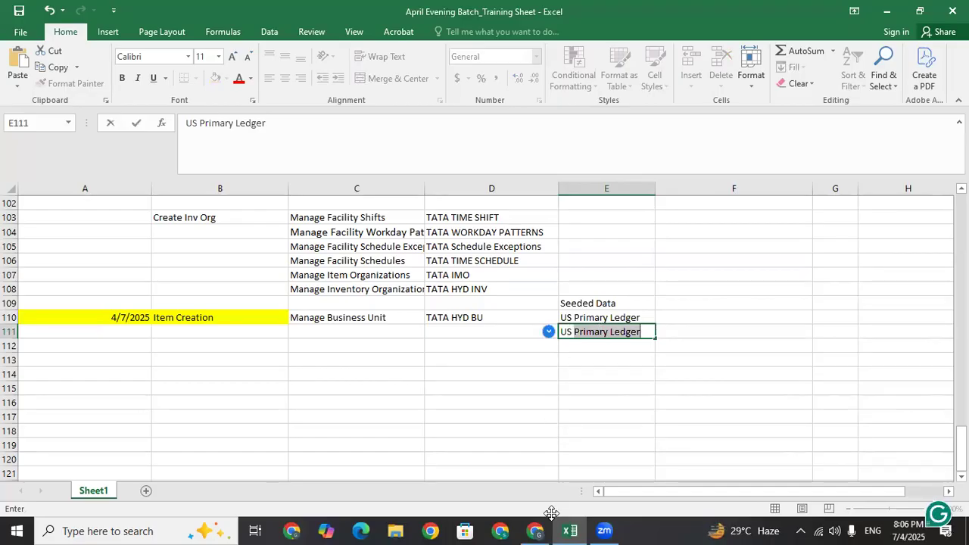
{"action": "left_click_drag", "start_coordinate": [670, 140], "coordinate": [644, 141]}
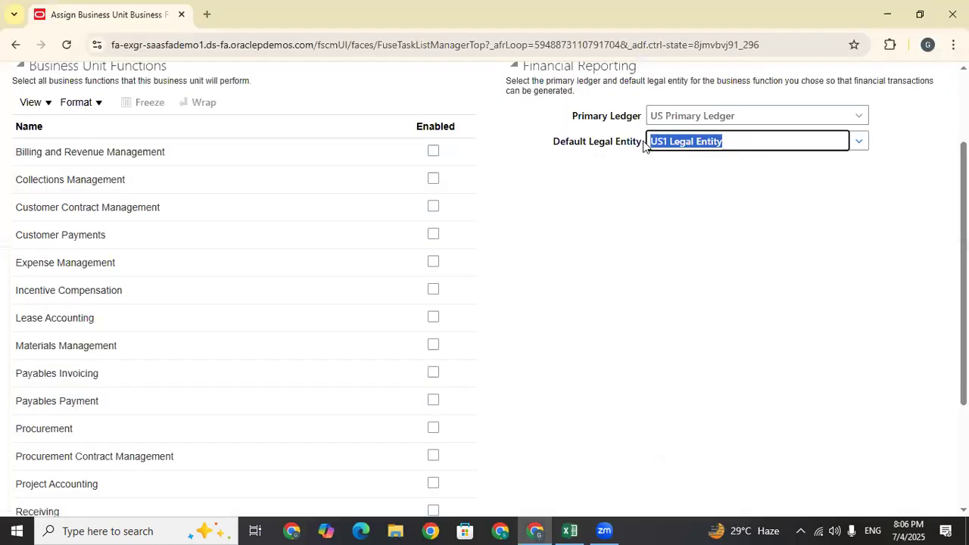
{"action": "left_click", "coordinate": [887, 14]}
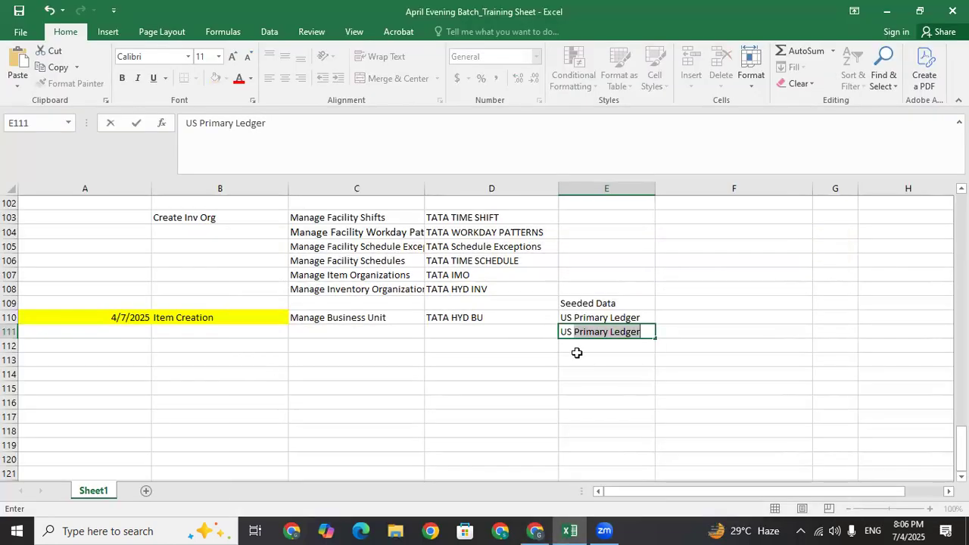
{"action": "type", "text": "US1 Legal Entity"}
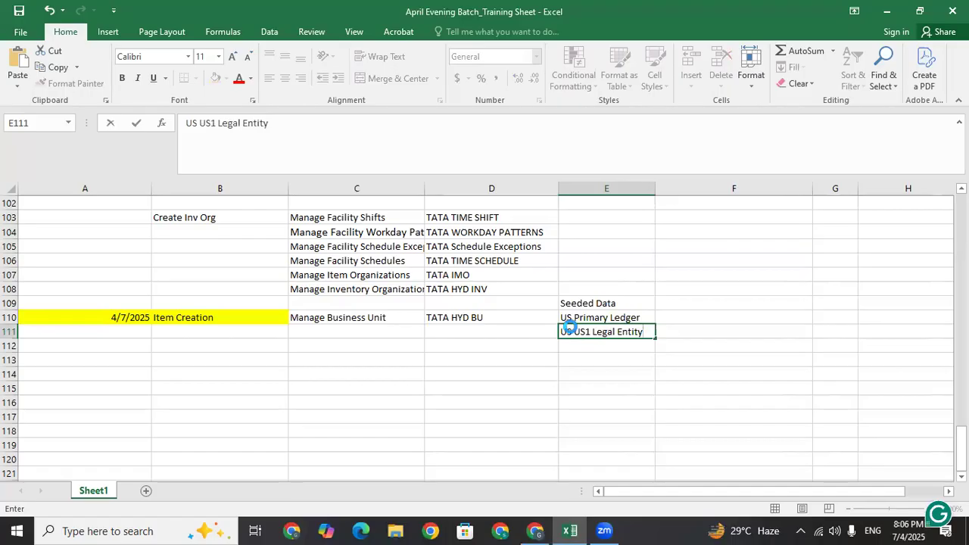
{"action": "left_click", "coordinate": [136, 122]}
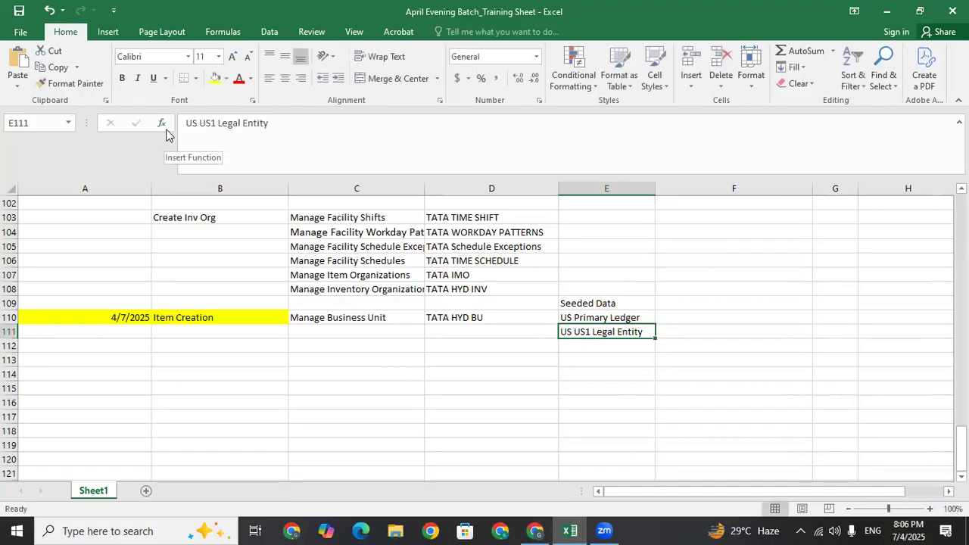
{"action": "left_click", "coordinate": [200, 124]}
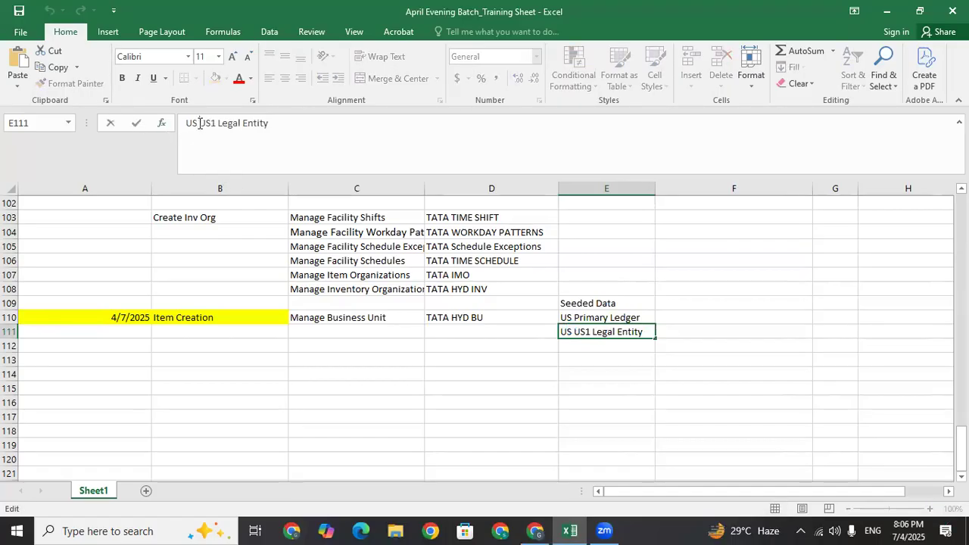
{"action": "key", "text": "BackSpace"}
{"action": "key", "text": "BackSpace"}
{"action": "key", "text": "BackSpace"}
{"action": "left_click", "coordinate": [474, 335]}
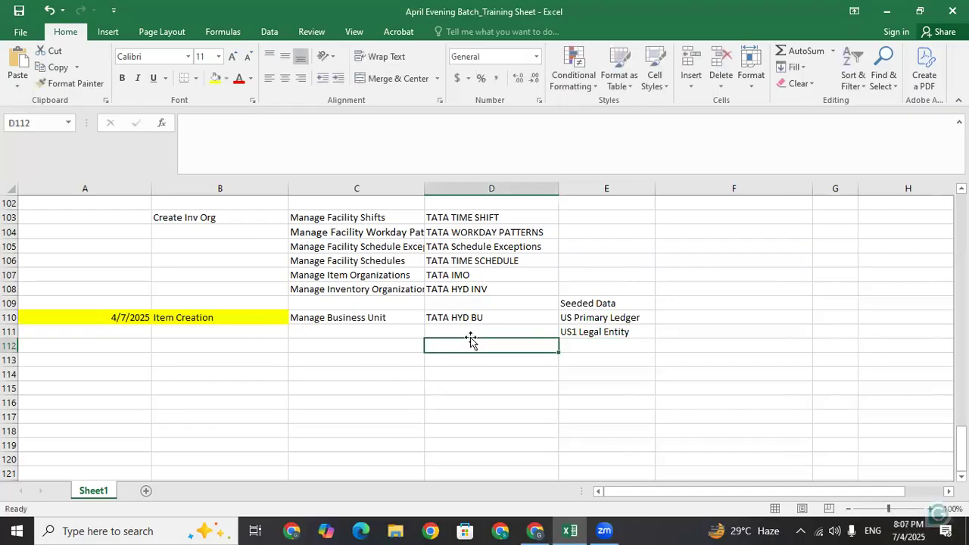
Enable TATA HYD BU functions from Billing and Revenue Management through Procurement
{"action": "left_click", "coordinate": [543, 530]}
{"action": "left_click", "coordinate": [433, 150]}
{"action": "left_click", "coordinate": [433, 179]}
{"action": "left_click", "coordinate": [433, 207]}
{"action": "left_click", "coordinate": [433, 235]}
{"action": "left_click", "coordinate": [433, 261]}
{"action": "left_click", "coordinate": [433, 290]}
{"action": "left_click", "coordinate": [433, 317]}
{"action": "left_click", "coordinate": [432, 345]}
{"action": "left_click", "coordinate": [432, 370]}
{"action": "left_click", "coordinate": [436, 427]}
{"action": "left_click", "coordinate": [433, 455]}
{"action": "double_click", "coordinate": [434, 483]}
Enable Project Accounting through Service Request Management and save the assignment
{"action": "scroll", "coordinate": [469, 360], "scroll_direction": "down", "scroll_amount": 3}
{"action": "left_click", "coordinate": [433, 314]}
{"action": "left_click", "coordinate": [433, 342]}
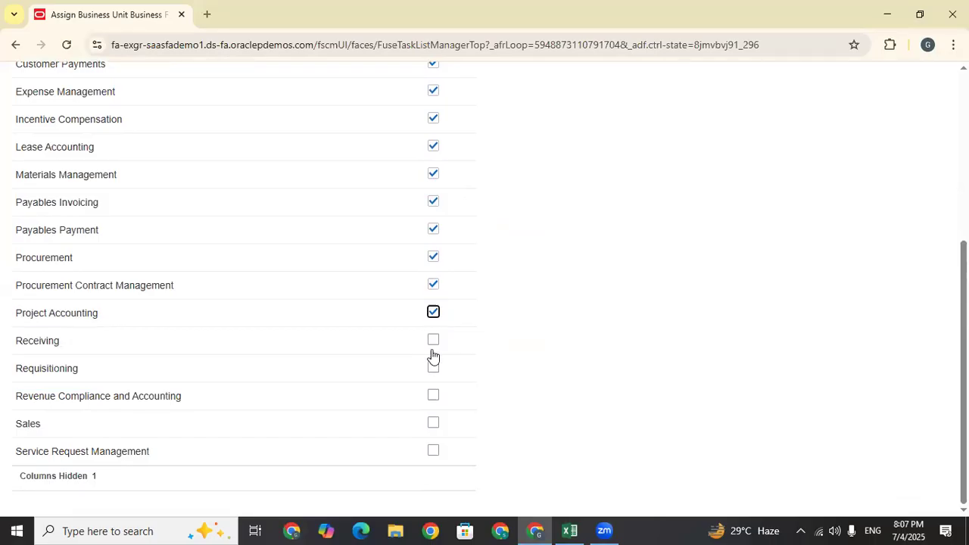
{"action": "left_click", "coordinate": [433, 370]}
{"action": "left_click", "coordinate": [433, 396]}
{"action": "left_click", "coordinate": [433, 423]}
{"action": "left_click", "coordinate": [433, 451]}
{"action": "scroll", "coordinate": [784, 205], "scroll_direction": "up", "scroll_amount": 4}
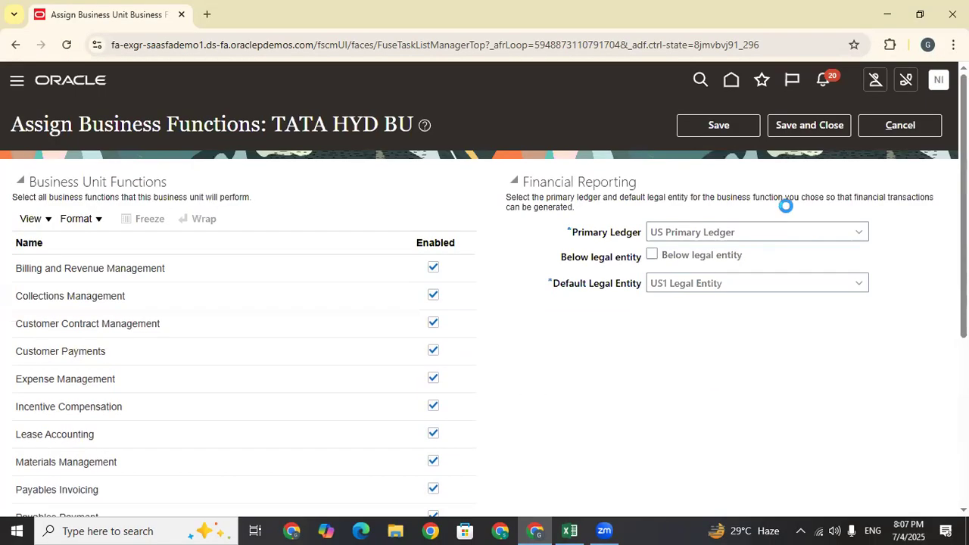
{"action": "left_click", "coordinate": [798, 124]}
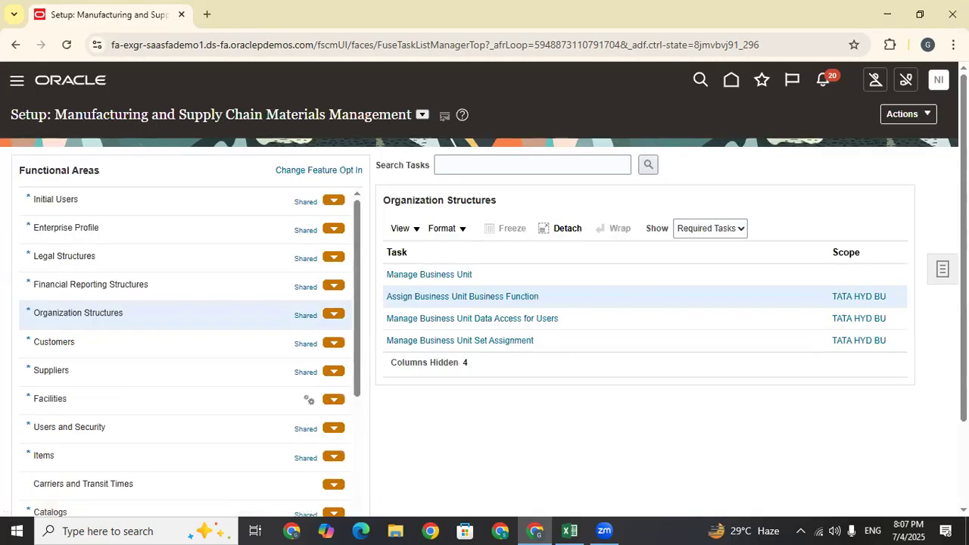
From Facilities' Manage Inventory Organizations task, start a new inventory organization
{"action": "scroll", "coordinate": [813, 128], "scroll_direction": "down", "scroll_amount": 1}
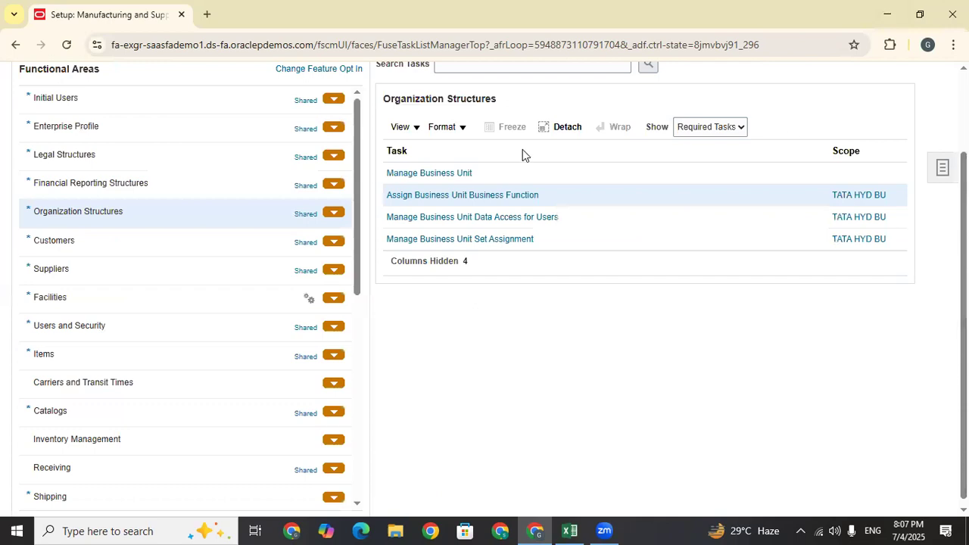
{"action": "left_click", "coordinate": [76, 297]}
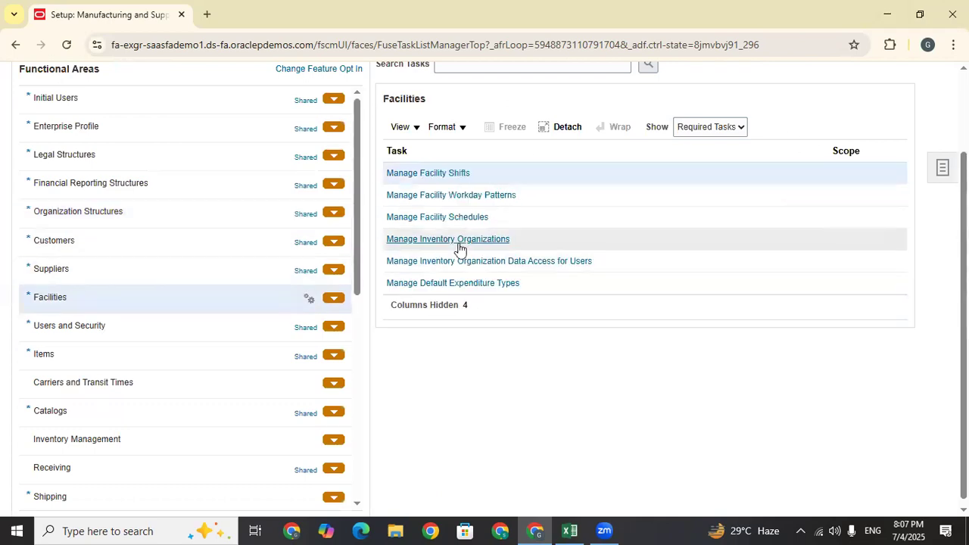
{"action": "left_click", "coordinate": [536, 243]}
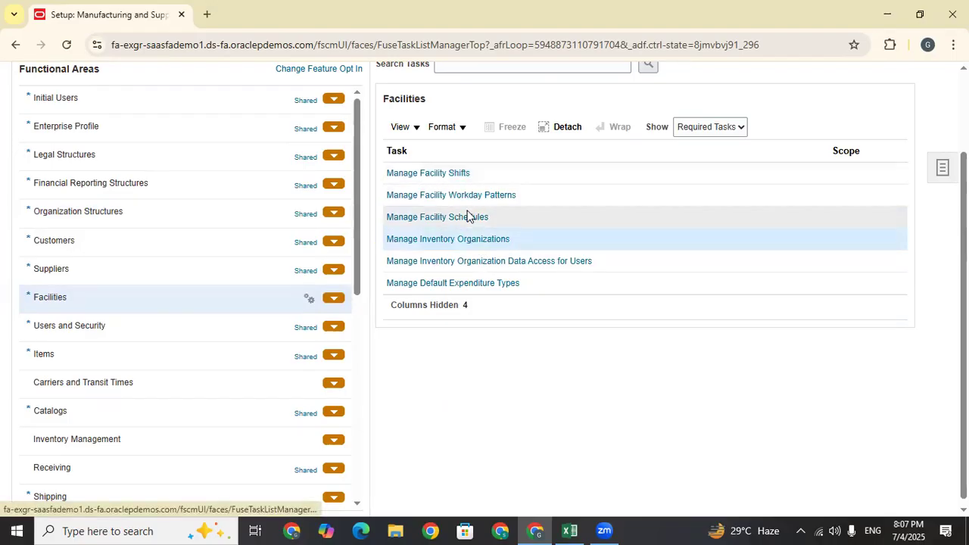
{"action": "left_click", "coordinate": [474, 239]}
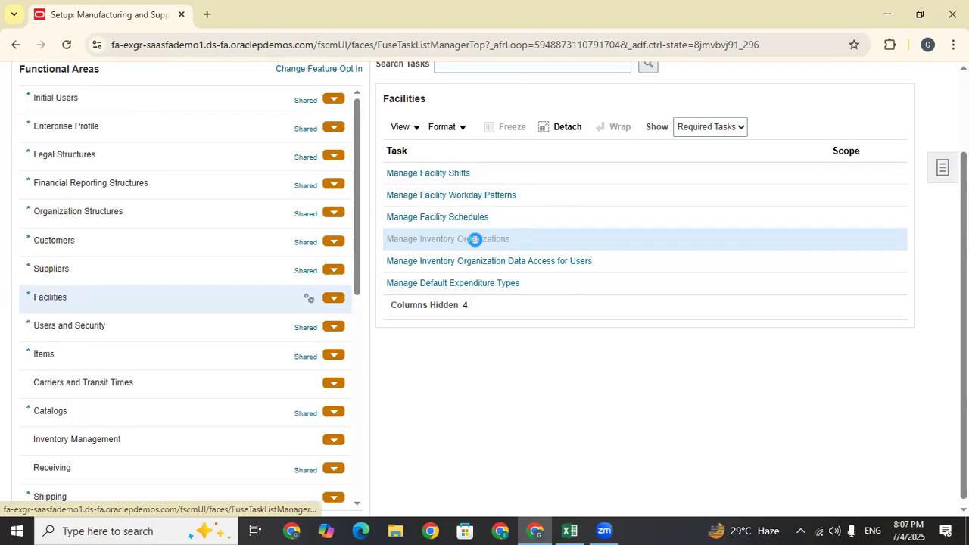
{"action": "left_click", "coordinate": [169, 334]}
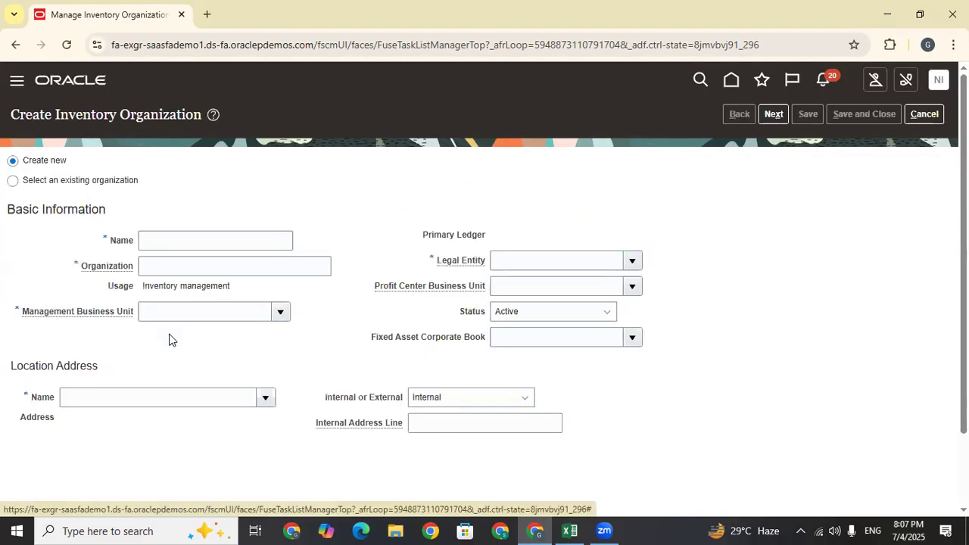
Enter name TATA HYD INV, copied from the Excel sheet, and organization code TATA_HYD
{"action": "left_click", "coordinate": [174, 239]}
{"action": "key", "text": "Caps_Lock"}
{"action": "type", "text": "TATA"}
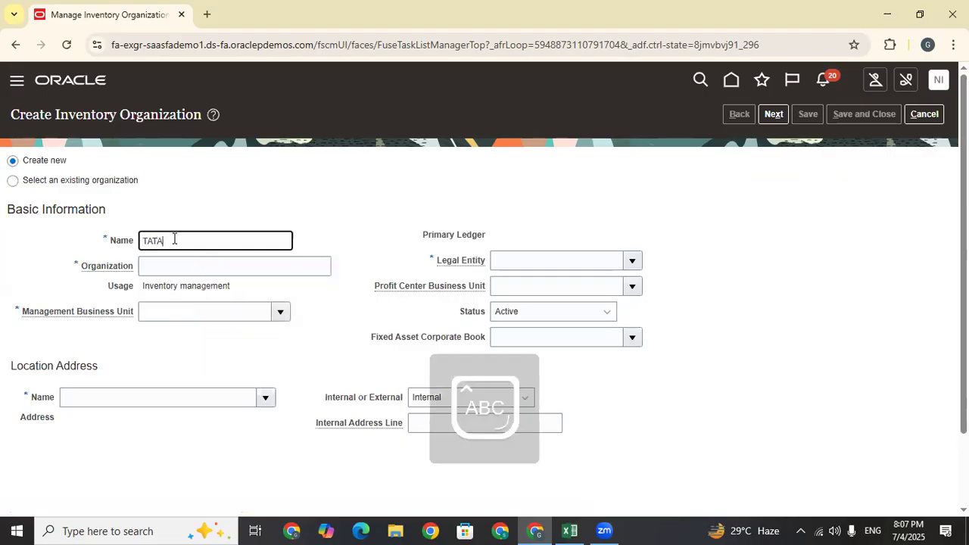
{"action": "left_click", "coordinate": [569, 530]}
{"action": "left_click", "coordinate": [465, 290]}
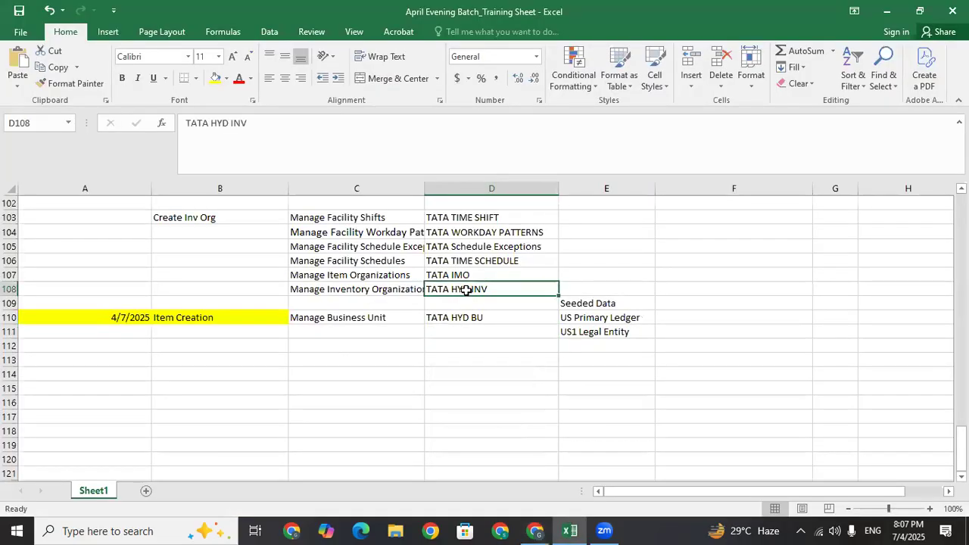
{"action": "key", "text": "ctrl+c"}
{"action": "left_click", "coordinate": [886, 11]}
{"action": "left_click_drag", "start_coordinate": [190, 241], "coordinate": [91, 239]}
{"action": "key", "text": "ctrl+v"}
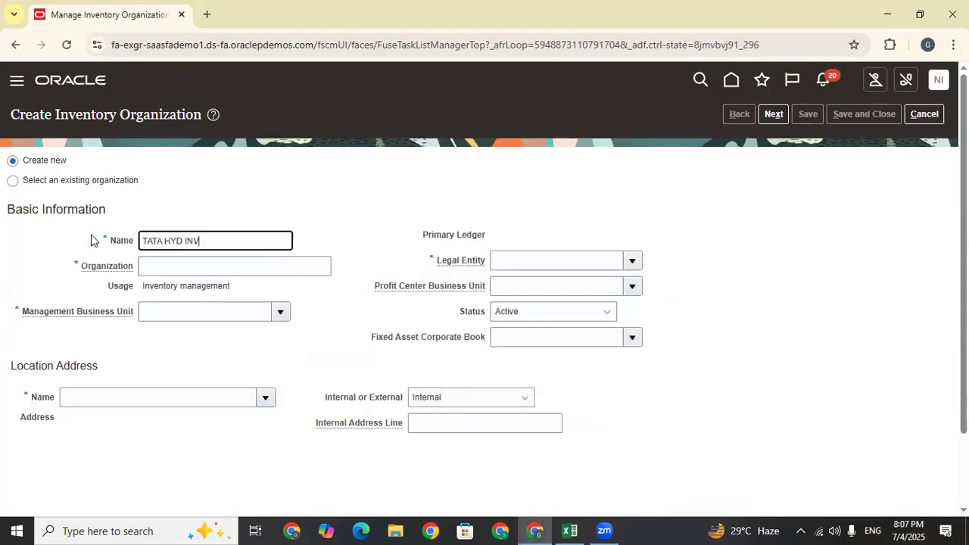
{"action": "left_click", "coordinate": [163, 260]}
{"action": "key", "text": "ctrl+v"}
{"action": "left_click_drag", "start_coordinate": [208, 269], "coordinate": [188, 268]}
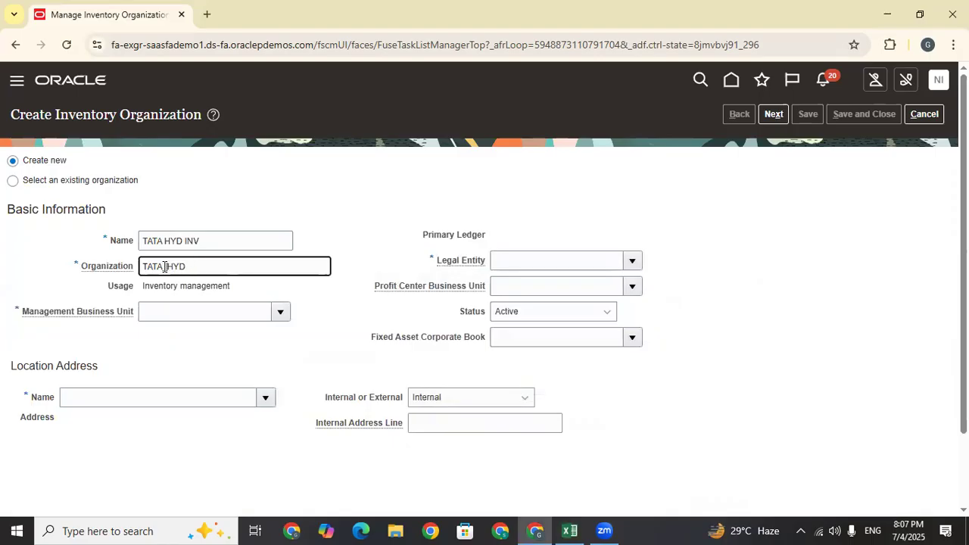
Set the management business unit to TATA HYD BU
{"action": "left_click", "coordinate": [279, 311]}
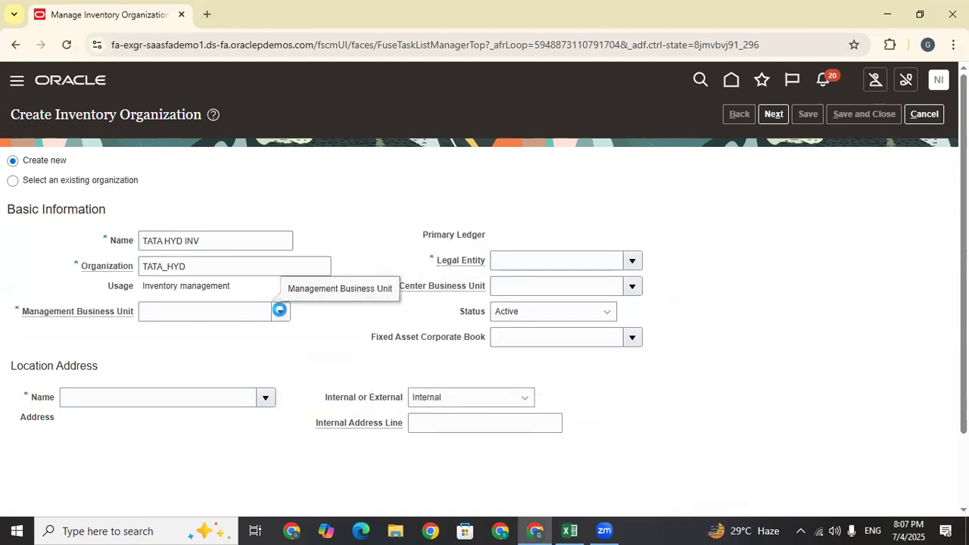
{"action": "left_click", "coordinate": [170, 286]}
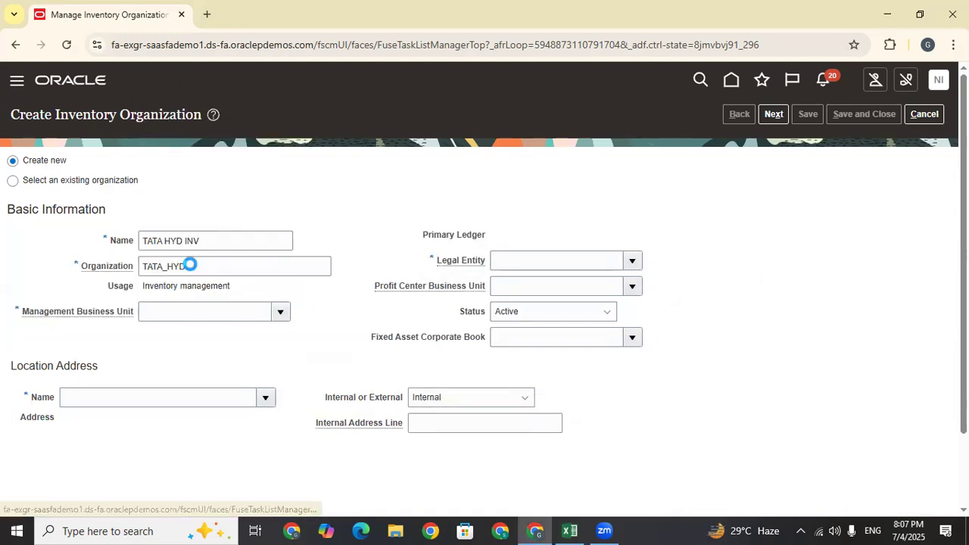
{"action": "left_click", "coordinate": [451, 256]}
{"action": "type", "text": "TATA"}
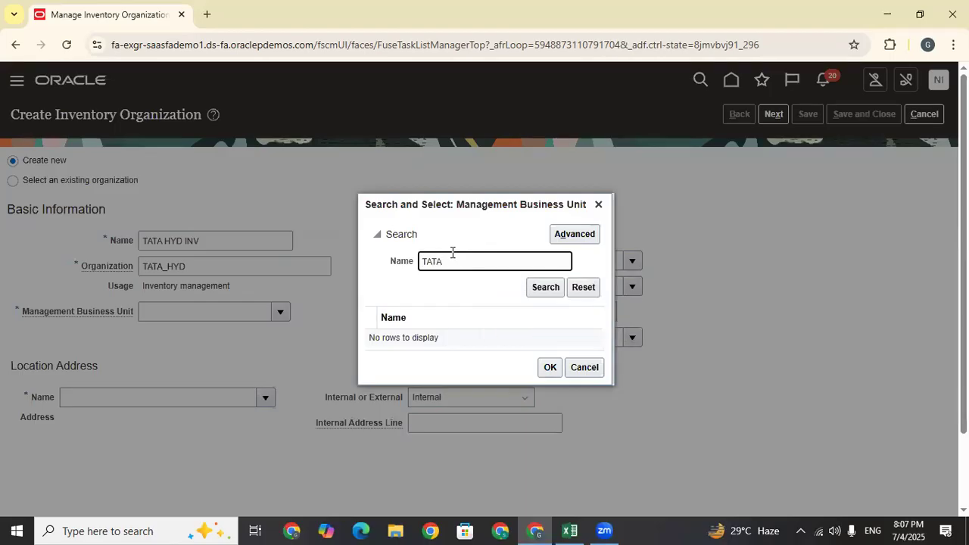
{"action": "key", "text": "Return"}
{"action": "left_click", "coordinate": [497, 344]}
{"action": "left_click", "coordinate": [550, 370]}
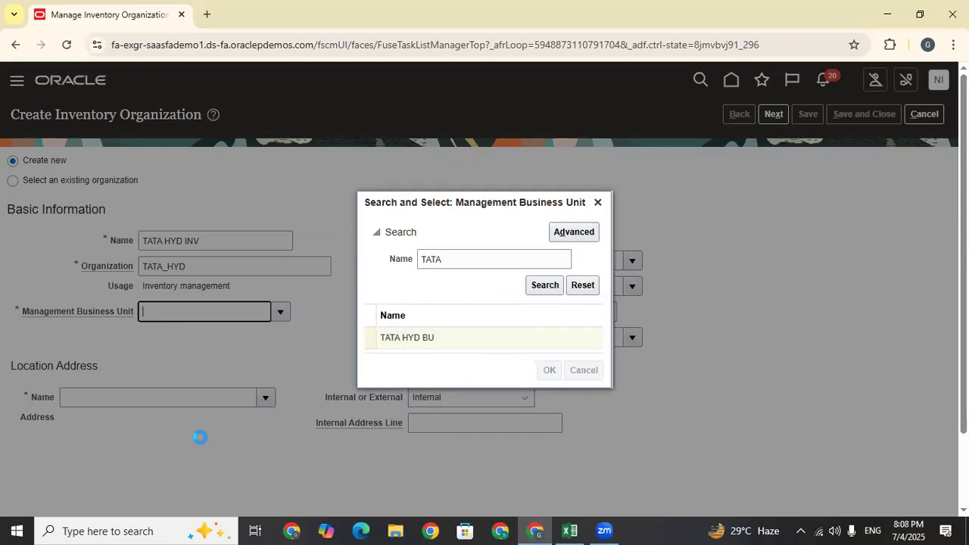
Set location Hyderabad and legal entity US1 Legal Entity
{"action": "left_click", "coordinate": [266, 398]}
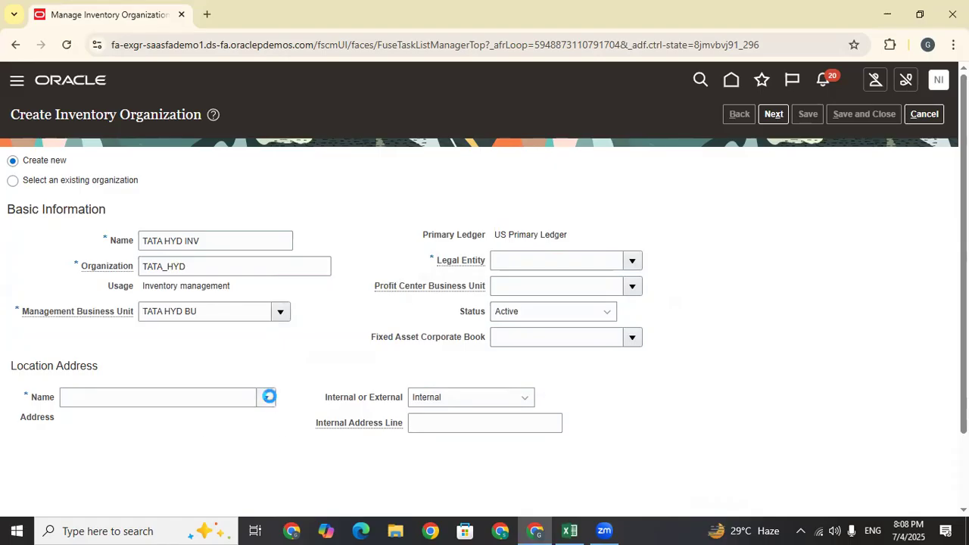
{"action": "left_click", "coordinate": [77, 445]}
{"action": "left_click", "coordinate": [467, 262]}
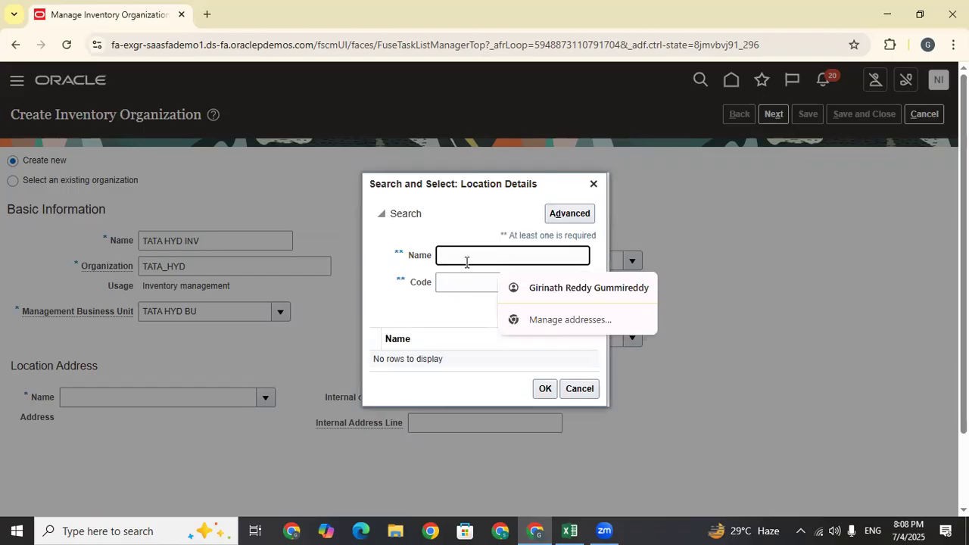
{"action": "type", "text": "Hyd"}
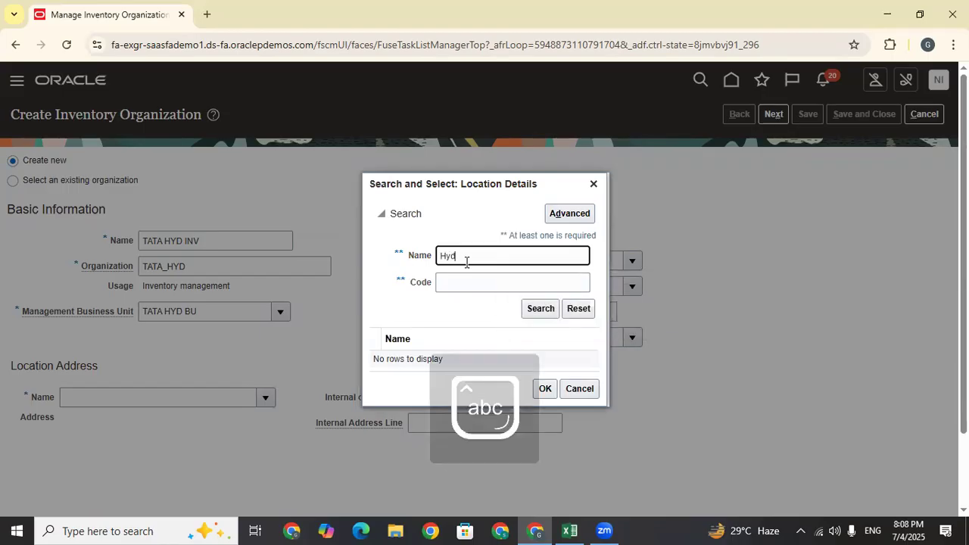
{"action": "key", "text": "Return"}
{"action": "left_click", "coordinate": [451, 329]}
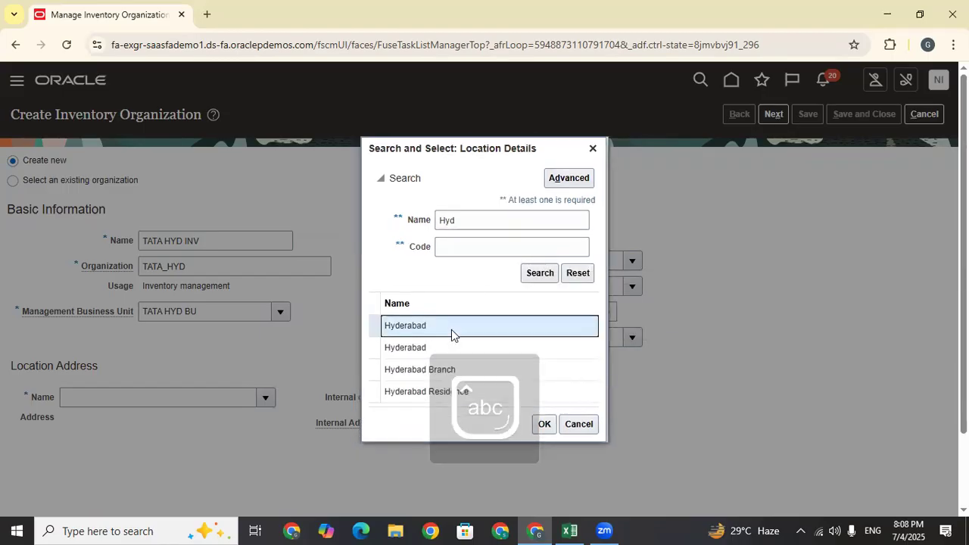
{"action": "left_click", "coordinate": [545, 423]}
{"action": "left_click", "coordinate": [636, 260]}
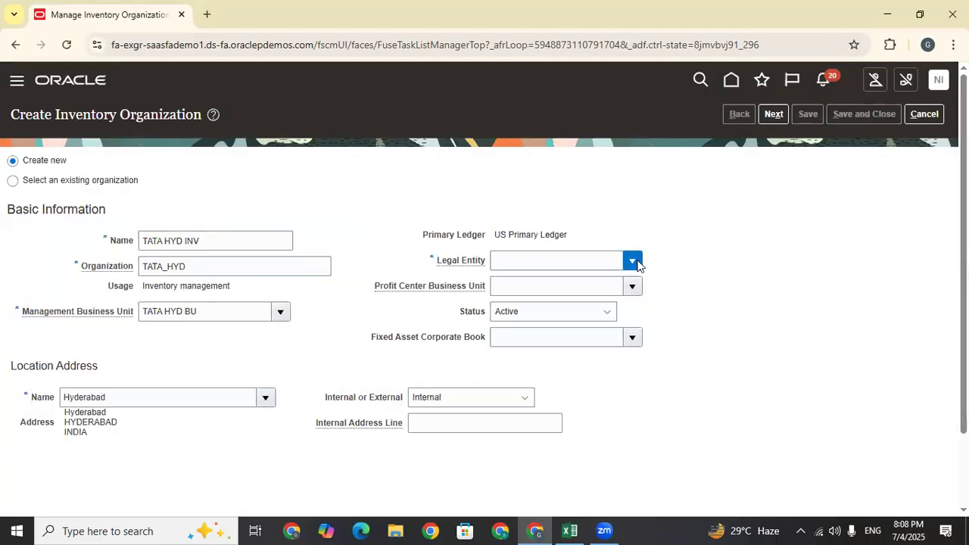
{"action": "left_click", "coordinate": [543, 284]}
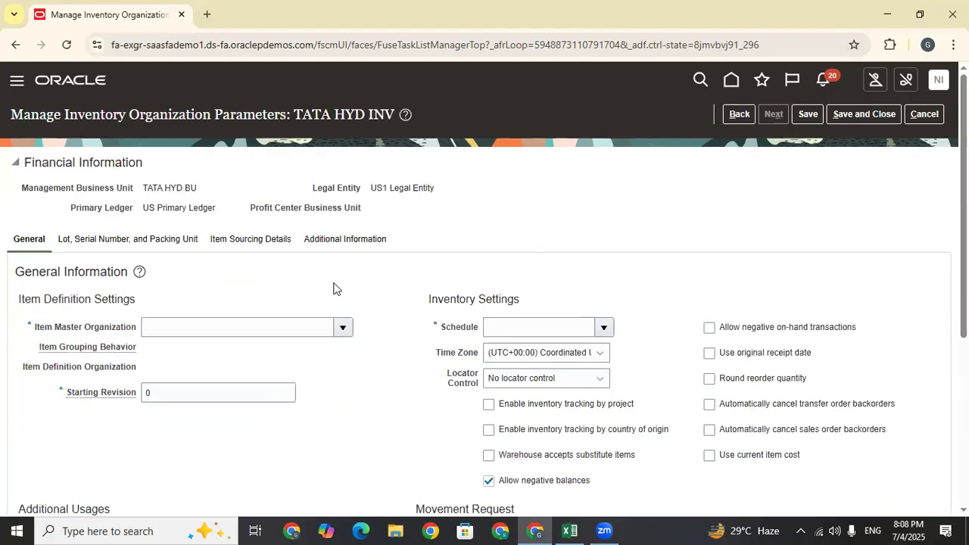
Search item master organizations, first by 'tata', then by 'Ope'
{"action": "left_click", "coordinate": [342, 328]}
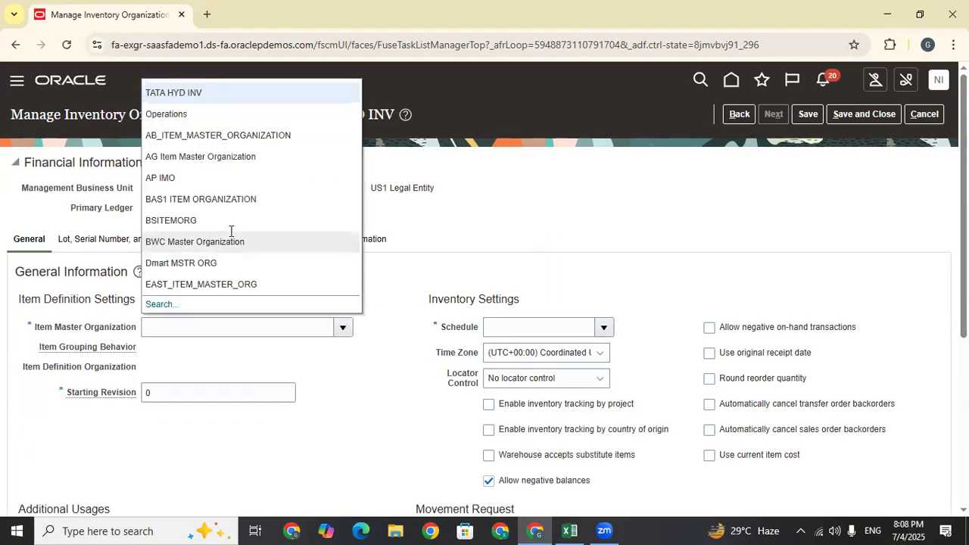
{"action": "left_click", "coordinate": [160, 305]}
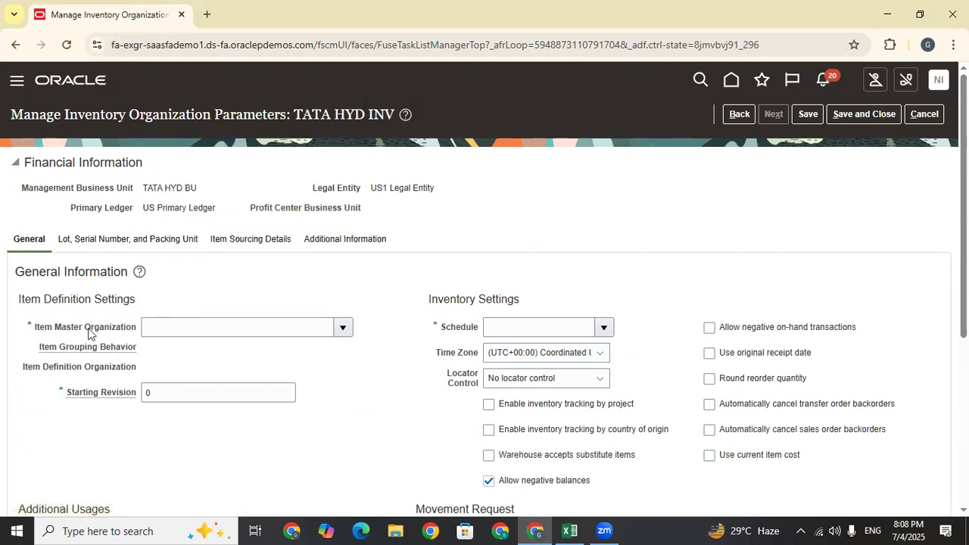
{"action": "left_click", "coordinate": [448, 257]}
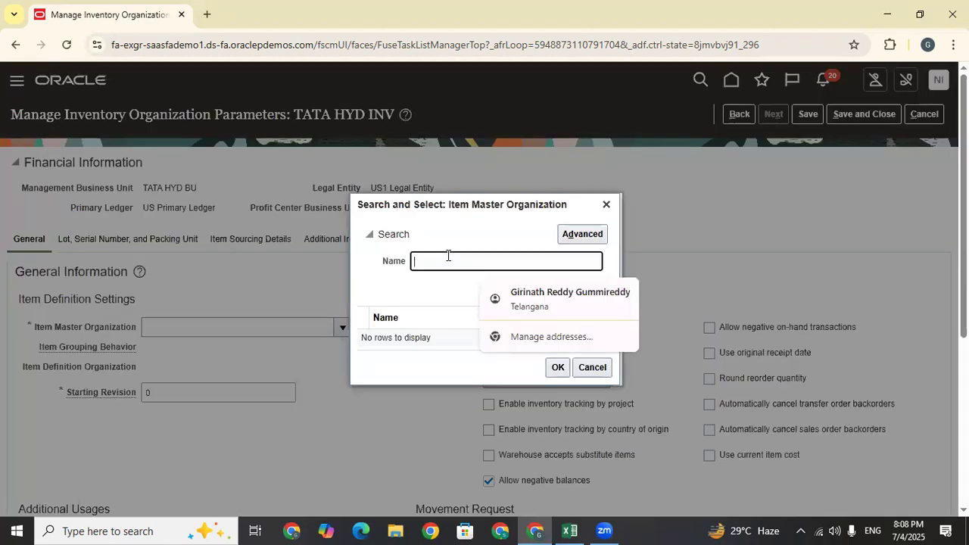
{"action": "type", "text": "tata"}
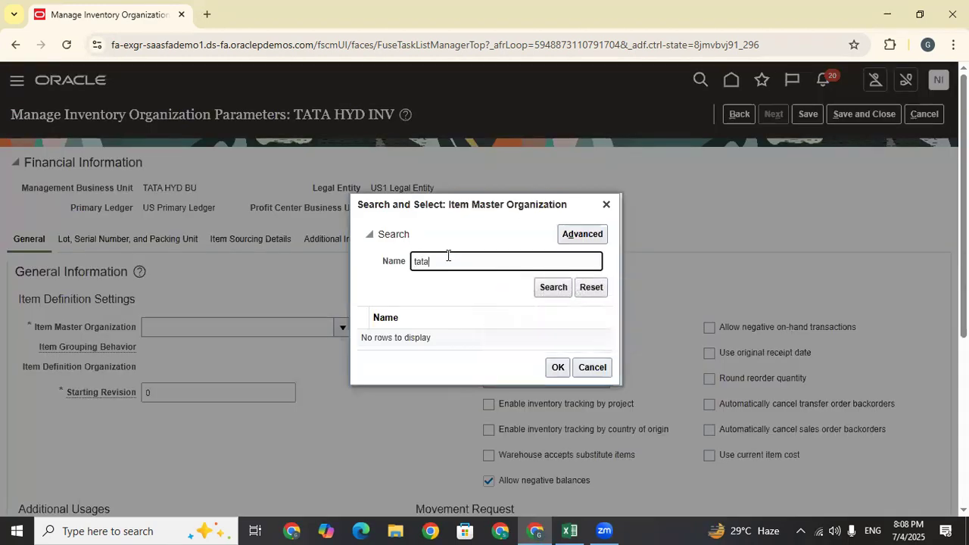
{"action": "left_click_drag", "start_coordinate": [459, 264], "coordinate": [380, 271]}
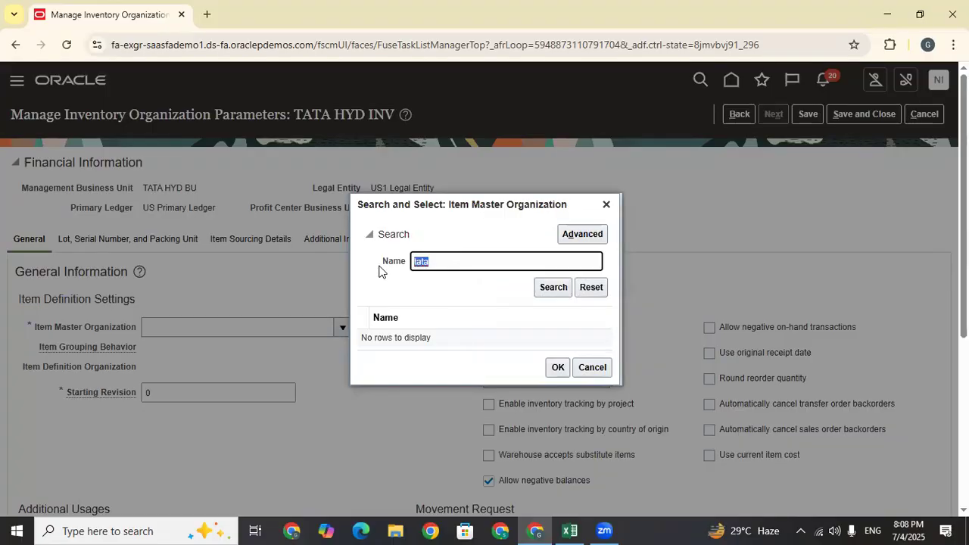
{"action": "key", "text": "BackSpace"}
{"action": "type", "text": "Ope"}
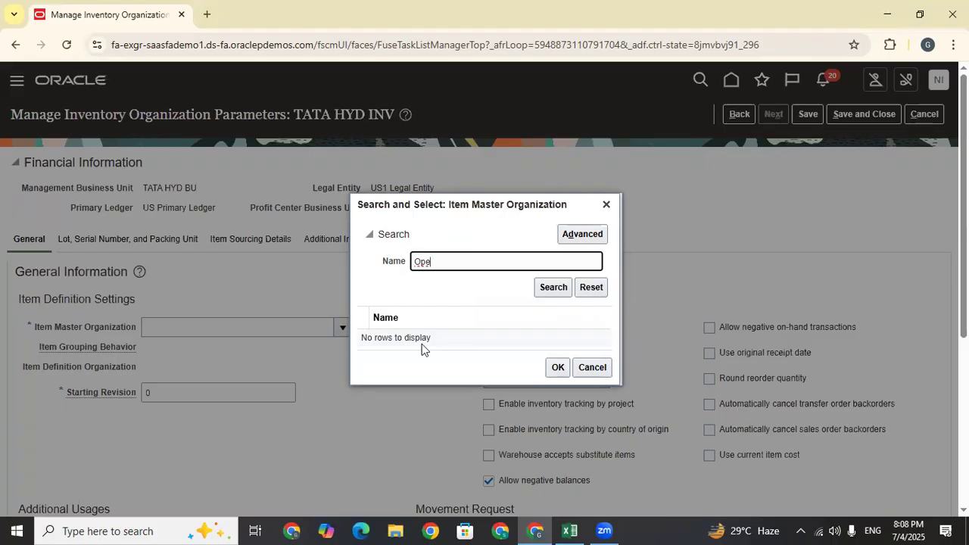
{"action": "left_click", "coordinate": [556, 286]}
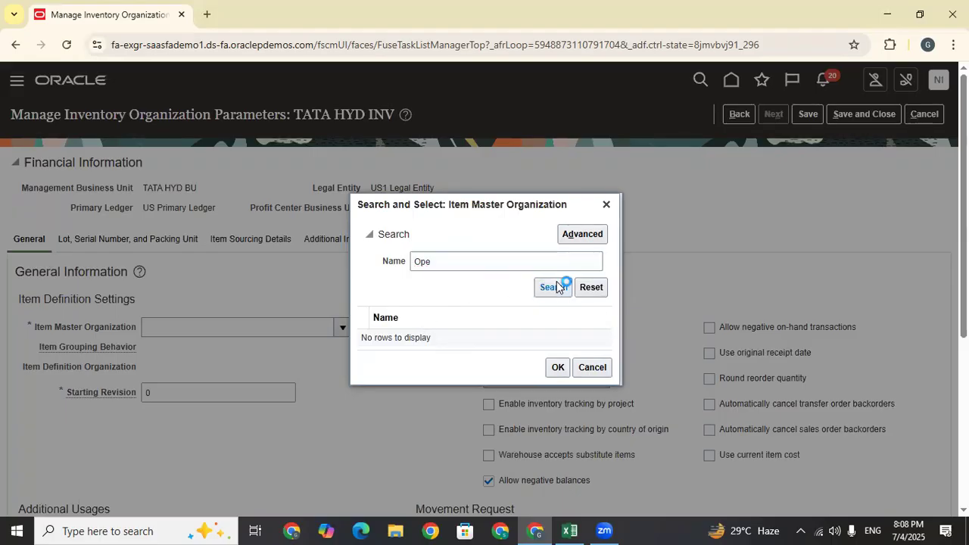
{"action": "left_click", "coordinate": [474, 262]}
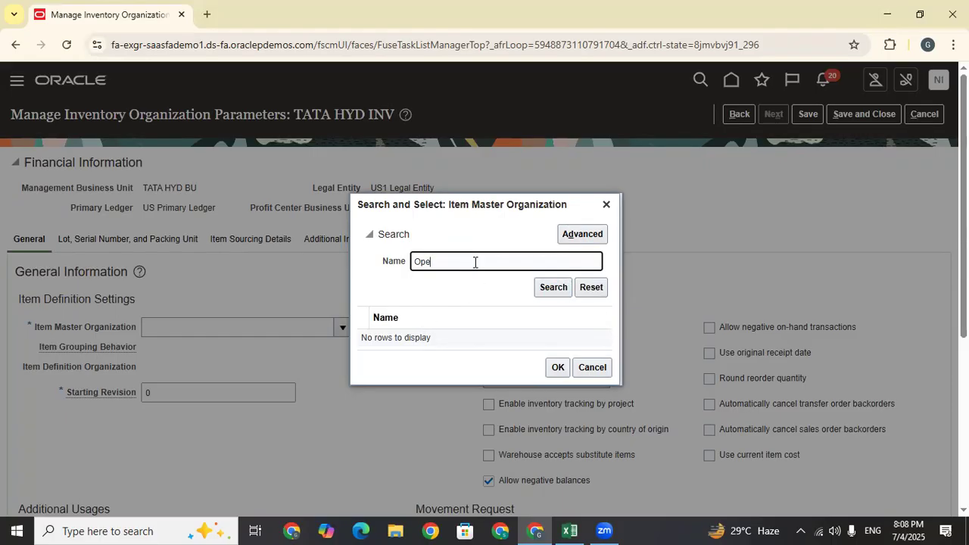
{"action": "left_click", "coordinate": [552, 286]}
Clear the search filter, select Operations as item master organization, and copy it
{"action": "left_click_drag", "start_coordinate": [465, 260], "coordinate": [348, 294]}
{"action": "key", "text": "BackSpace"}
{"action": "left_click", "coordinate": [552, 289]}
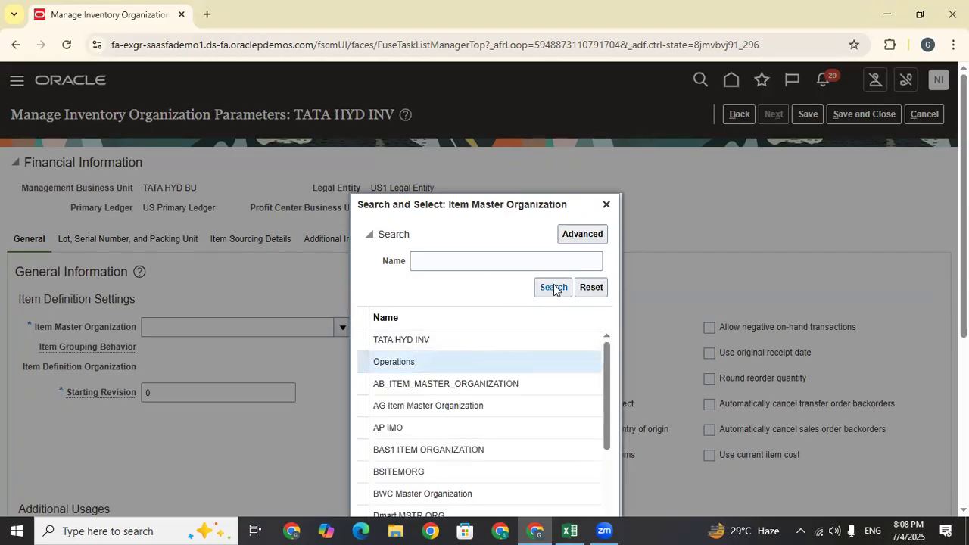
{"action": "scroll", "coordinate": [484, 341], "scroll_direction": "down", "scroll_amount": 2}
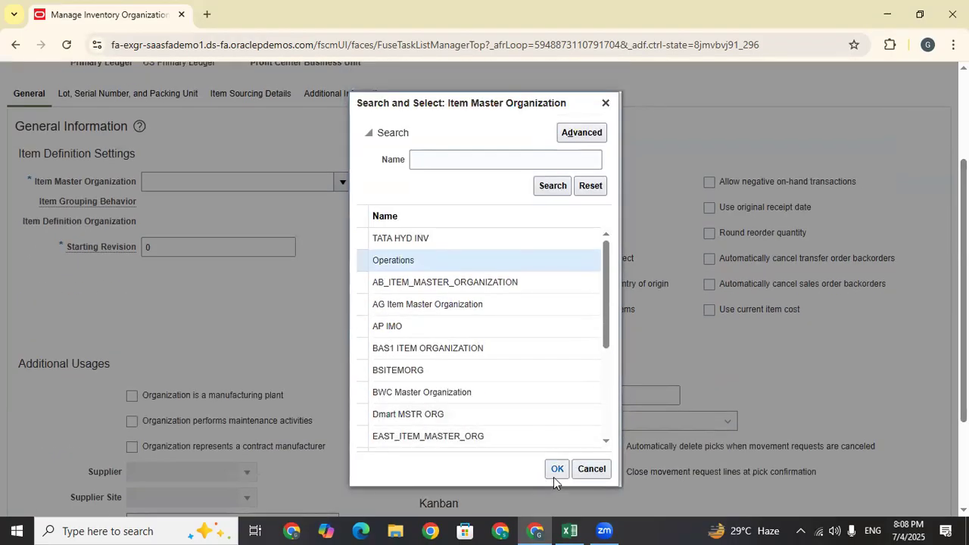
{"action": "left_click", "coordinate": [557, 469]}
{"action": "left_click_drag", "start_coordinate": [268, 180], "coordinate": [86, 181]}
{"action": "key", "text": "ctrl+c"}
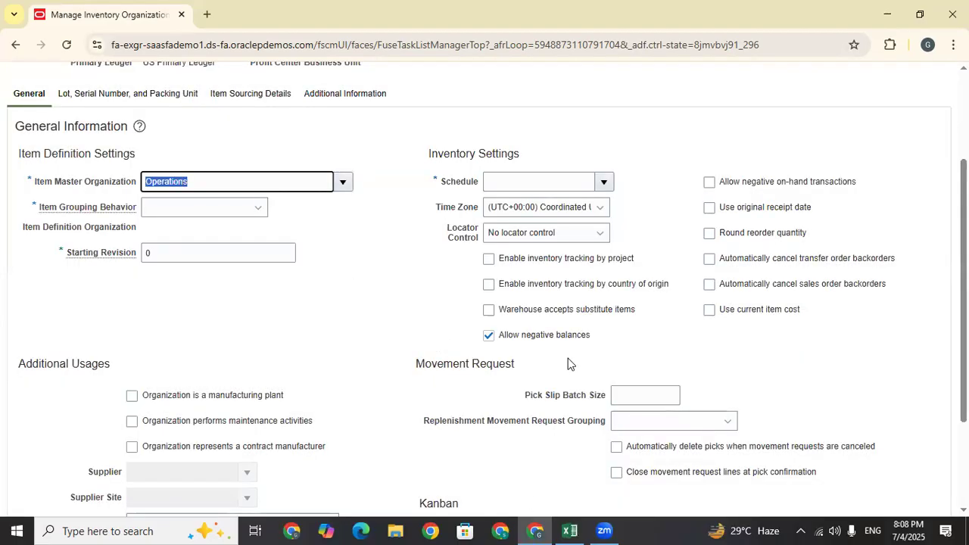
Paste Operations into Excel cell E112 and review the logged values in column E
{"action": "key", "text": "alt+Tab"}
{"action": "key", "text": "ctrl+v"}
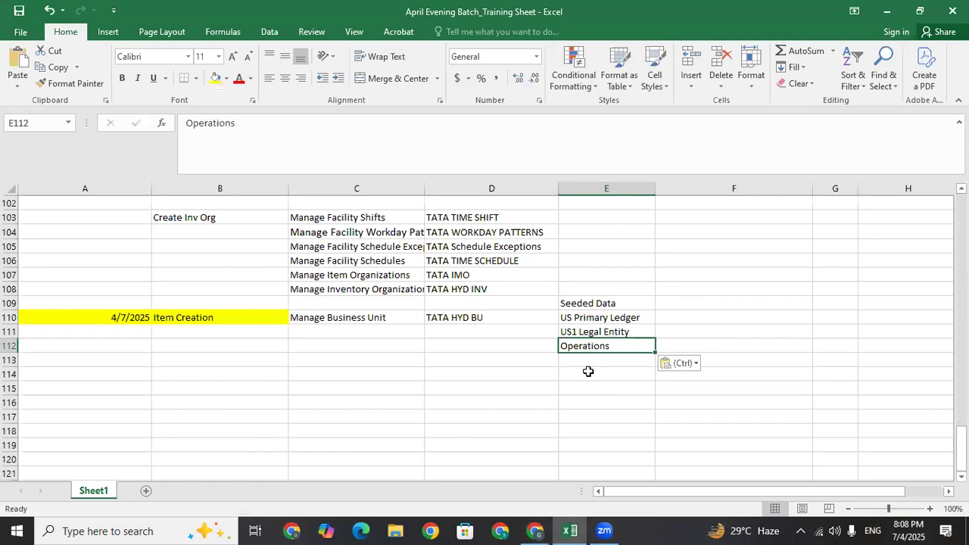
{"action": "left_click", "coordinate": [512, 360]}
{"action": "left_click", "coordinate": [616, 320]}
{"action": "left_click", "coordinate": [618, 332]}
{"action": "left_click", "coordinate": [607, 345]}
Enter the label 'IMO(Item Master Org)' in cell D112
{"action": "left_click", "coordinate": [531, 347]}
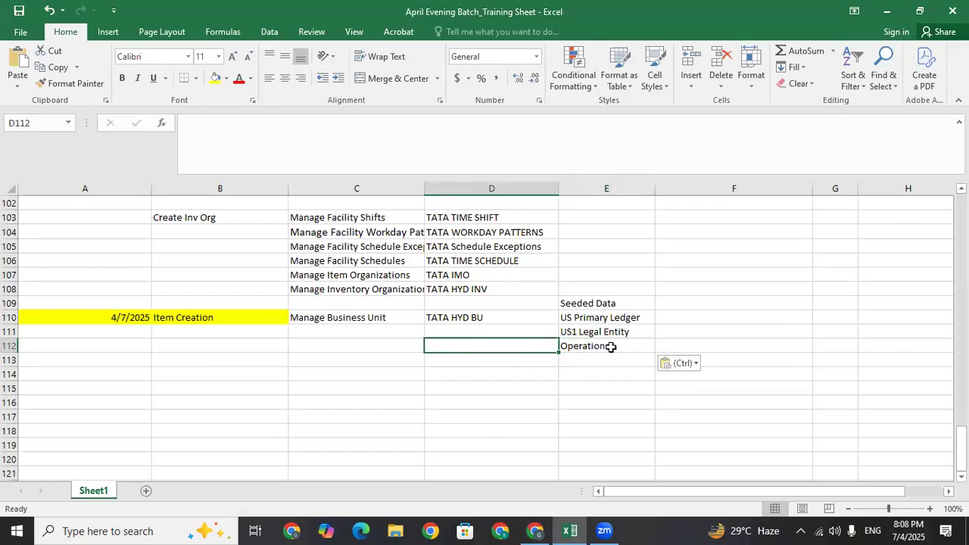
{"action": "type", "text": "IM"}
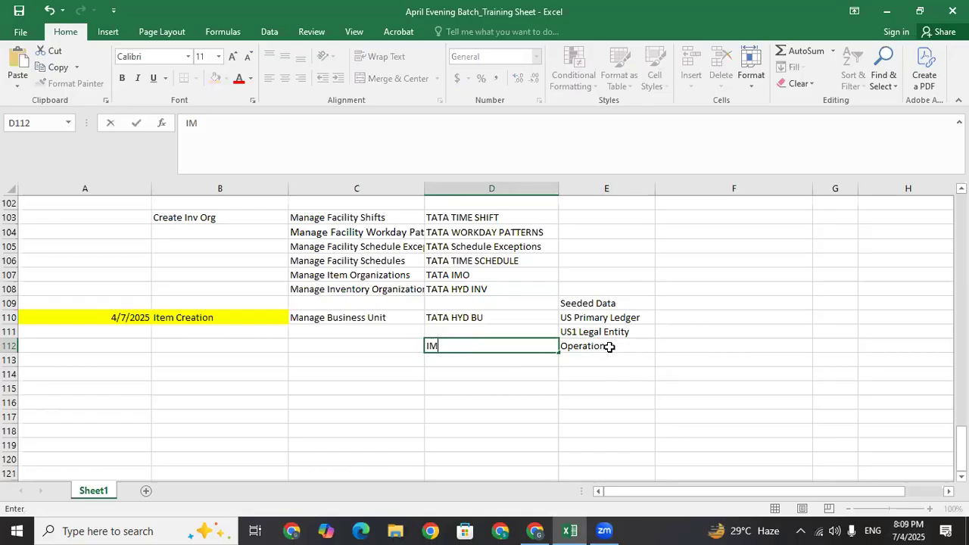
{"action": "type", "text": "O(Item Master Org"}
{"action": "left_click", "coordinate": [433, 277]}
{"action": "left_click", "coordinate": [461, 346]}
{"action": "left_click", "coordinate": [301, 128]}
{"action": "type", "text": ")"}
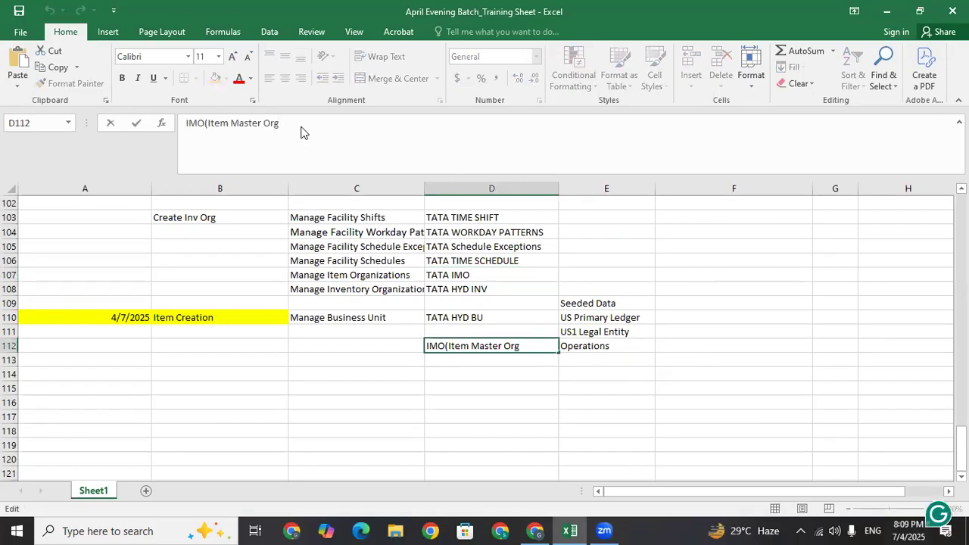
{"action": "left_click", "coordinate": [444, 371]}
{"action": "left_click", "coordinate": [462, 340]}
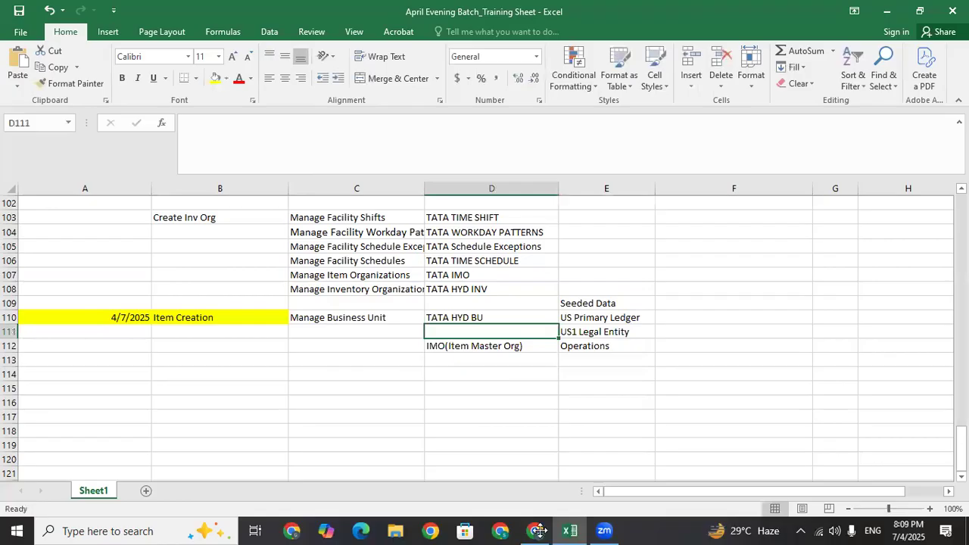
Back in Oracle, cancel out of the TATA HYD INV parameters page
{"action": "key", "text": "alt+Tab"}
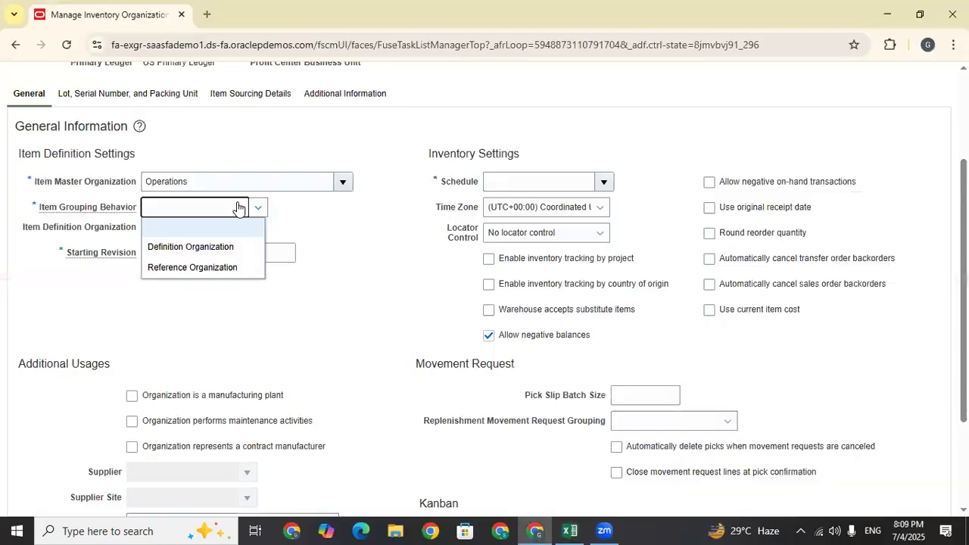
{"action": "scroll", "coordinate": [331, 230], "scroll_direction": "up", "scroll_amount": 1}
{"action": "scroll", "coordinate": [926, 225], "scroll_direction": "down", "scroll_amount": 3}
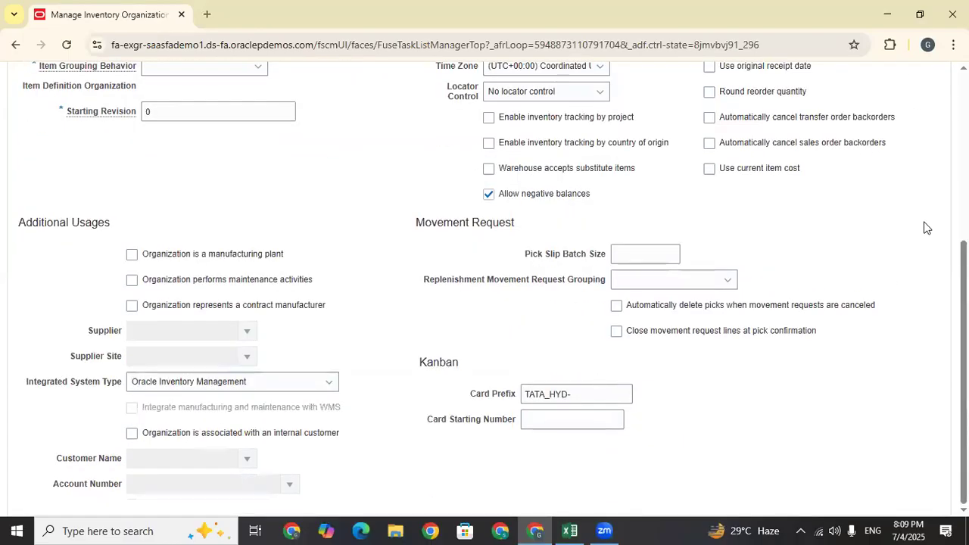
{"action": "scroll", "coordinate": [940, 165], "scroll_direction": "up", "scroll_amount": 5}
{"action": "left_click", "coordinate": [923, 115]}
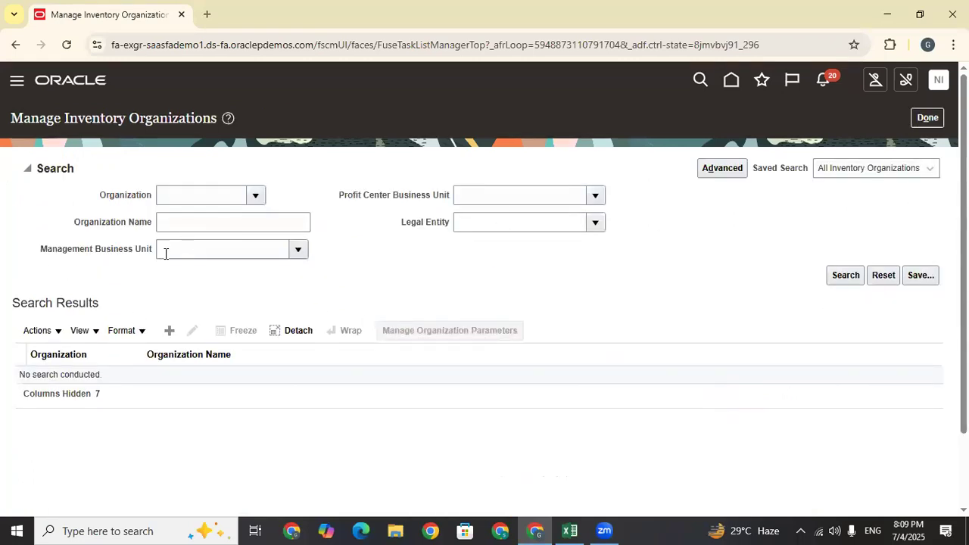
Leave the inventory organizations task and show all Organization Structures setup tasks
{"action": "left_click", "coordinate": [937, 117]}
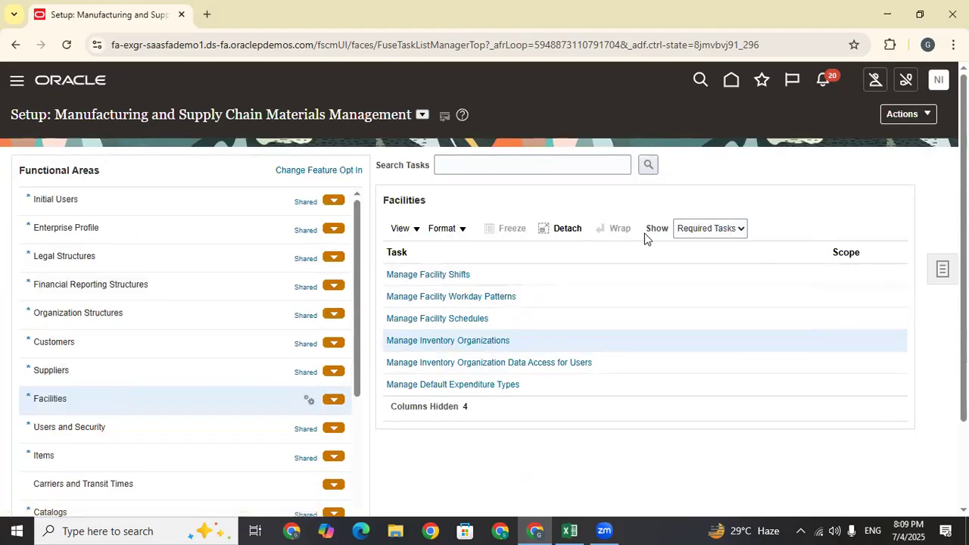
{"action": "left_click", "coordinate": [97, 324]}
{"action": "left_click", "coordinate": [712, 228]}
{"action": "left_click", "coordinate": [709, 249]}
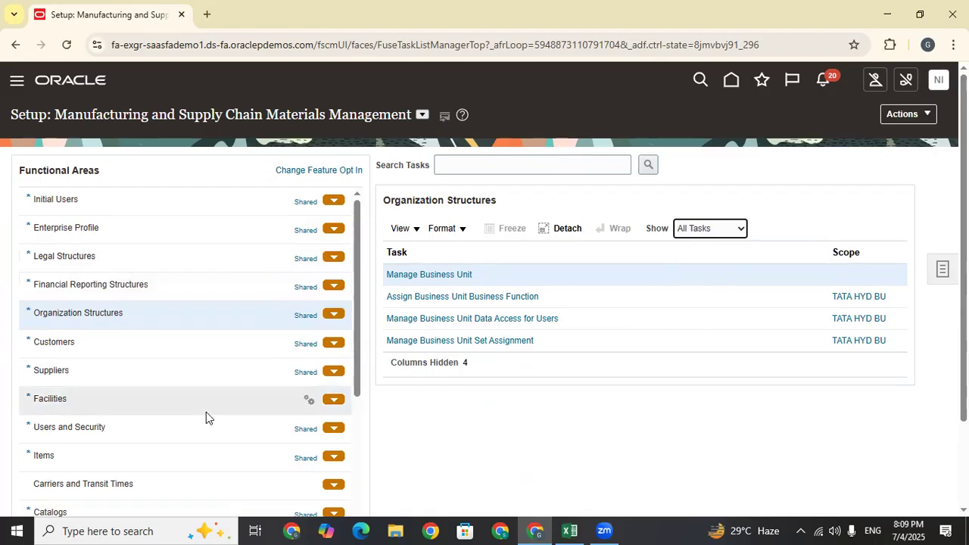
{"action": "scroll", "coordinate": [206, 412], "scroll_direction": "down", "scroll_amount": 1}
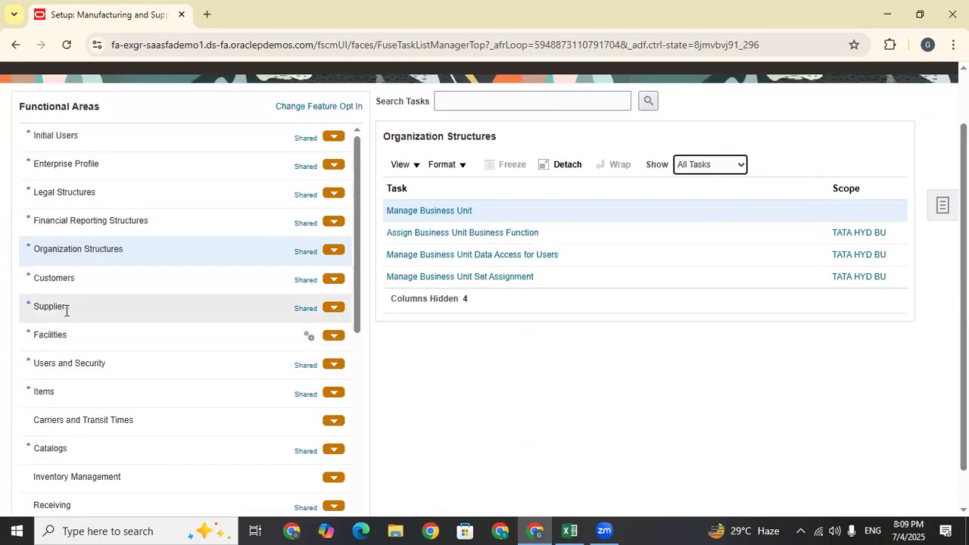
Show all Facilities tasks and open Manage Item Organizations
{"action": "left_click", "coordinate": [65, 336]}
{"action": "left_click", "coordinate": [696, 164]}
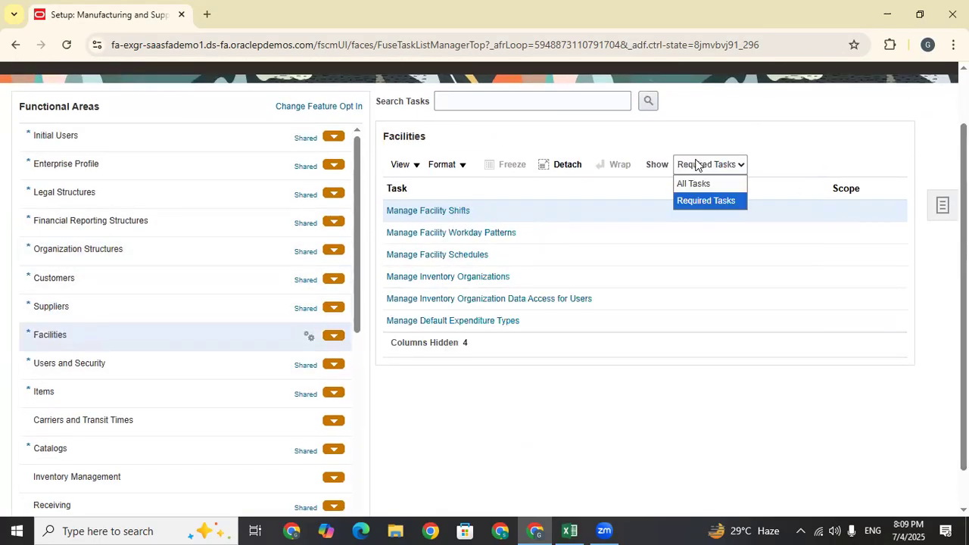
{"action": "left_click", "coordinate": [698, 185]}
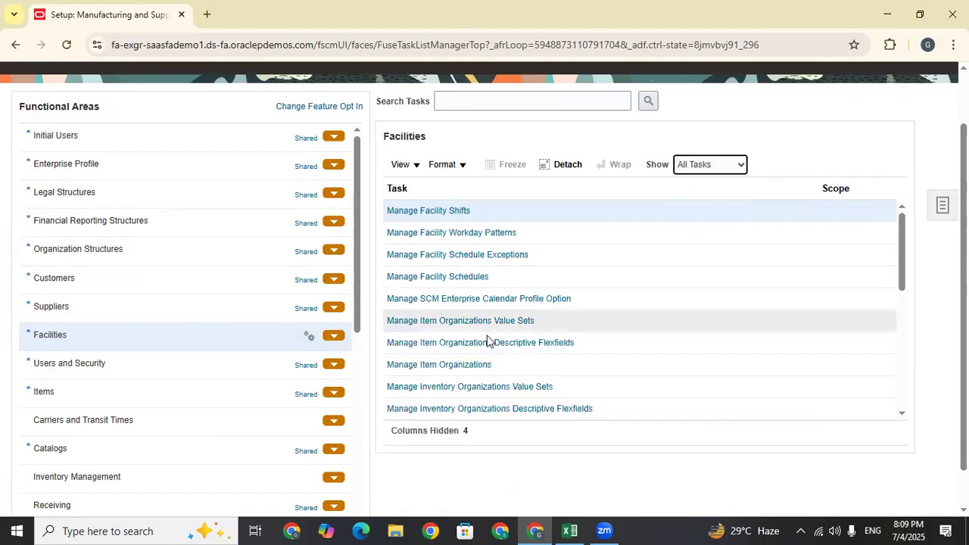
{"action": "left_click", "coordinate": [443, 364]}
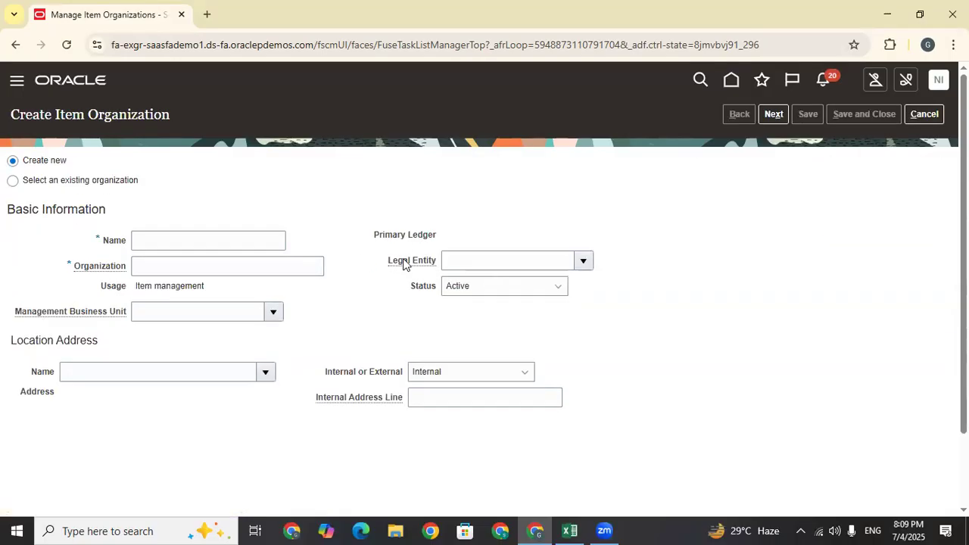
Enter TATA IMO as both the item organization name and organization code
{"action": "left_click", "coordinate": [210, 242]}
{"action": "type", "text": "TATA IMO"}
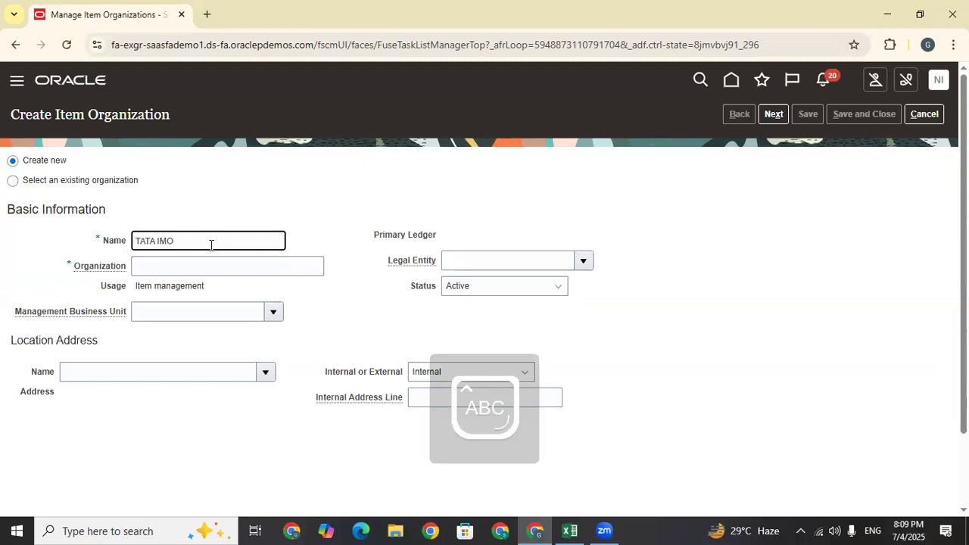
{"action": "left_click_drag", "start_coordinate": [211, 244], "coordinate": [103, 249]}
{"action": "key", "text": "ctrl+c"}
{"action": "left_click", "coordinate": [180, 268]}
{"action": "key", "text": "ctrl+v"}
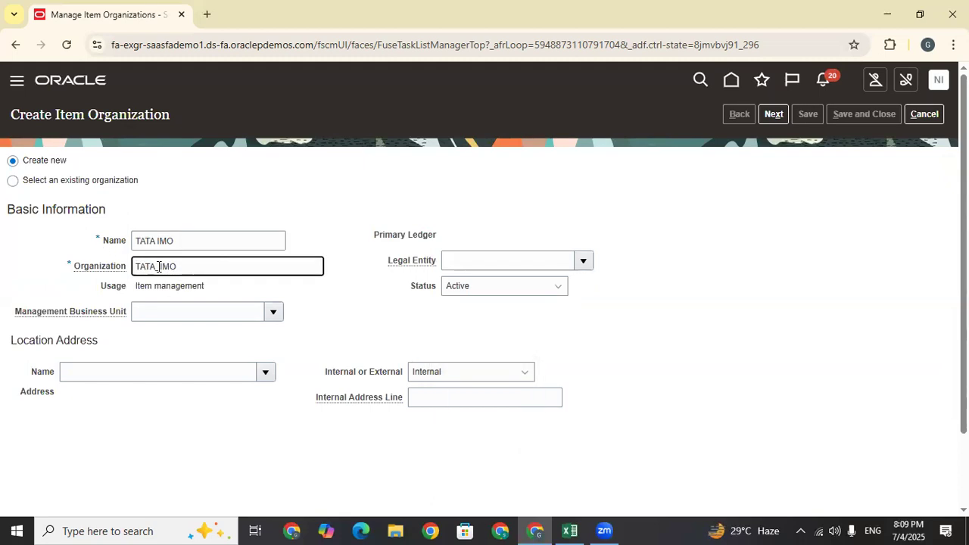
Set TATA IMO as its own item master organization and save and close
{"action": "left_click", "coordinate": [347, 321]}
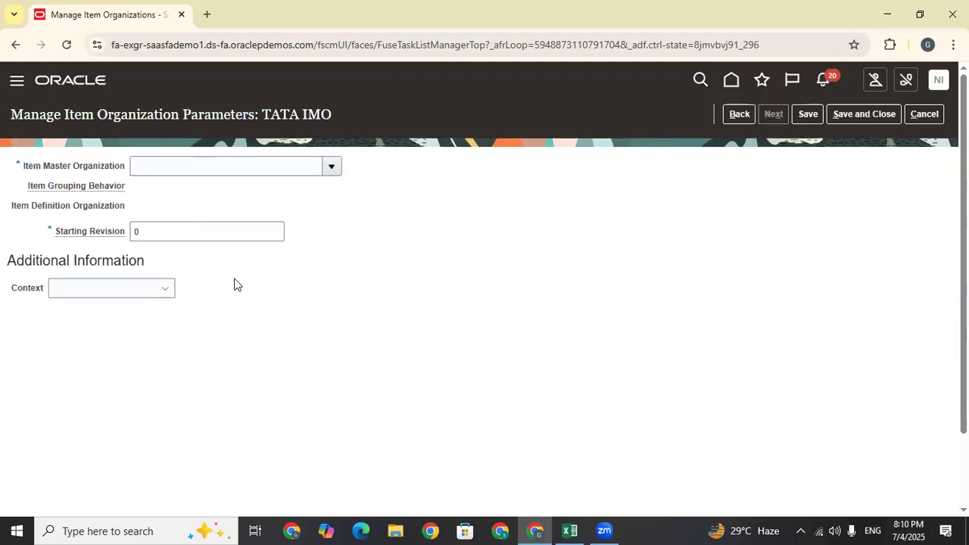
{"action": "left_click", "coordinate": [336, 165]}
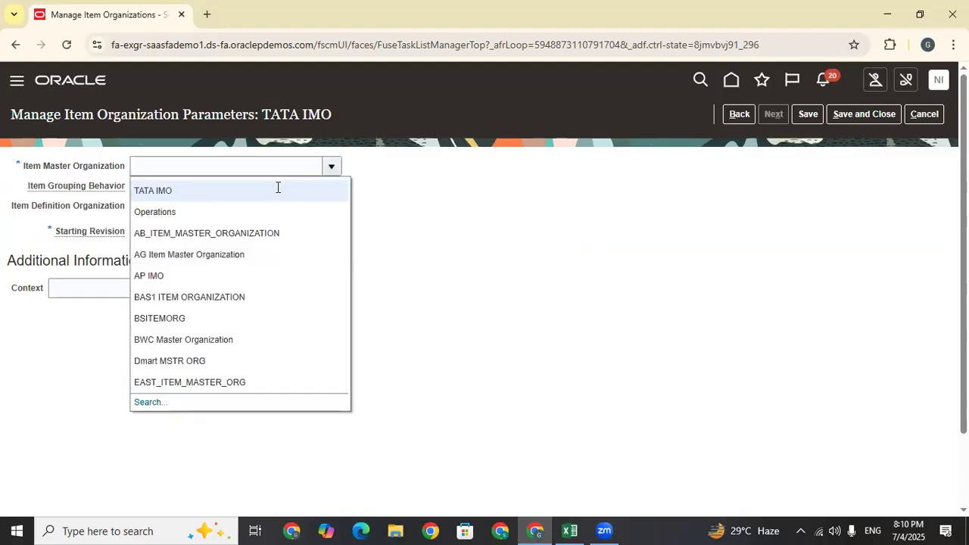
{"action": "left_click", "coordinate": [175, 196]}
{"action": "left_click", "coordinate": [807, 115]}
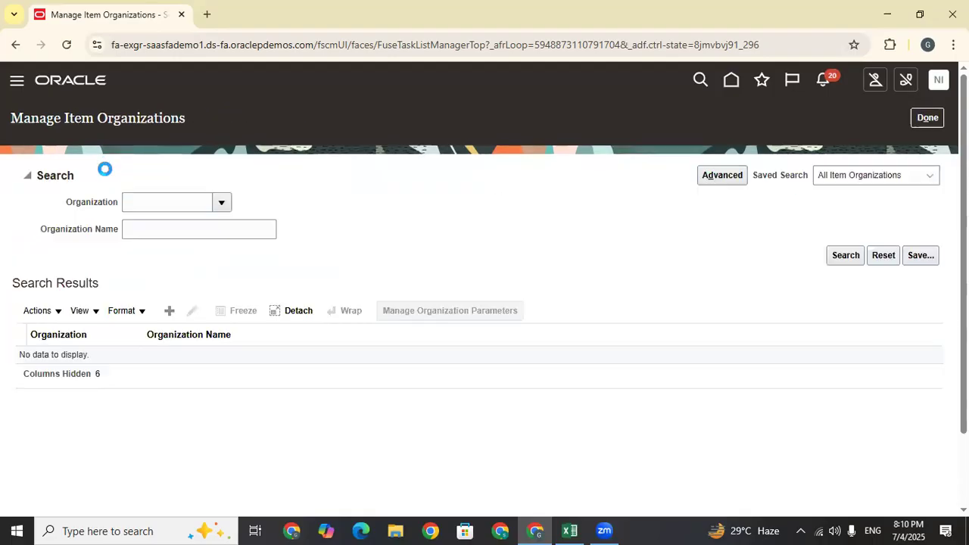
{"action": "left_click", "coordinate": [570, 531]}
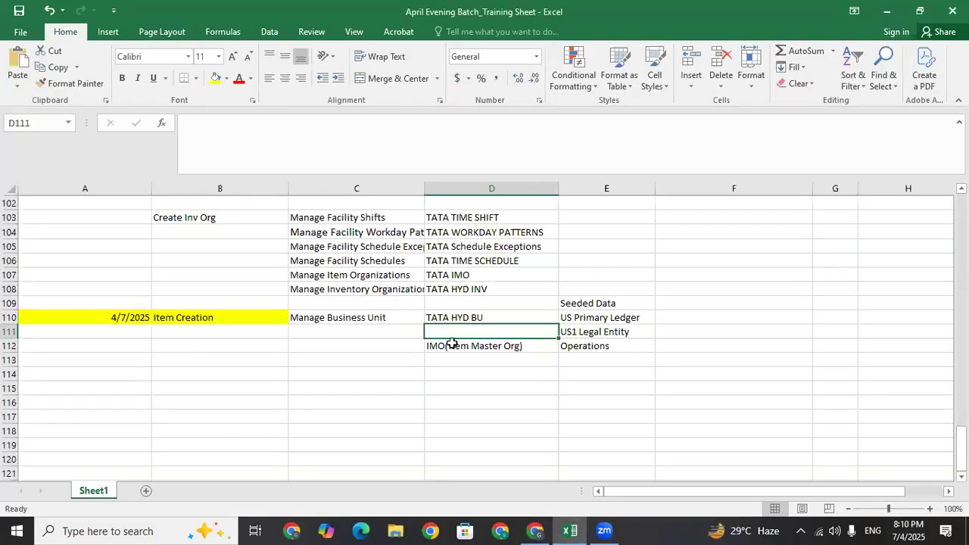
Delete the IMO(Item Master Org) note from Excel cell D112 and return to Oracle
{"action": "left_click", "coordinate": [573, 347]}
{"action": "left_click", "coordinate": [464, 345]}
{"action": "key", "text": "BackSpace"}
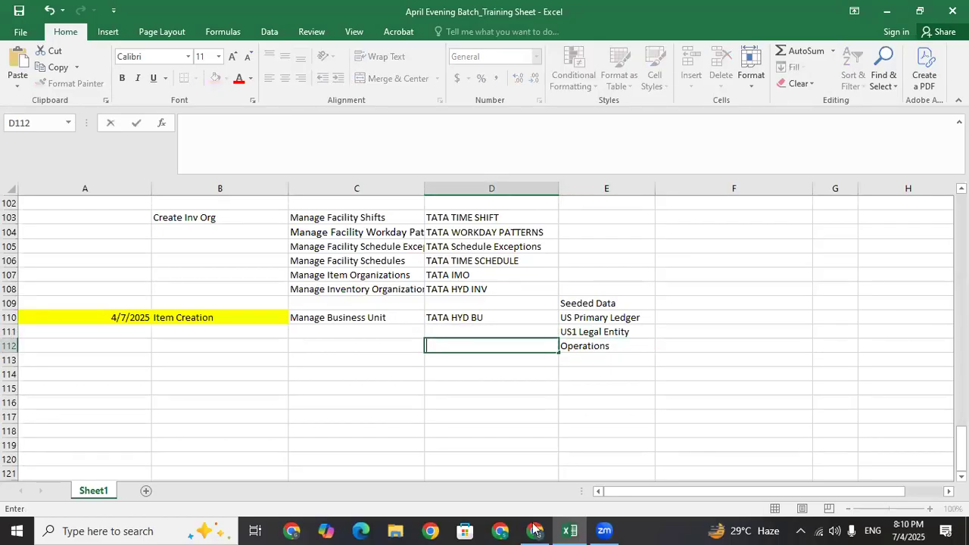
{"action": "key", "text": "alt+Tab"}
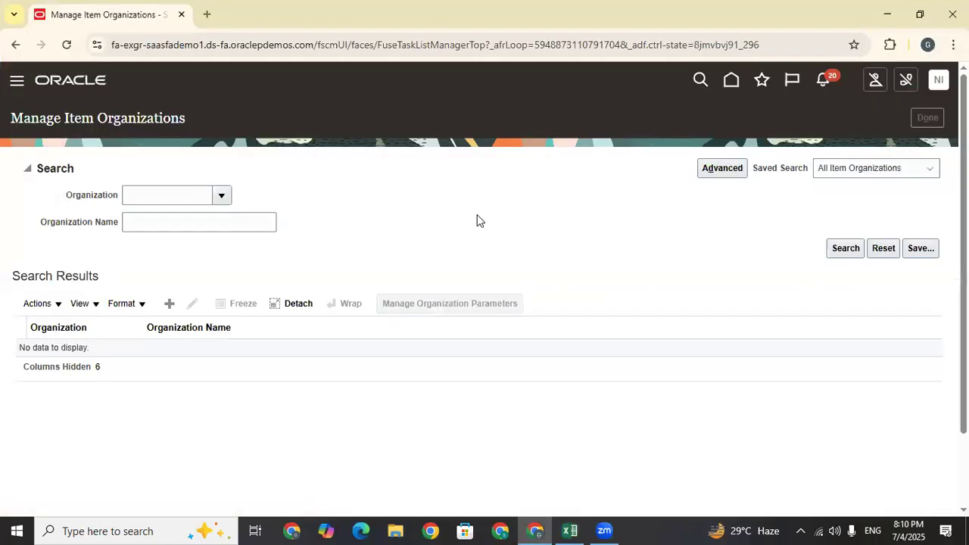
Create a new inventory organization named TATA HYD INV with code TATA_HYD_INV
{"action": "left_click", "coordinate": [449, 341]}
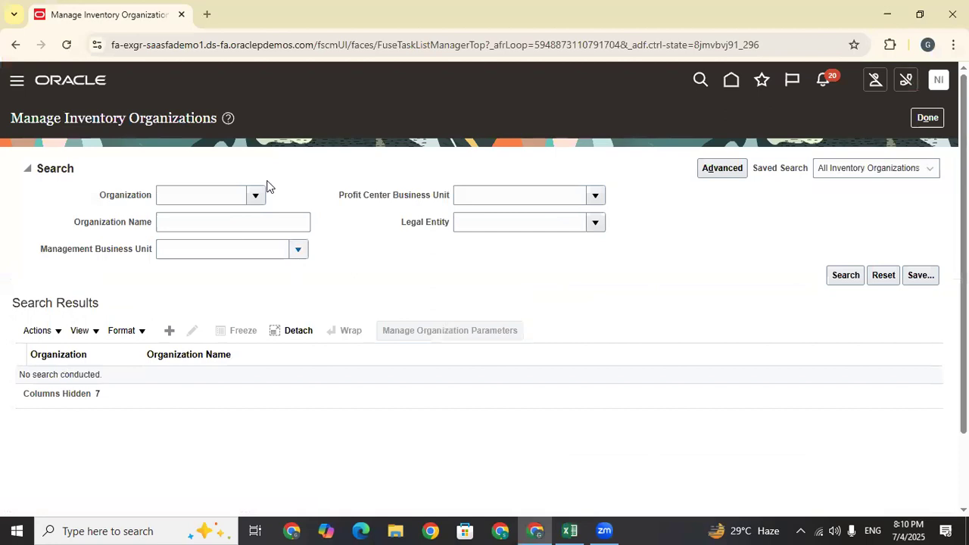
{"action": "left_click", "coordinate": [169, 331]}
{"action": "left_click", "coordinate": [167, 240]}
{"action": "type", "text": "T"}
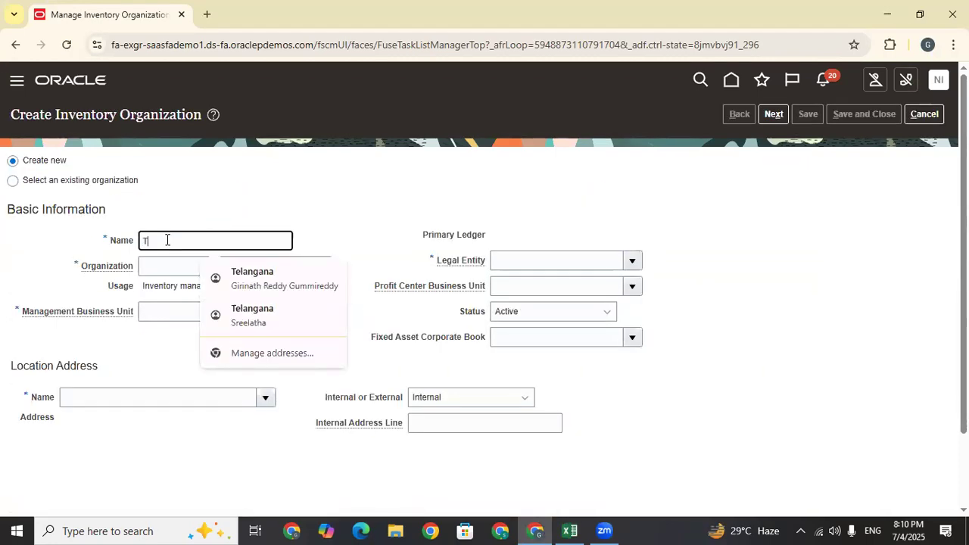
{"action": "type", "text": "ATA HYD INV"}
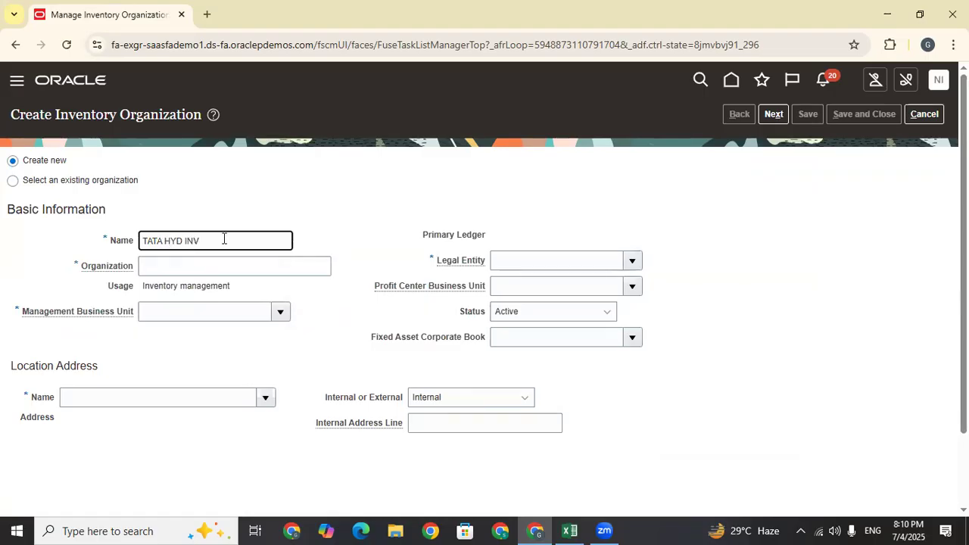
{"action": "left_click_drag", "start_coordinate": [223, 240], "coordinate": [57, 240]}
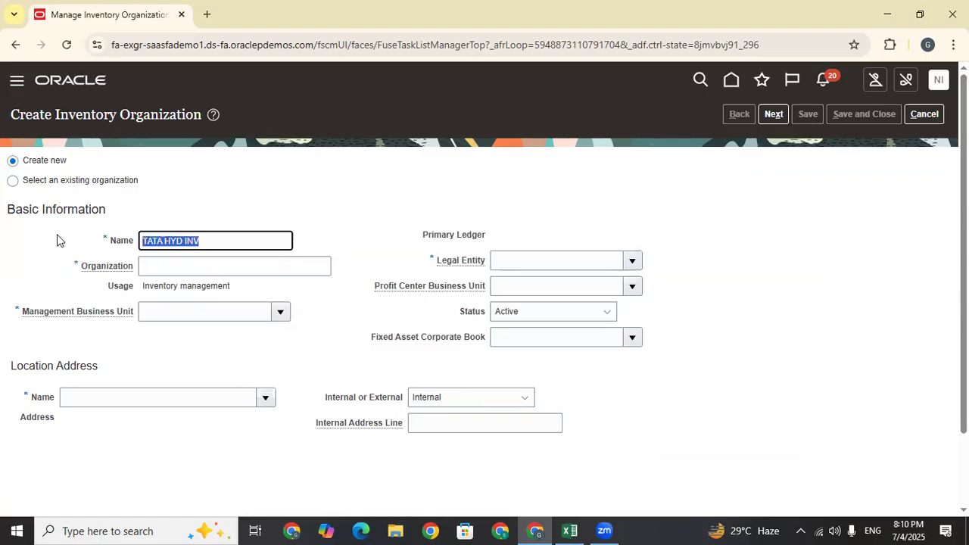
{"action": "left_click", "coordinate": [175, 265]}
{"action": "key", "text": "ctrl+v"}
{"action": "left_click", "coordinate": [164, 267]}
{"action": "key", "text": "BackSpace"}
{"action": "type", "text": "_"}
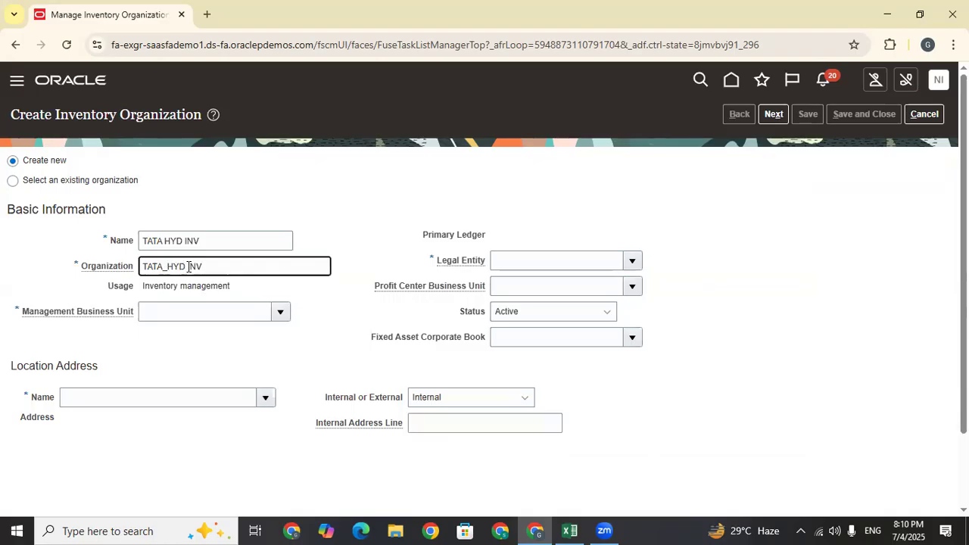
{"action": "left_click", "coordinate": [189, 265]}
{"action": "key", "text": "BackSpace"}
{"action": "left_click_drag", "start_coordinate": [240, 271], "coordinate": [67, 274]}
Set the management business unit to TATA HYD BU
{"action": "left_click", "coordinate": [281, 312]}
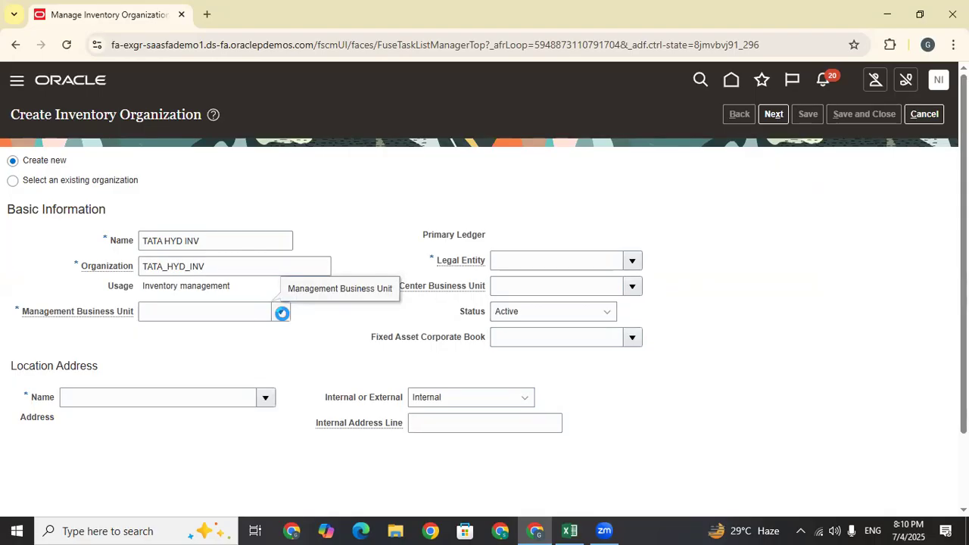
{"action": "left_click", "coordinate": [280, 311]}
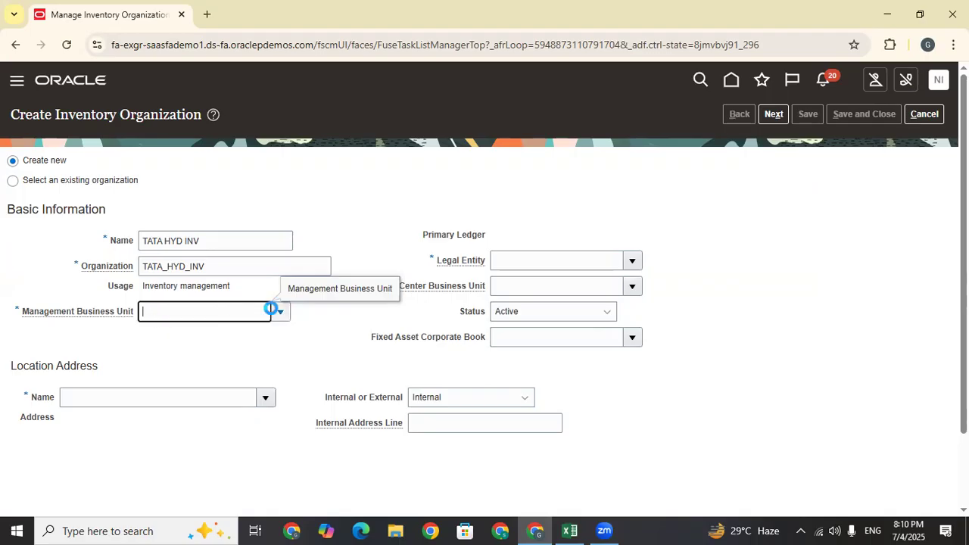
{"action": "left_click", "coordinate": [165, 294]}
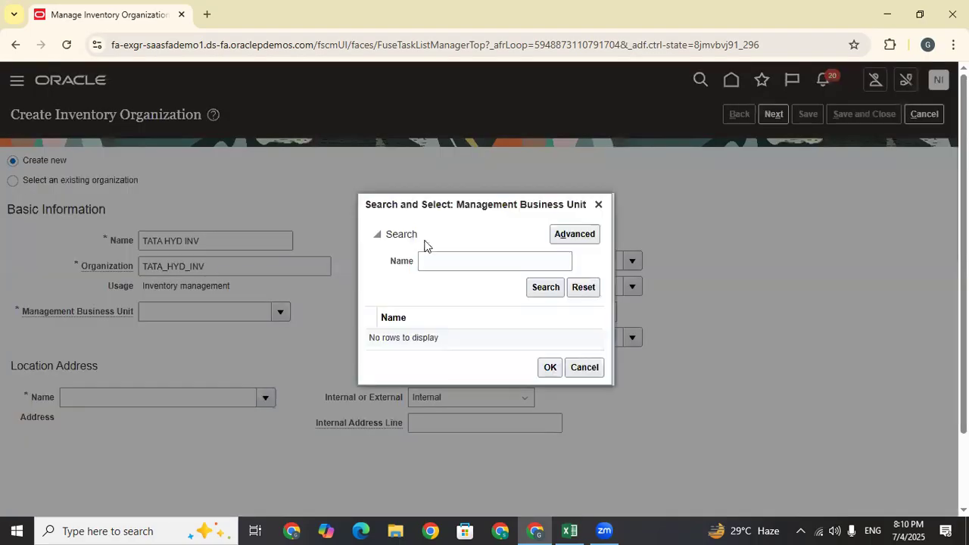
{"action": "left_click", "coordinate": [457, 259]}
{"action": "type", "text": "TATA"}
{"action": "key", "text": "Return"}
{"action": "left_click", "coordinate": [488, 335]}
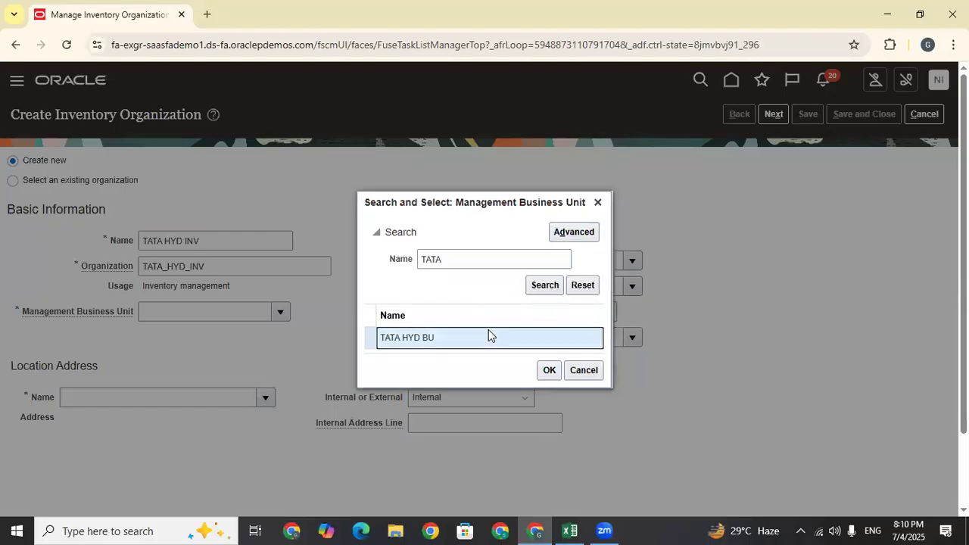
{"action": "left_click", "coordinate": [551, 371]}
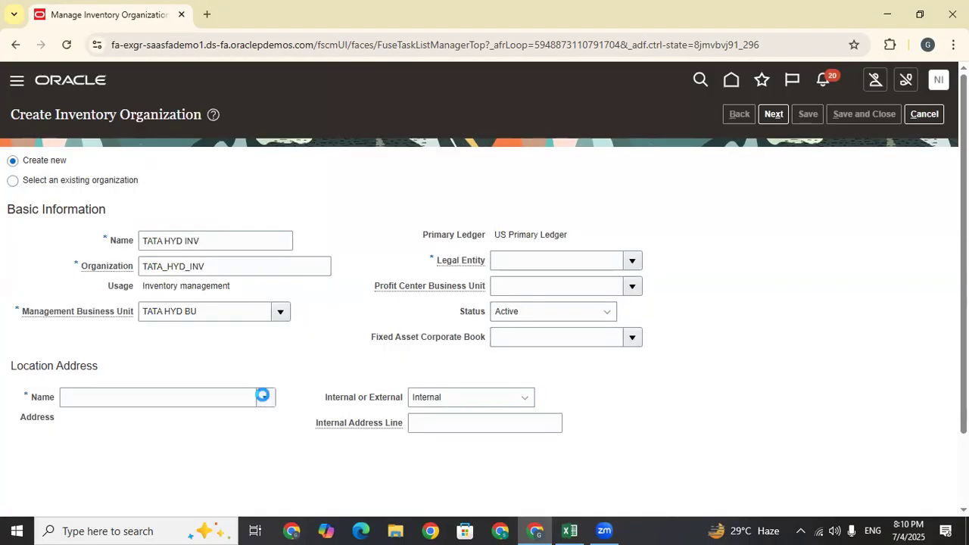
Search 'HYD' and set the location to Hyderabad
{"action": "left_click", "coordinate": [264, 398]}
{"action": "left_click", "coordinate": [65, 446]}
{"action": "left_click", "coordinate": [480, 254]}
{"action": "type", "text": "HYD"}
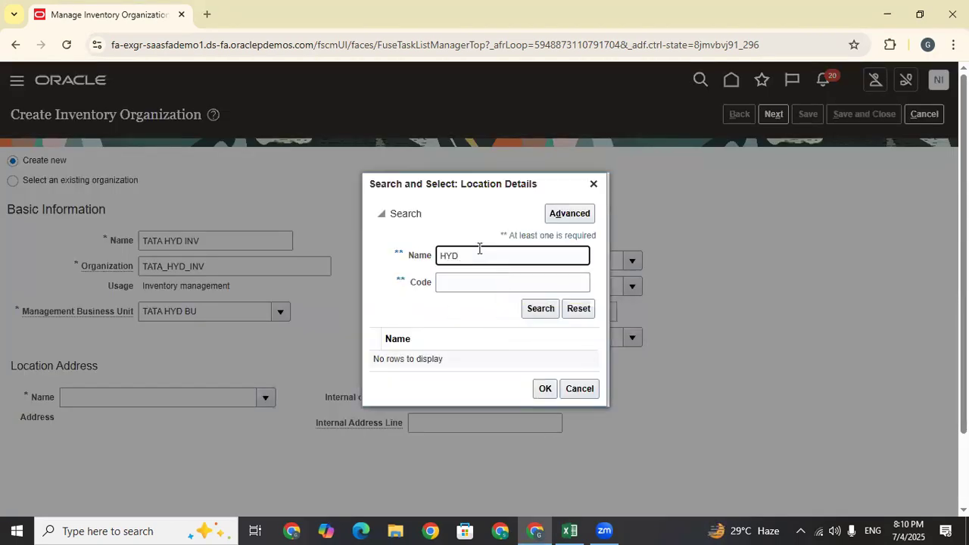
{"action": "key", "text": "Return"}
{"action": "left_click", "coordinate": [545, 423]}
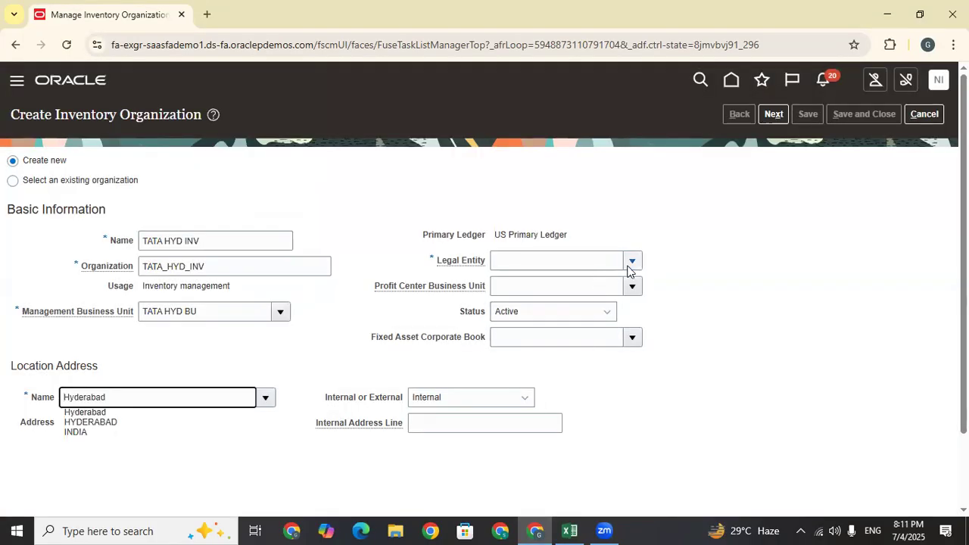
Set legal entity US1 Legal Entity and profit center US1 Business Unit, then continue
{"action": "left_click", "coordinate": [564, 284]}
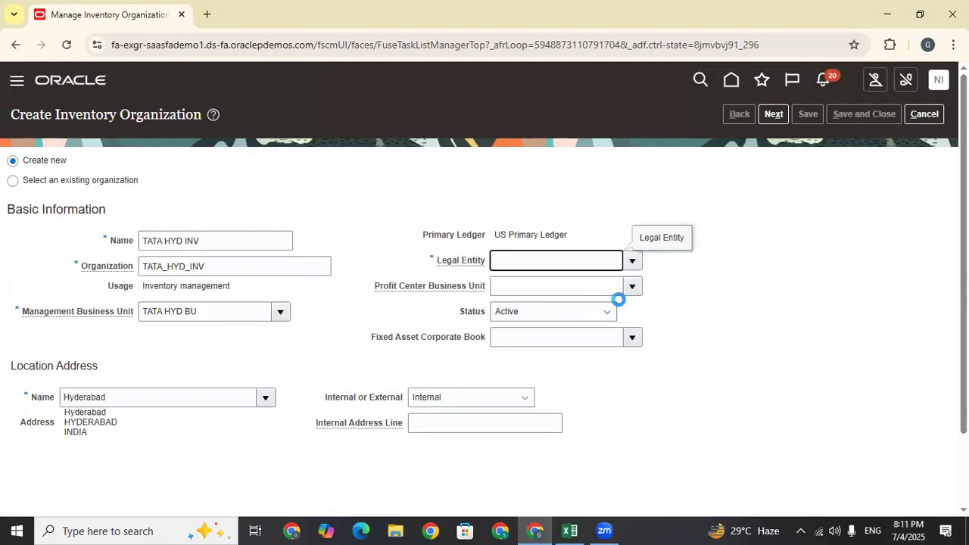
{"action": "left_click", "coordinate": [630, 286]}
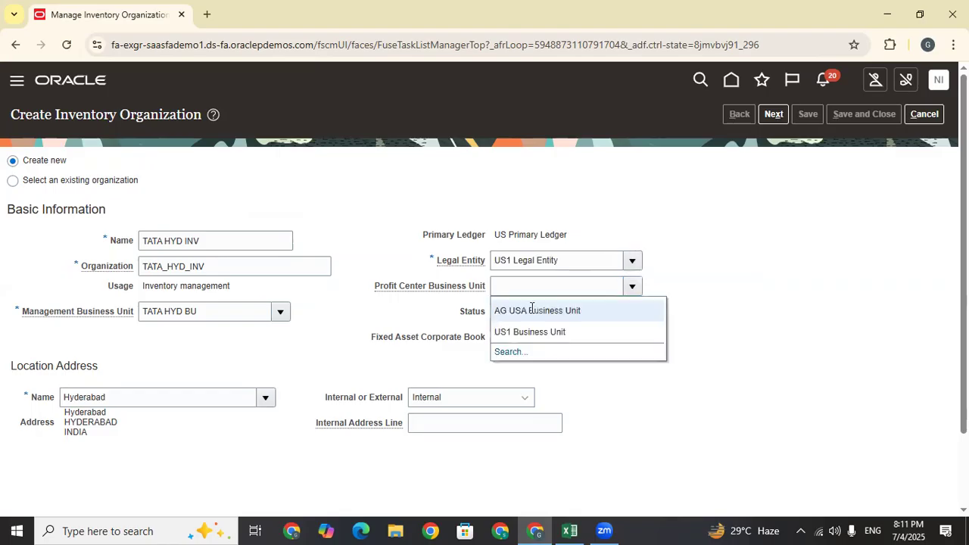
{"action": "left_click", "coordinate": [680, 384]}
{"action": "left_click", "coordinate": [775, 116]}
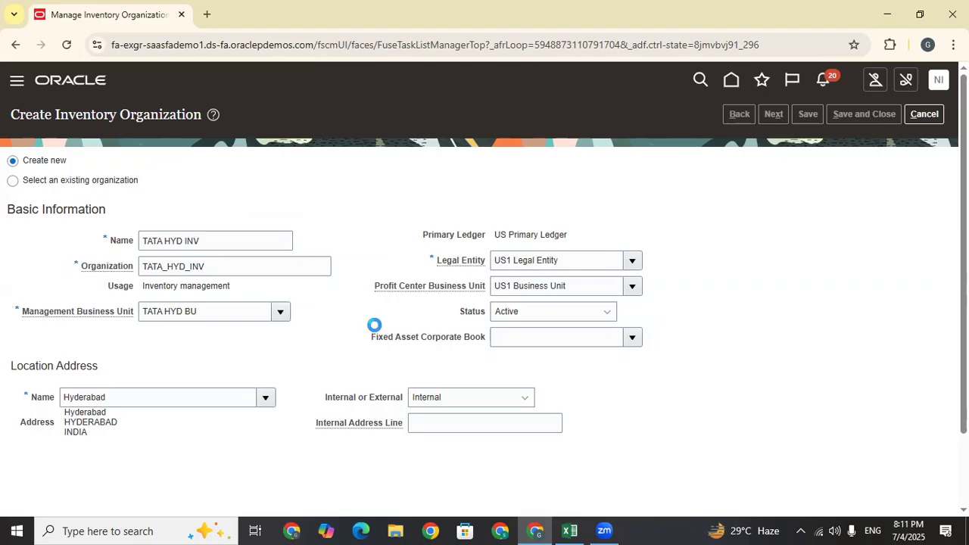
{"action": "left_click", "coordinate": [342, 330]}
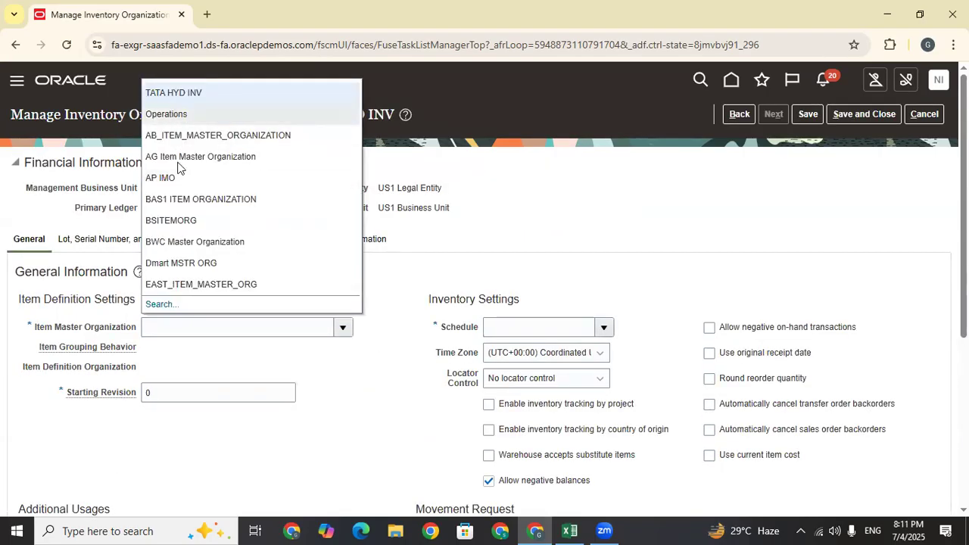
Set item master organization to TATA IMO and grouping behavior to Definition Organization
{"action": "left_click", "coordinate": [162, 304]}
{"action": "left_click", "coordinate": [553, 286]}
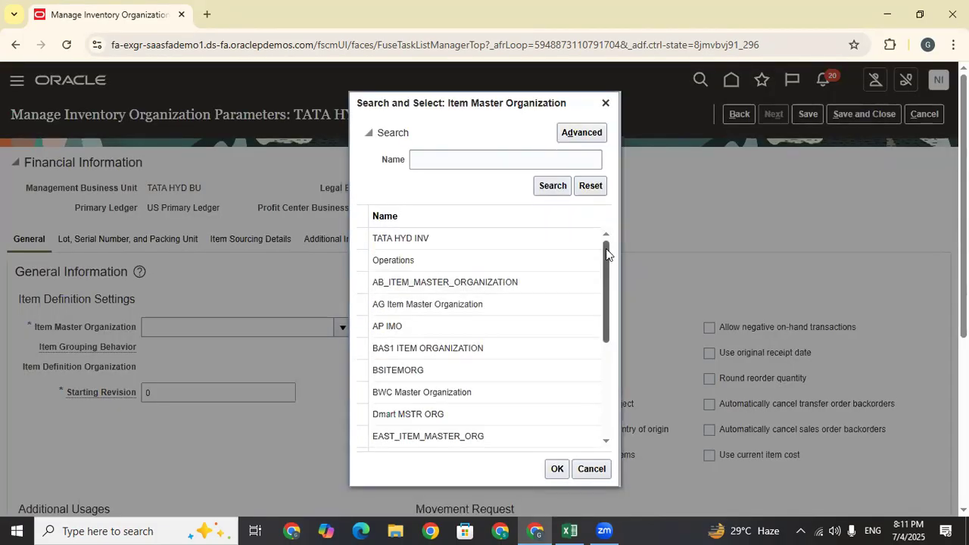
{"action": "scroll", "coordinate": [605, 252], "scroll_direction": "down", "scroll_amount": 5}
{"action": "left_click", "coordinate": [435, 375]}
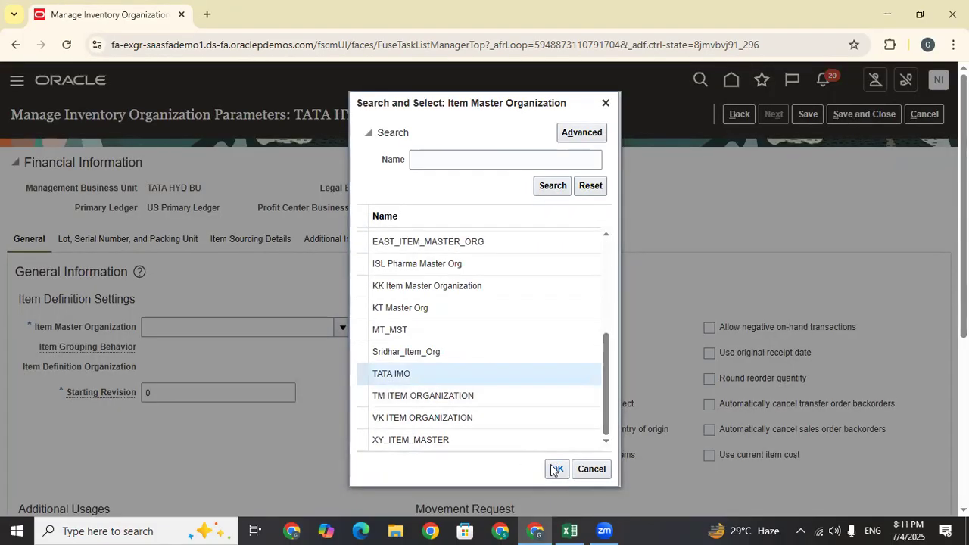
{"action": "left_click", "coordinate": [557, 468]}
{"action": "left_click", "coordinate": [203, 354]}
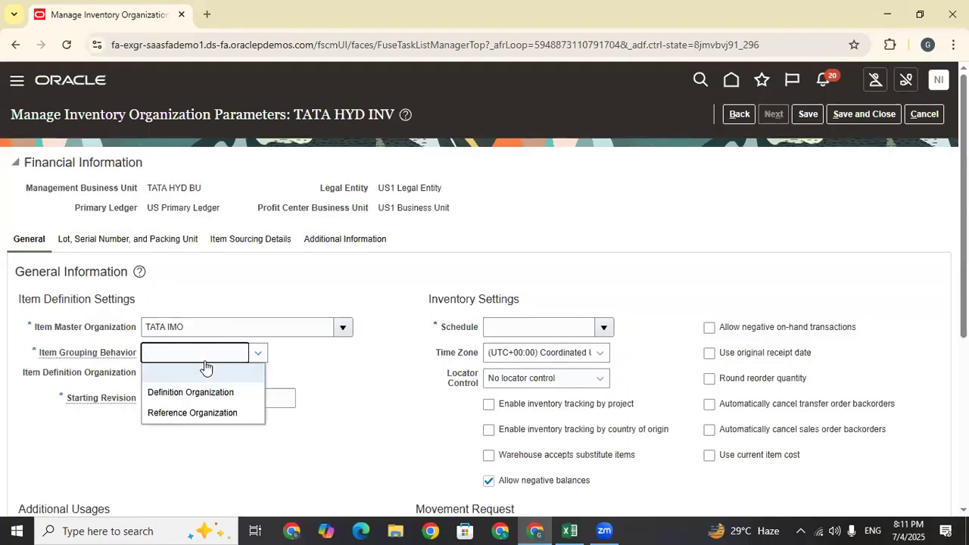
{"action": "left_click", "coordinate": [199, 391]}
Search 'Ope' and set the schedule to Operations
{"action": "left_click", "coordinate": [602, 329]}
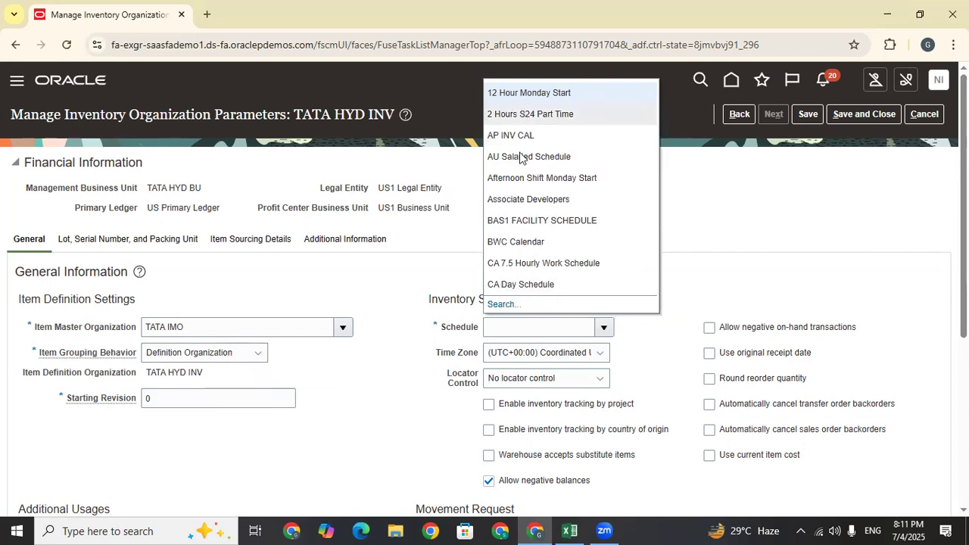
{"action": "left_click", "coordinate": [501, 305]}
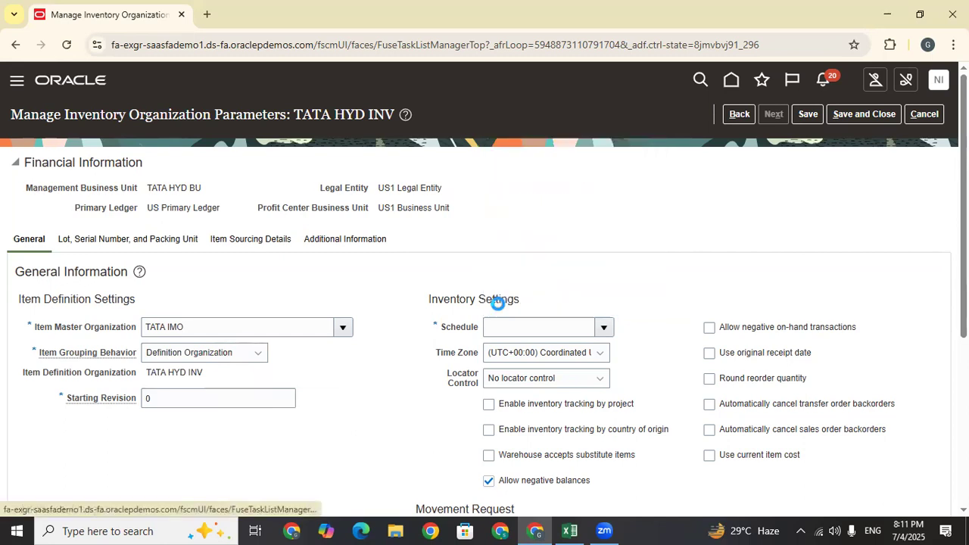
{"action": "type", "text": "Ope"}
{"action": "key", "text": "Return"}
{"action": "left_click", "coordinate": [489, 340]}
{"action": "left_click", "coordinate": [543, 370]}
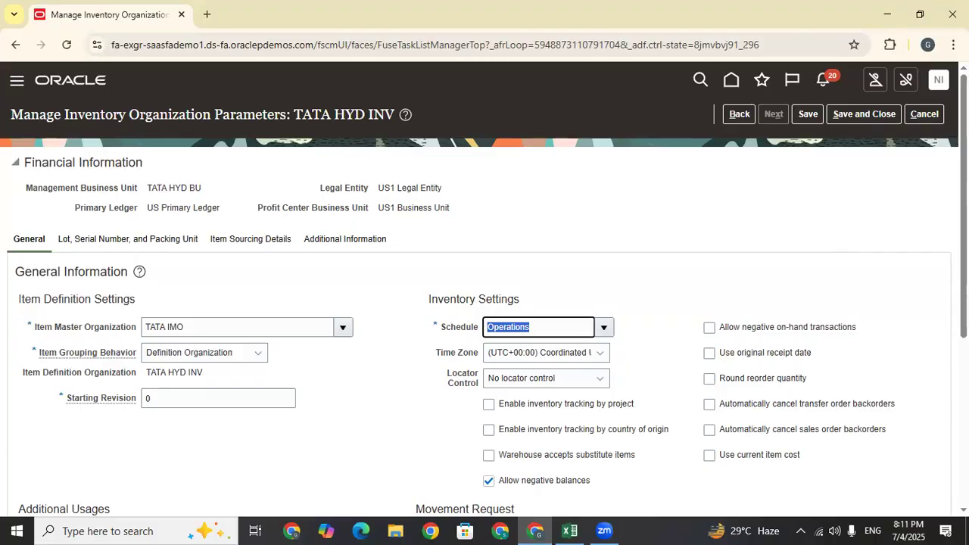
{"action": "scroll", "coordinate": [575, 227], "scroll_direction": "down", "scroll_amount": 2}
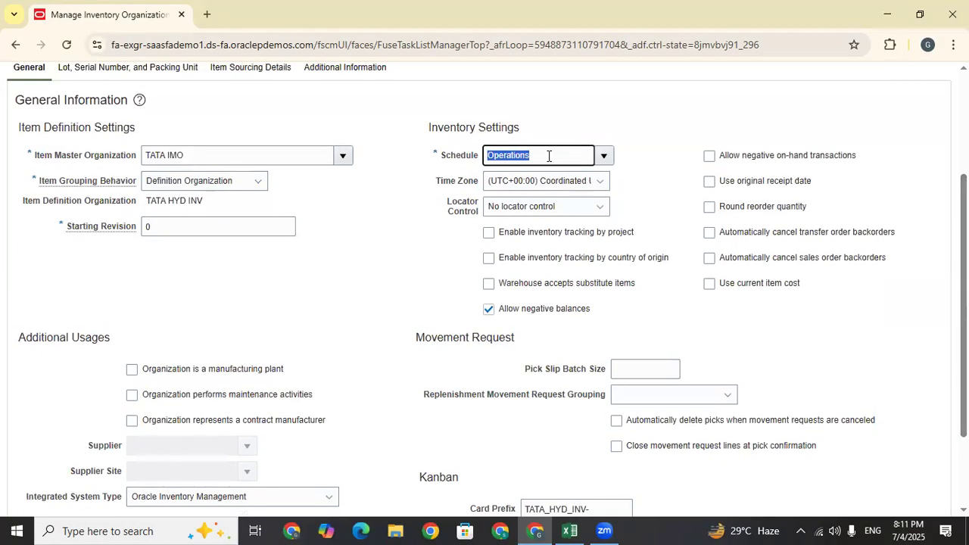
{"action": "left_click", "coordinate": [396, 250]}
{"action": "scroll", "coordinate": [744, 313], "scroll_direction": "up", "scroll_amount": 2}
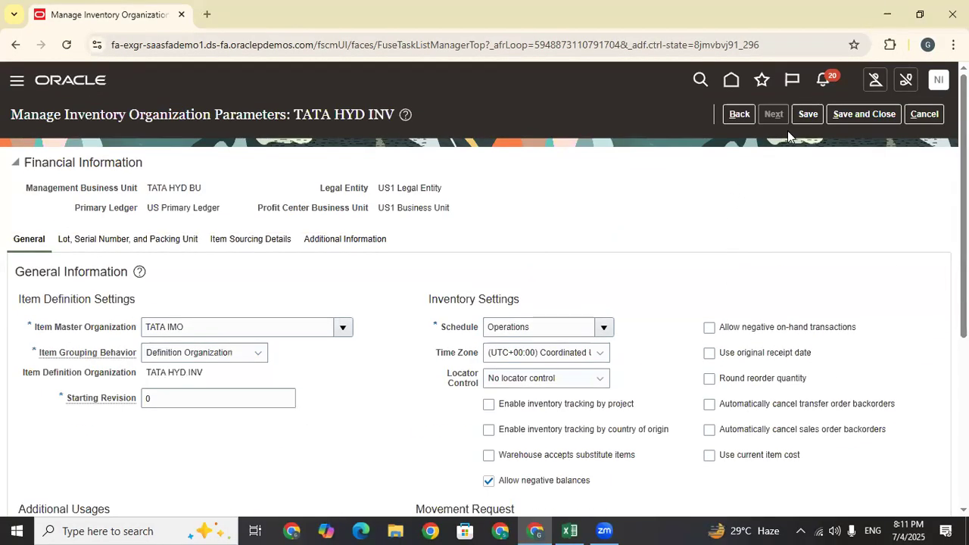
Save the TATA HYD INV parameters, save and close, then switch to Excel
{"action": "left_click", "coordinate": [806, 115]}
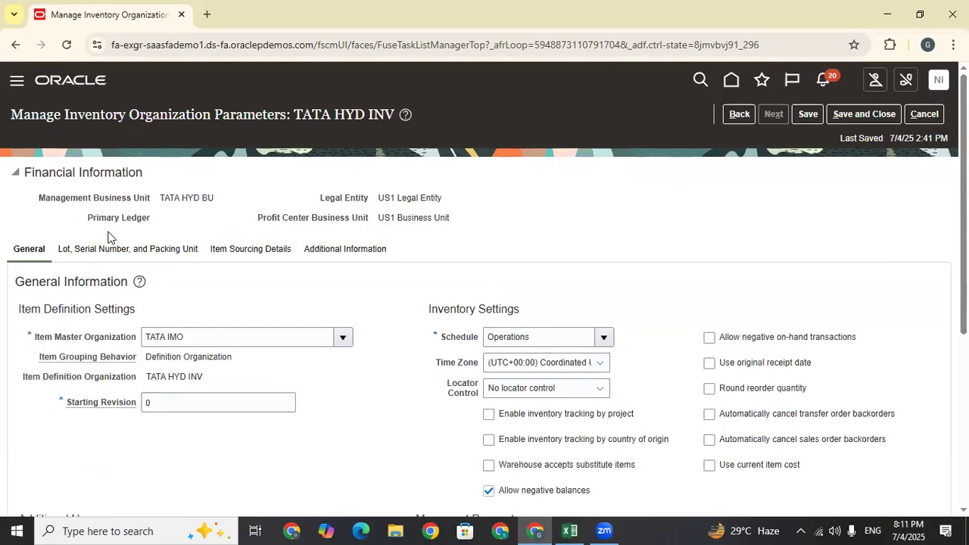
{"action": "left_click", "coordinate": [136, 252]}
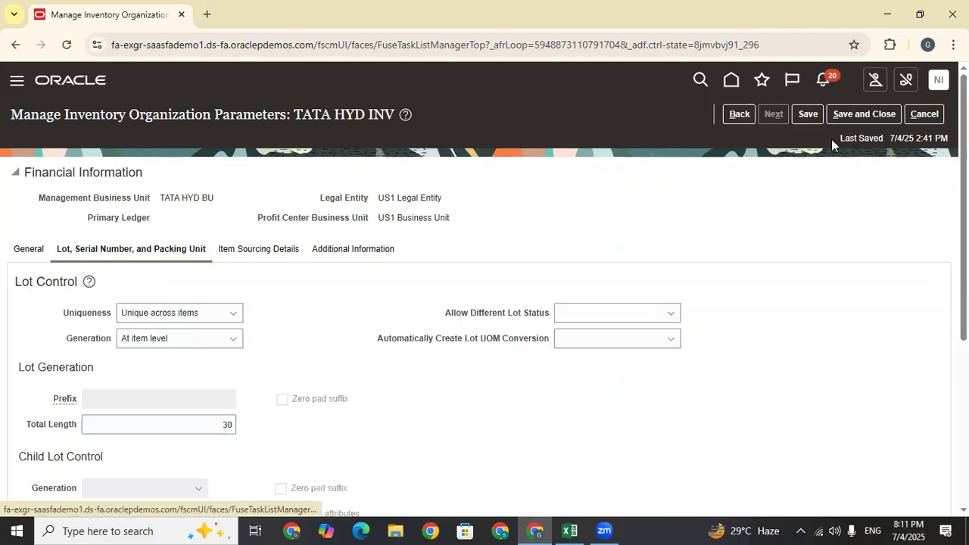
{"action": "left_click", "coordinate": [863, 115]}
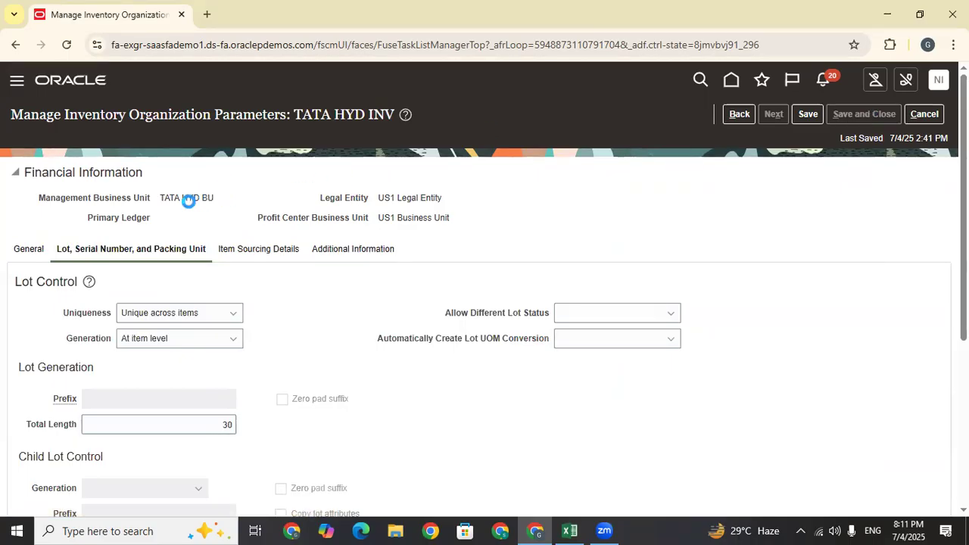
{"action": "triple_click", "coordinate": [159, 199]}
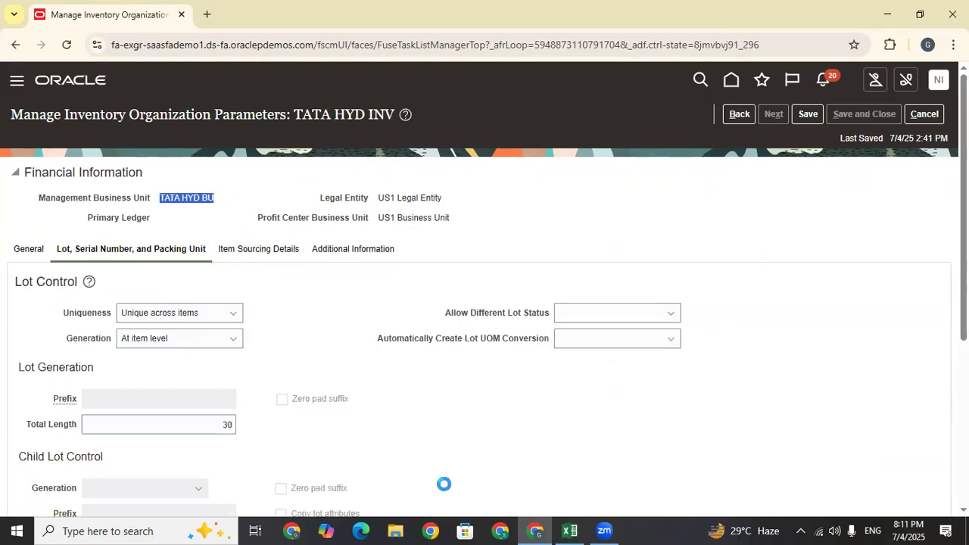
{"action": "key", "text": "alt+Tab"}
{"action": "left_click", "coordinate": [447, 291]}
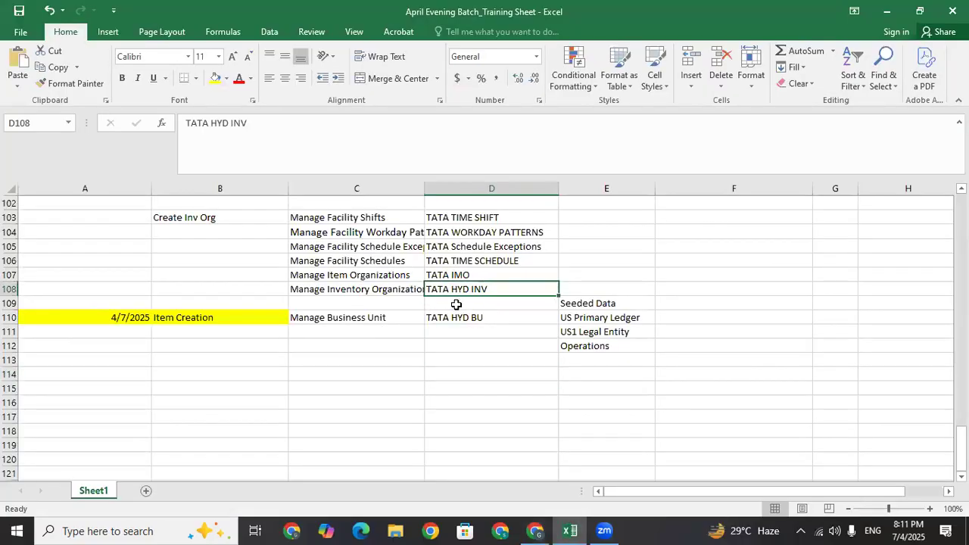
{"action": "left_click", "coordinate": [459, 326]}
{"action": "left_click", "coordinate": [337, 317]}
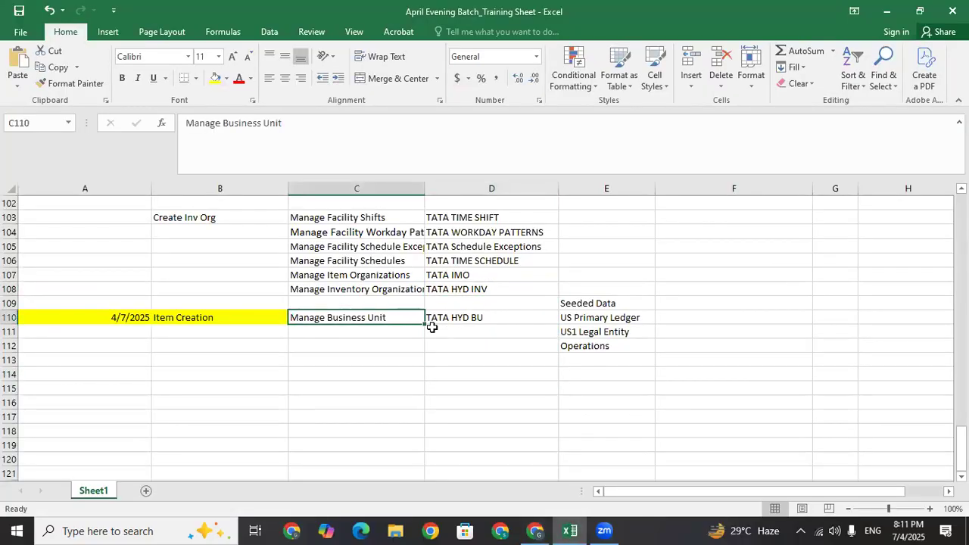
{"action": "left_click", "coordinate": [281, 321]}
{"action": "left_click", "coordinate": [363, 327]}
{"action": "left_click", "coordinate": [353, 289]}
{"action": "left_click", "coordinate": [378, 328]}
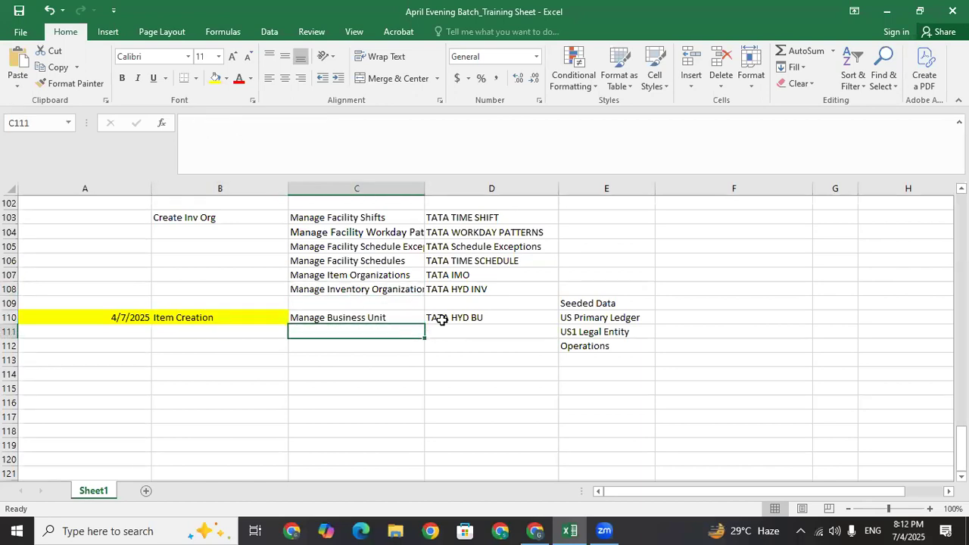
{"action": "left_click", "coordinate": [337, 316]}
{"action": "key", "text": "shift+Right"}
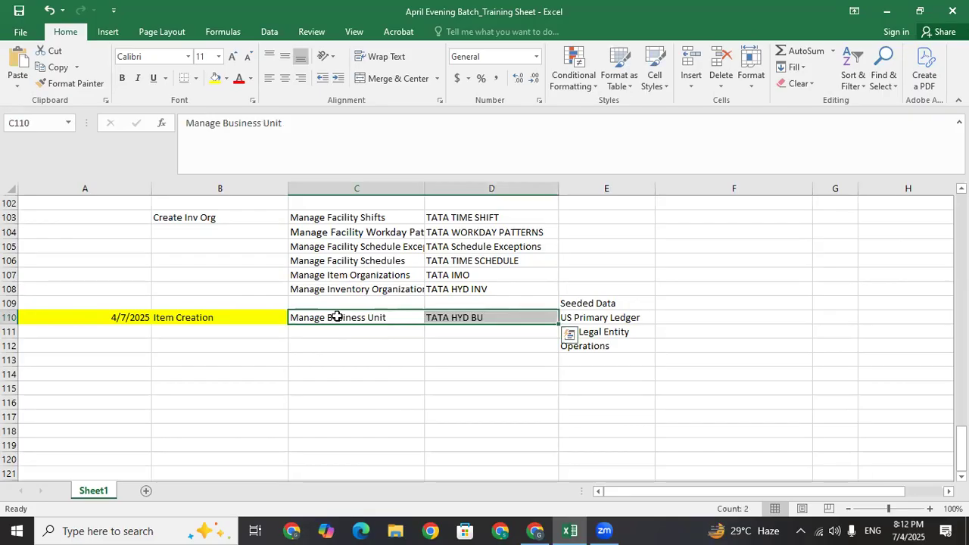
{"action": "left_click", "coordinate": [330, 337]}
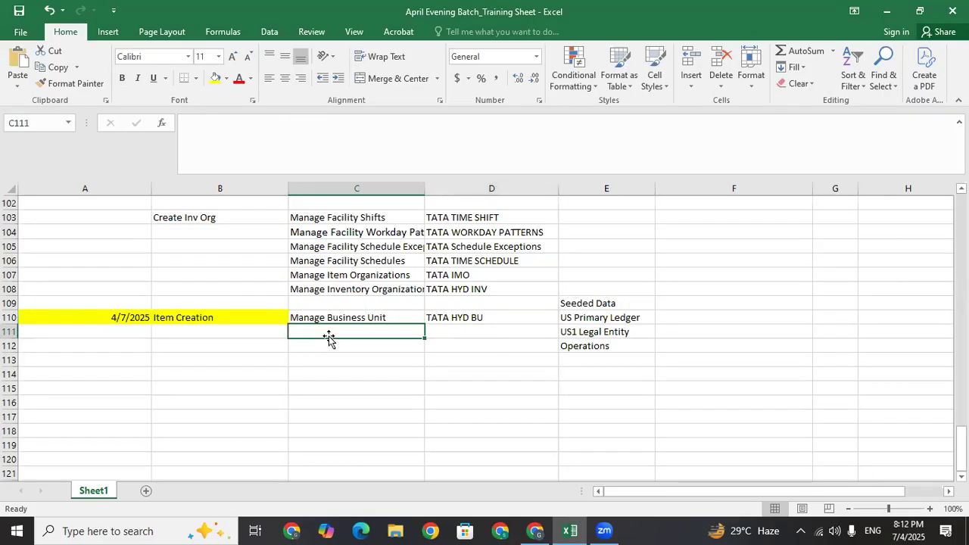
Copy C107:C108 and D107:D108 into C111:C112 and D111:D112
{"action": "left_click", "coordinate": [347, 275]}
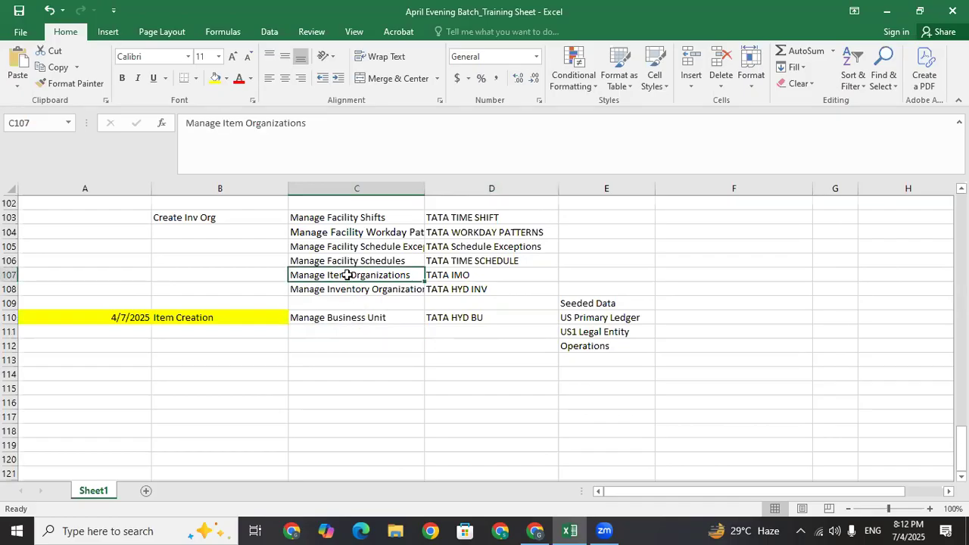
{"action": "key", "text": "shift+Down"}
{"action": "key", "text": "ctrl+c"}
{"action": "left_click", "coordinate": [338, 333]}
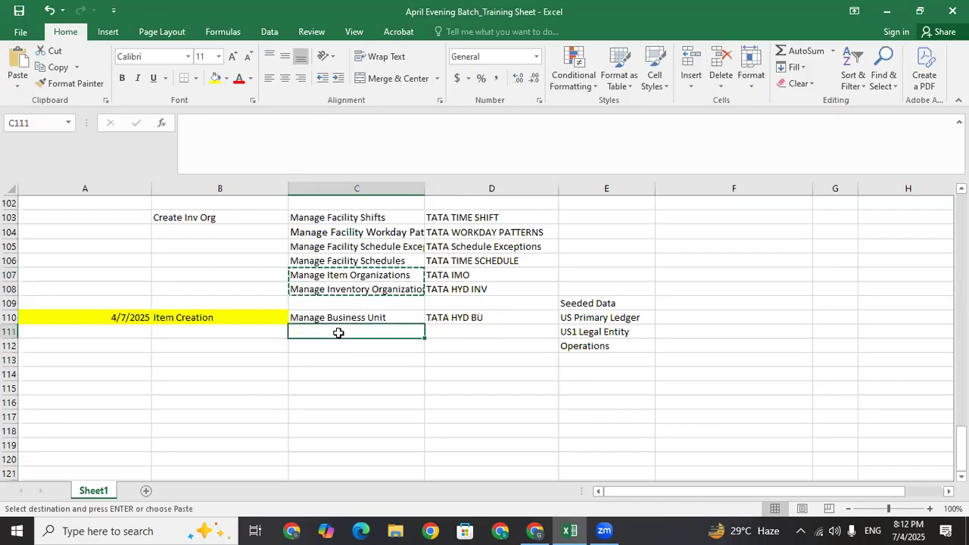
{"action": "key", "text": "ctrl+v"}
{"action": "left_click", "coordinate": [458, 277]}
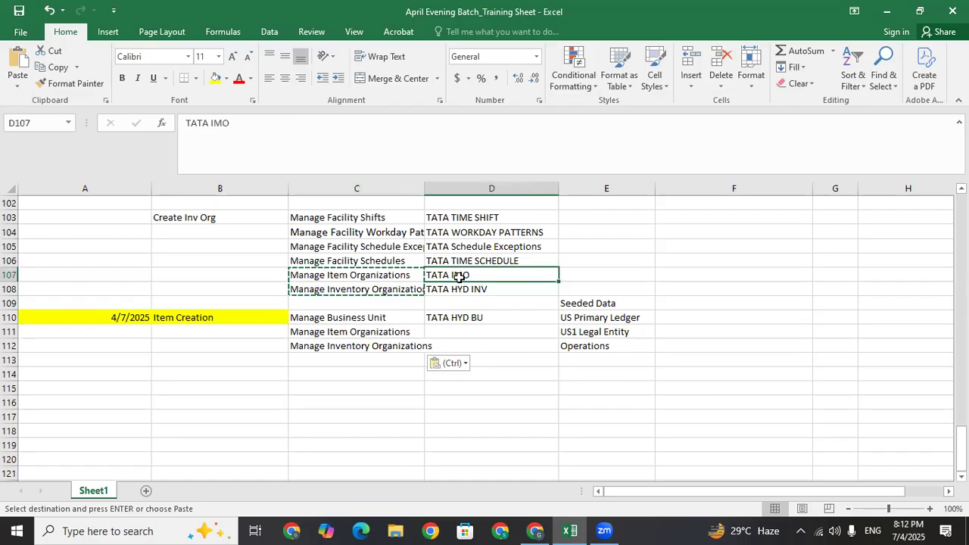
{"action": "key", "text": "shift+Down"}
{"action": "key", "text": "ctrl+c"}
{"action": "left_click", "coordinate": [470, 333]}
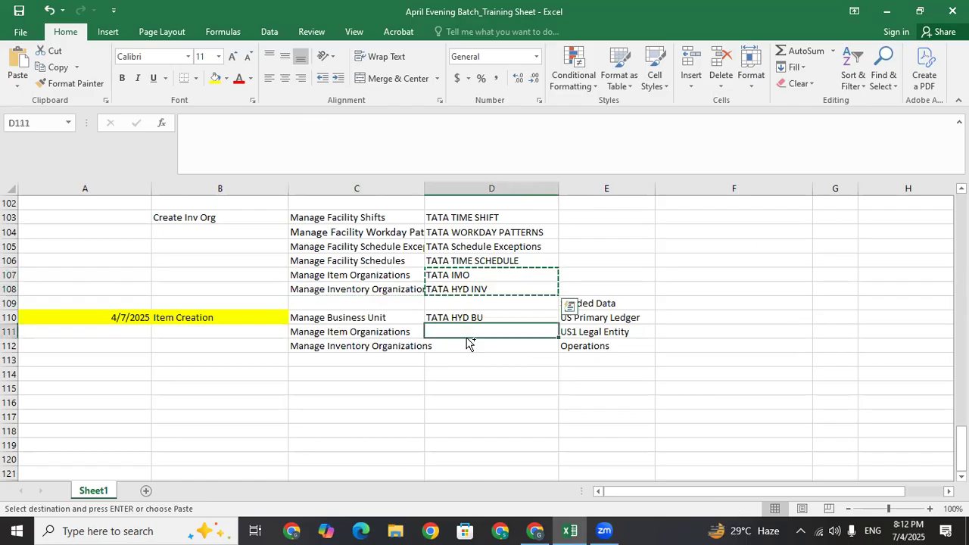
{"action": "key", "text": "ctrl+v"}
Enter 'Manage Subinv and Locators' in cell C113
{"action": "left_click", "coordinate": [325, 359]}
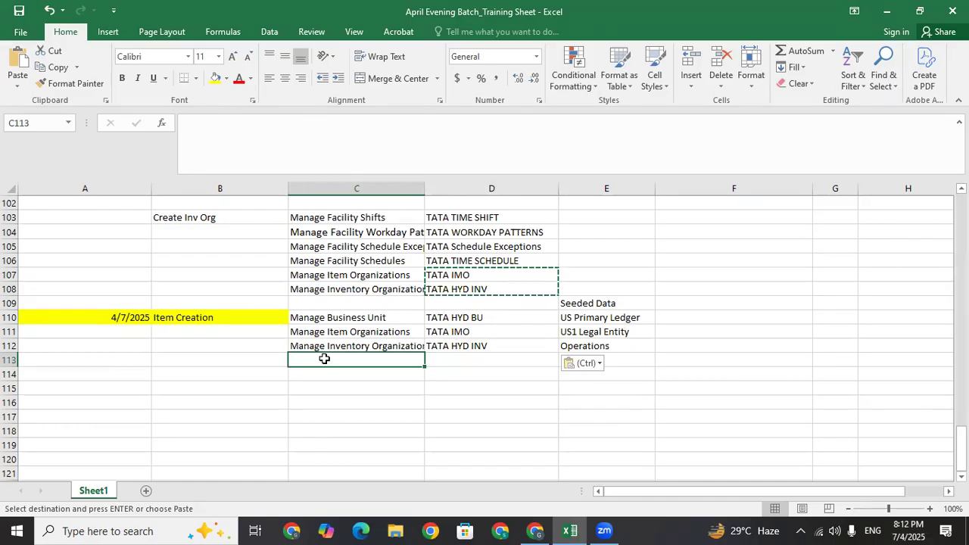
{"action": "type", "text": "Subinv"}
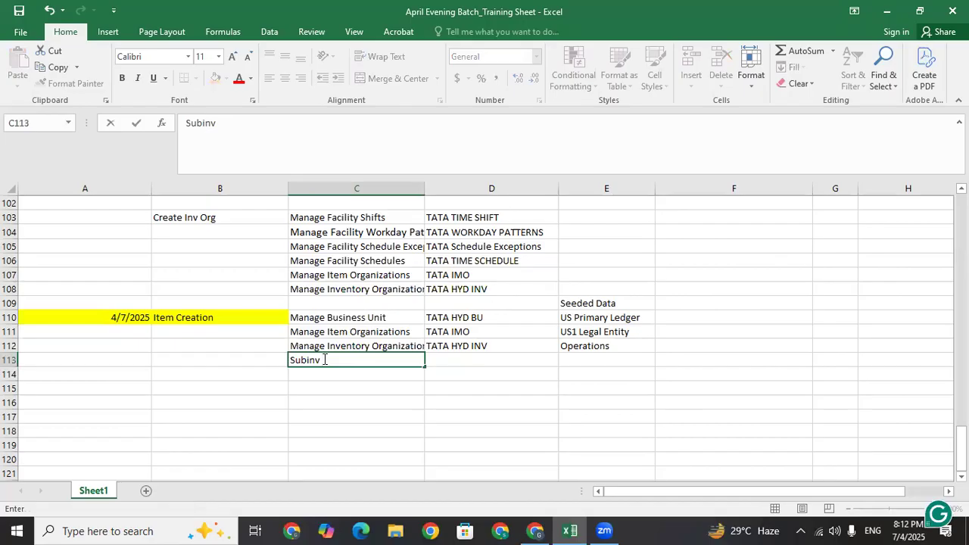
{"action": "key", "text": "BackSpace"}
{"action": "key", "text": "BackSpace"}
{"action": "key", "text": "BackSpace"}
{"action": "key", "text": "BackSpace"}
{"action": "key", "text": "BackSpace"}
{"action": "key", "text": "BackSpace"}
{"action": "type", "text": "Manage Su"}
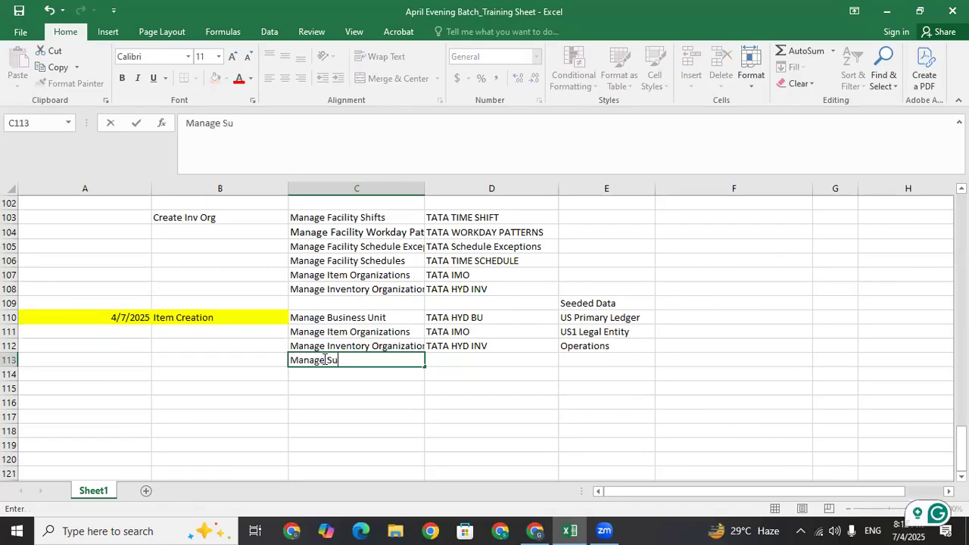
{"action": "type", "text": "binv and "}
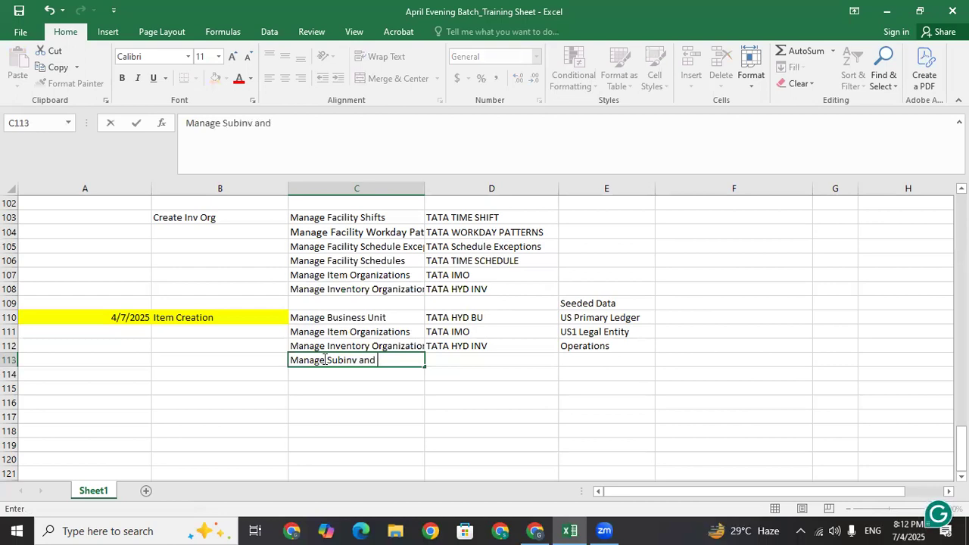
{"action": "type", "text": "Locators"}
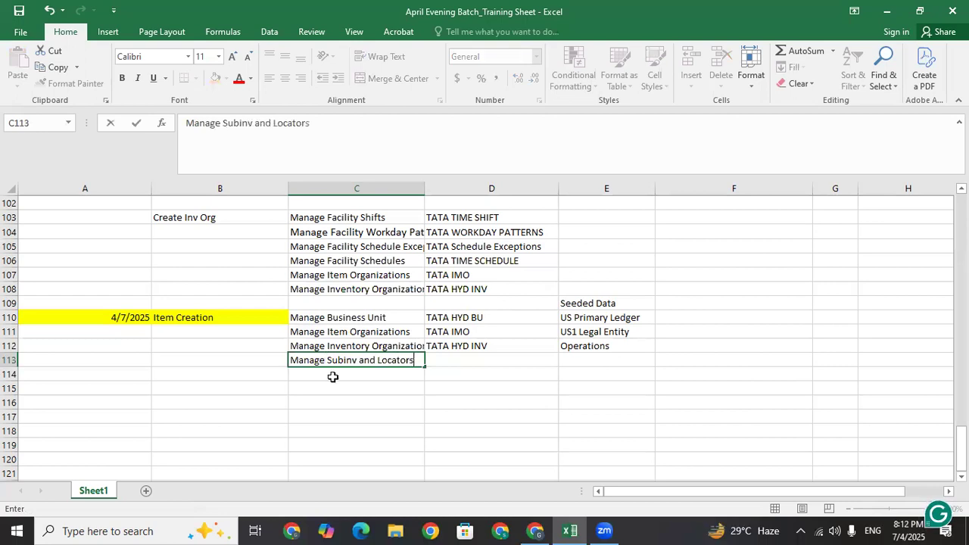
{"action": "key", "text": "Return"}
{"action": "left_click", "coordinate": [338, 360]}
{"action": "left_click", "coordinate": [345, 347]}
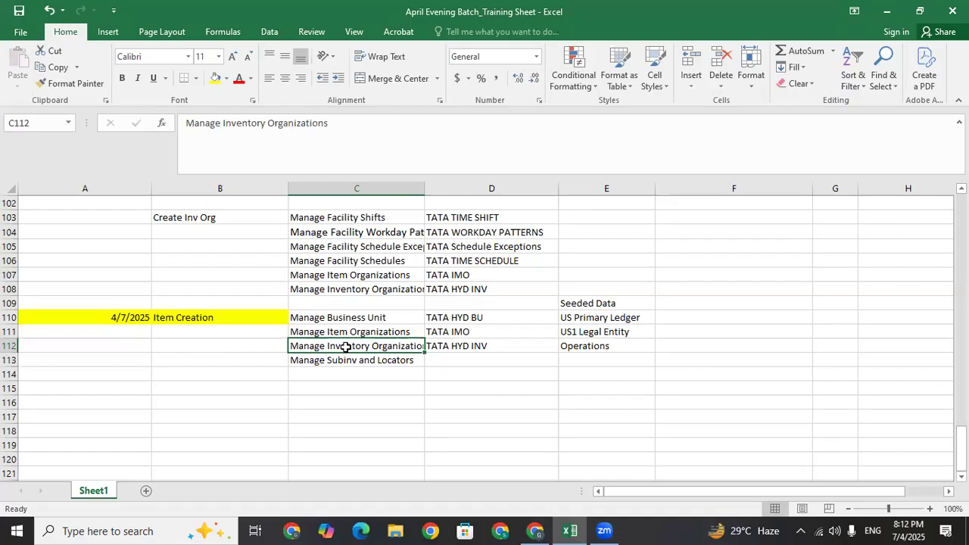
{"action": "left_click", "coordinate": [348, 374]}
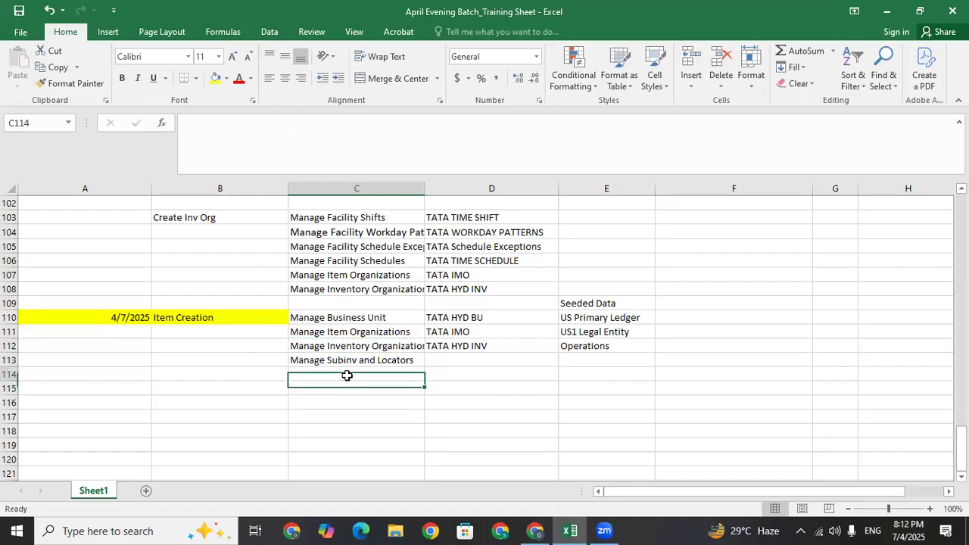
{"action": "left_click", "coordinate": [351, 358]}
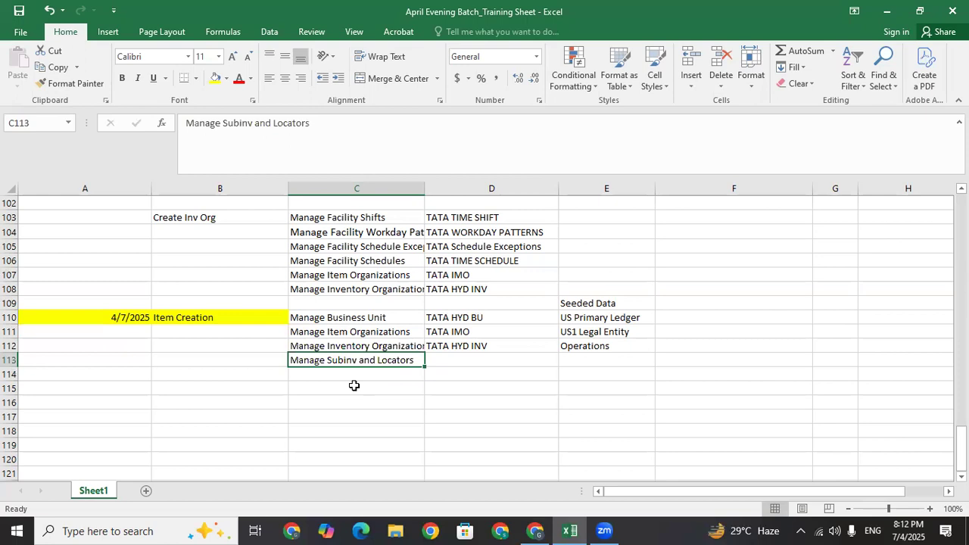
{"action": "left_click", "coordinate": [355, 345]}
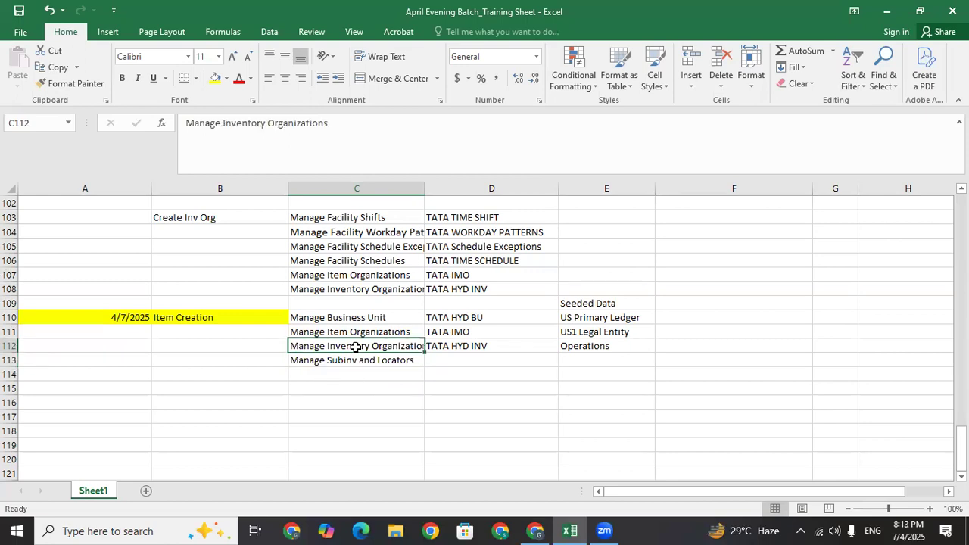
{"action": "left_click", "coordinate": [355, 361]}
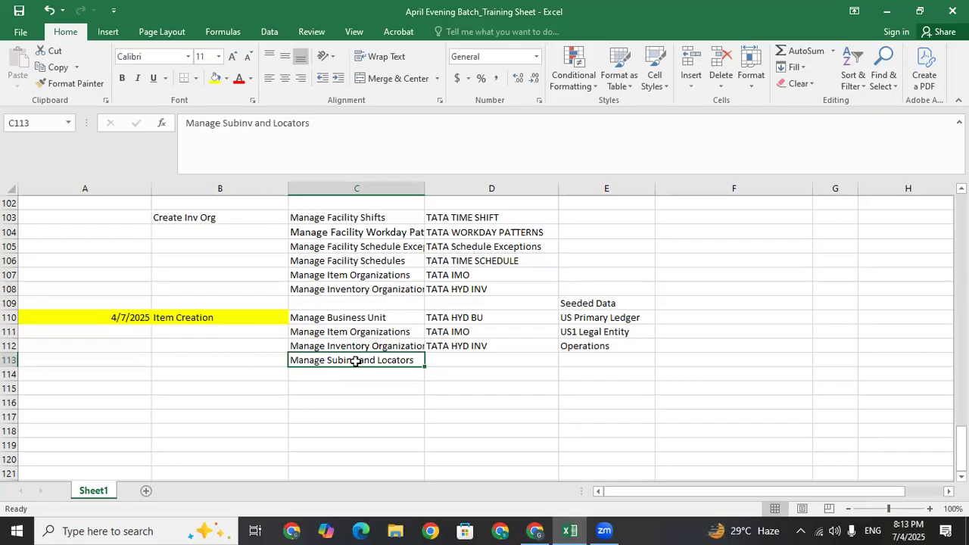
{"action": "left_click", "coordinate": [355, 373]}
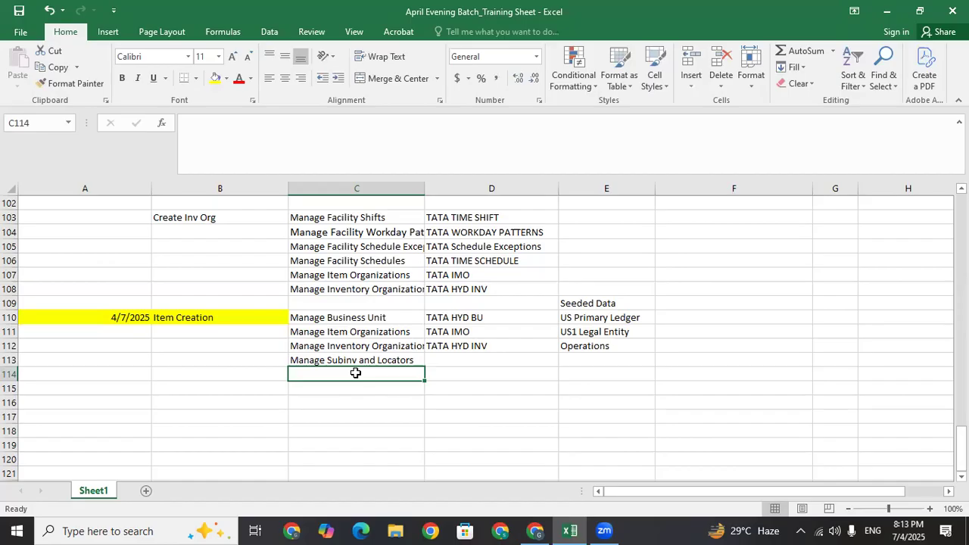
{"action": "left_click", "coordinate": [354, 354]}
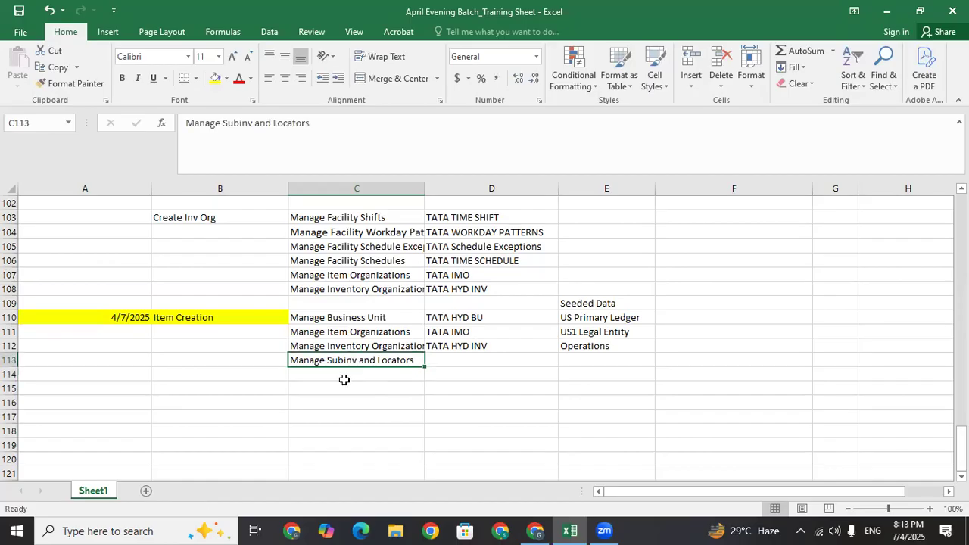
{"action": "left_click", "coordinate": [344, 377]}
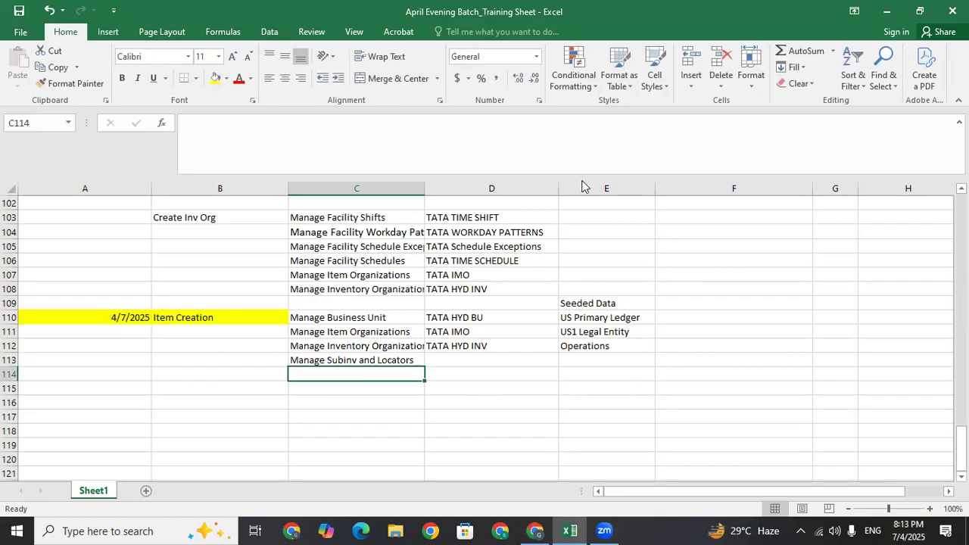
In Oracle, select the Inventory Management functional area and open the setup task search from the Tasks panel
{"action": "key", "text": "alt+Tab"}
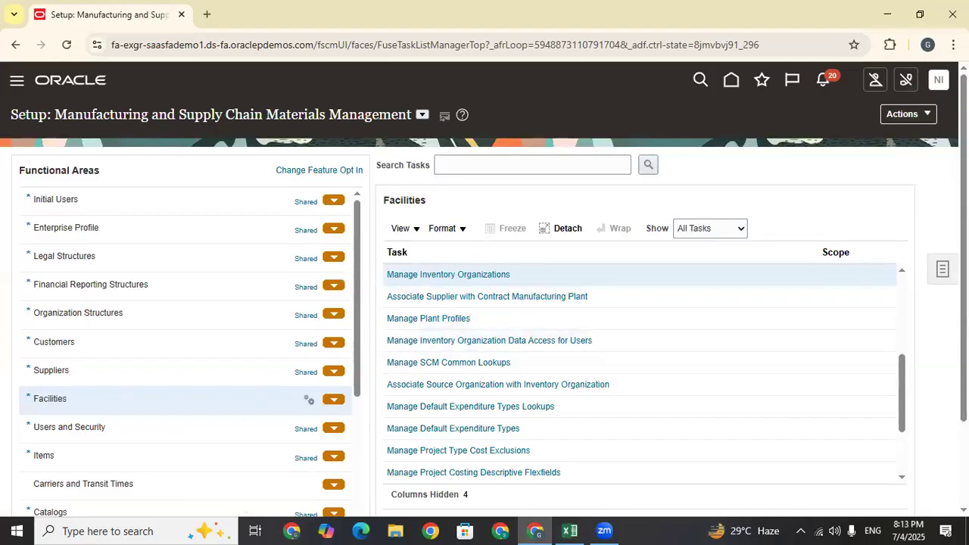
{"action": "scroll", "coordinate": [83, 293], "scroll_direction": "down", "scroll_amount": 1}
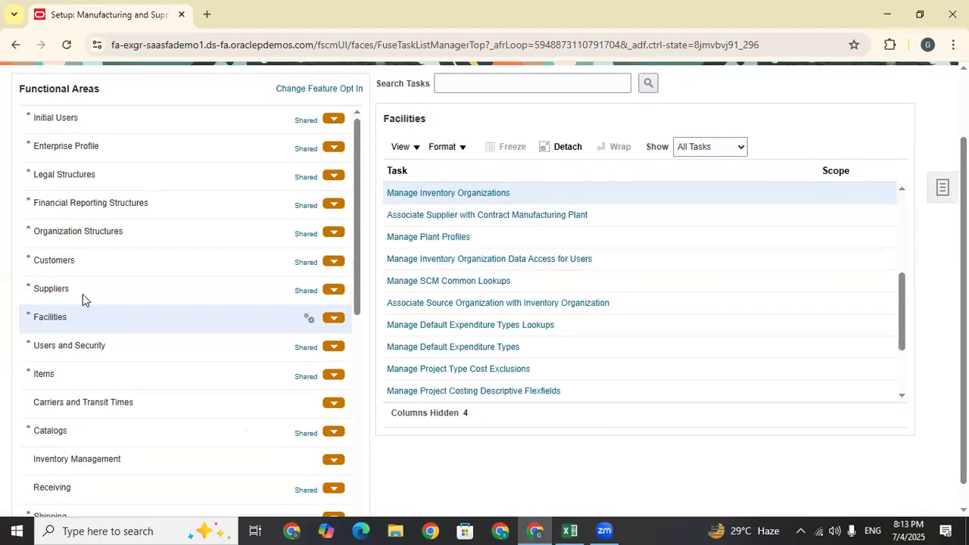
{"action": "left_click", "coordinate": [93, 459]}
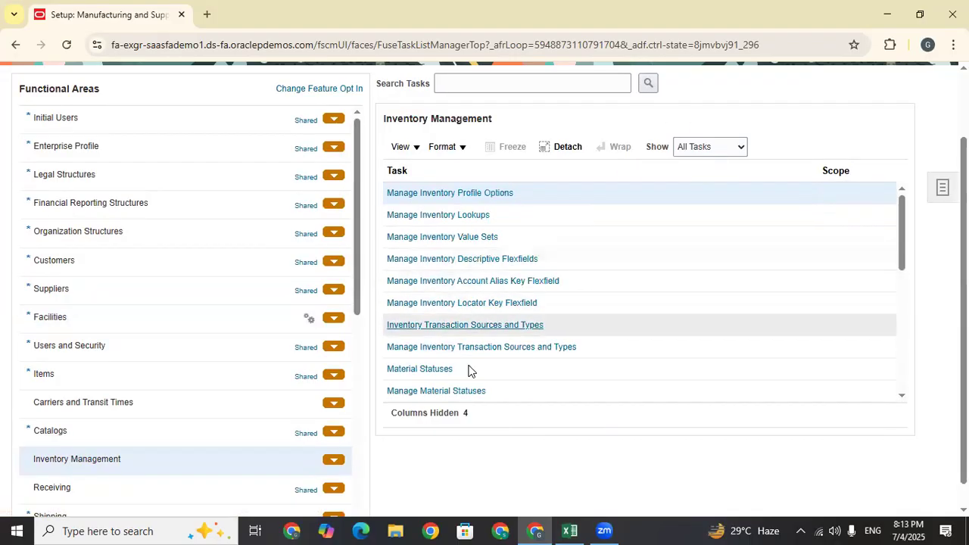
{"action": "left_click_drag", "start_coordinate": [901, 221], "coordinate": [906, 421]}
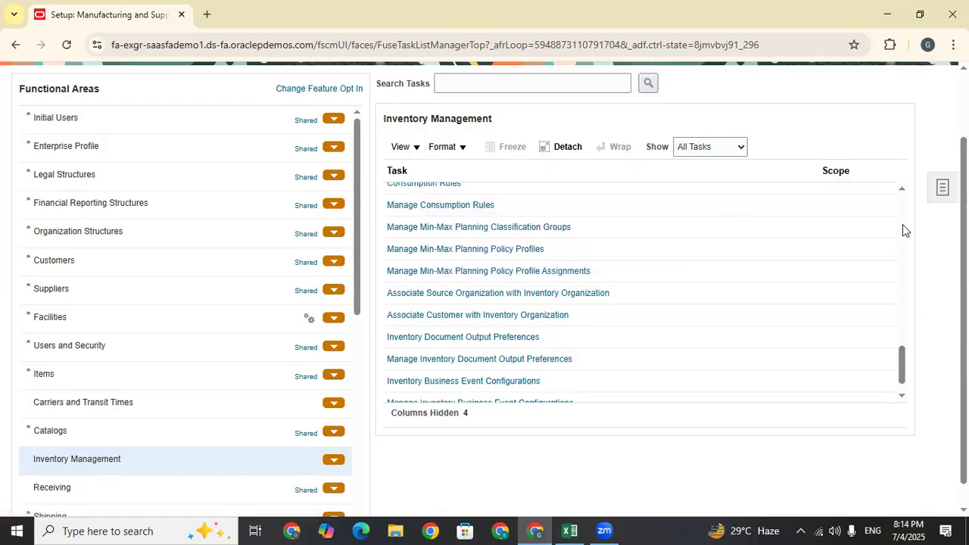
{"action": "left_click", "coordinate": [944, 195]}
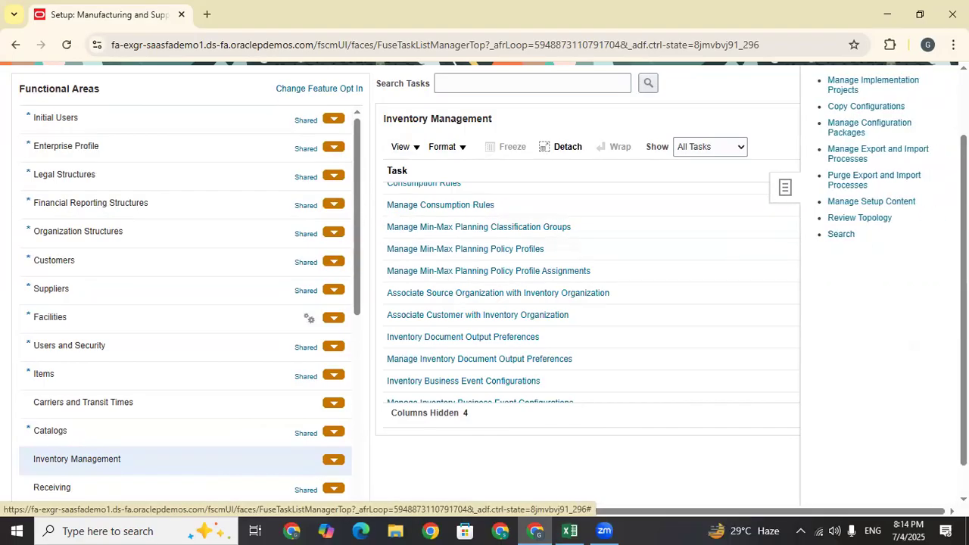
{"action": "left_click", "coordinate": [840, 234]}
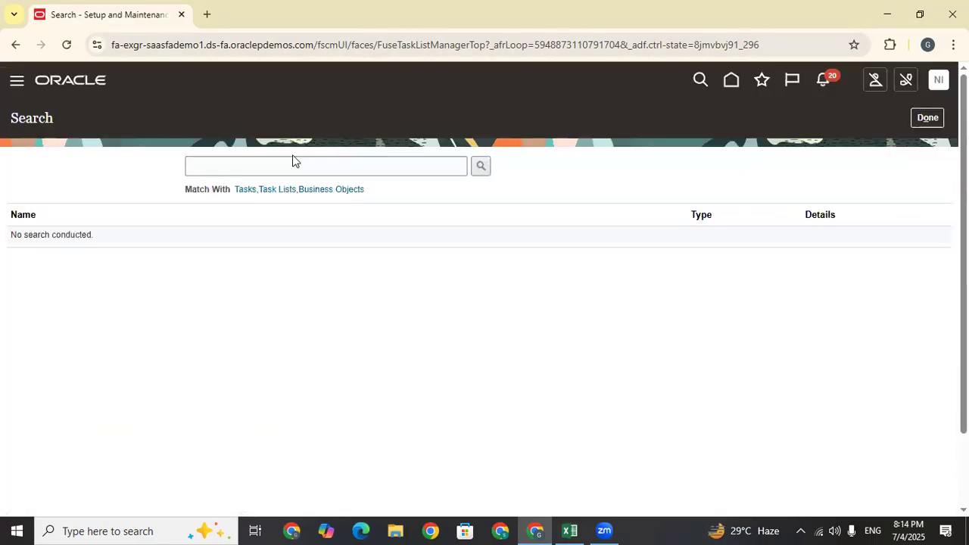
Search the setup tasks for 'Manage Subinv' and open Manage Subinventories and Locators
{"action": "left_click", "coordinate": [271, 160]}
{"action": "type", "text": "Manage "}
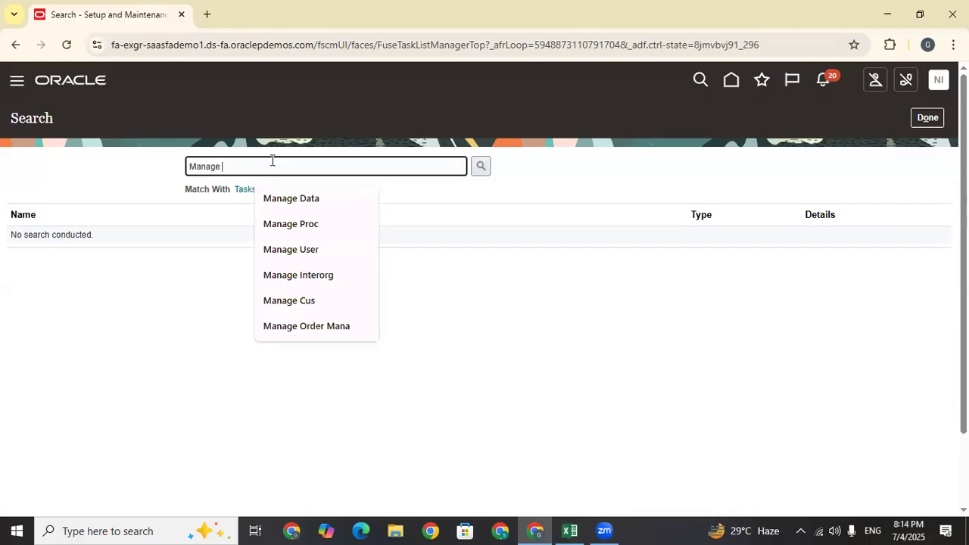
{"action": "type", "text": "Subunv"}
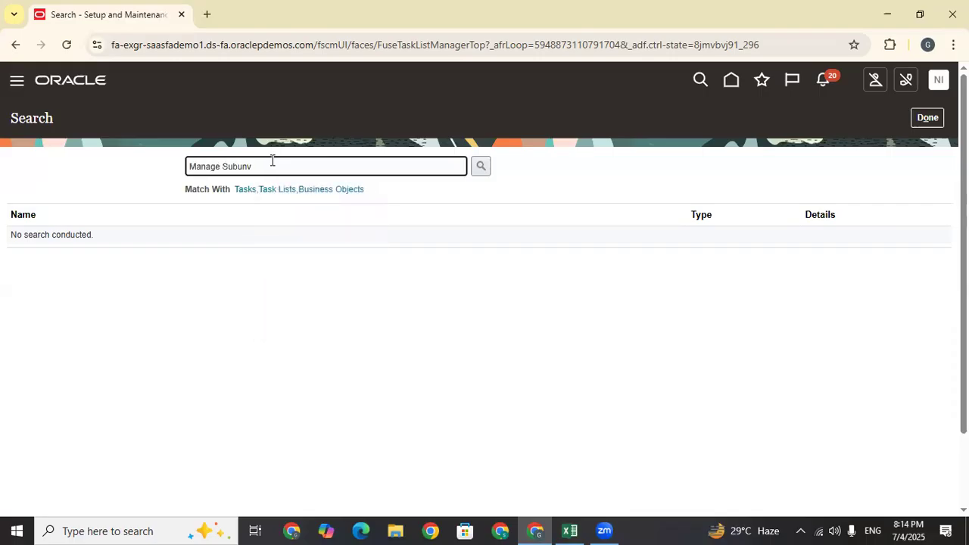
{"action": "key", "text": "BackSpace"}
{"action": "key", "text": "BackSpace"}
{"action": "key", "text": "BackSpace"}
{"action": "type", "text": "inv"}
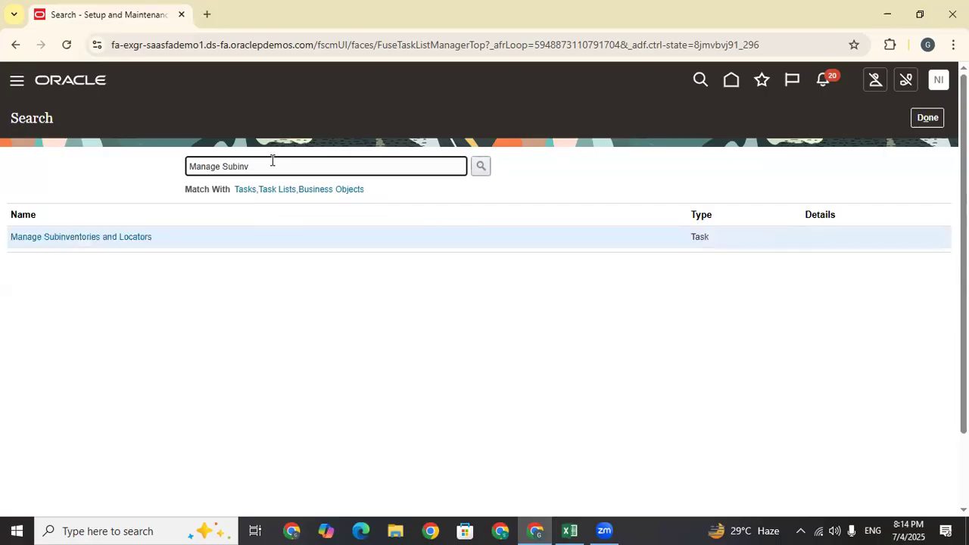
{"action": "left_click", "coordinate": [133, 237]}
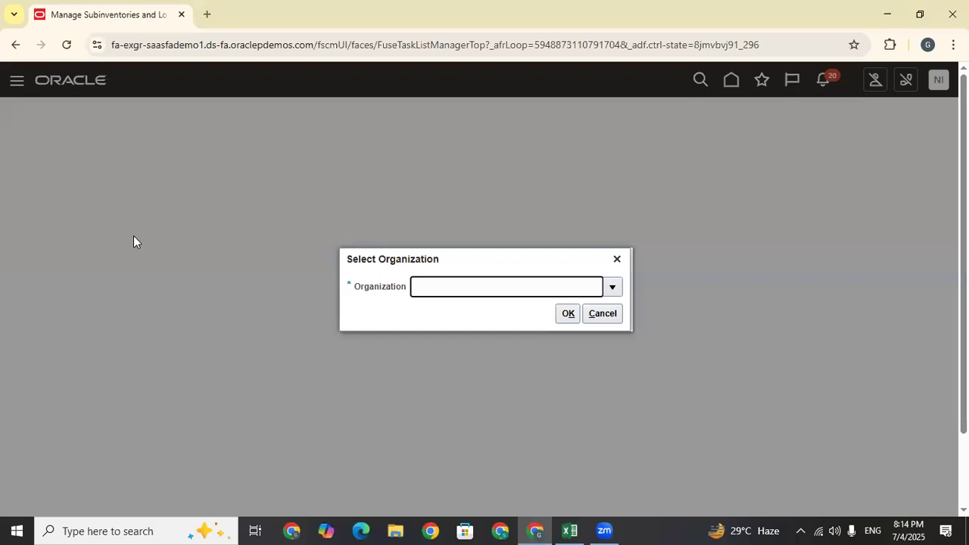
Search for TATA and pick TATA_HYD_INV as the inventory organization
{"action": "left_click", "coordinate": [612, 288]}
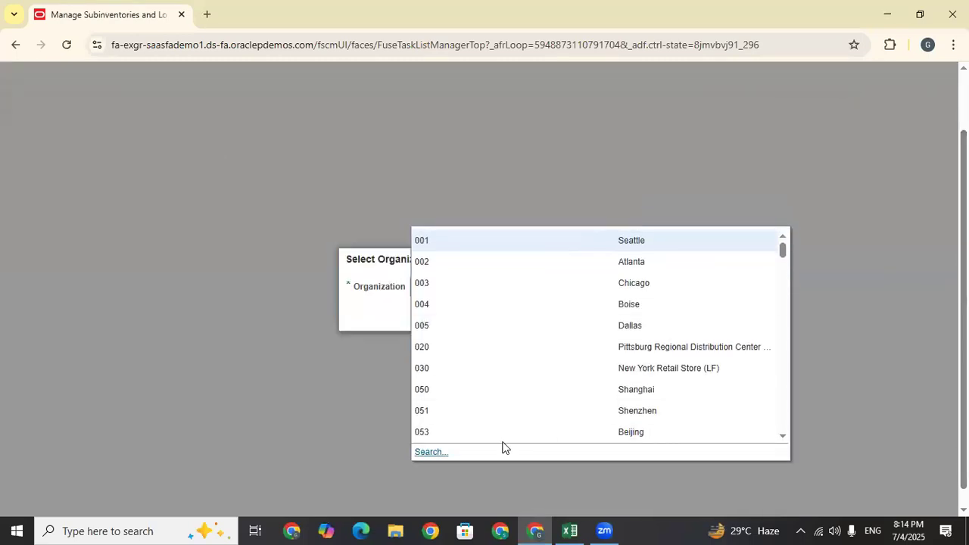
{"action": "left_click", "coordinate": [423, 454]}
{"action": "left_click", "coordinate": [425, 250]}
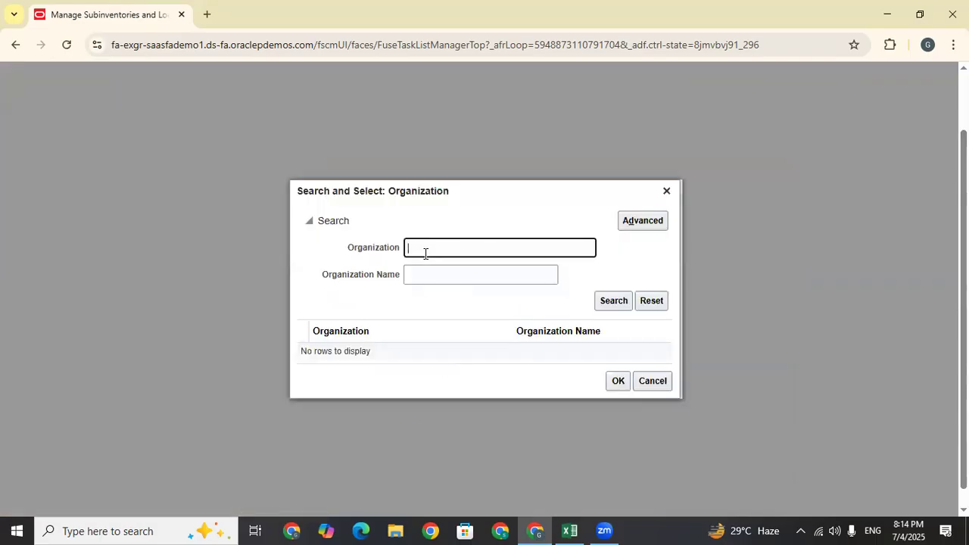
{"action": "key", "text": "Caps_Lock"}
{"action": "type", "text": "TATA"}
{"action": "key", "text": "Return"}
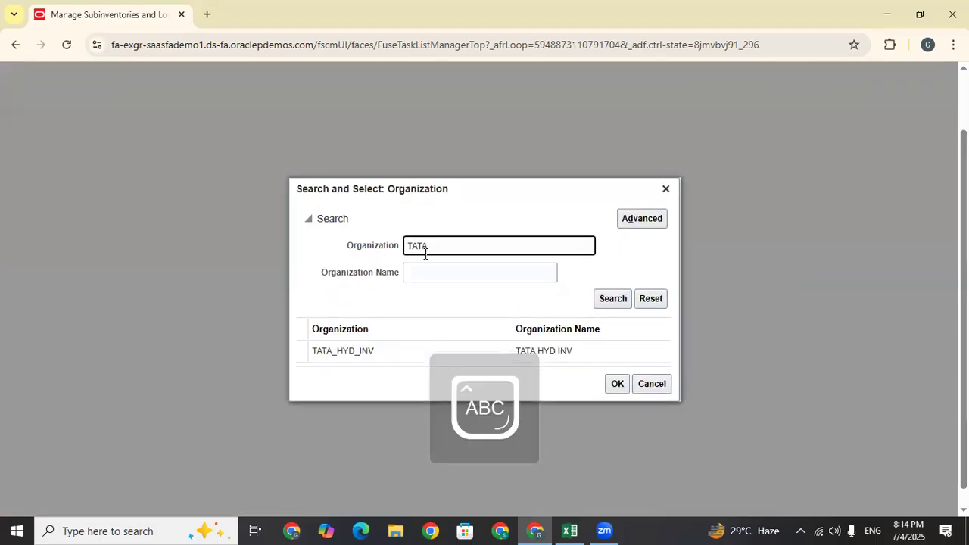
{"action": "left_click", "coordinate": [391, 349]}
{"action": "left_click", "coordinate": [620, 386]}
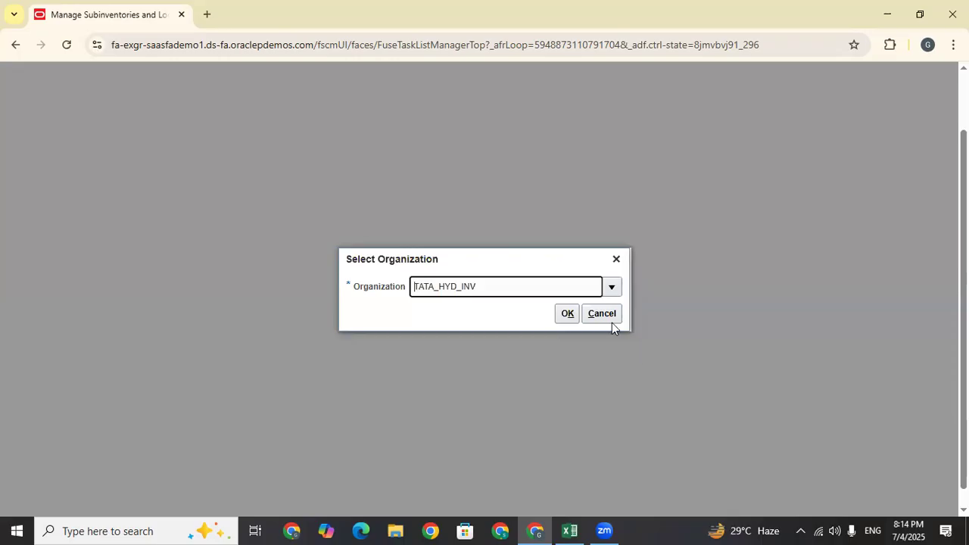
{"action": "left_click", "coordinate": [567, 313]}
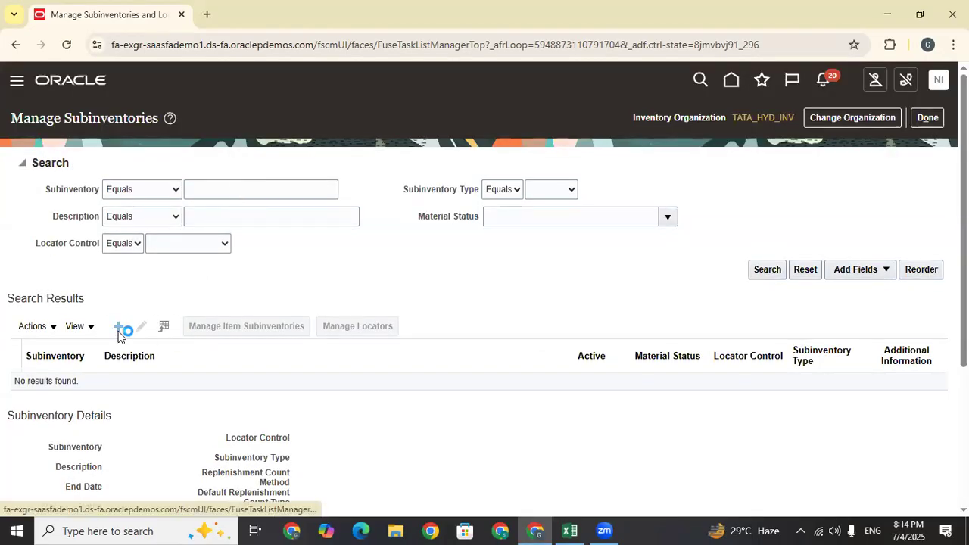
Start a new subinventory named Receiving, with Receiving as its description
{"action": "left_click", "coordinate": [119, 333]}
{"action": "left_click", "coordinate": [240, 184]}
{"action": "type", "text": "Receiving"}
{"action": "left_click_drag", "start_coordinate": [244, 188], "coordinate": [125, 201]}
{"action": "key", "text": "ctrl+c"}
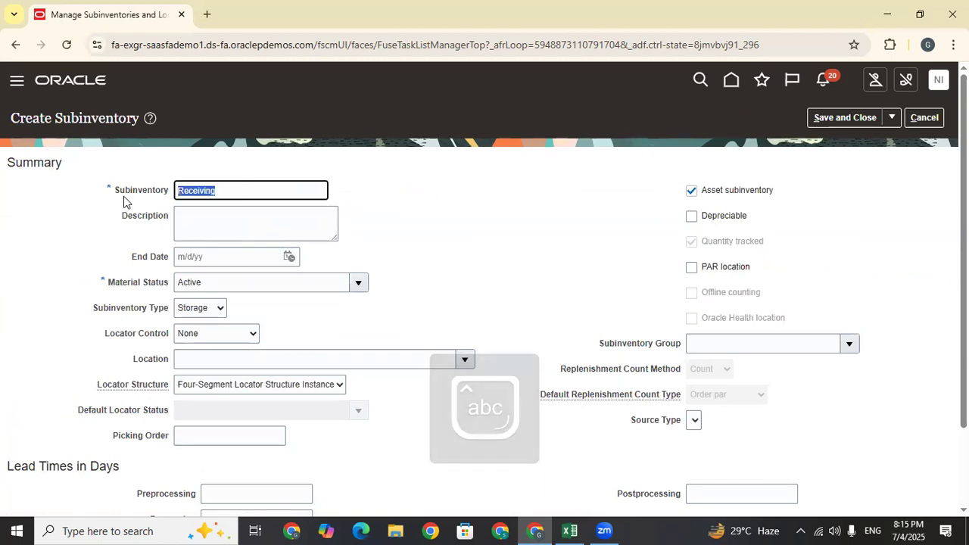
{"action": "left_click", "coordinate": [249, 222]}
{"action": "key", "text": "ctrl+v"}
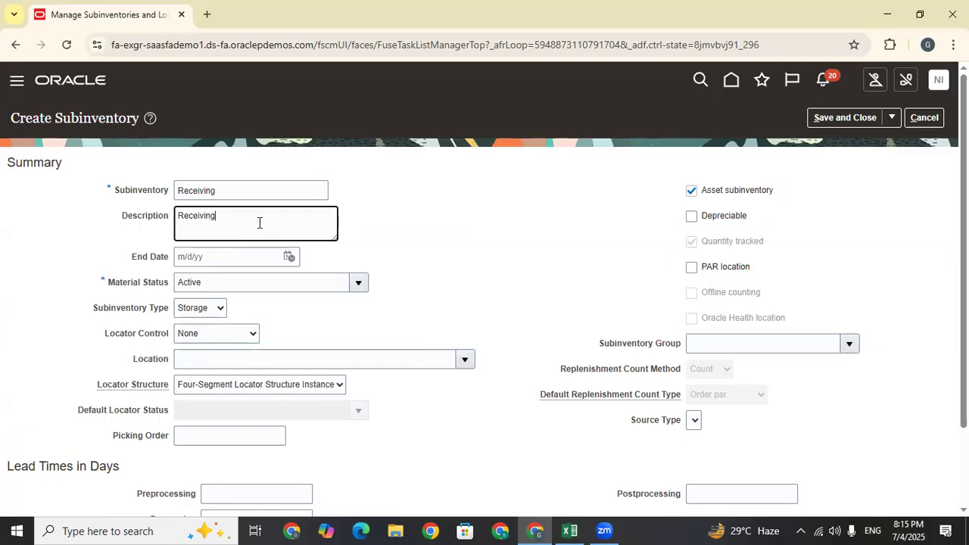
{"action": "left_click_drag", "start_coordinate": [212, 217], "coordinate": [151, 222]}
{"action": "key", "text": "ctrl+c"}
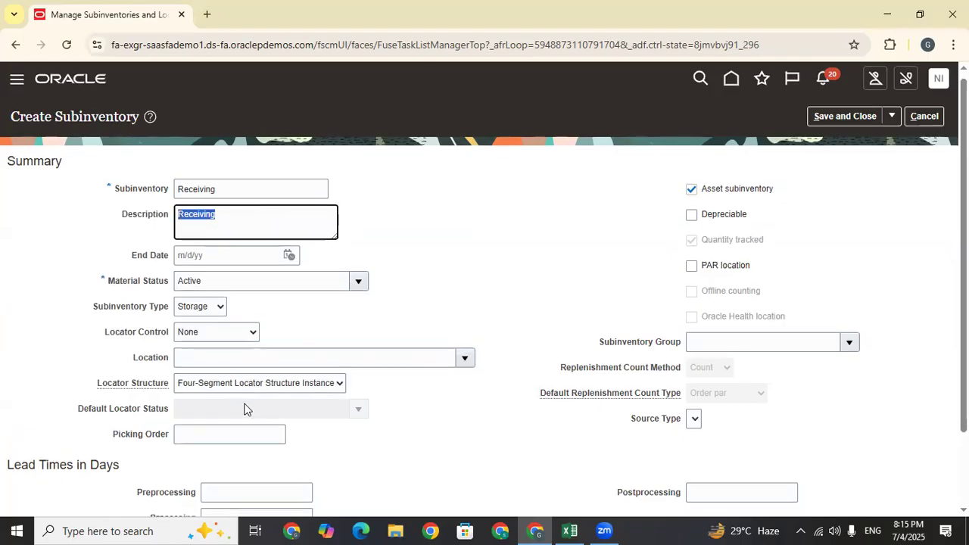
Mark Receiving as Active, save it, and bring the Excel log forward
{"action": "scroll", "coordinate": [244, 409], "scroll_direction": "down", "scroll_amount": 1}
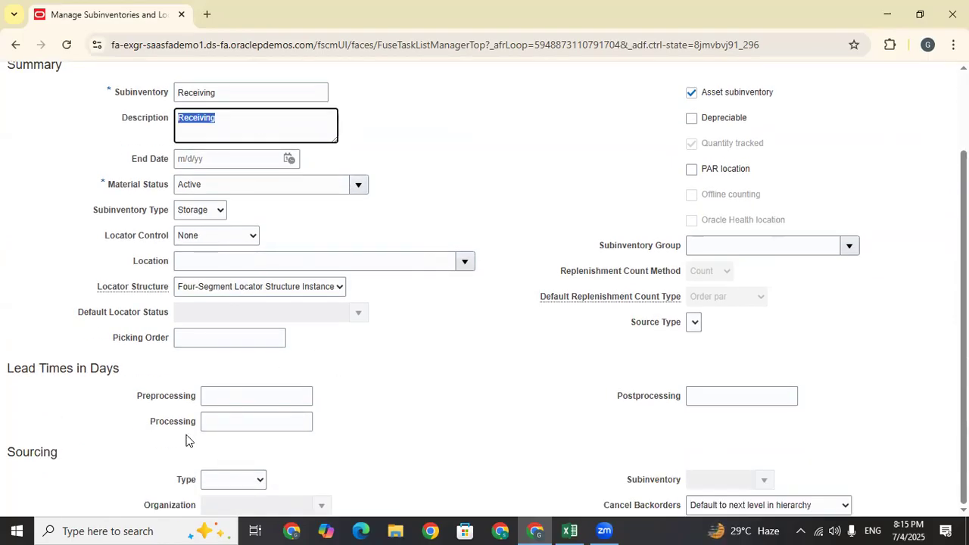
{"action": "left_click", "coordinate": [215, 182]}
{"action": "scroll", "coordinate": [683, 228], "scroll_direction": "up", "scroll_amount": 1}
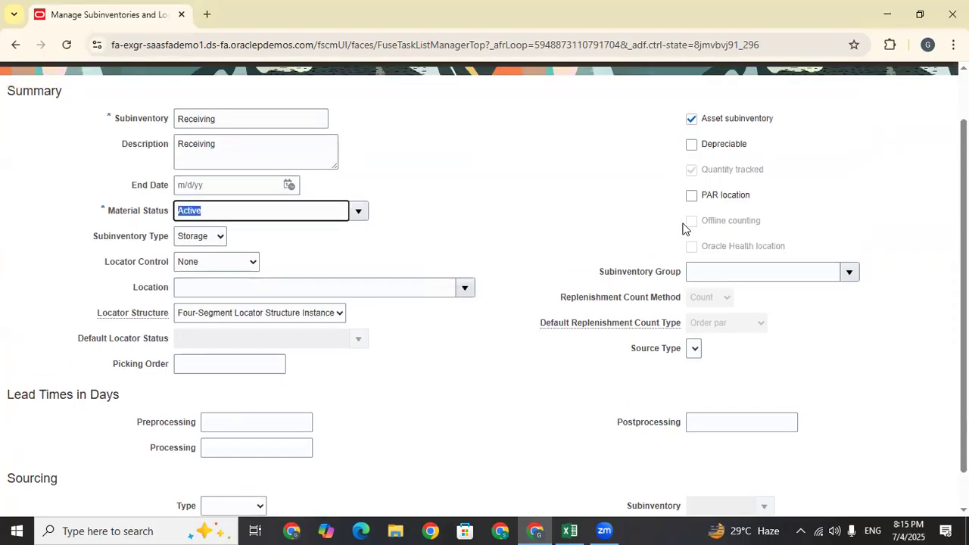
{"action": "scroll", "coordinate": [684, 229], "scroll_direction": "up", "scroll_amount": 2}
{"action": "left_click", "coordinate": [843, 118]}
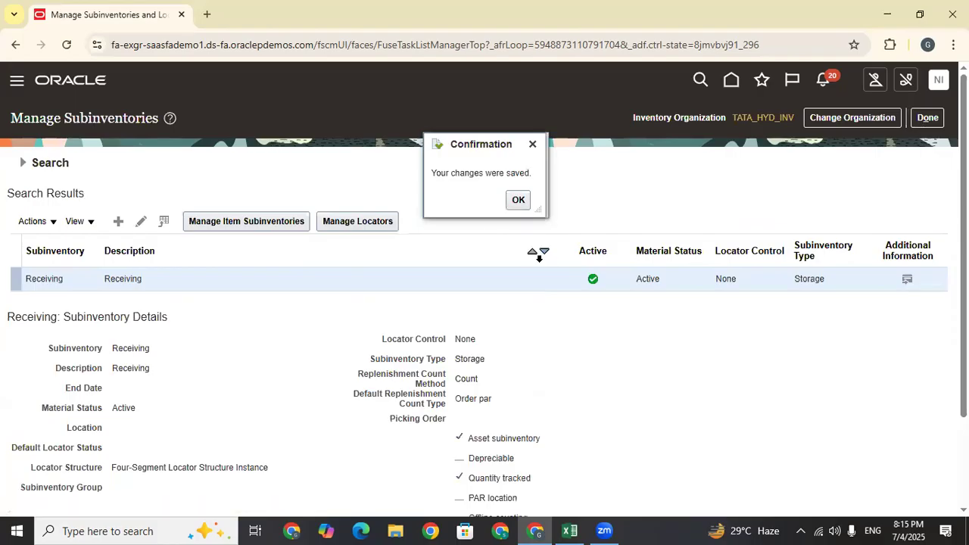
{"action": "left_click", "coordinate": [518, 200]}
{"action": "left_click", "coordinate": [570, 530]}
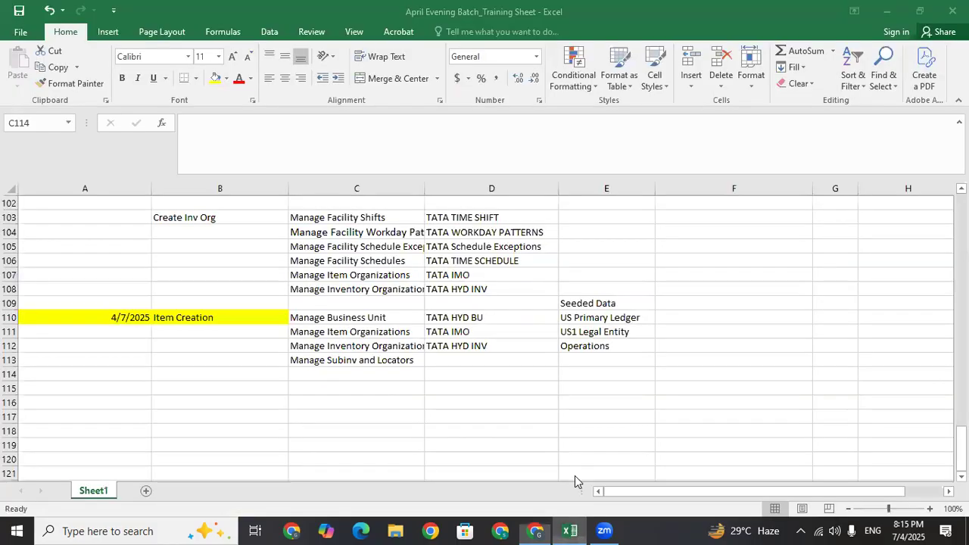
Log Receiving in Excel cell D113 and return to Oracle
{"action": "left_click", "coordinate": [447, 364]}
{"action": "key", "text": "ctrl+v"}
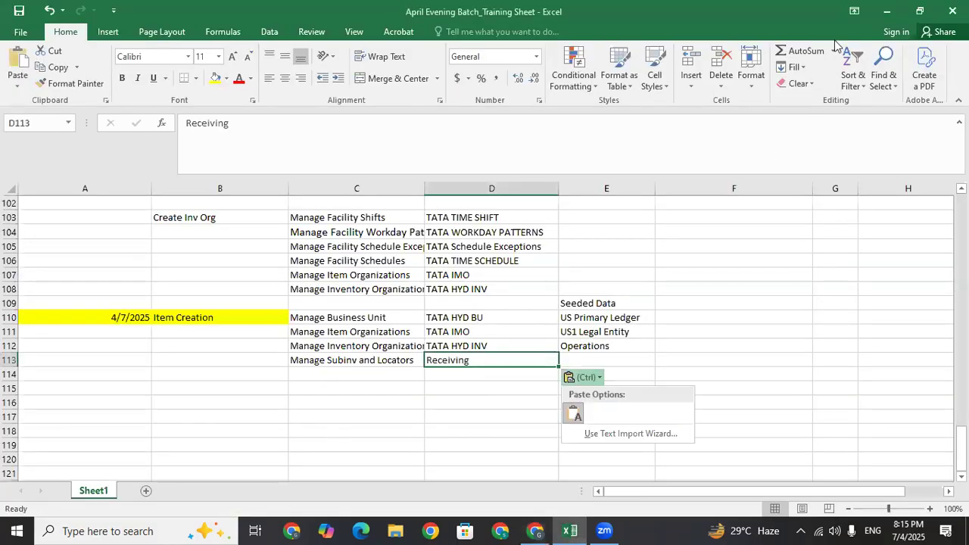
{"action": "left_click", "coordinate": [886, 10]}
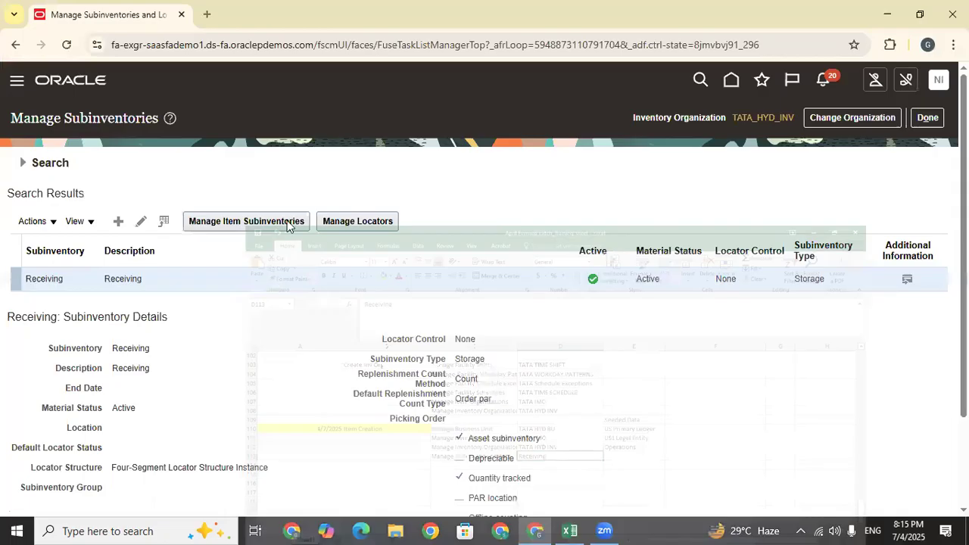
Create and save subinventory Stores with description Stores
{"action": "left_click", "coordinate": [117, 221]}
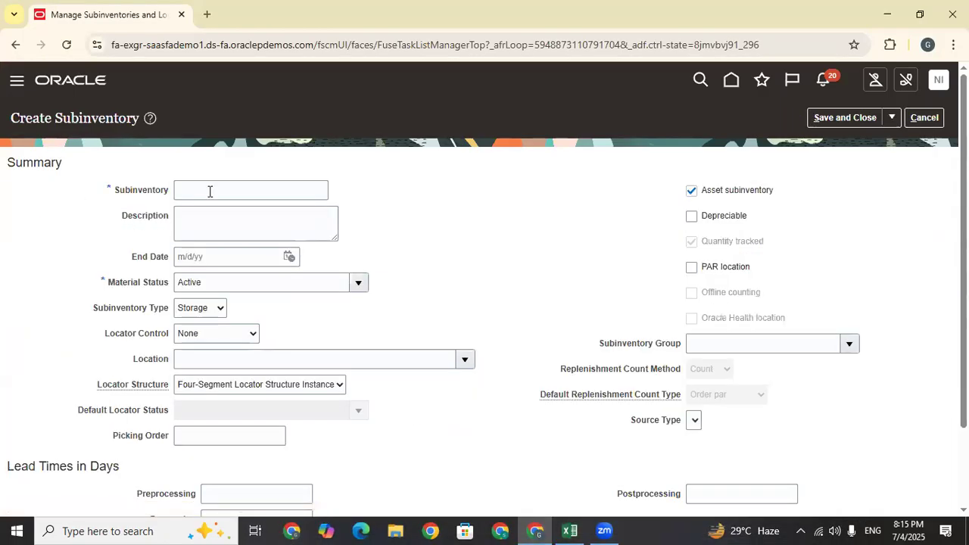
{"action": "left_click", "coordinate": [210, 191]}
{"action": "type", "text": "Stores"}
{"action": "left_click_drag", "start_coordinate": [210, 192], "coordinate": [146, 197]}
{"action": "key", "text": "ctrl+c"}
{"action": "left_click", "coordinate": [213, 224]}
{"action": "key", "text": "ctrl+v"}
{"action": "left_click", "coordinate": [832, 116]}
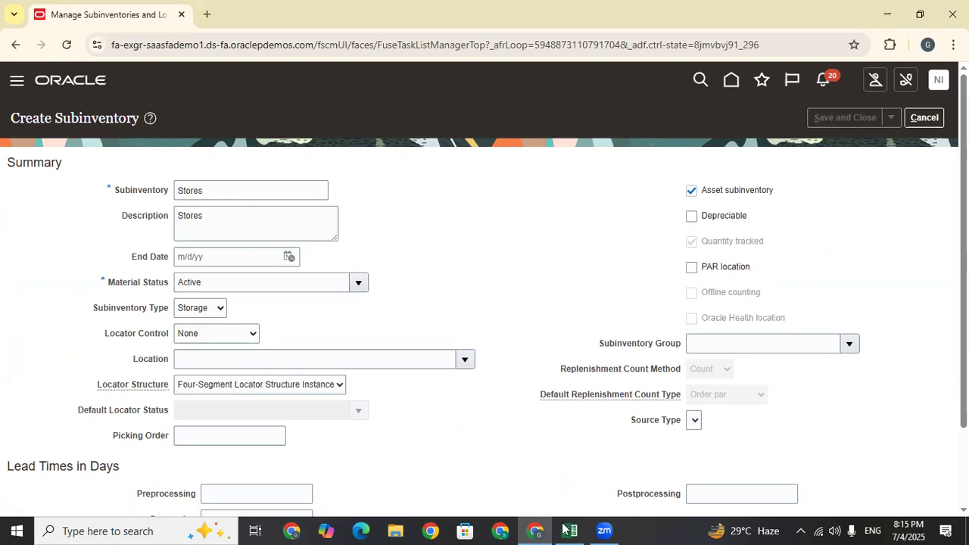
Log Stores in cell D114, dismiss the confirmation, and start another subinventory
{"action": "key", "text": "alt+Tab"}
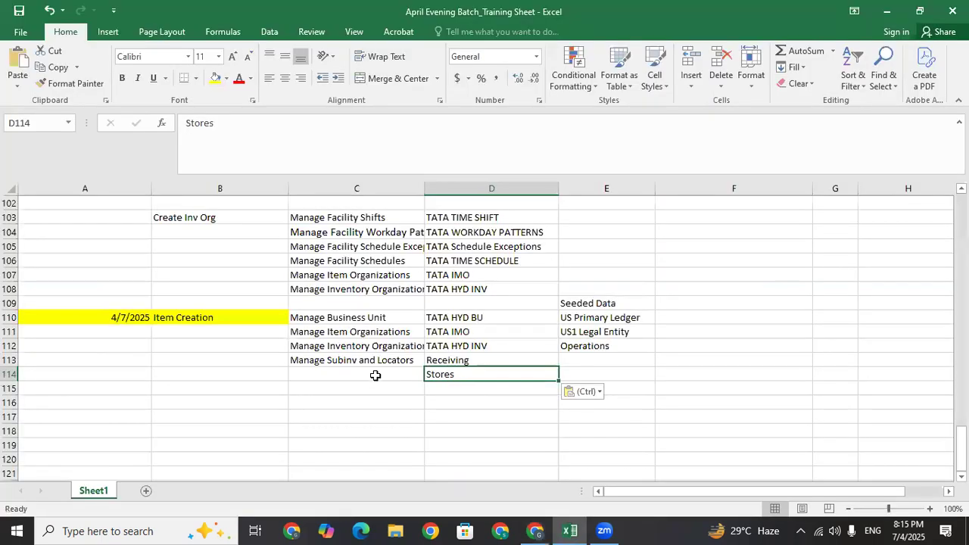
{"action": "key", "text": "Return"}
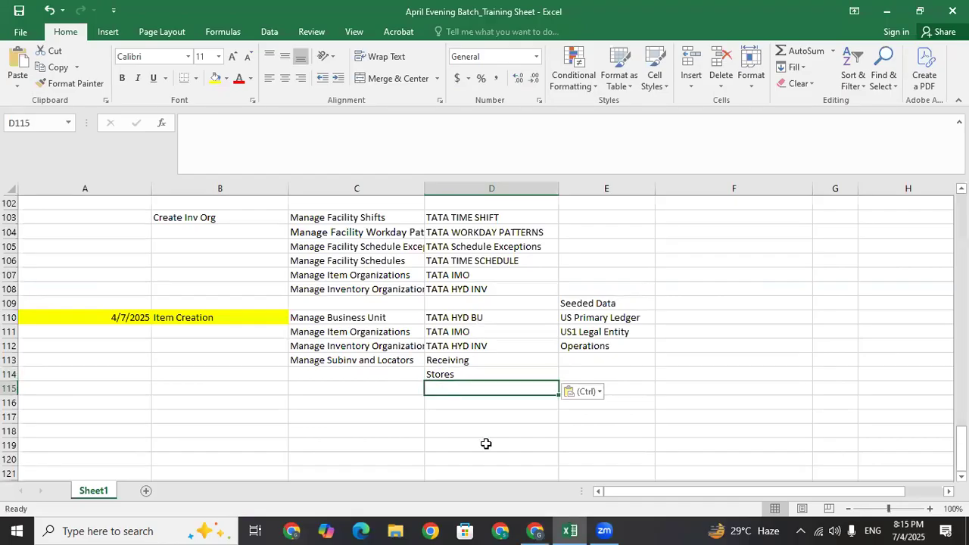
{"action": "key", "text": "alt+Tab"}
{"action": "left_click", "coordinate": [517, 200]}
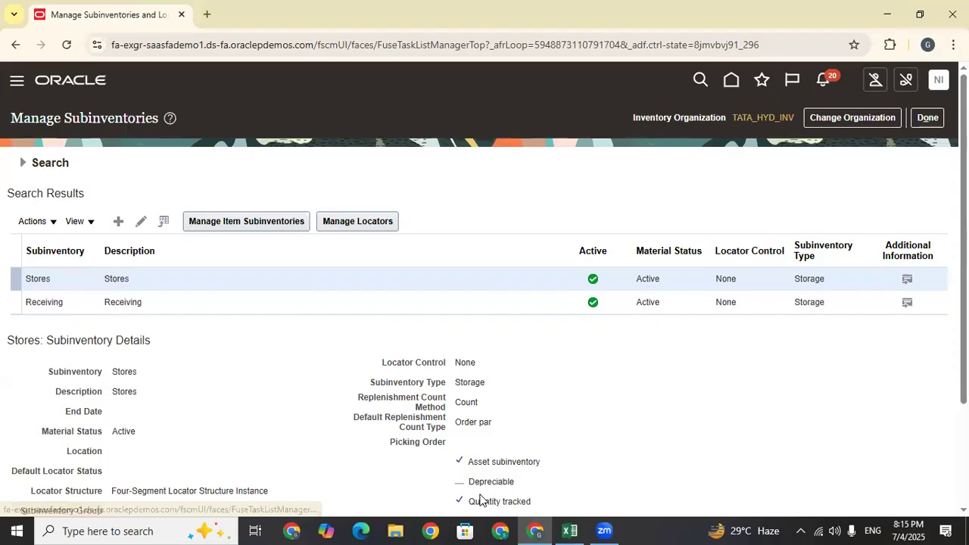
{"action": "left_click", "coordinate": [117, 221]}
Create and save subinventory Shopping with description Shopping
{"action": "left_click", "coordinate": [210, 189]}
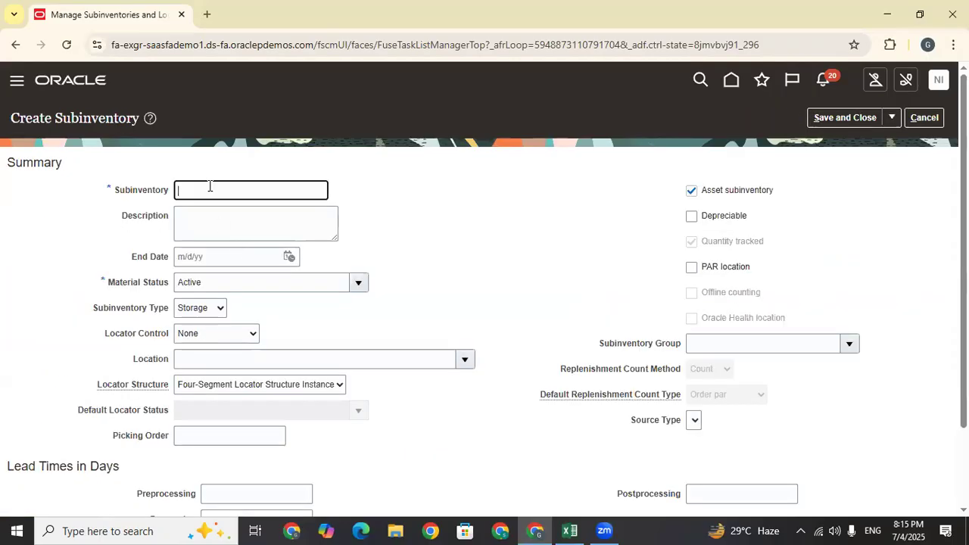
{"action": "type", "text": "Shopping"}
{"action": "left_click", "coordinate": [201, 214]}
{"action": "type", "text": "Shopping"}
{"action": "left_click", "coordinate": [379, 230]}
{"action": "scroll", "coordinate": [921, 272], "scroll_direction": "down", "scroll_amount": 1}
{"action": "scroll", "coordinate": [922, 272], "scroll_direction": "up", "scroll_amount": 2}
{"action": "left_click", "coordinate": [841, 121]}
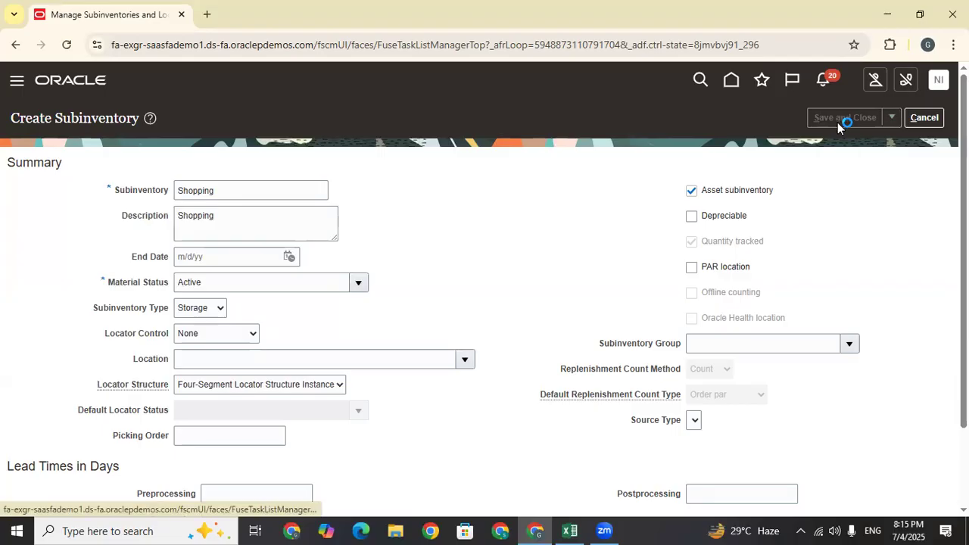
{"action": "left_click", "coordinate": [520, 201]}
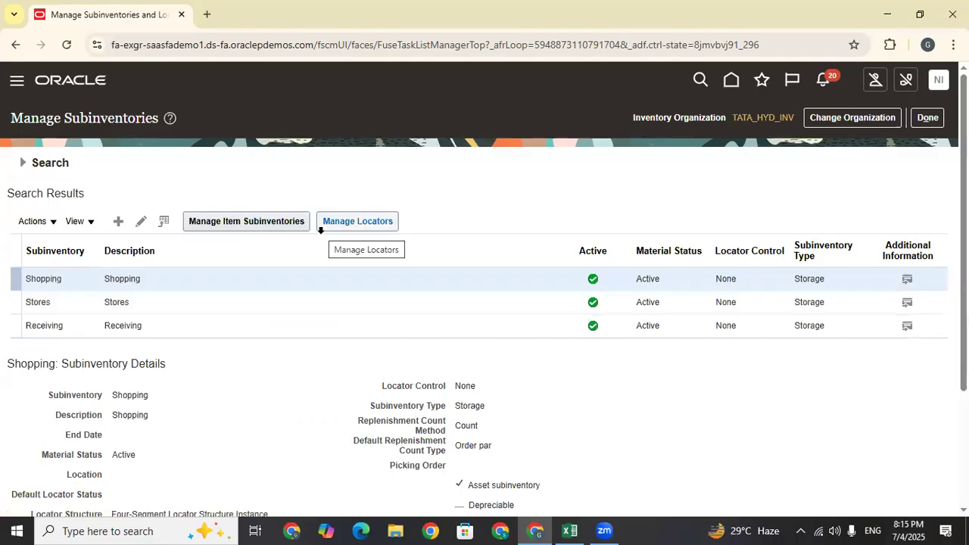
Close the subinventory task, return to the setup page, and switch to the Excel log
{"action": "left_click", "coordinate": [927, 117]}
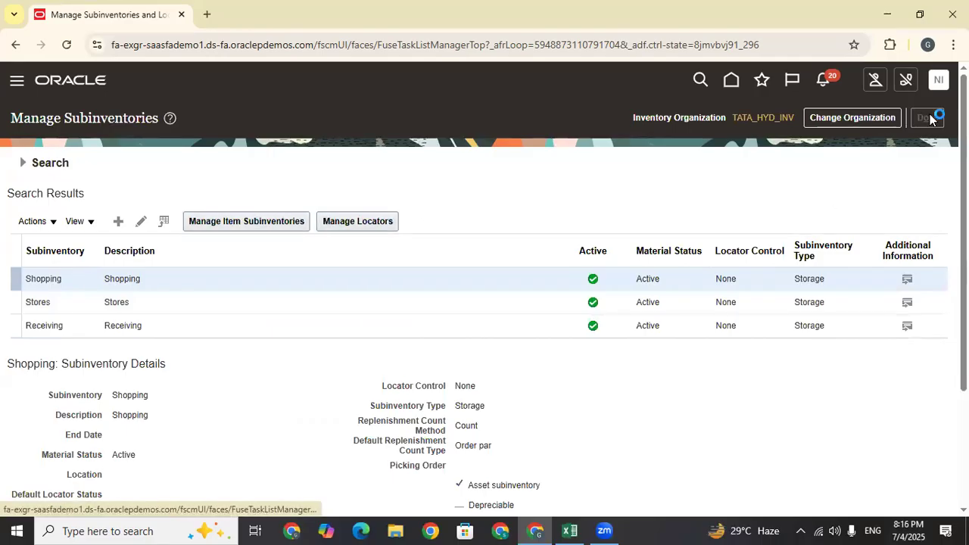
{"action": "left_click", "coordinate": [925, 119]}
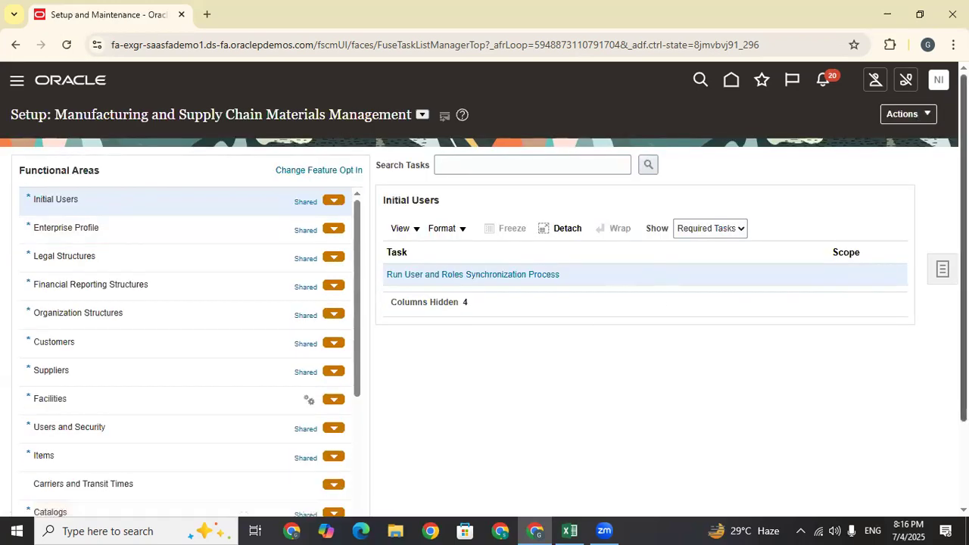
{"action": "scroll", "coordinate": [530, 441], "scroll_direction": "down", "scroll_amount": 1}
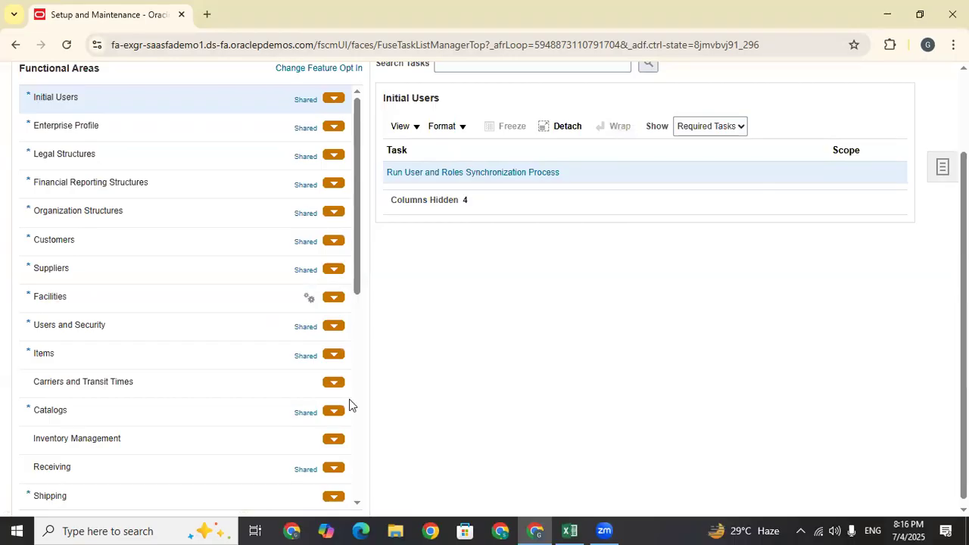
{"action": "key", "text": "alt+Tab"}
{"action": "left_click", "coordinate": [321, 386]}
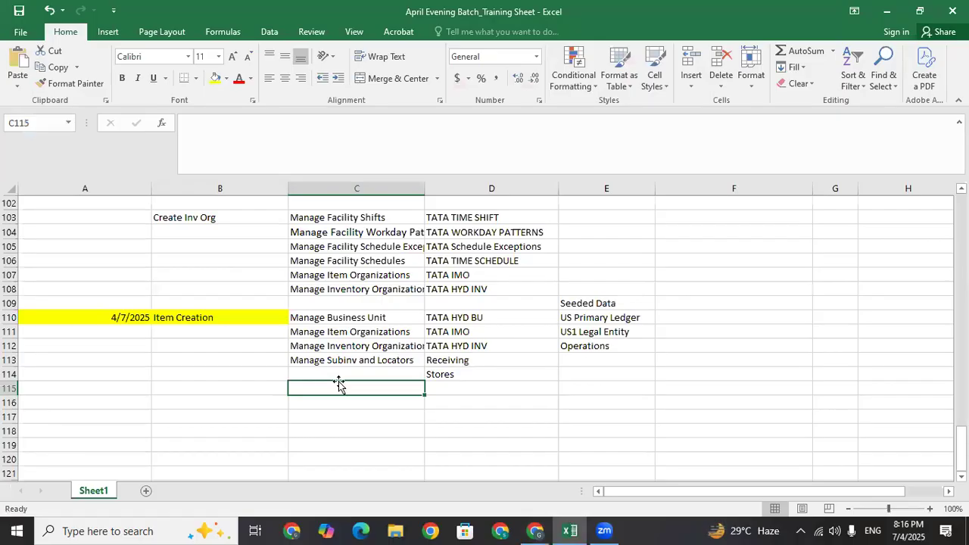
{"action": "left_click", "coordinate": [327, 407]}
{"action": "left_click", "coordinate": [329, 387]}
{"action": "key", "text": "alt+Tab"}
{"action": "scroll", "coordinate": [137, 265], "scroll_direction": "up", "scroll_amount": 2}
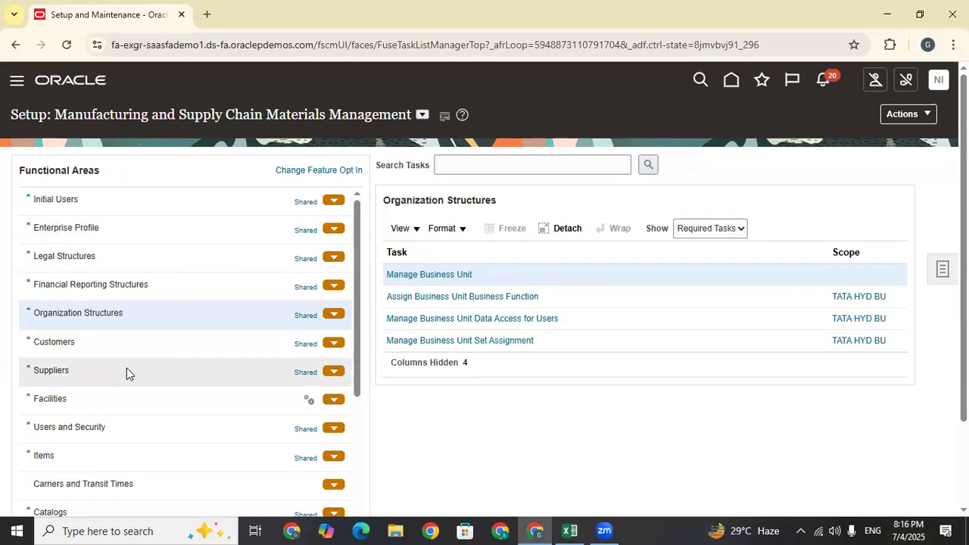
Show all tasks for the Facilities functional area
{"action": "left_click", "coordinate": [75, 401]}
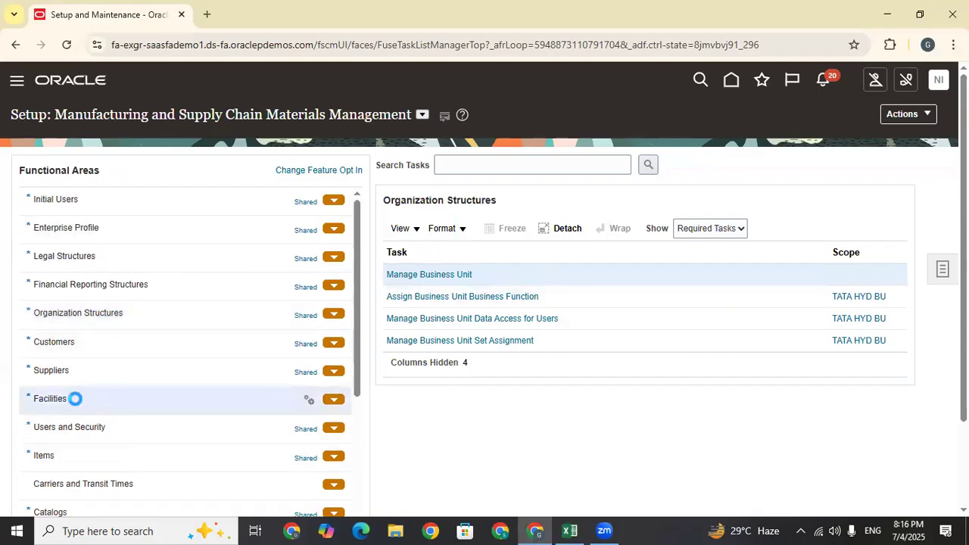
{"action": "left_click", "coordinate": [730, 228]}
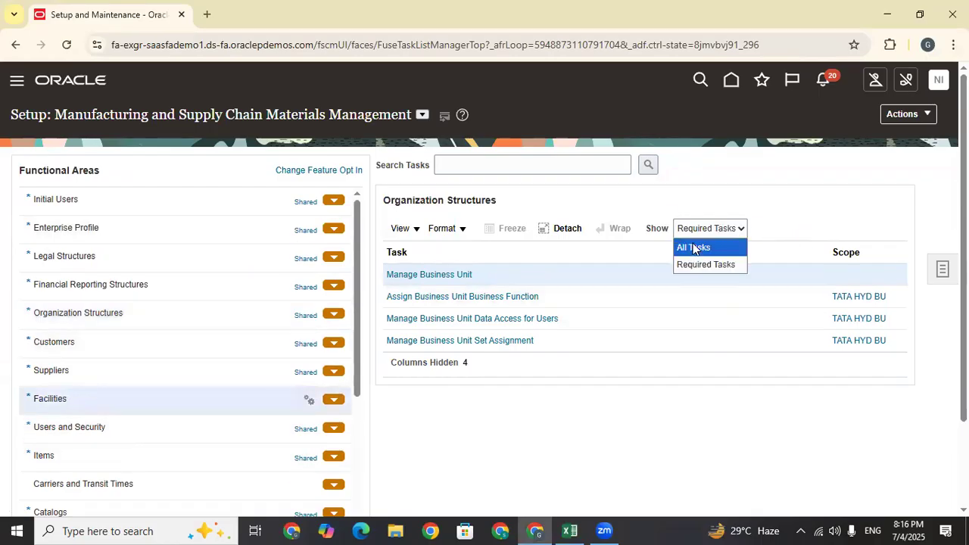
{"action": "left_click", "coordinate": [694, 234]}
{"action": "left_click", "coordinate": [692, 246]}
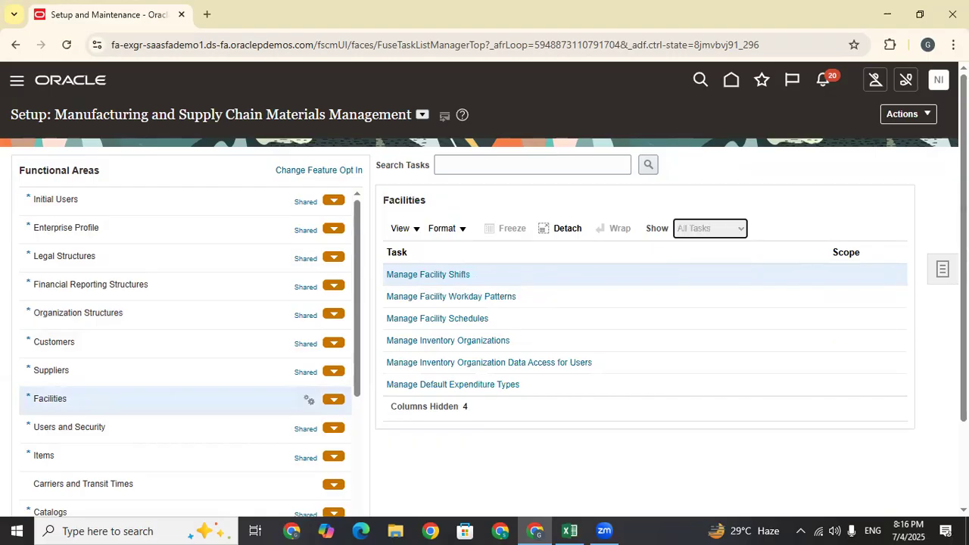
{"action": "left_click_drag", "start_coordinate": [963, 174], "coordinate": [963, 258]}
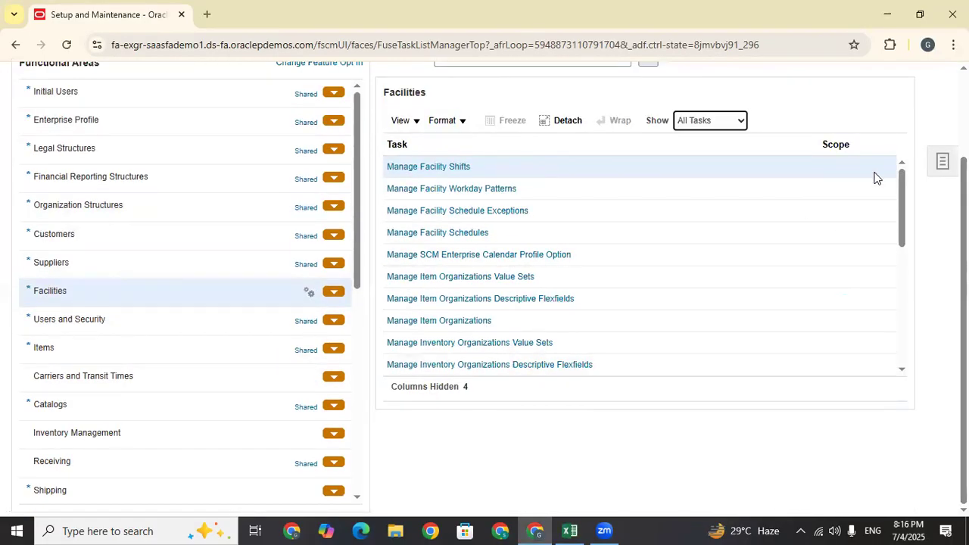
{"action": "left_click_drag", "start_coordinate": [902, 173], "coordinate": [894, 317]}
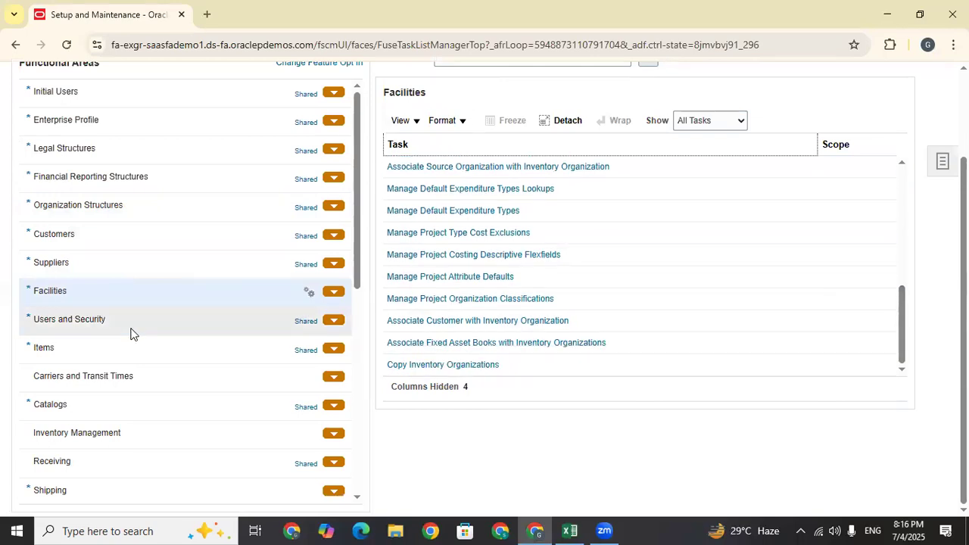
List all Items tasks and copy 'Manage Units of Measure' into Excel cell C115
{"action": "left_click", "coordinate": [56, 349]}
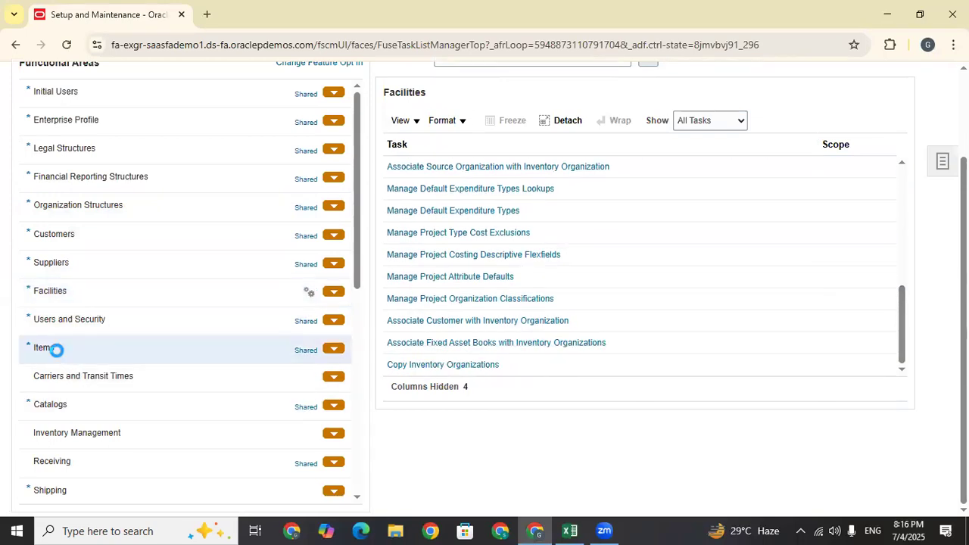
{"action": "left_click", "coordinate": [714, 120]}
{"action": "left_click", "coordinate": [702, 140]}
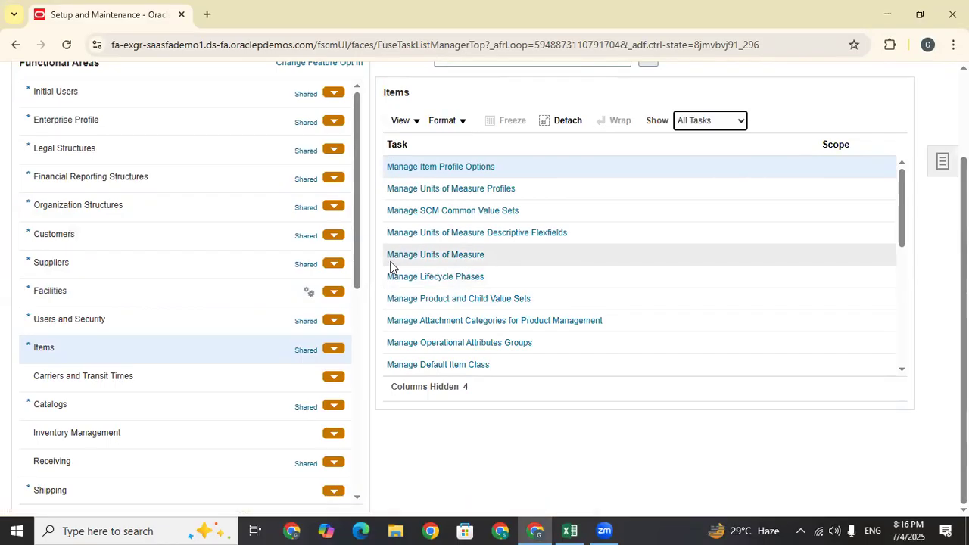
{"action": "left_click", "coordinate": [492, 262]}
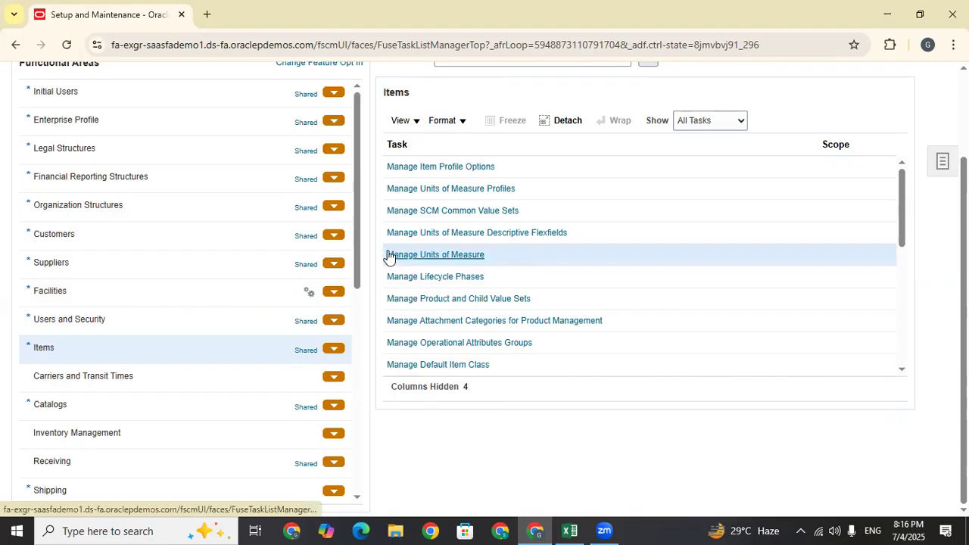
{"action": "left_click_drag", "start_coordinate": [480, 264], "coordinate": [388, 251]}
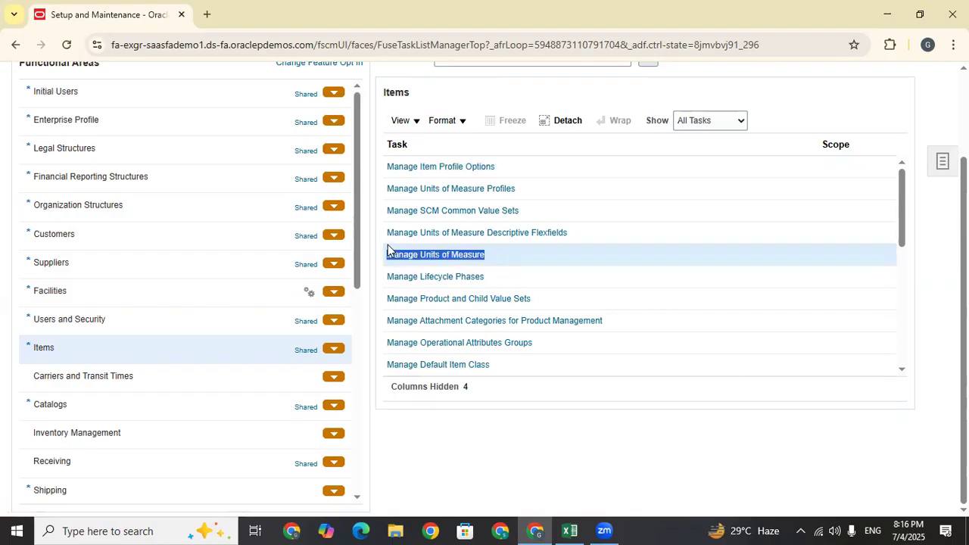
{"action": "key", "text": "ctrl+c"}
{"action": "key", "text": "alt+Tab"}
{"action": "key", "text": "ctrl+v"}
Remove the hyperlink from C115 so it holds plain Manage Units of Measure text, then return to Oracle
{"action": "right_click", "coordinate": [371, 392]}
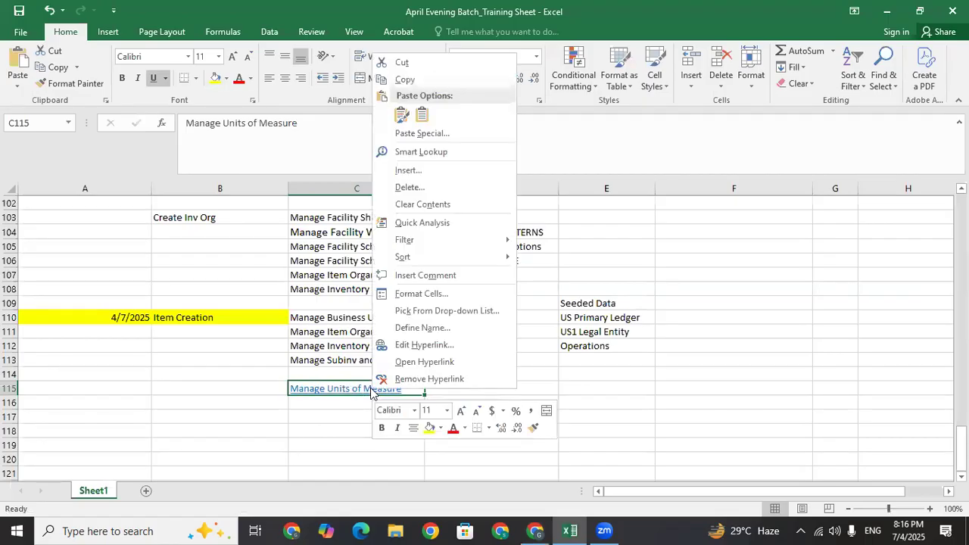
{"action": "left_click", "coordinate": [395, 379]}
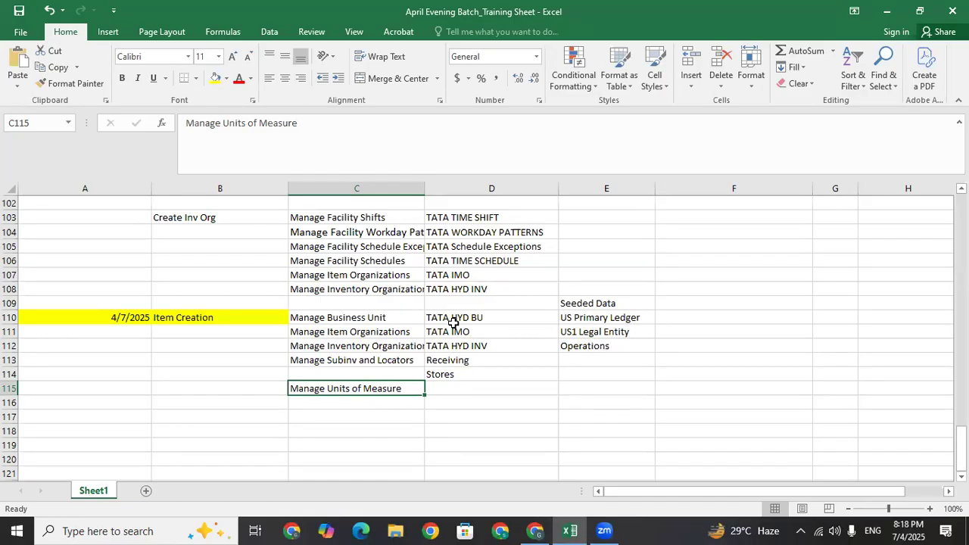
{"action": "left_click", "coordinate": [457, 390]}
{"action": "left_click", "coordinate": [356, 389]}
{"action": "left_click", "coordinate": [443, 387]}
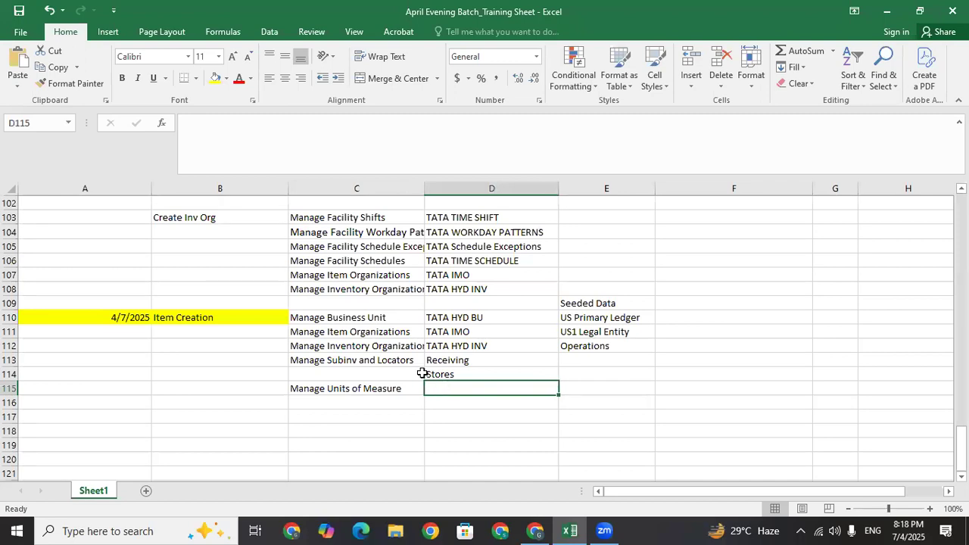
{"action": "left_click", "coordinate": [371, 391]}
{"action": "left_click", "coordinate": [435, 387]}
{"action": "left_click", "coordinate": [394, 388]}
{"action": "left_click", "coordinate": [470, 386]}
{"action": "key", "text": "alt+Tab"}
{"action": "double_click", "coordinate": [63, 360]}
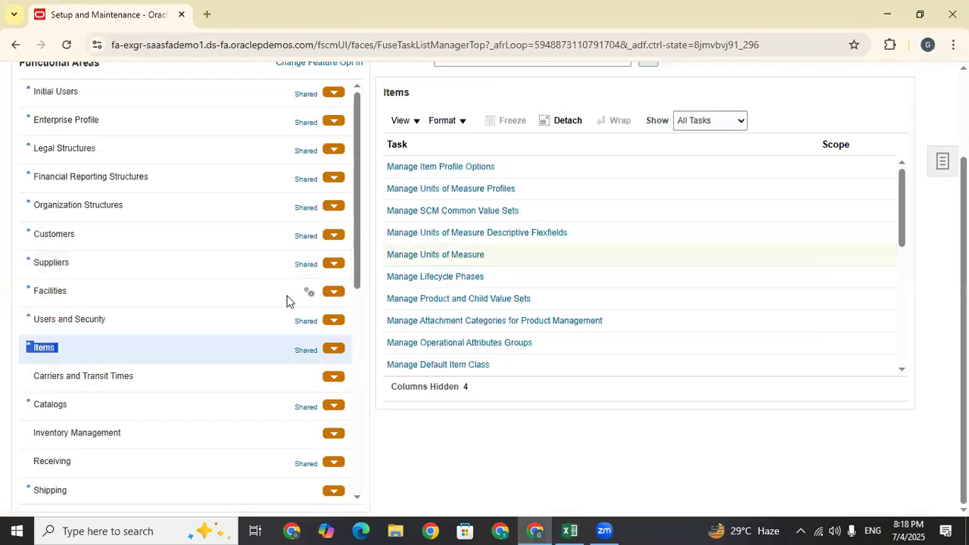
{"action": "left_click", "coordinate": [437, 256]}
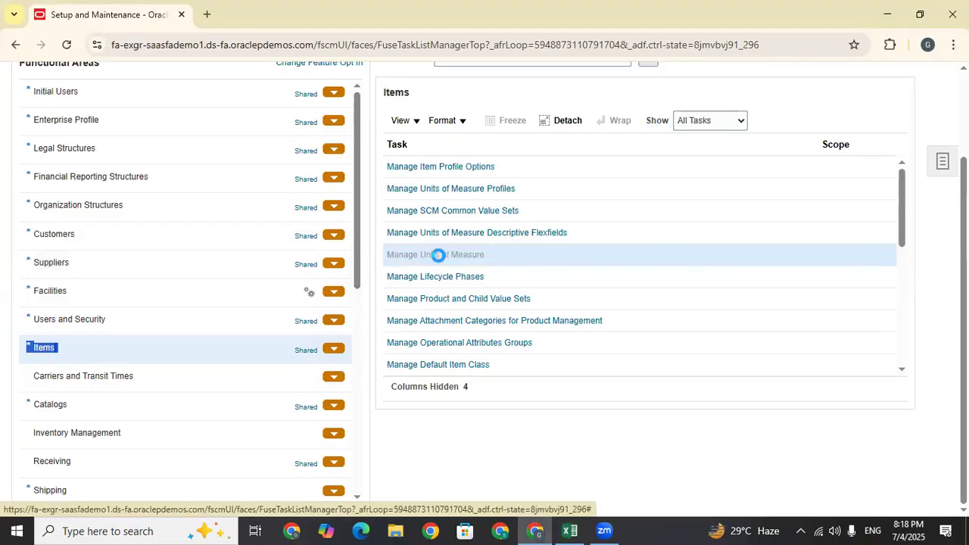
{"action": "left_click", "coordinate": [889, 244]}
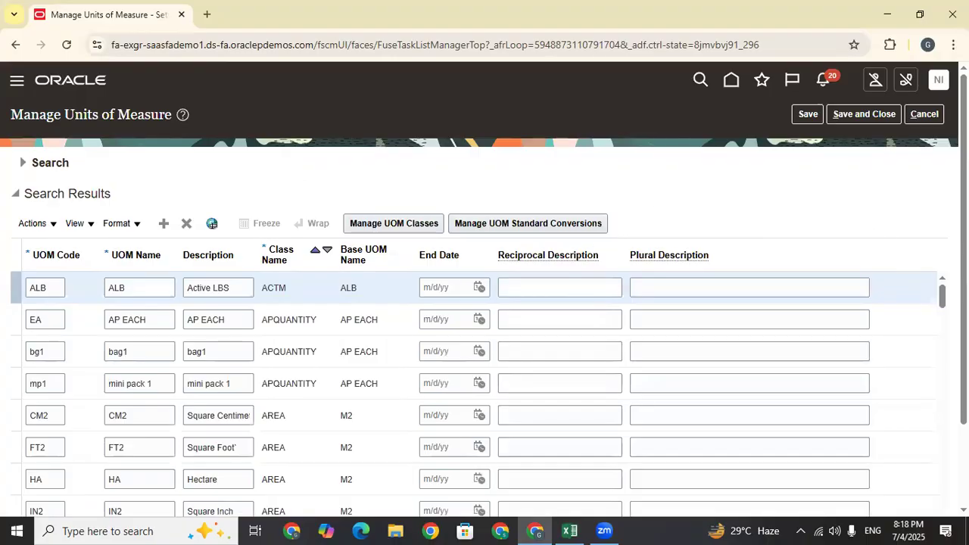
{"action": "scroll", "coordinate": [484, 303], "scroll_direction": "down", "scroll_amount": 2}
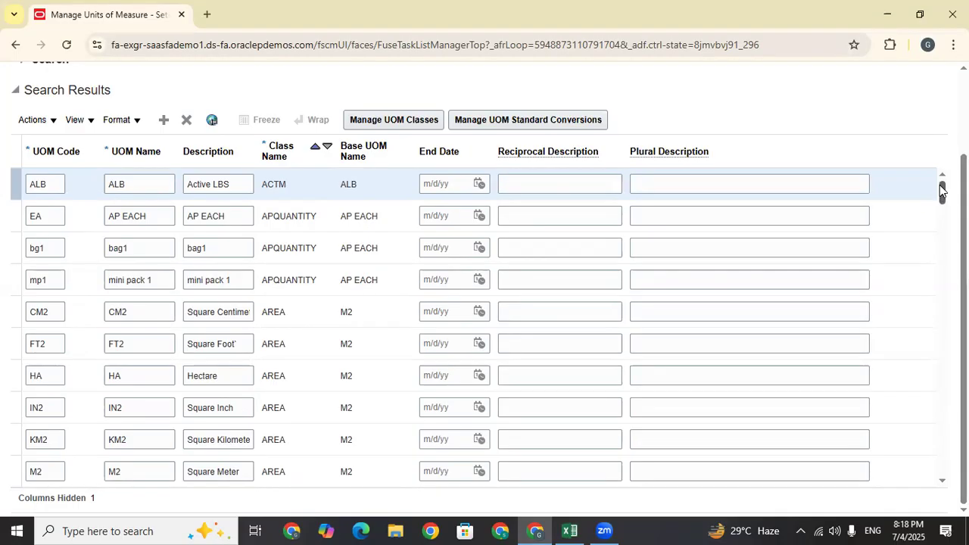
{"action": "left_click_drag", "start_coordinate": [941, 189], "coordinate": [943, 248]}
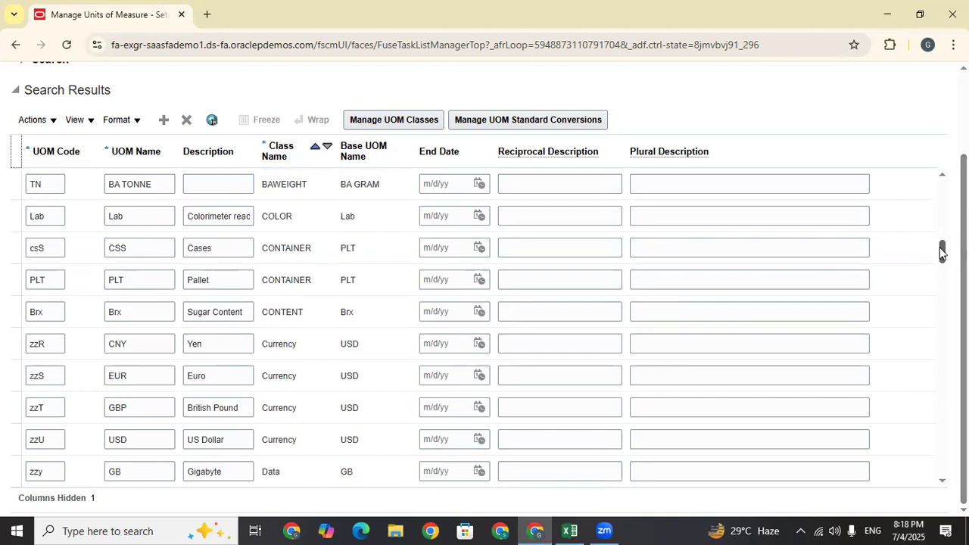
{"action": "left_click_drag", "start_coordinate": [941, 250], "coordinate": [942, 198]}
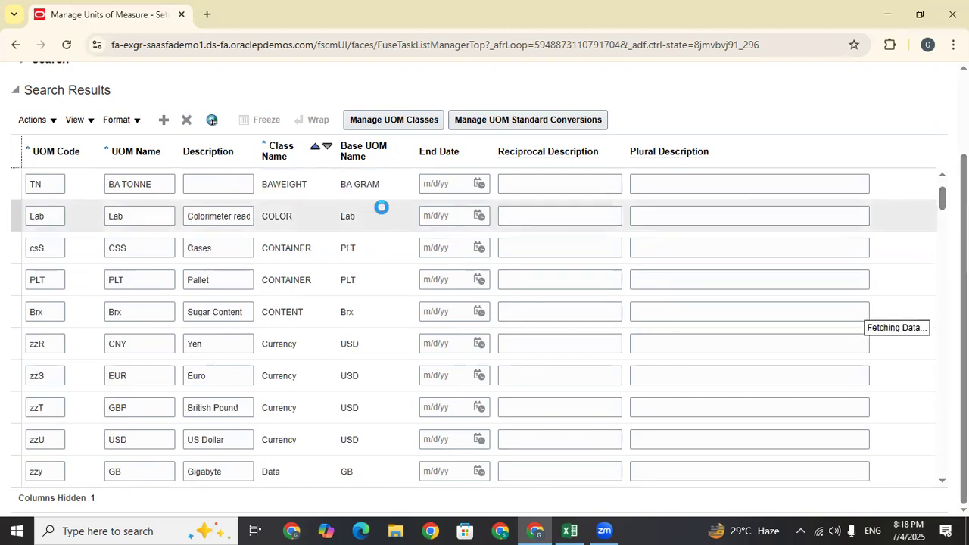
{"action": "scroll", "coordinate": [26, 174], "scroll_direction": "up", "scroll_amount": 3}
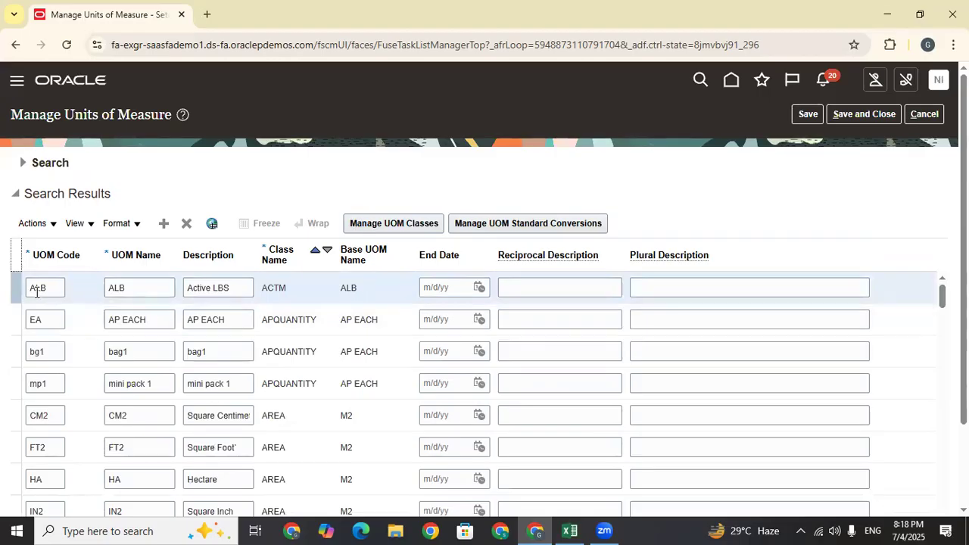
{"action": "double_click", "coordinate": [215, 352]}
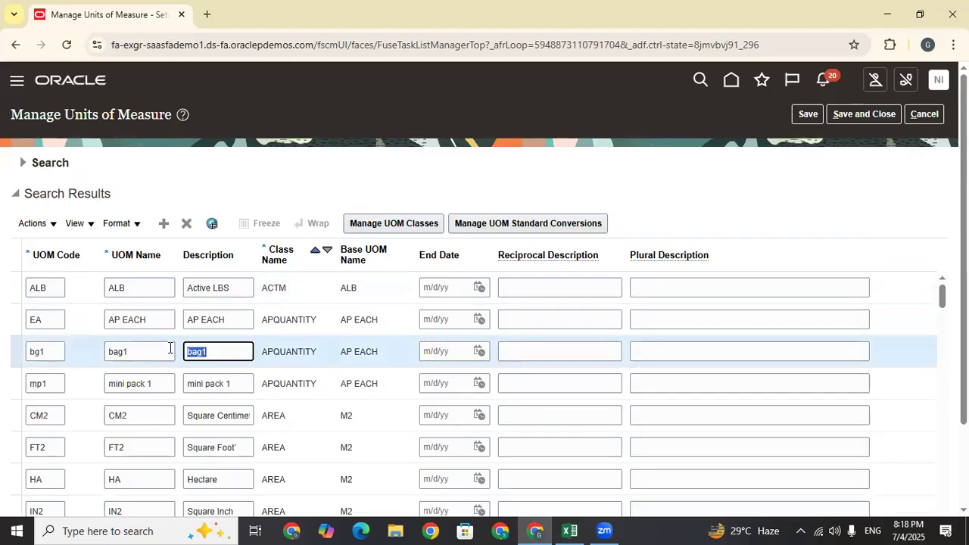
{"action": "left_click", "coordinate": [226, 352]}
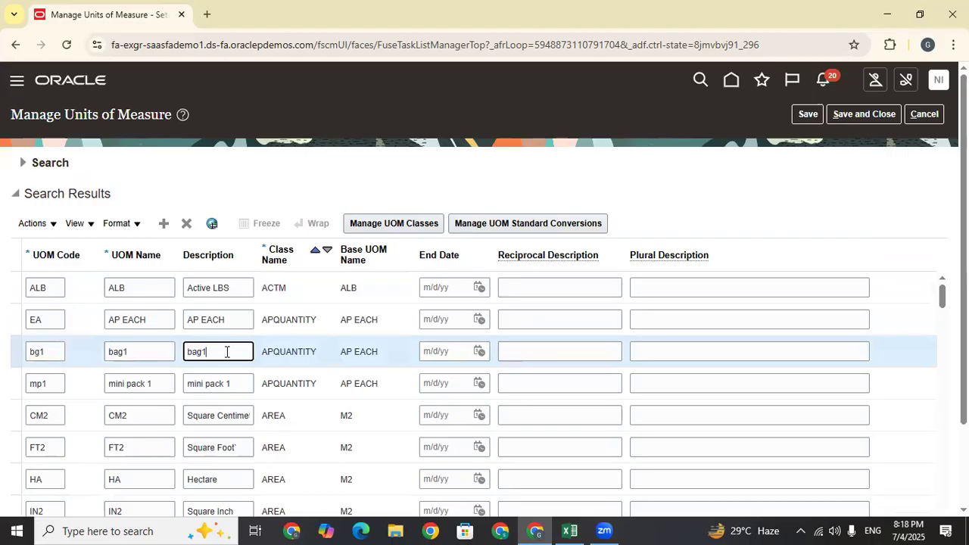
{"action": "left_click_drag", "start_coordinate": [382, 353], "coordinate": [341, 352]}
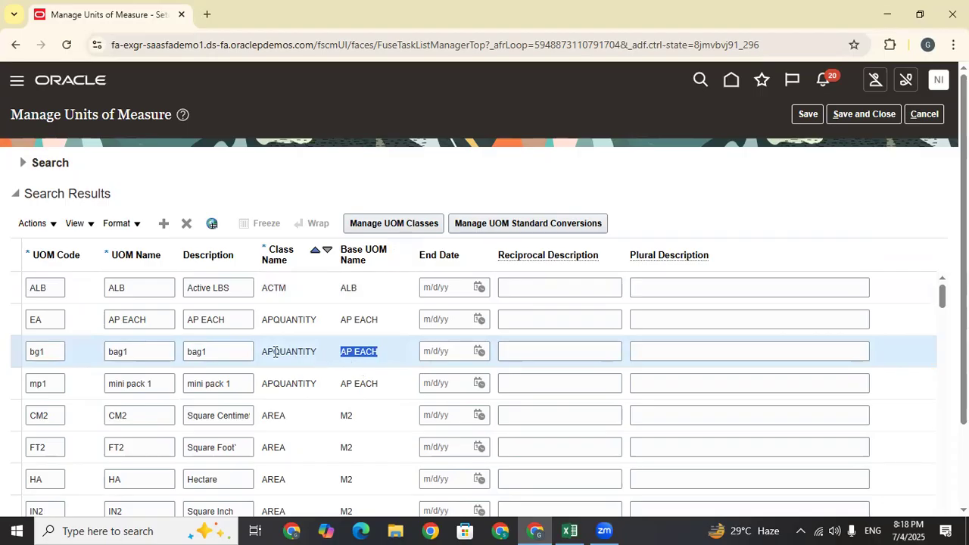
{"action": "scroll", "coordinate": [280, 349], "scroll_direction": "down", "scroll_amount": 1}
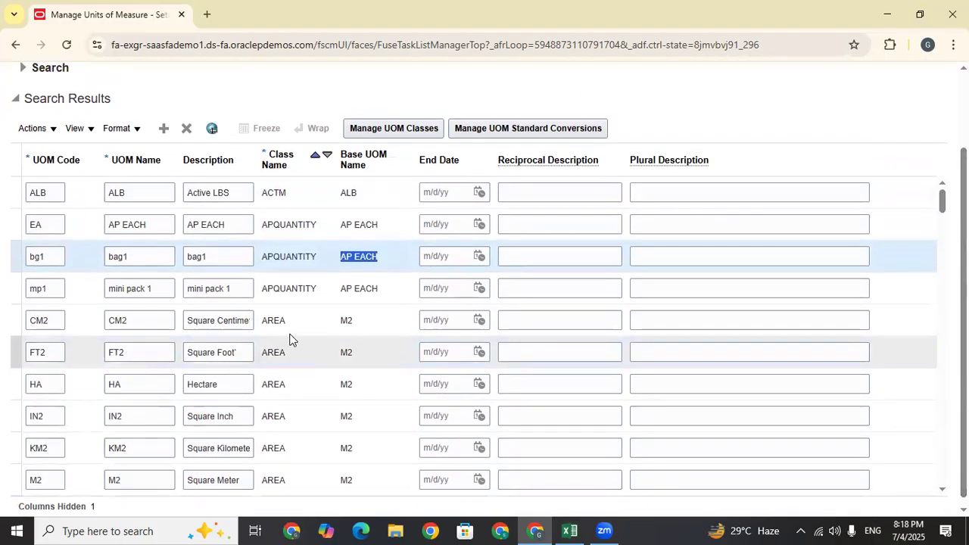
{"action": "left_click_drag", "start_coordinate": [240, 352], "coordinate": [180, 352]}
{"action": "left_click_drag", "start_coordinate": [232, 383], "coordinate": [183, 383]}
{"action": "left_click_drag", "start_coordinate": [245, 415], "coordinate": [185, 417]}
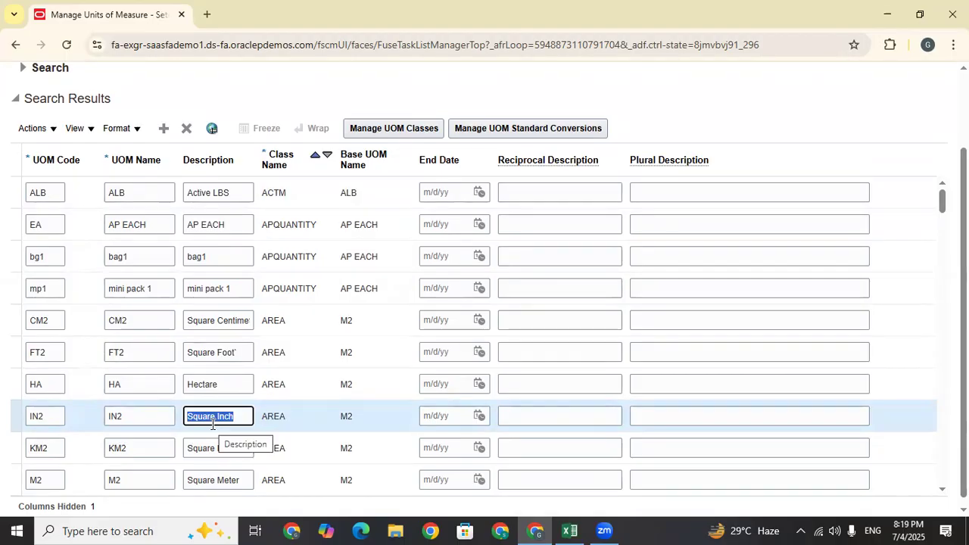
{"action": "left_click_drag", "start_coordinate": [286, 418], "coordinate": [266, 417]}
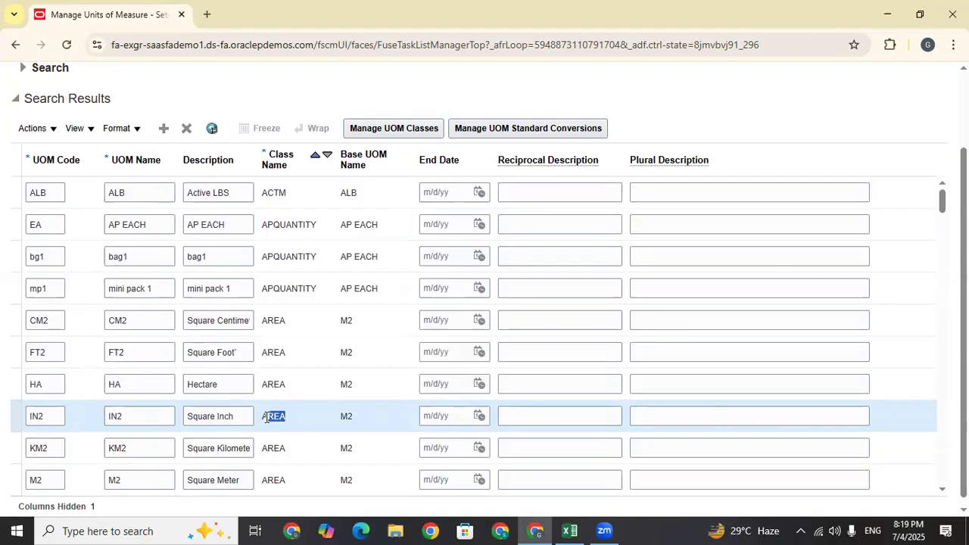
{"action": "scroll", "coordinate": [235, 408], "scroll_direction": "down", "scroll_amount": 4}
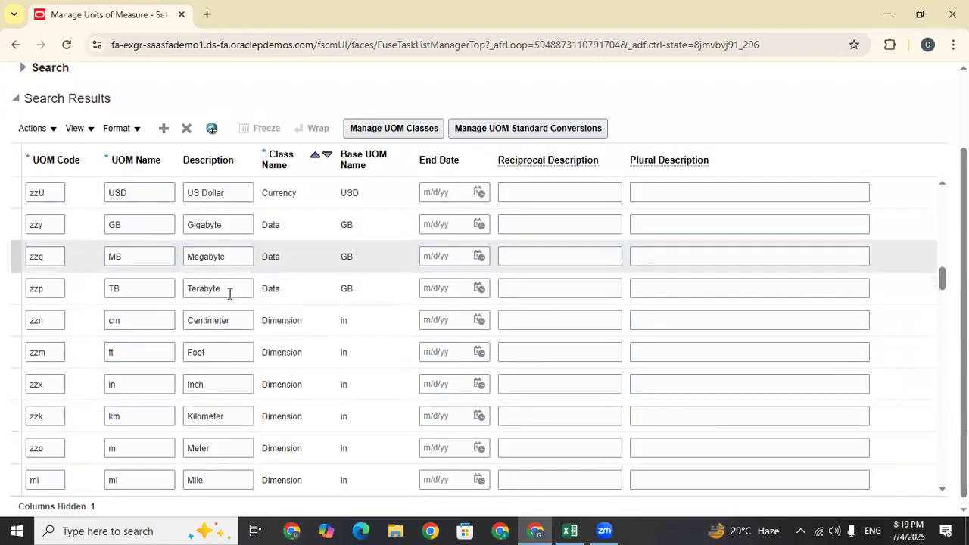
{"action": "left_click_drag", "start_coordinate": [223, 385], "coordinate": [181, 383]}
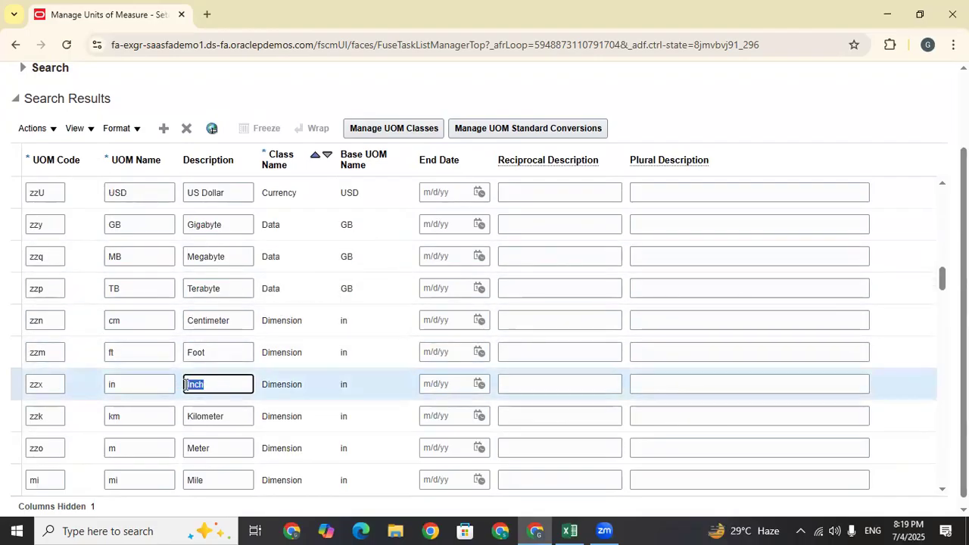
{"action": "left_click_drag", "start_coordinate": [230, 416], "coordinate": [173, 417]}
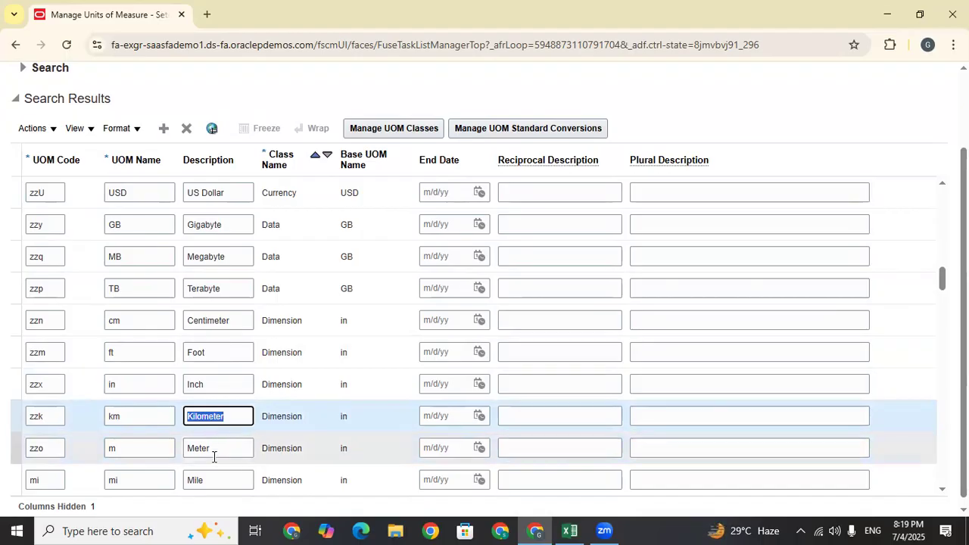
{"action": "left_click_drag", "start_coordinate": [215, 448], "coordinate": [174, 449]}
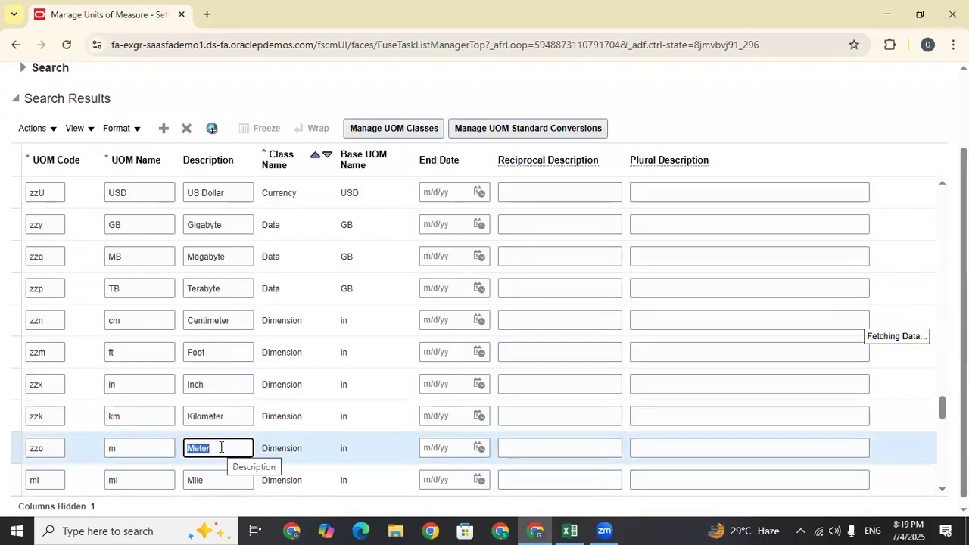
{"action": "scroll", "coordinate": [221, 447], "scroll_direction": "down", "scroll_amount": 5}
{"action": "left_click_drag", "start_coordinate": [217, 416], "coordinate": [182, 416]}
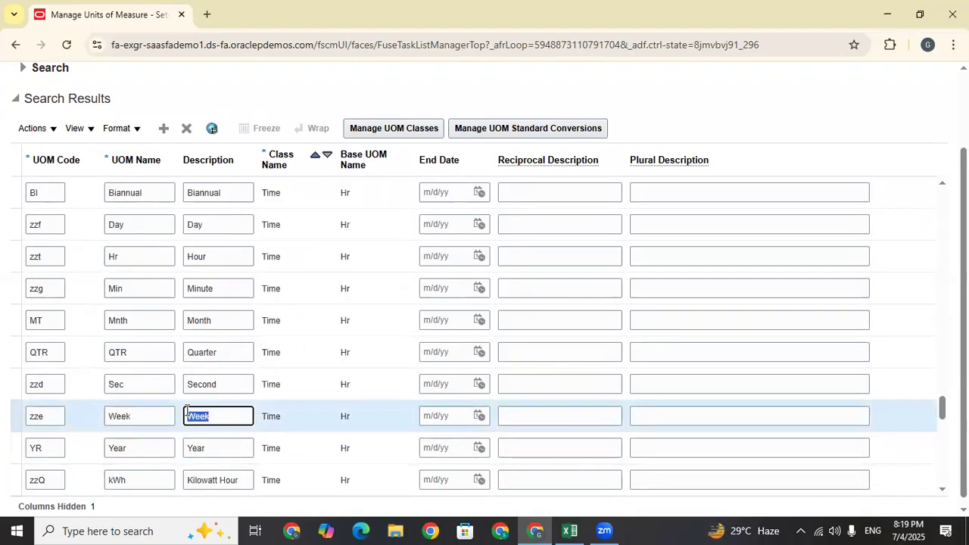
{"action": "left_click_drag", "start_coordinate": [222, 449], "coordinate": [167, 448]}
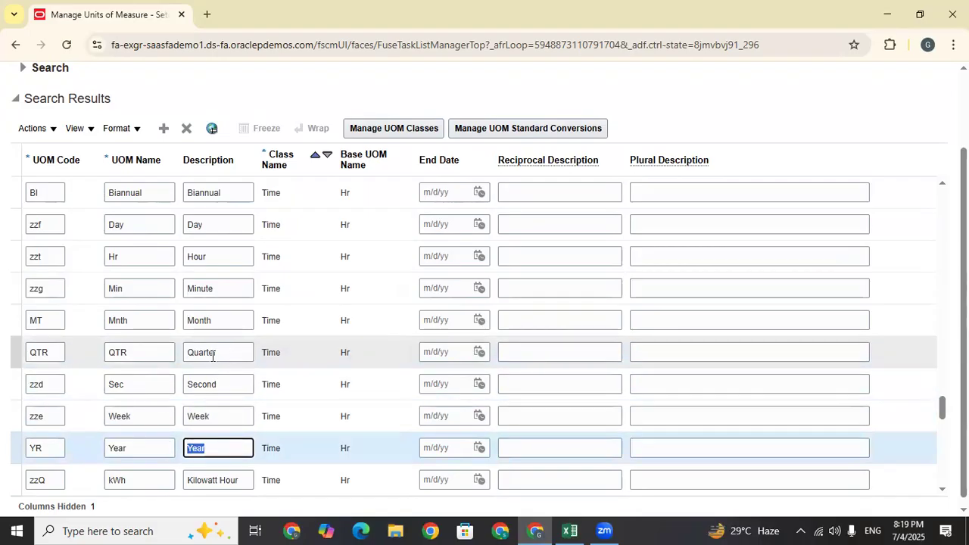
{"action": "left_click_drag", "start_coordinate": [212, 353], "coordinate": [161, 355]}
{"action": "left_click_drag", "start_coordinate": [216, 384], "coordinate": [180, 382]}
{"action": "left_click_drag", "start_coordinate": [217, 321], "coordinate": [174, 320]}
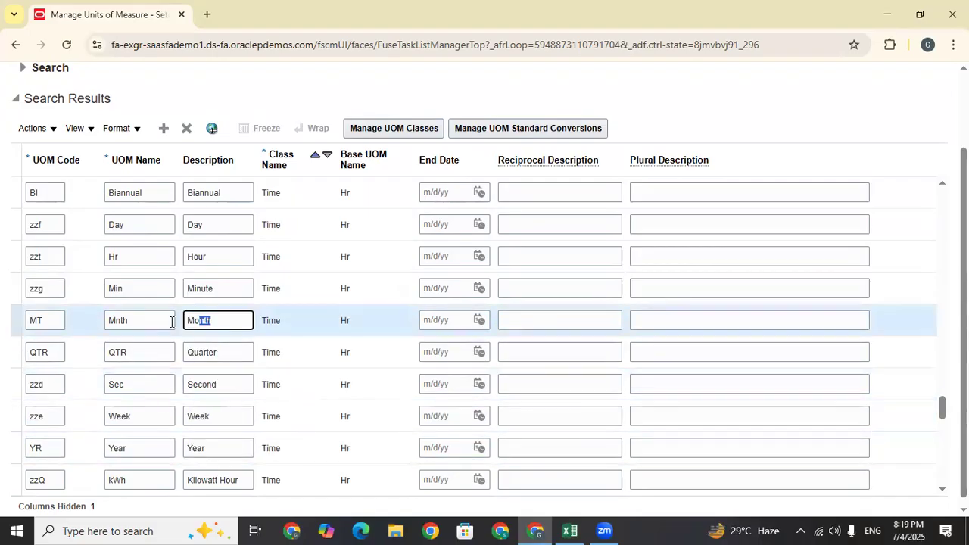
{"action": "left_click_drag", "start_coordinate": [215, 292], "coordinate": [171, 288]}
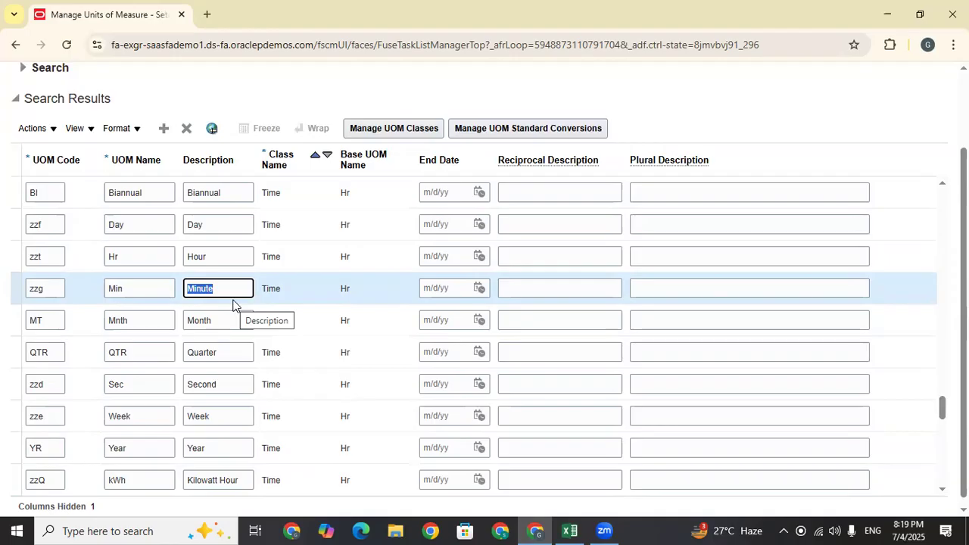
Add a UOM class row with code and name TE, and log TE in Excel D115
{"action": "left_click", "coordinate": [400, 128]}
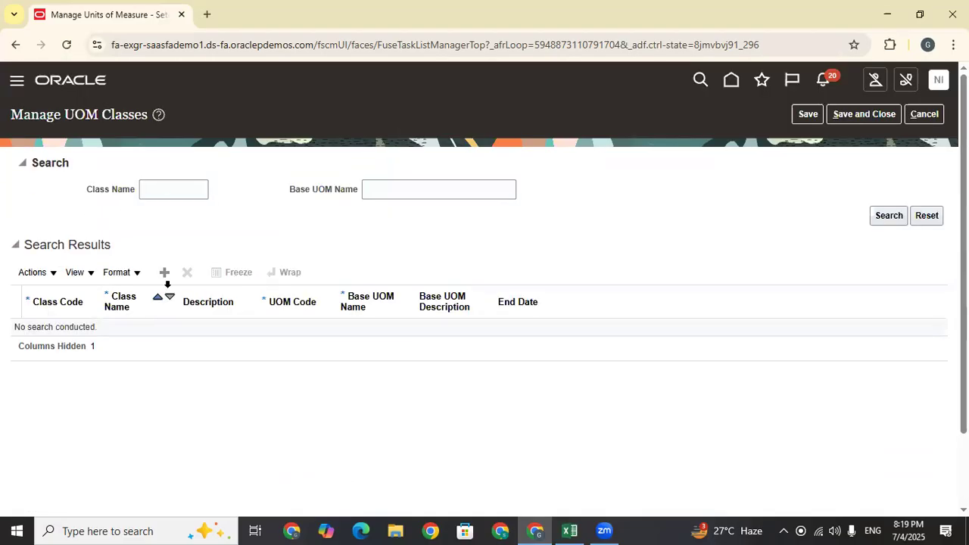
{"action": "left_click", "coordinate": [167, 276]}
{"action": "left_click", "coordinate": [79, 331]}
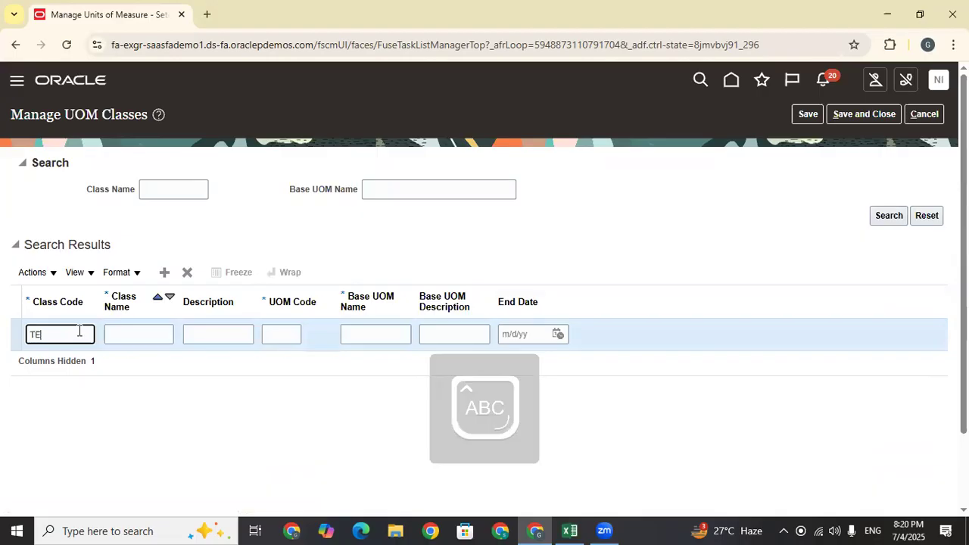
{"action": "left_click_drag", "start_coordinate": [79, 330], "coordinate": [11, 339]}
{"action": "key", "text": "ctrl+c"}
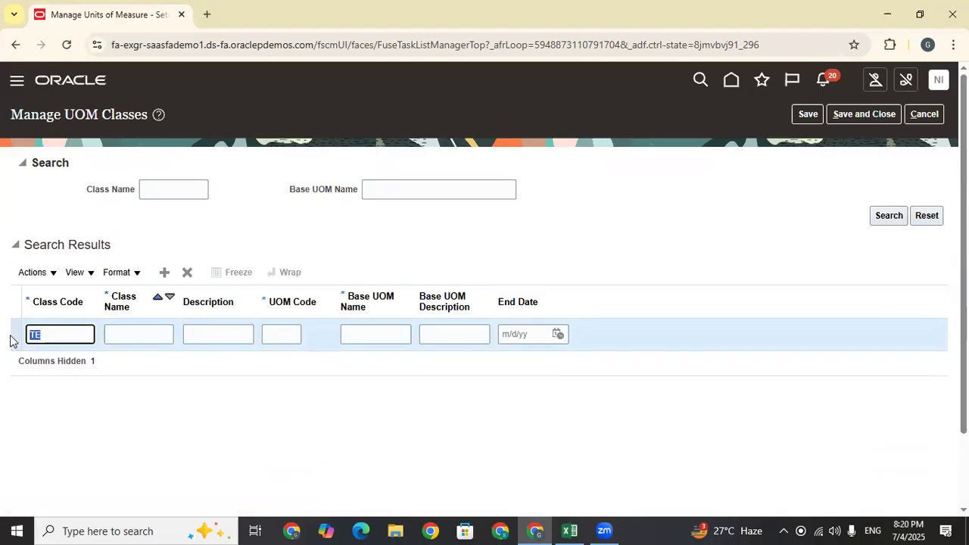
{"action": "left_click", "coordinate": [134, 334]}
{"action": "key", "text": "ctrl+v"}
{"action": "left_click", "coordinate": [179, 402]}
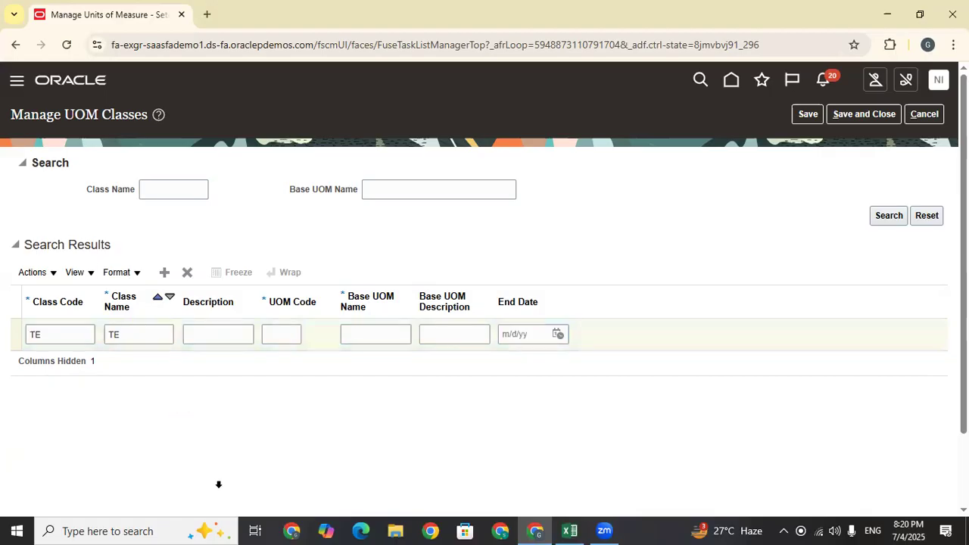
{"action": "key", "text": "alt+Tab"}
{"action": "key", "text": "ctrl+v"}
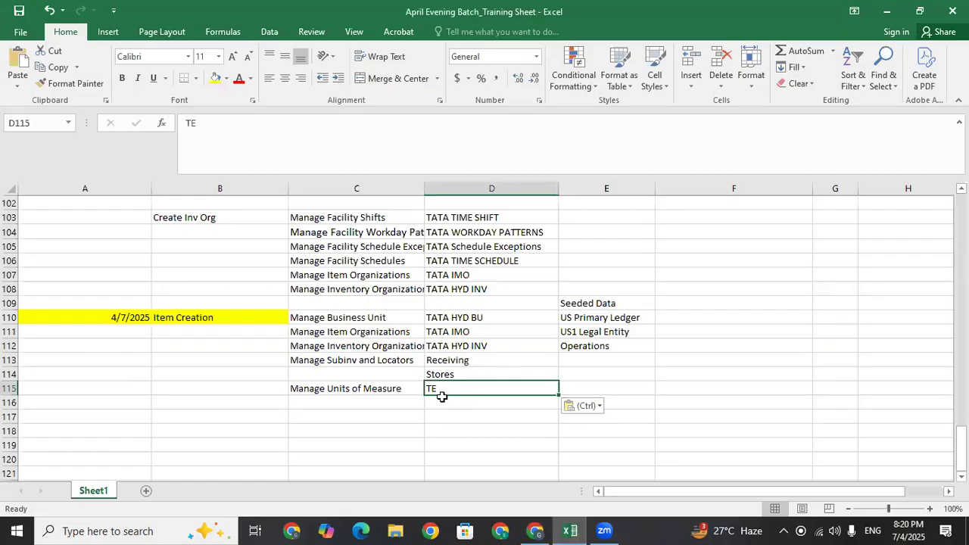
Keep TE in D115, select C116, and give the TE class the description 'TAta Each'
{"action": "left_click_drag", "start_coordinate": [437, 399], "coordinate": [421, 393]}
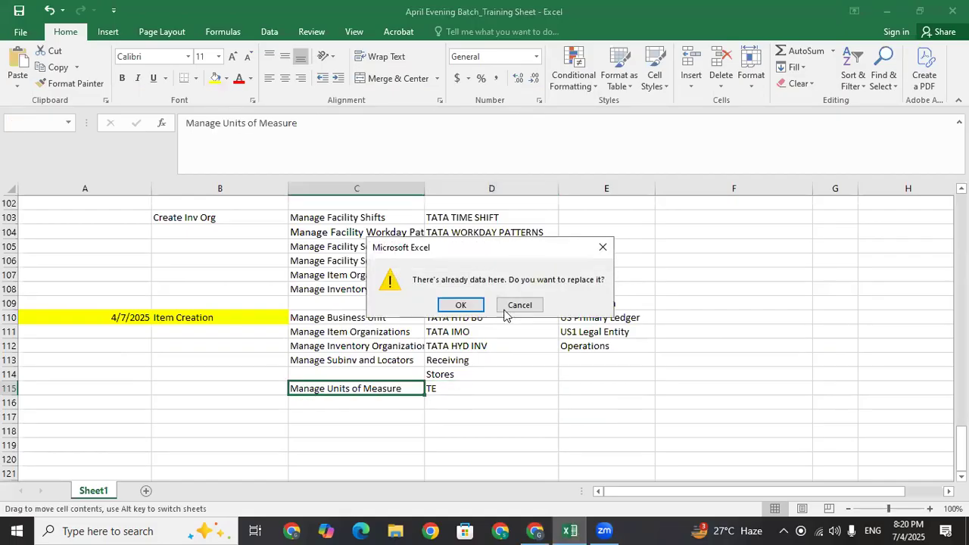
{"action": "left_click", "coordinate": [601, 246]}
{"action": "left_click", "coordinate": [407, 402]}
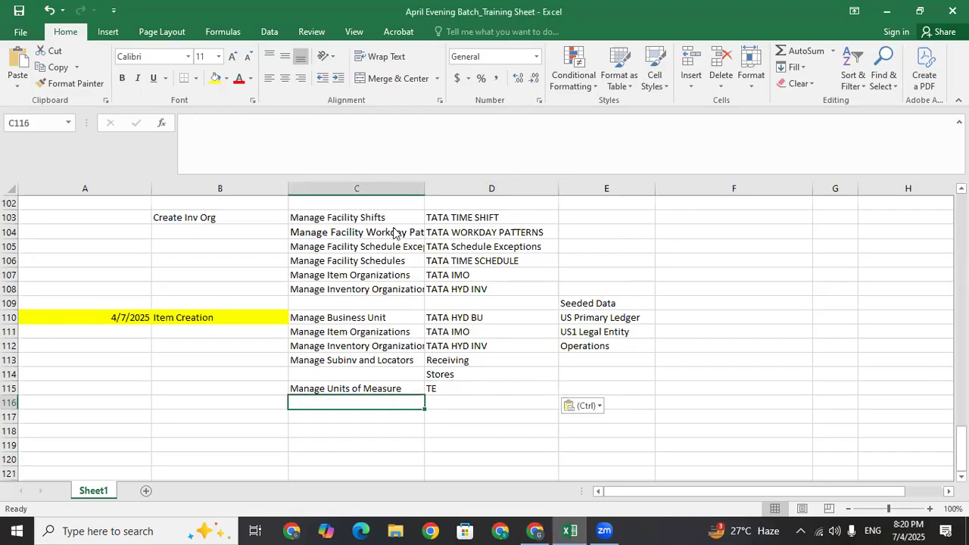
{"action": "key", "text": "alt+Tab"}
{"action": "type", "text": "TAta Each"}
Set the UOM code to TE and the base UOM name to 'TAta Each'
{"action": "left_click", "coordinate": [275, 338]}
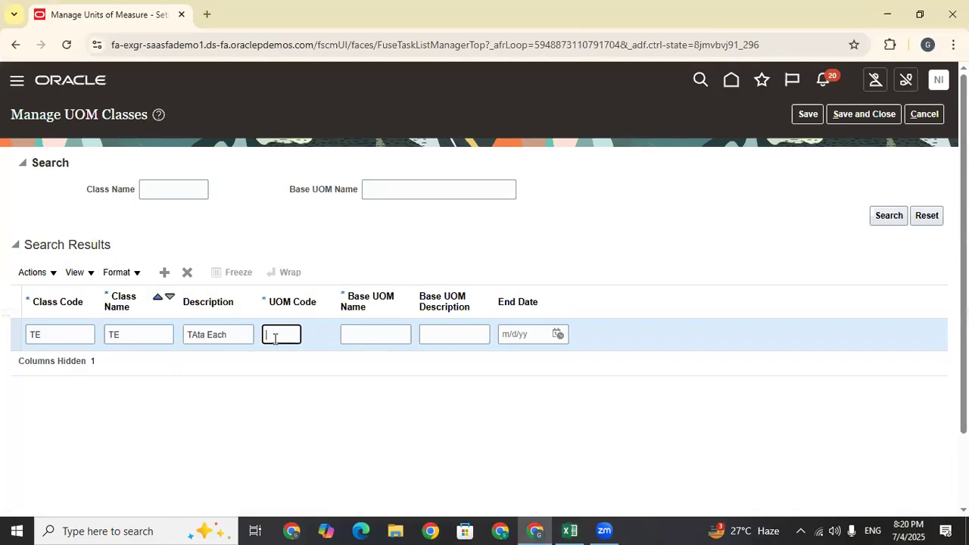
{"action": "left_click", "coordinate": [128, 335]}
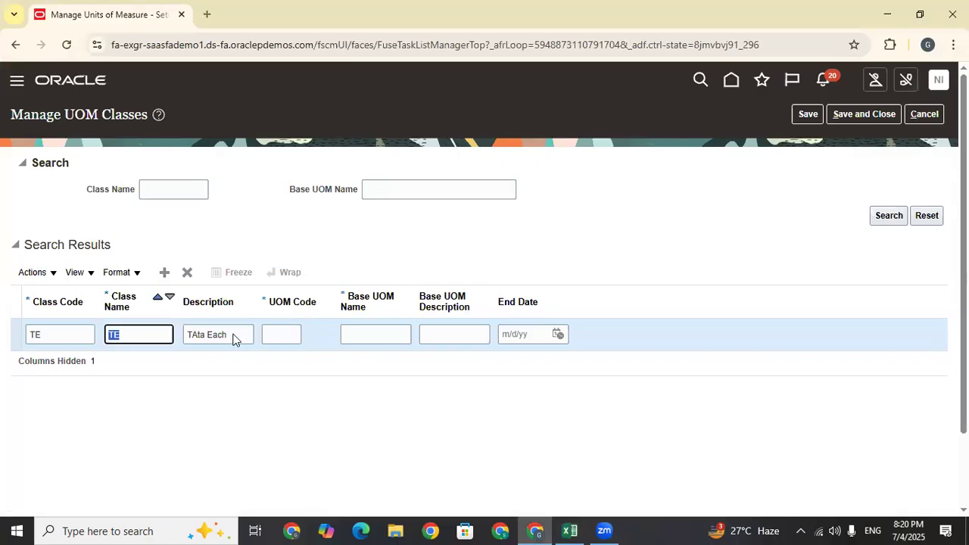
{"action": "left_click", "coordinate": [279, 341]}
{"action": "type", "text": "TE"}
{"action": "left_click", "coordinate": [383, 334]}
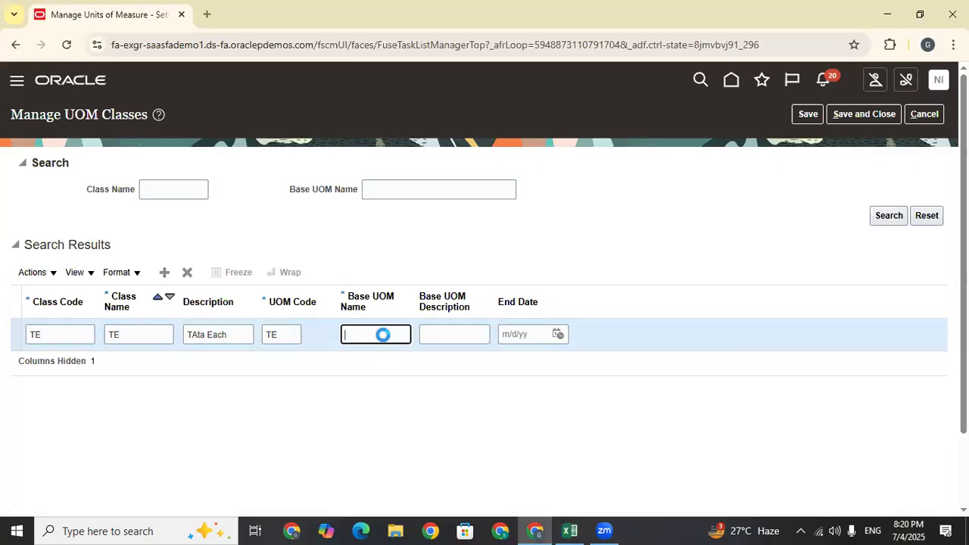
{"action": "type", "text": "TE"}
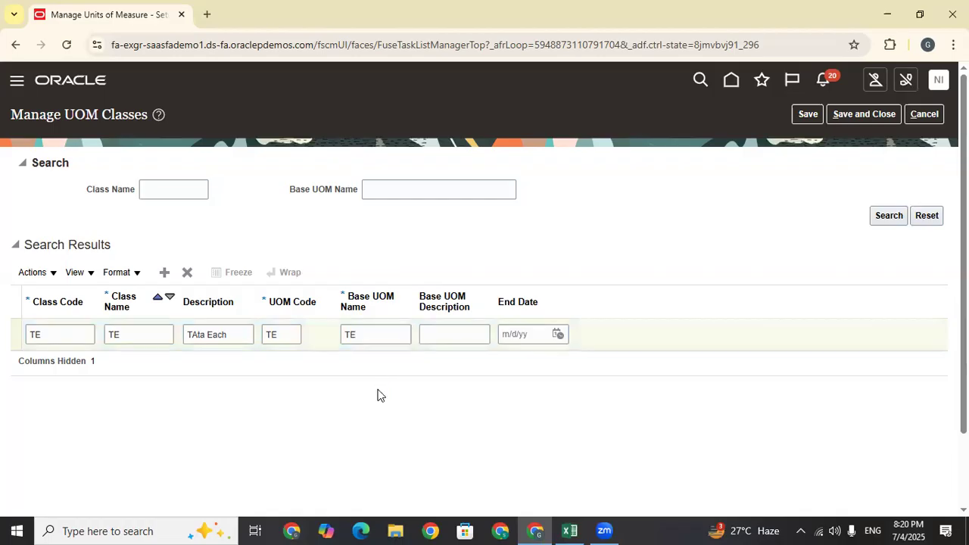
{"action": "left_click_drag", "start_coordinate": [236, 336], "coordinate": [153, 334]}
{"action": "key", "text": "ctrl+c"}
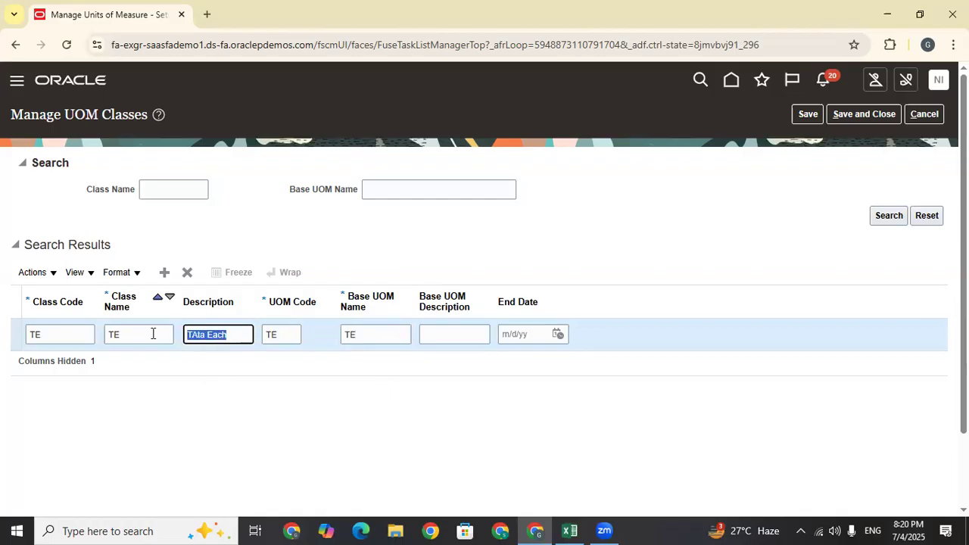
{"action": "left_click", "coordinate": [361, 335]}
{"action": "left_click_drag", "start_coordinate": [362, 335], "coordinate": [338, 339]}
{"action": "key", "text": "ctrl+v"}
{"action": "left_click", "coordinate": [389, 403]}
Save the TE UOM class and close the page
{"action": "left_click", "coordinate": [451, 336]}
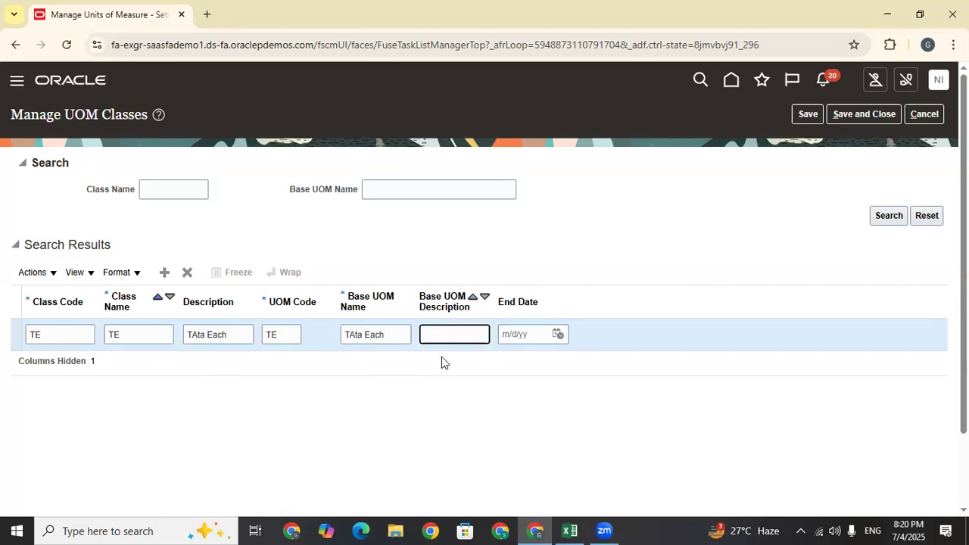
{"action": "left_click_drag", "start_coordinate": [395, 339], "coordinate": [336, 344]}
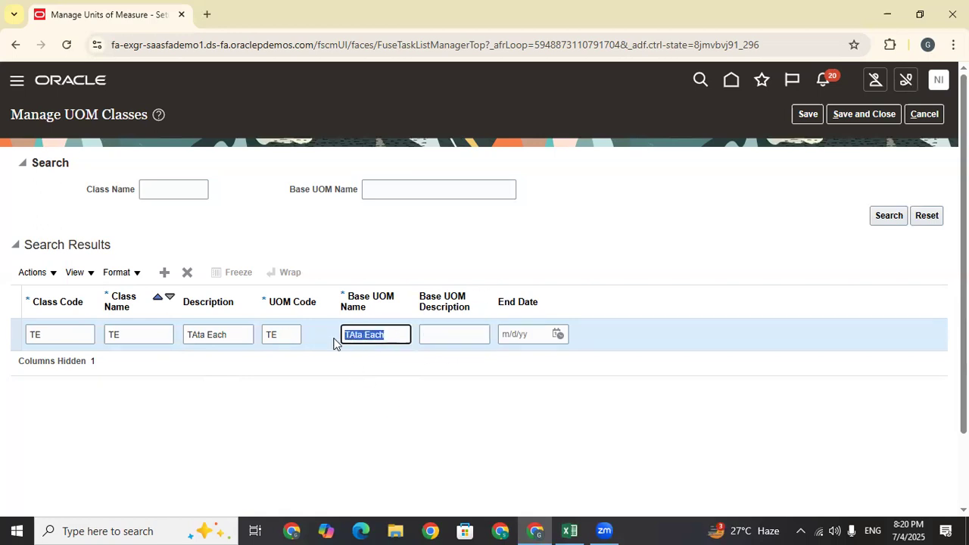
{"action": "left_click", "coordinate": [424, 401]}
{"action": "left_click_drag", "start_coordinate": [137, 338], "coordinate": [95, 339]}
{"action": "left_click", "coordinate": [819, 117]}
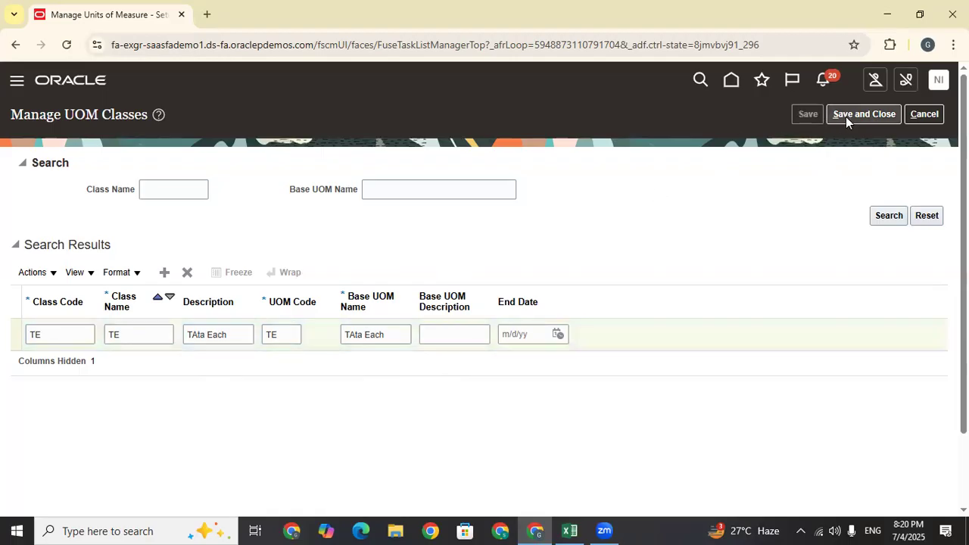
{"action": "left_click", "coordinate": [851, 118]}
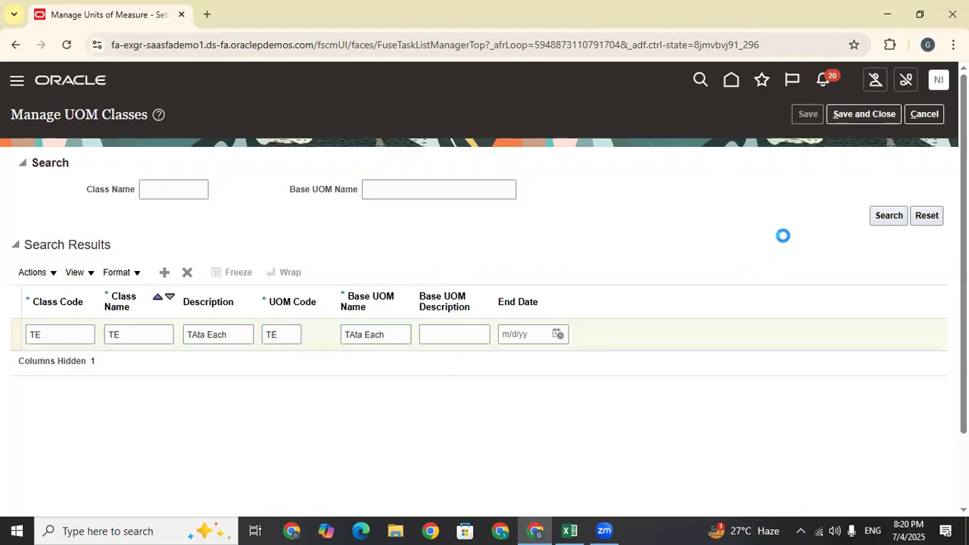
Add a blank unit row on Manage Units of Measure and scroll the results table
{"action": "left_click", "coordinate": [853, 114]}
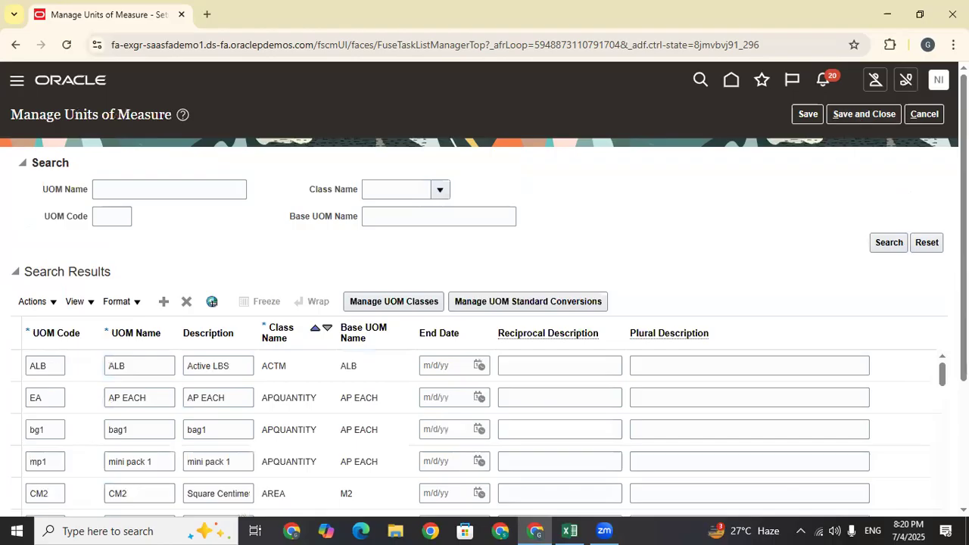
{"action": "scroll", "coordinate": [485, 303], "scroll_direction": "down", "scroll_amount": 1}
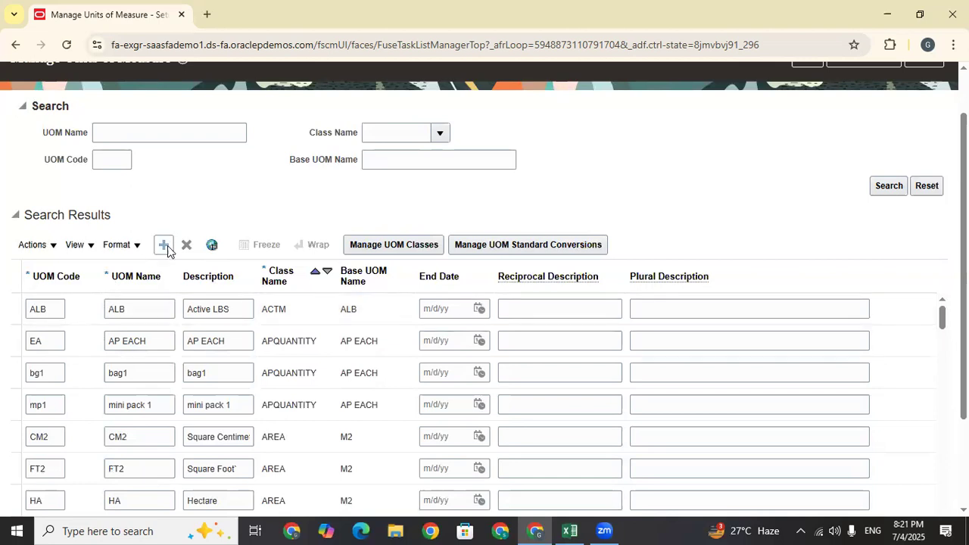
{"action": "left_click", "coordinate": [158, 132]}
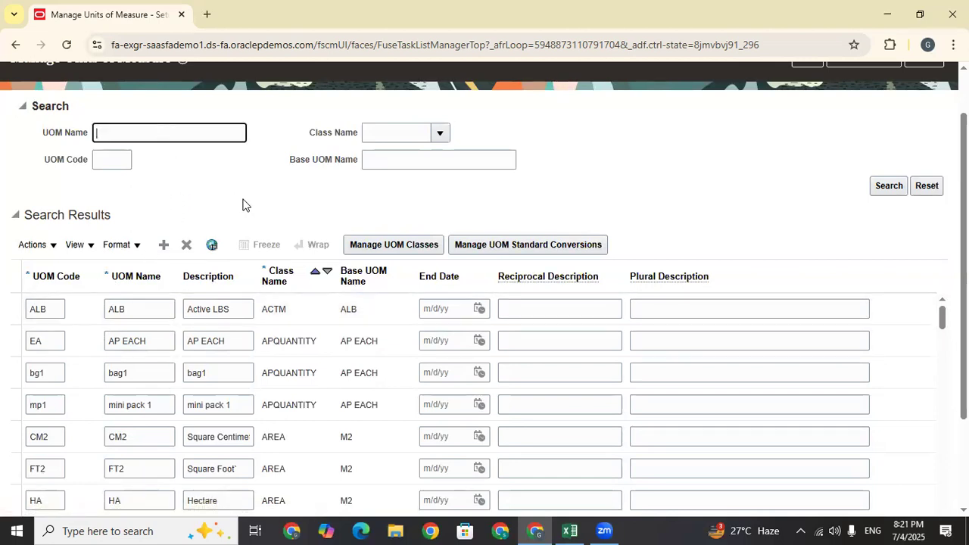
{"action": "scroll", "coordinate": [408, 137], "scroll_direction": "down", "scroll_amount": 2}
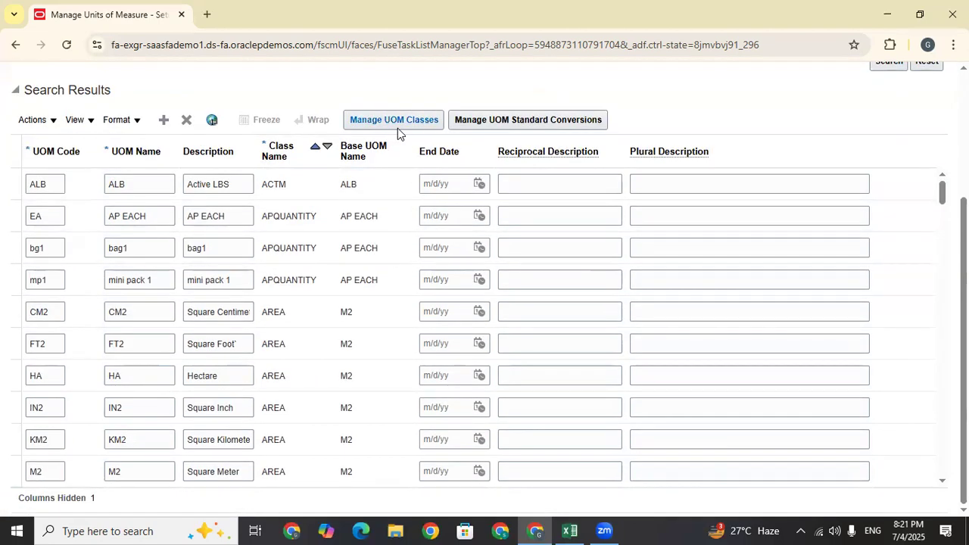
{"action": "left_click", "coordinate": [165, 120]}
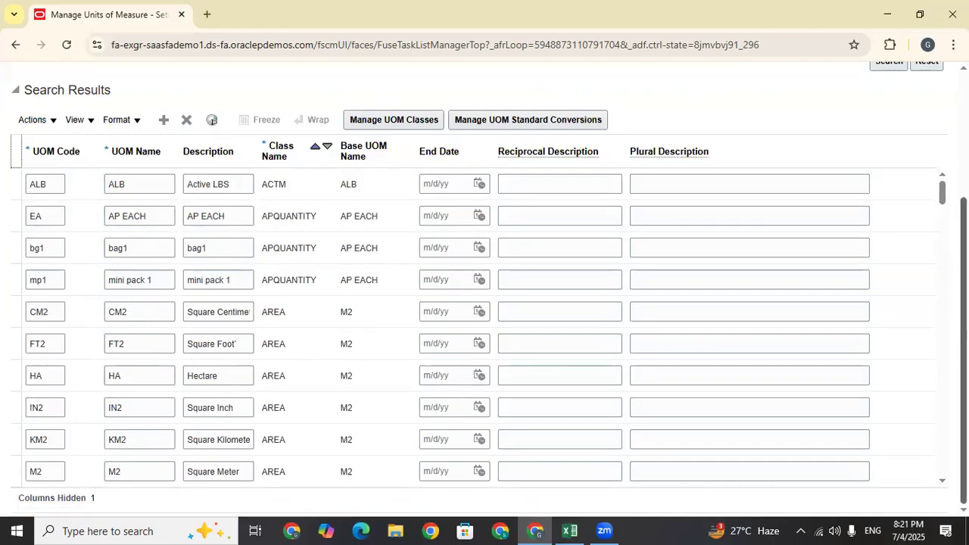
{"action": "left_click_drag", "start_coordinate": [941, 194], "coordinate": [941, 364]}
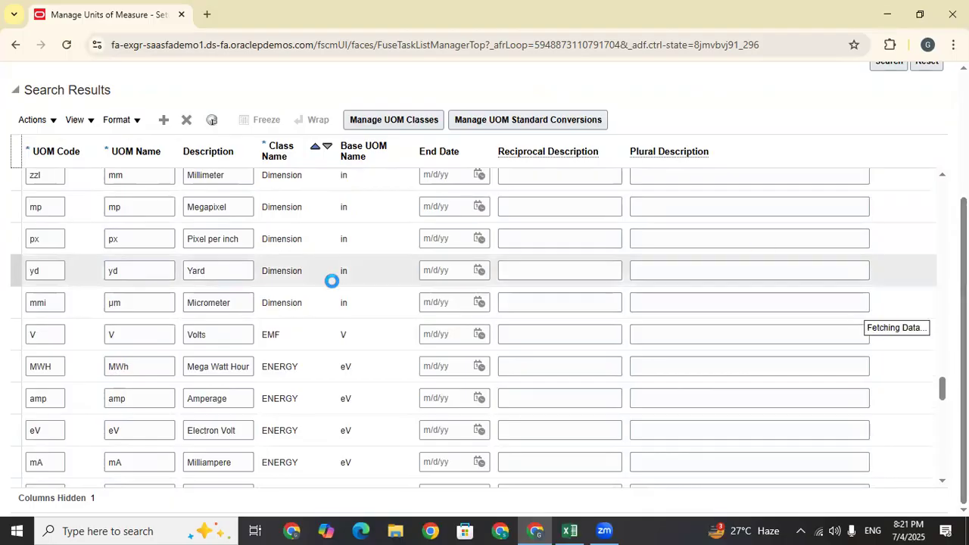
{"action": "scroll", "coordinate": [331, 282], "scroll_direction": "down", "scroll_amount": 20}
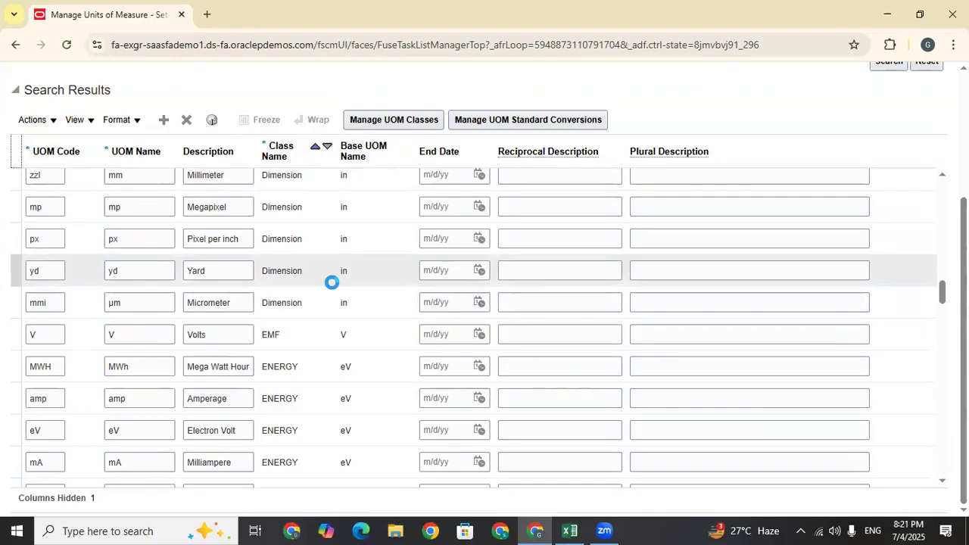
{"action": "scroll", "coordinate": [332, 284], "scroll_direction": "down", "scroll_amount": 20}
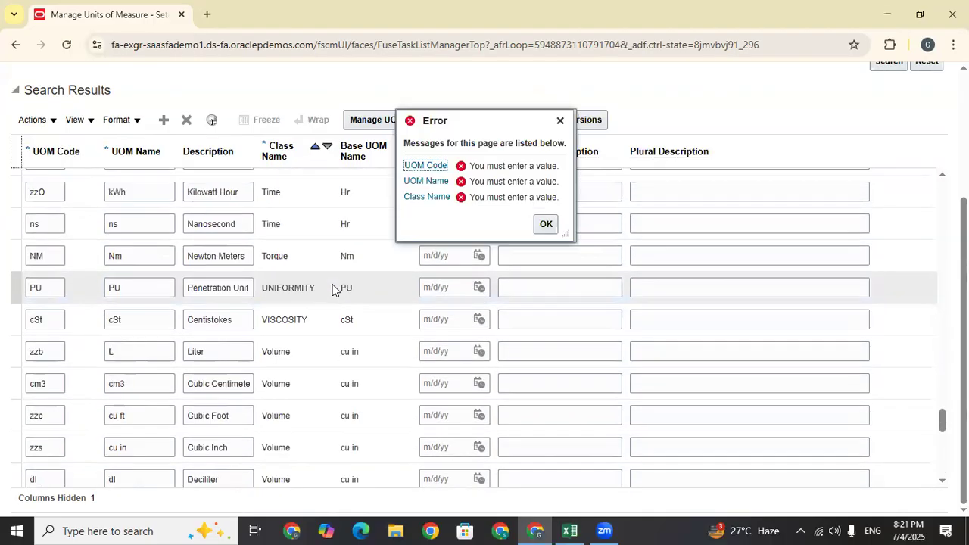
Dismiss the missing-values error message on the units of measure page
{"action": "left_click", "coordinate": [560, 120]}
{"action": "left_click_drag", "start_coordinate": [941, 417], "coordinate": [942, 376]}
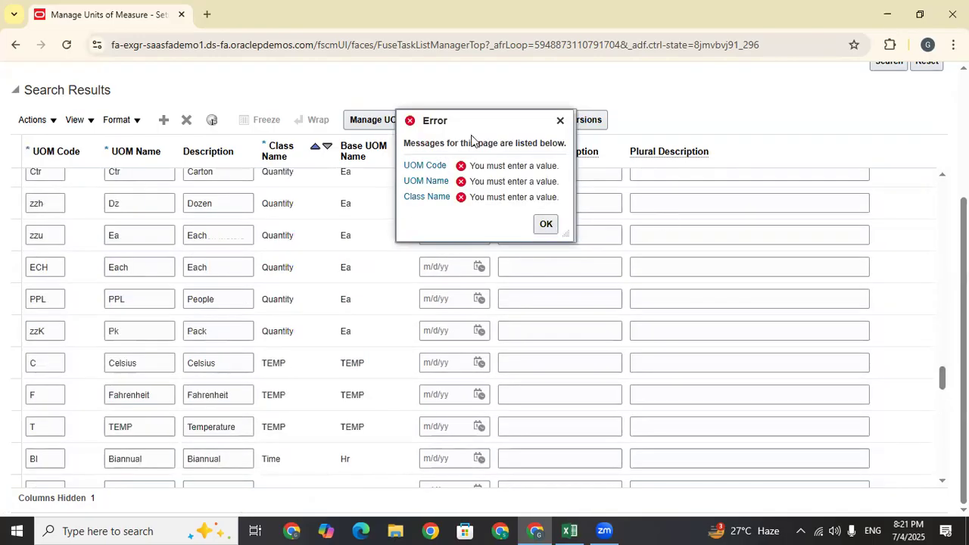
{"action": "left_click", "coordinate": [561, 120]}
{"action": "mouse_move", "coordinate": [943, 378]}
{"action": "left_mouse_down"}
{"action": "mouse_move", "coordinate": [942, 225]}
{"action": "mouse_move", "coordinate": [942, 395]}
{"action": "left_mouse_up"}
Enter TEH as the new unit's UOM code, copy it, and bring up the Excel log
{"action": "left_click", "coordinate": [56, 300]}
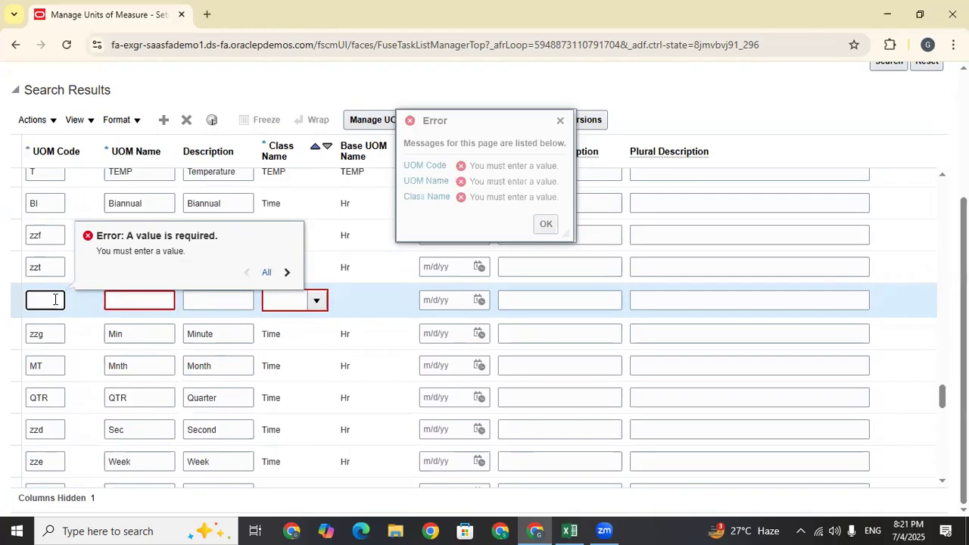
{"action": "type", "text": "t"}
{"action": "key", "text": "Caps_Lock"}
{"action": "type", "text": "TE"}
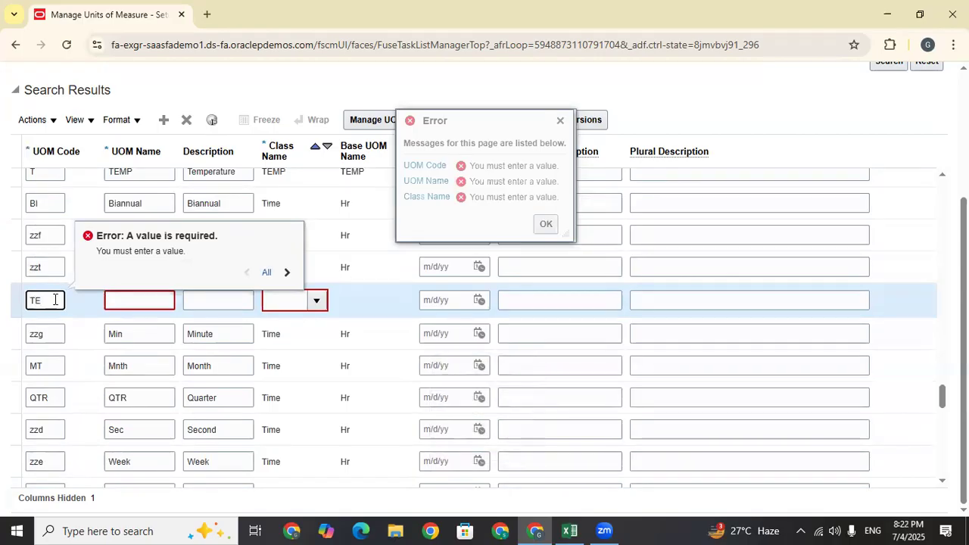
{"action": "type", "text": "C"}
{"action": "left_click_drag", "start_coordinate": [53, 301], "coordinate": [8, 303]}
{"action": "left_click", "coordinate": [59, 302]}
{"action": "key", "text": "BackSpace"}
{"action": "type", "text": "H"}
{"action": "left_click_drag", "start_coordinate": [31, 301], "coordinate": [13, 302]}
{"action": "key", "text": "ctrl+c"}
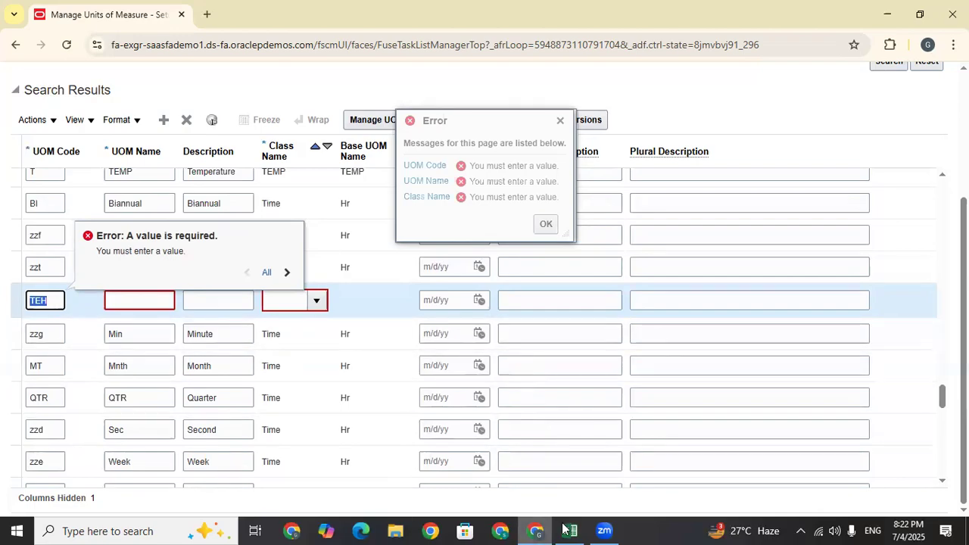
{"action": "left_click", "coordinate": [568, 531]}
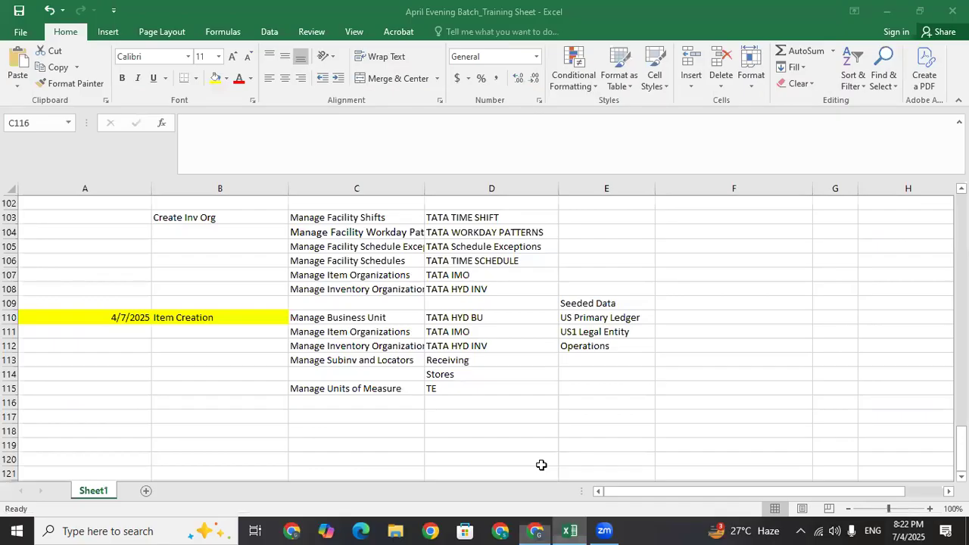
Change the C115 log entry to 'Manage Units of Measure Class'
{"action": "left_click", "coordinate": [391, 386]}
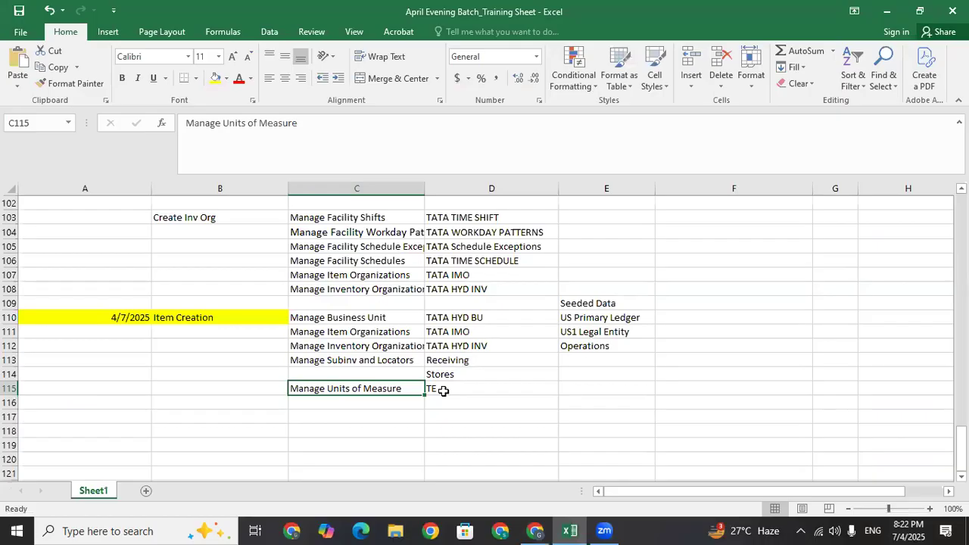
{"action": "left_click", "coordinate": [314, 126]}
{"action": "double_click", "coordinate": [259, 122]}
{"action": "key", "text": "BackSpace"}
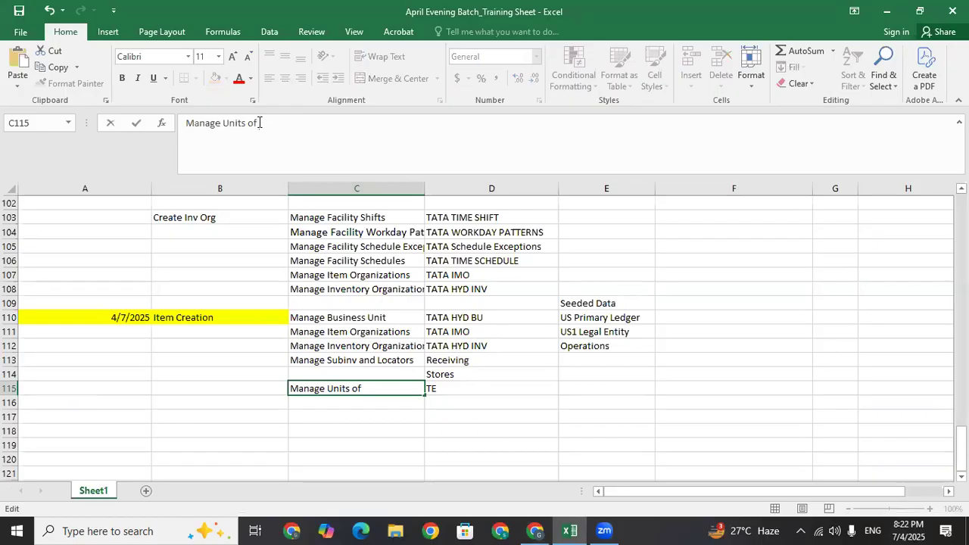
{"action": "type", "text": "Mea"}
{"action": "key", "text": "BackSpace"}
{"action": "key", "text": "BackSpace"}
{"action": "key", "text": "BackSpace"}
{"action": "type", "text": "Mea"}
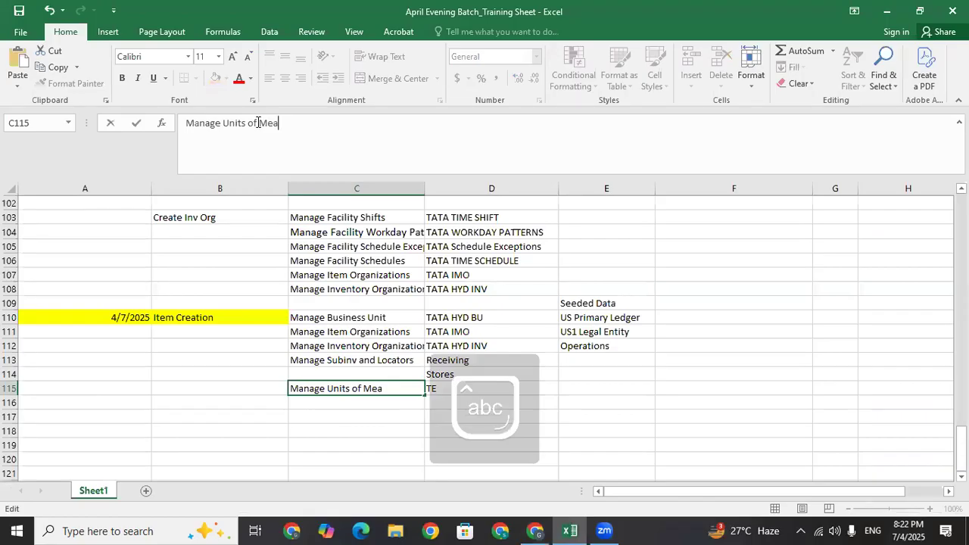
{"action": "type", "text": "sure Class"}
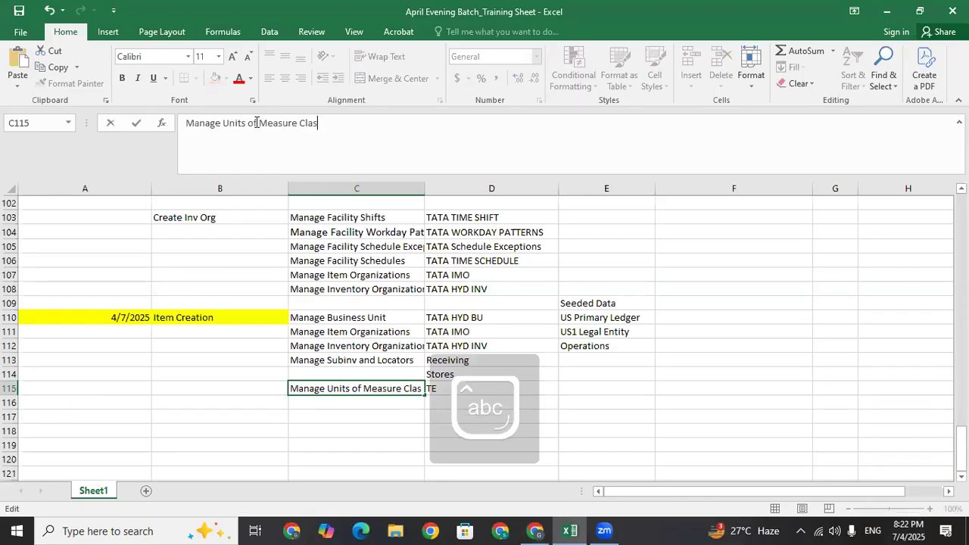
{"action": "left_click", "coordinate": [377, 404]}
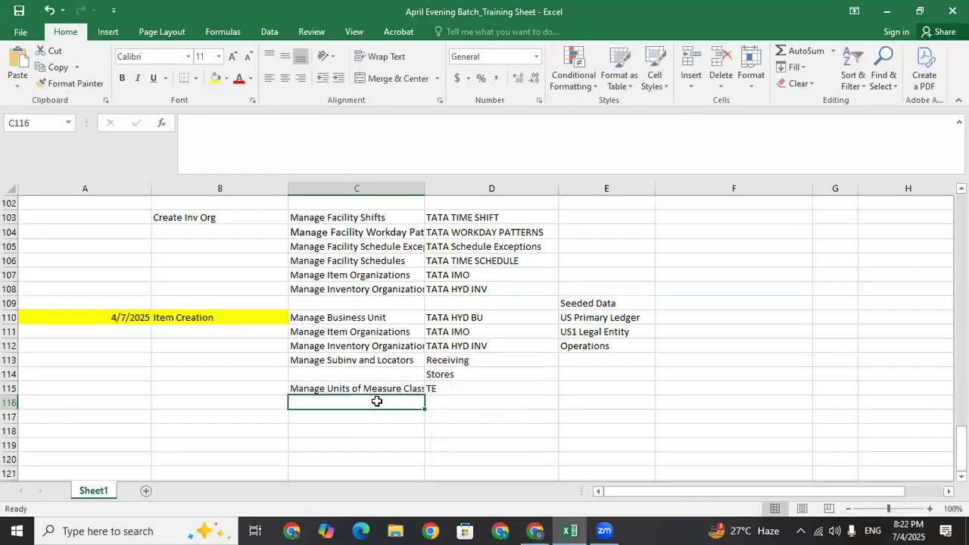
Log 'Manage Unit Of Measure' in C116 with the code TEH pasted into D116
{"action": "type", "text": "Manage Units"}
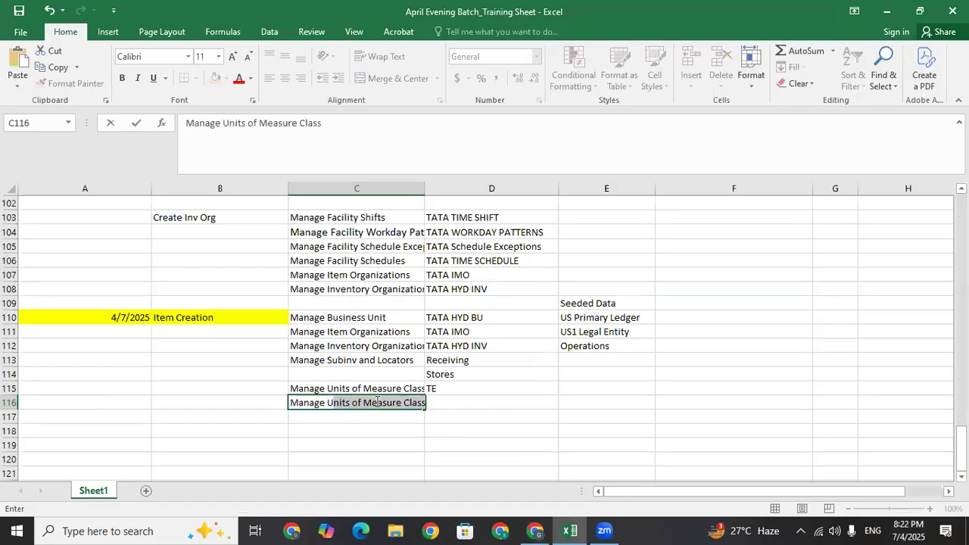
{"action": "key", "text": "BackSpace"}
{"action": "key", "text": "BackSpace"}
{"action": "type", "text": "Of Me"}
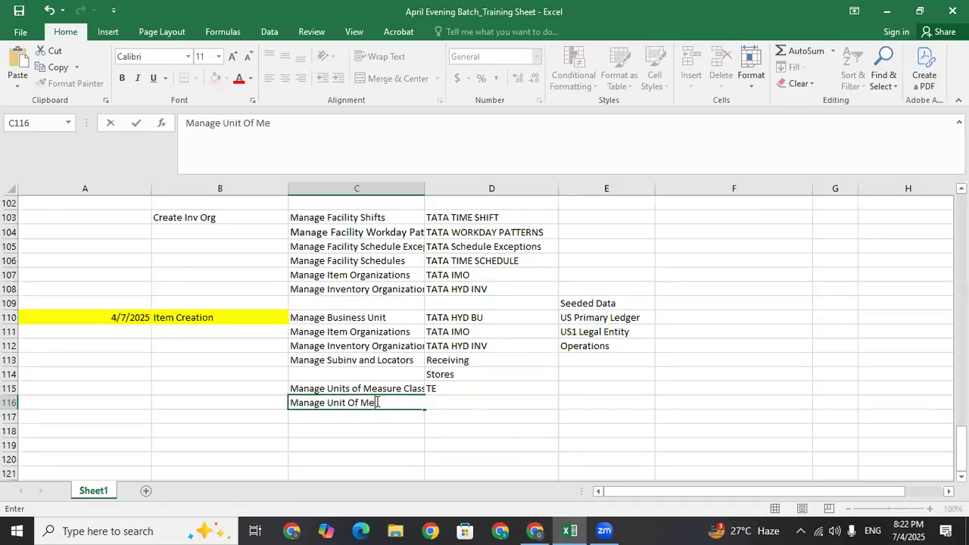
{"action": "type", "text": "asure"}
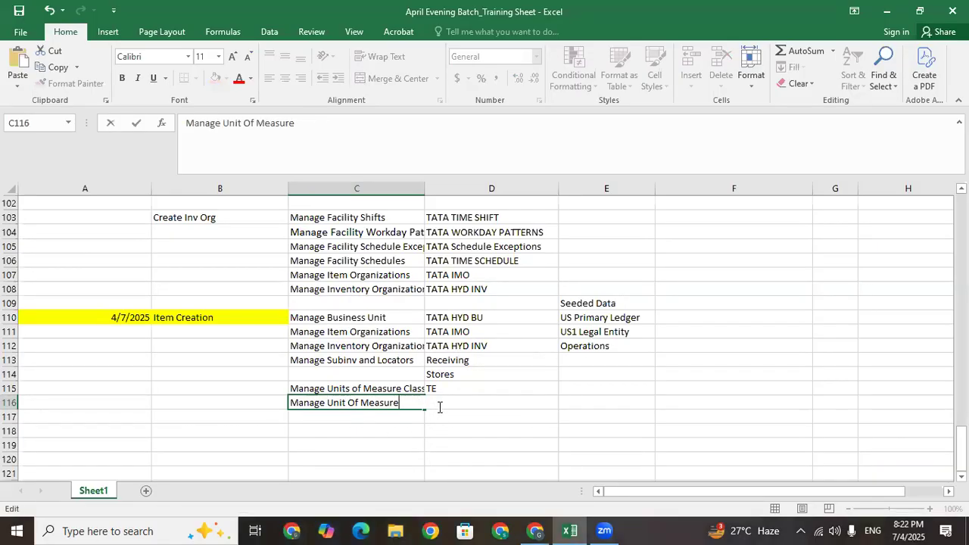
{"action": "left_click", "coordinate": [461, 390]}
{"action": "left_click", "coordinate": [464, 410]}
{"action": "key", "text": "ctrl+v"}
{"action": "key", "text": "Return"}
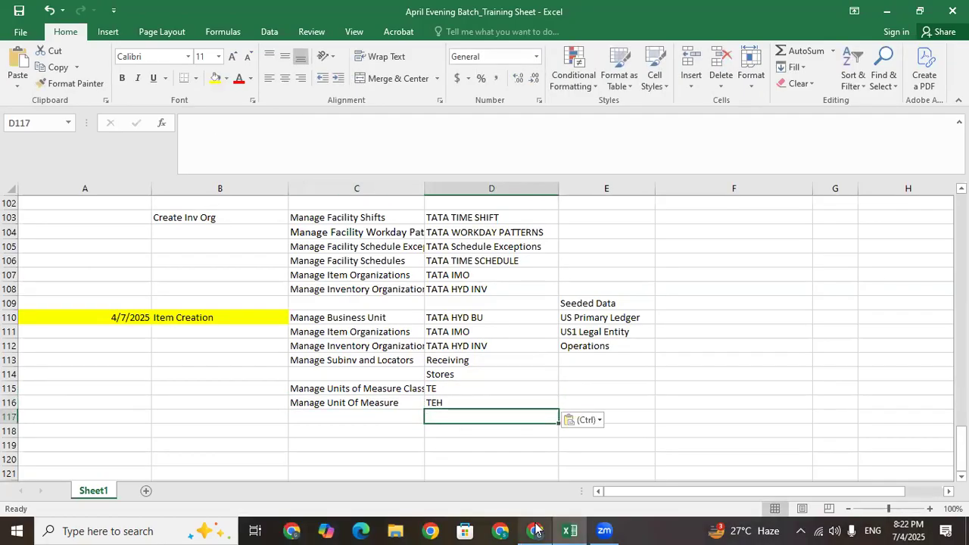
Give the TEH unit the description 'Tata Each'
{"action": "key", "text": "alt+Tab"}
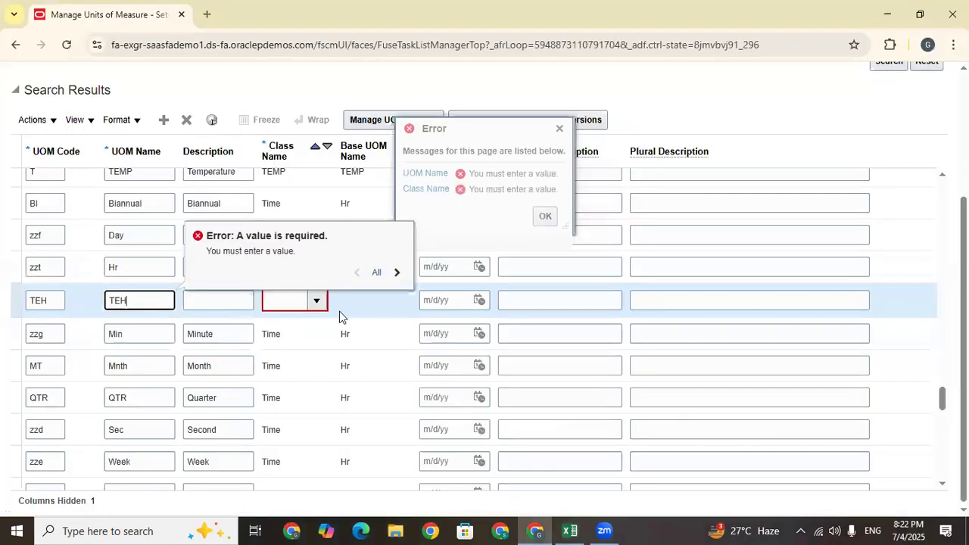
{"action": "left_click", "coordinate": [229, 298]}
{"action": "type", "text": "TA"}
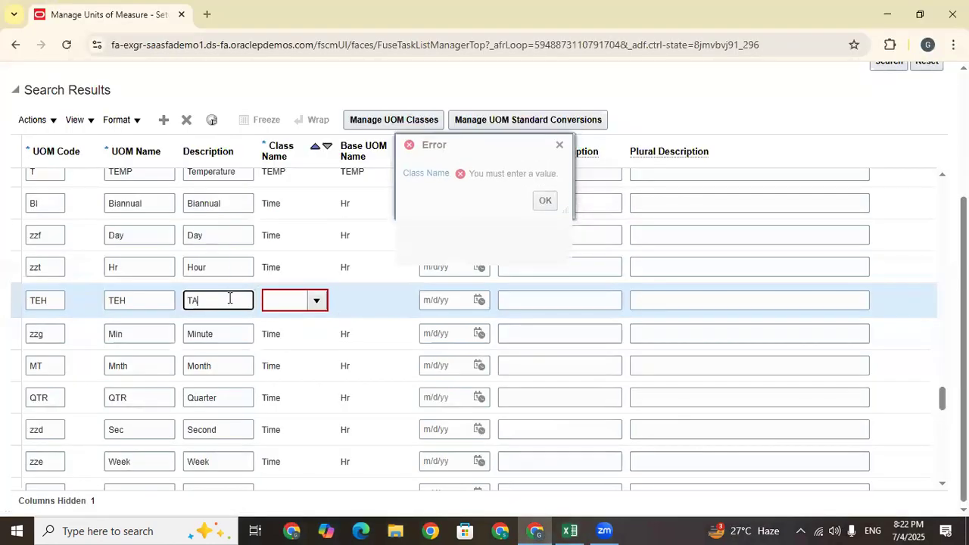
{"action": "key", "text": "BackSpace"}
{"action": "type", "text": "ata Each"}
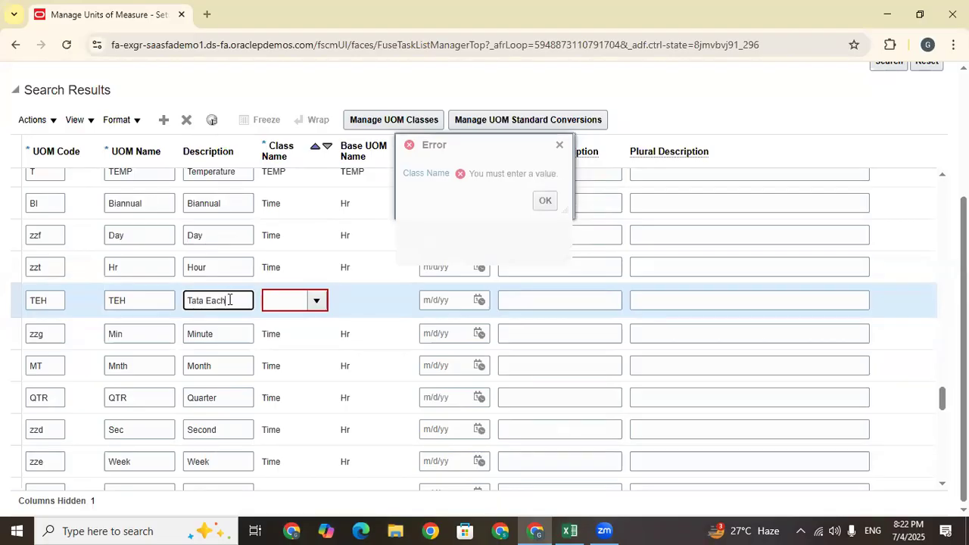
Search for class TE and assign it as the TEH unit's class
{"action": "left_click", "coordinate": [317, 299]}
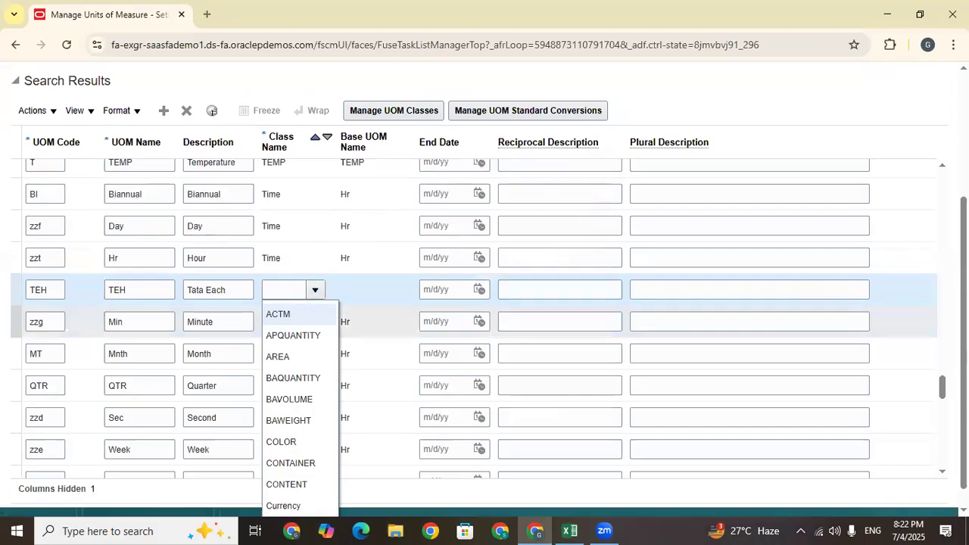
{"action": "left_click", "coordinate": [283, 504]}
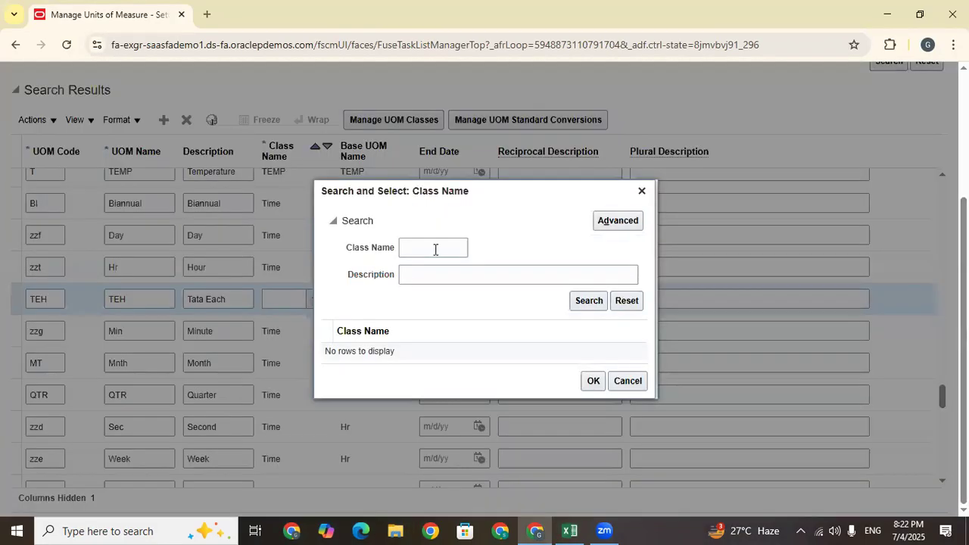
{"action": "left_click", "coordinate": [434, 248]}
{"action": "type", "text": "tata"}
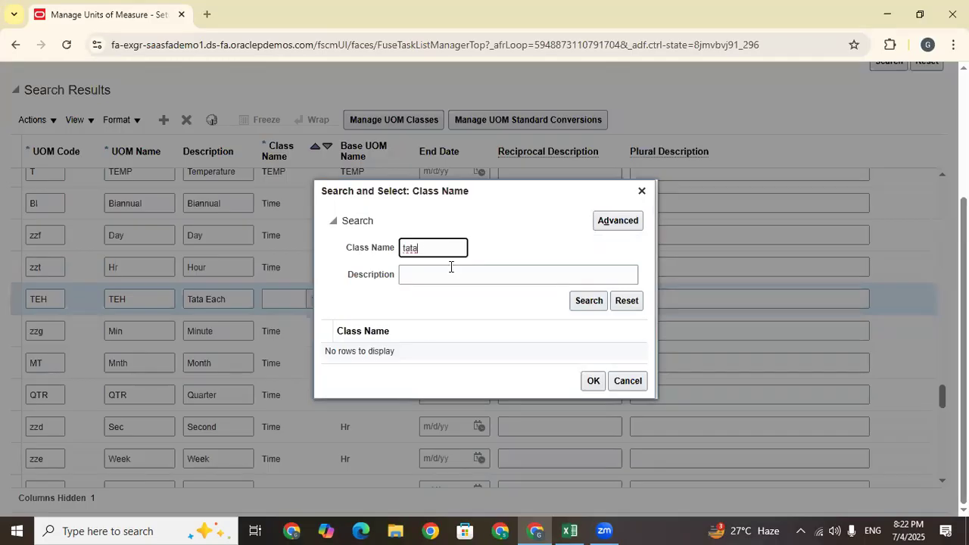
{"action": "left_click_drag", "start_coordinate": [440, 246], "coordinate": [384, 254]}
{"action": "key", "text": "BackSpace"}
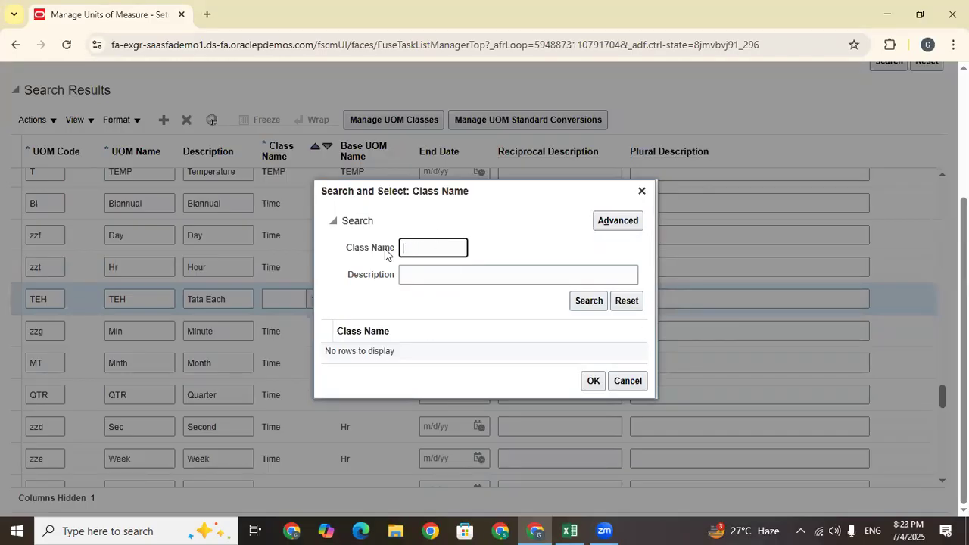
{"action": "type", "text": "TE"}
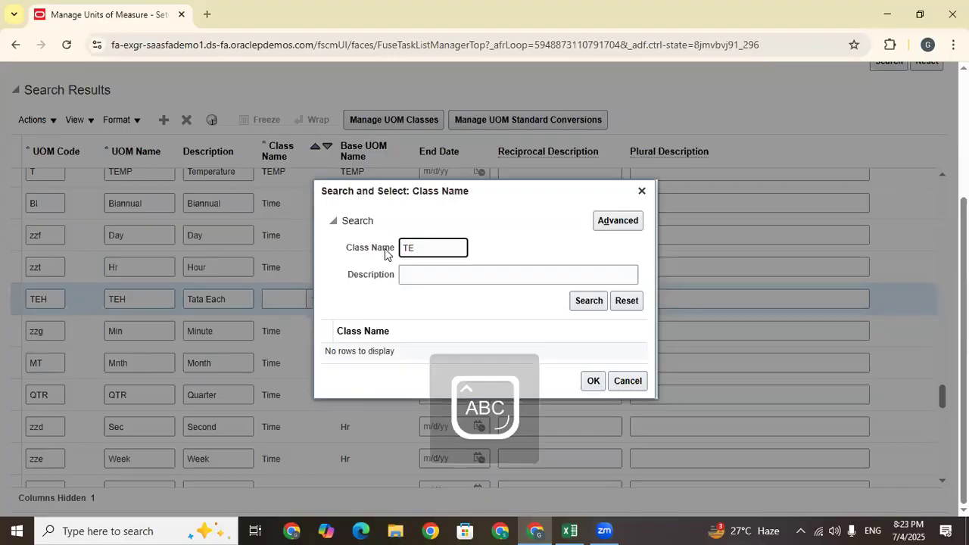
{"action": "key", "text": "Return"}
{"action": "left_click", "coordinate": [420, 342]}
{"action": "left_click", "coordinate": [593, 394]}
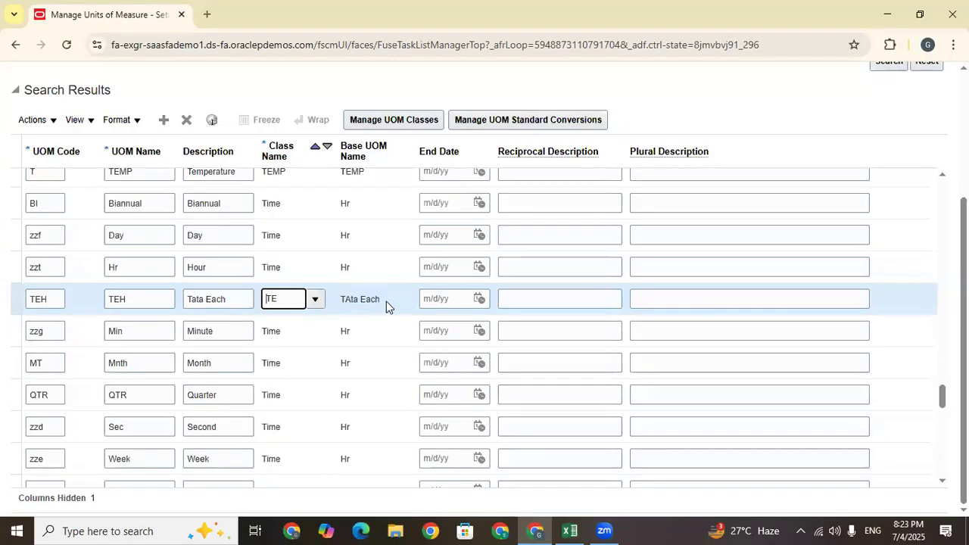
Save and close the new TEH unit of measure
{"action": "left_click_drag", "start_coordinate": [290, 298], "coordinate": [249, 303]}
{"action": "left_click_drag", "start_coordinate": [964, 325], "coordinate": [964, 224]}
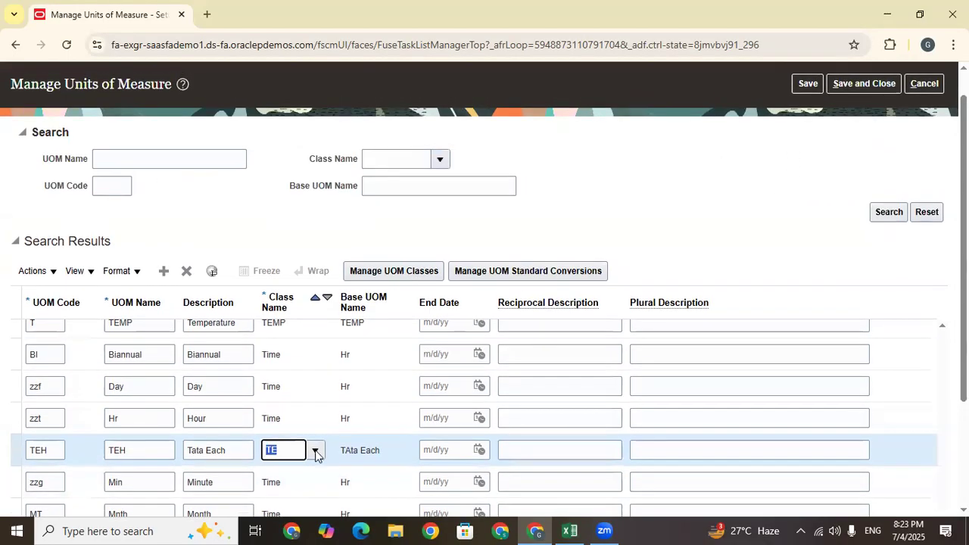
{"action": "left_click", "coordinate": [844, 87]}
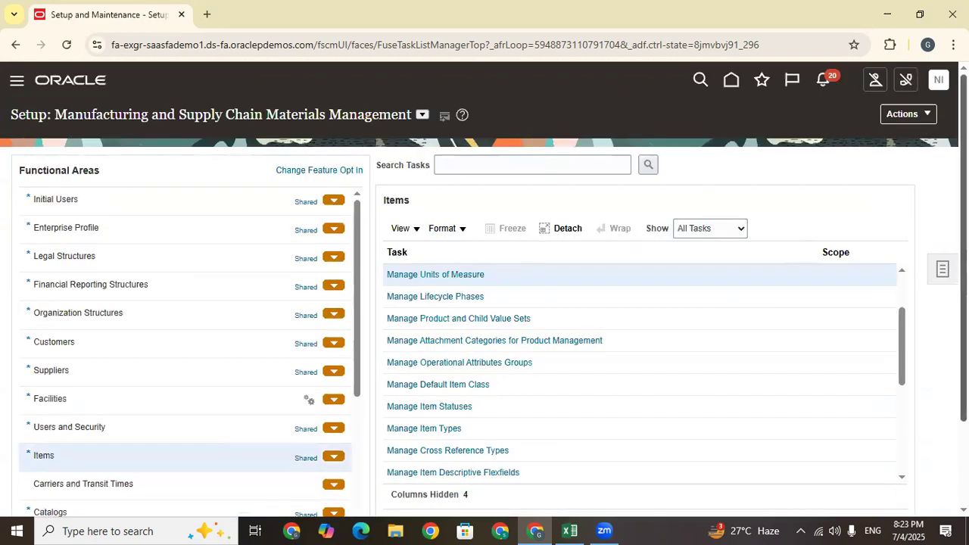
Copy the Manage Lifecycle Phases task name into Excel C117 and remove its hyperlink
{"action": "scroll", "coordinate": [409, 256], "scroll_direction": "down", "scroll_amount": 1}
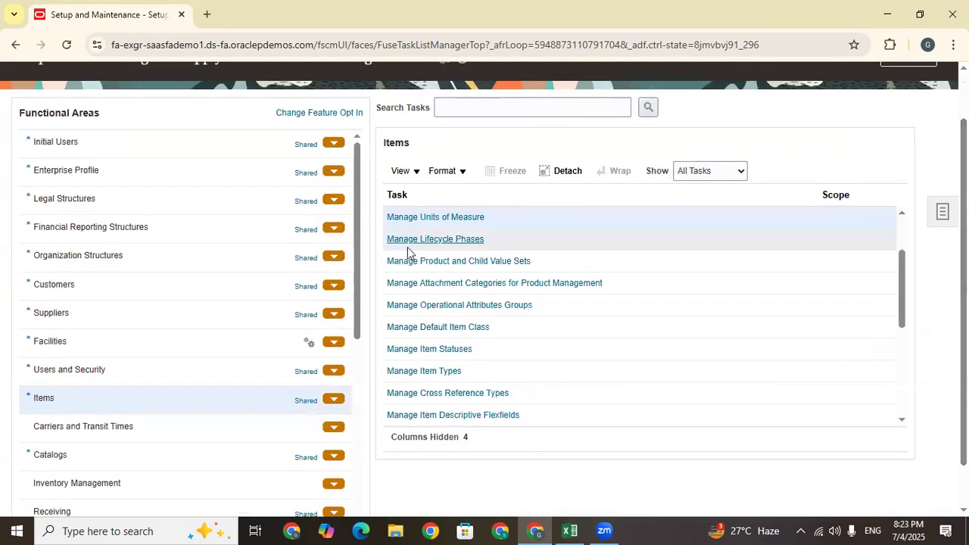
{"action": "left_click", "coordinate": [496, 240]}
{"action": "left_click_drag", "start_coordinate": [497, 242], "coordinate": [387, 241]}
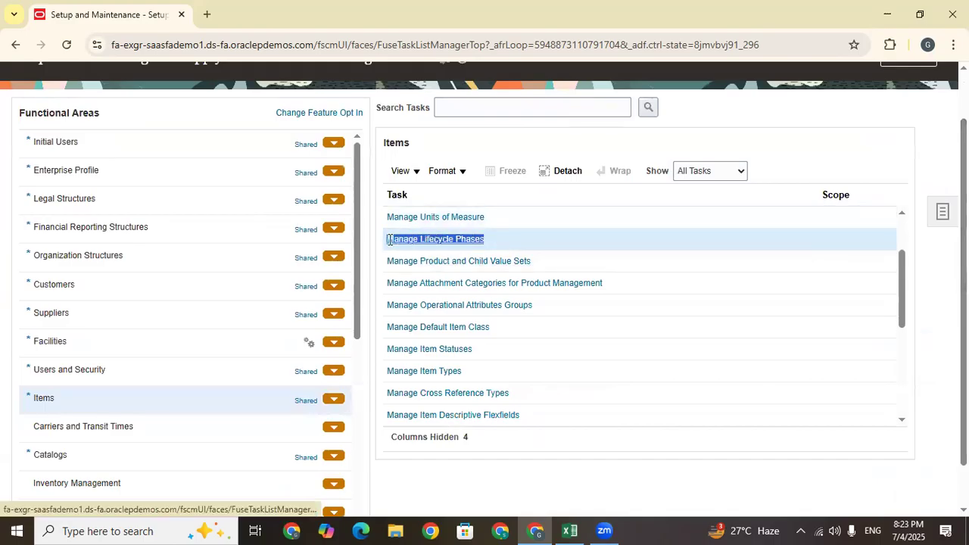
{"action": "left_click", "coordinate": [582, 528]}
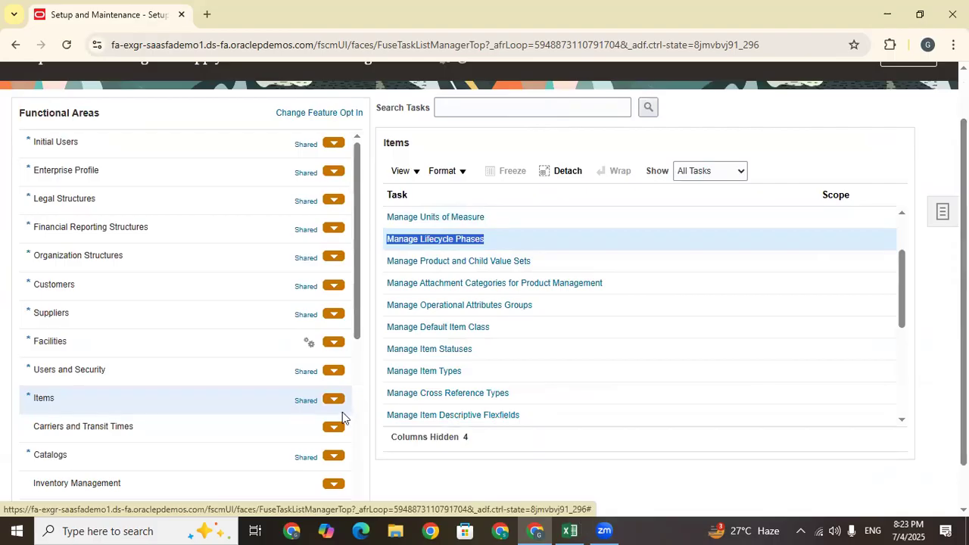
{"action": "right_click", "coordinate": [342, 416]}
{"action": "left_click", "coordinate": [360, 402]}
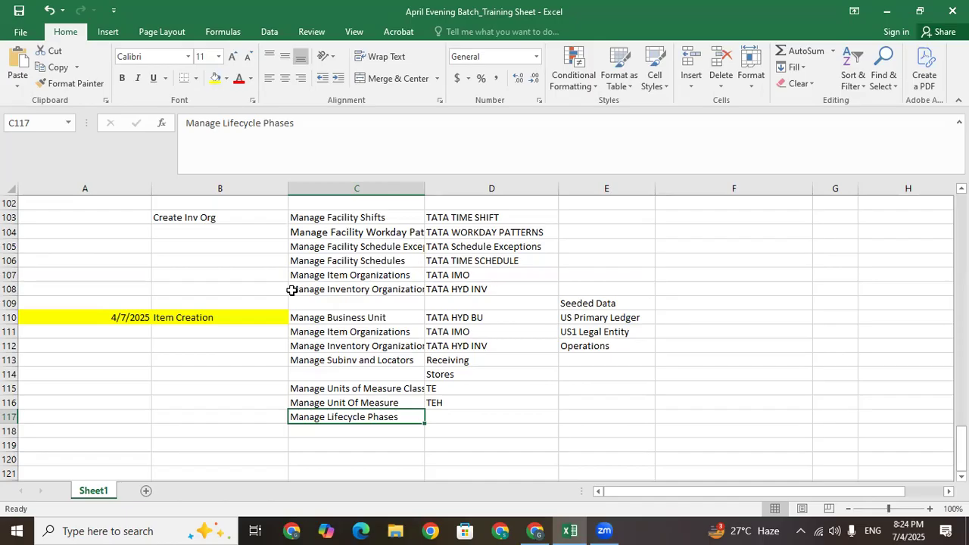
Review the Manage Lifecycle Phases entry logged in Excel cell C117
{"action": "left_click", "coordinate": [355, 432]}
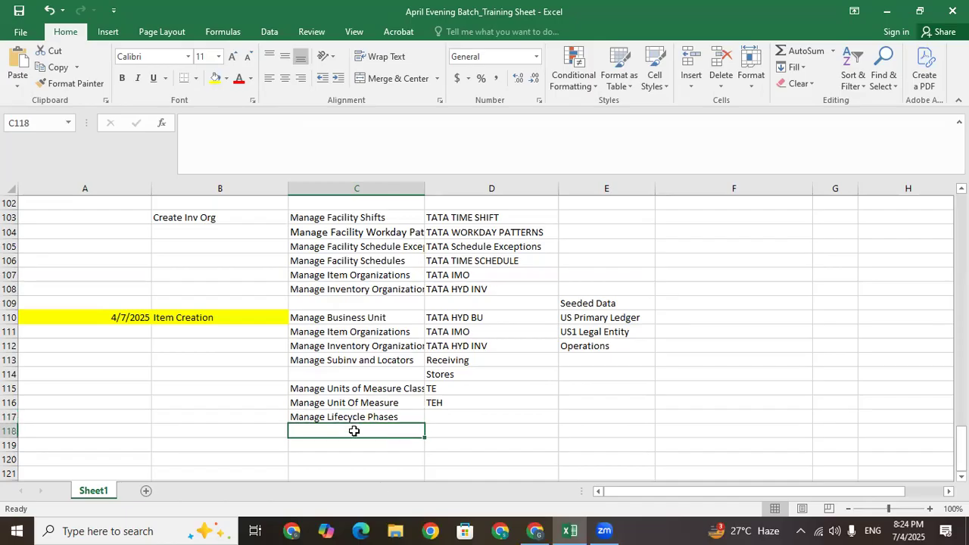
{"action": "left_click", "coordinate": [353, 414]}
{"action": "left_click", "coordinate": [444, 417]}
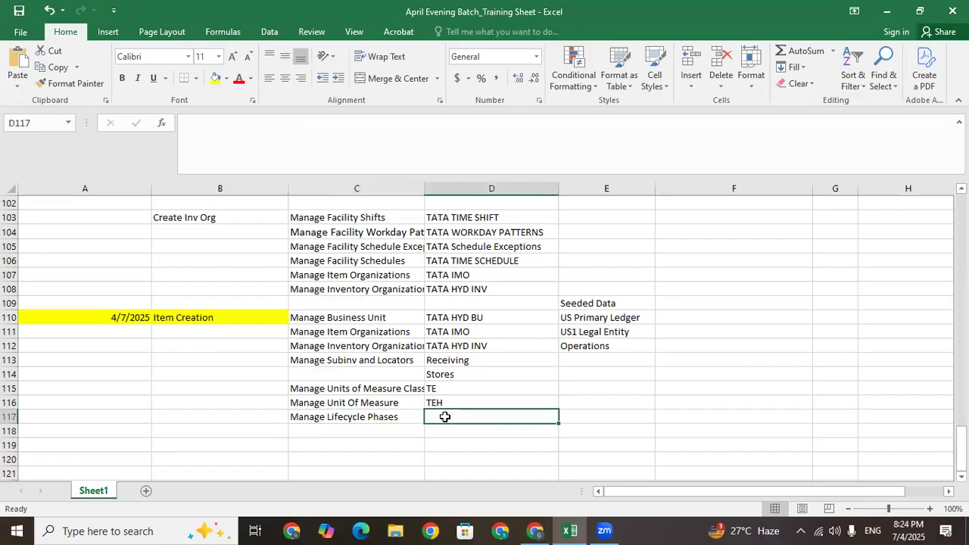
{"action": "left_click", "coordinate": [392, 418]}
{"action": "left_click", "coordinate": [446, 419]}
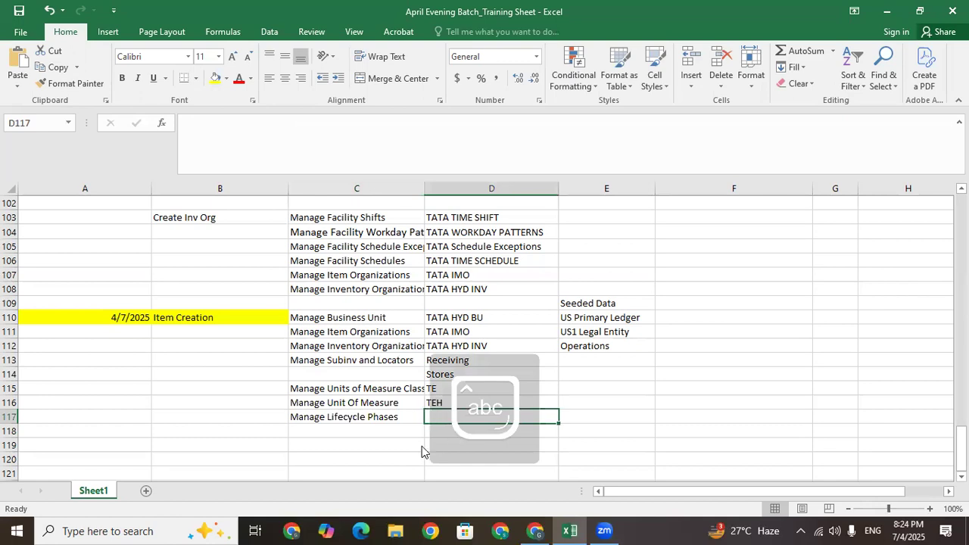
Search Manage Lifecycle Phases to list all existing phases, AD Design through AD Obsolete
{"action": "key", "text": "alt+Tab"}
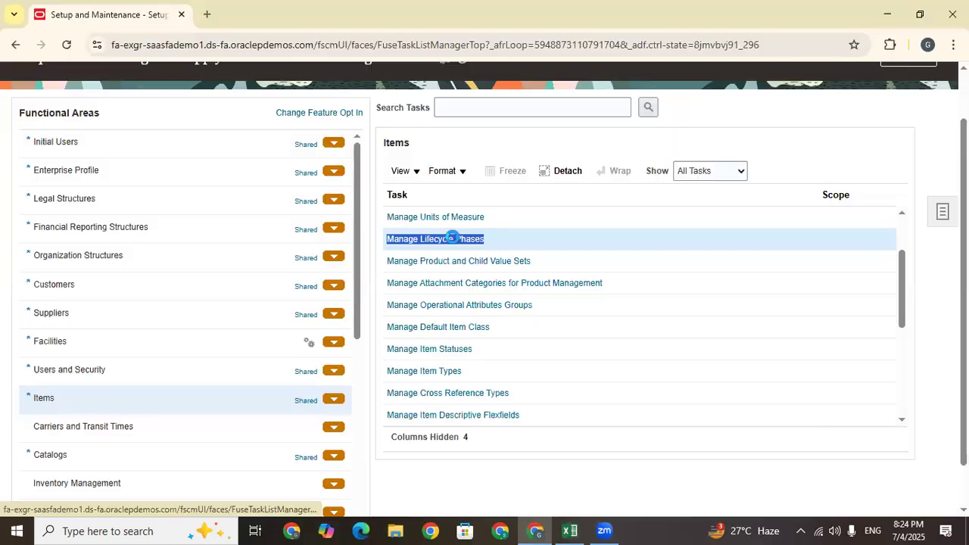
{"action": "left_click", "coordinate": [453, 238]}
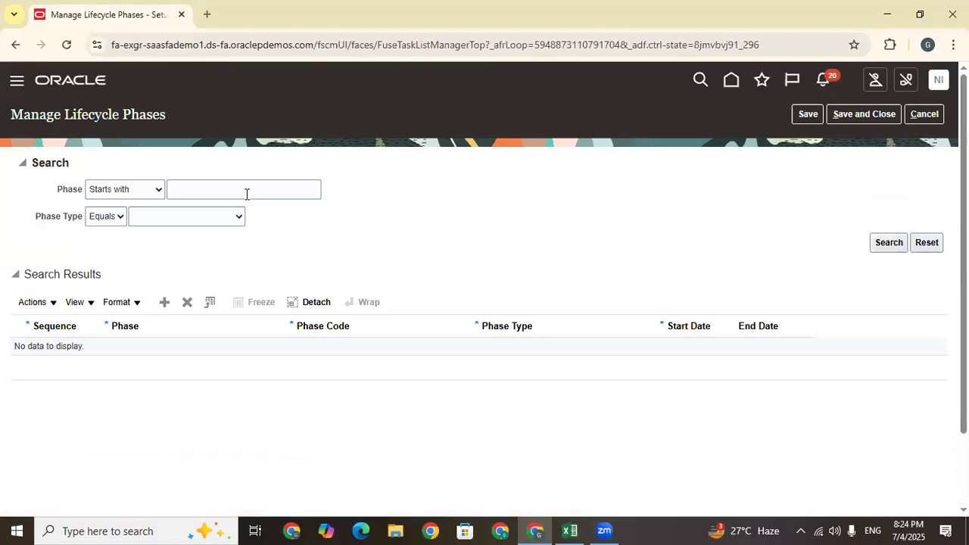
{"action": "left_click", "coordinate": [899, 242]}
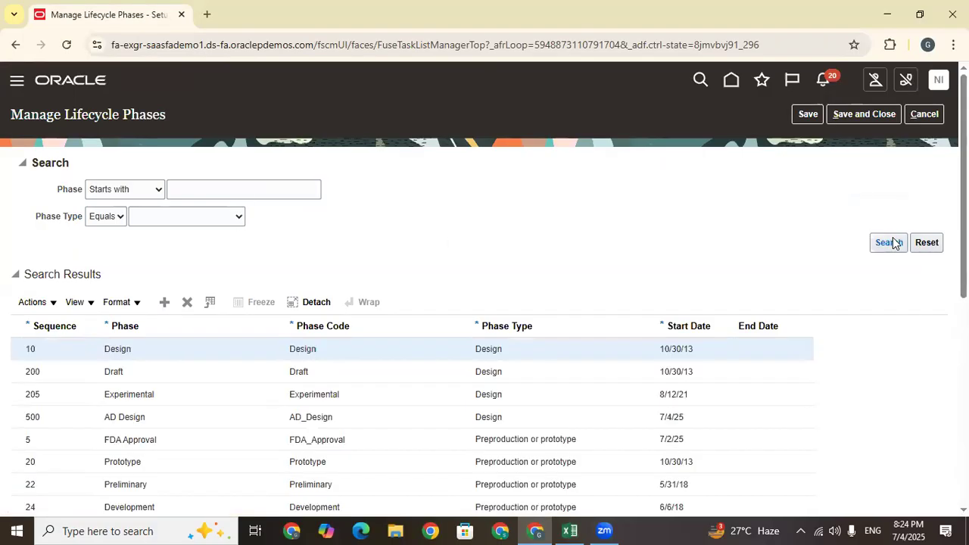
{"action": "scroll", "coordinate": [606, 149], "scroll_direction": "down", "scroll_amount": 5}
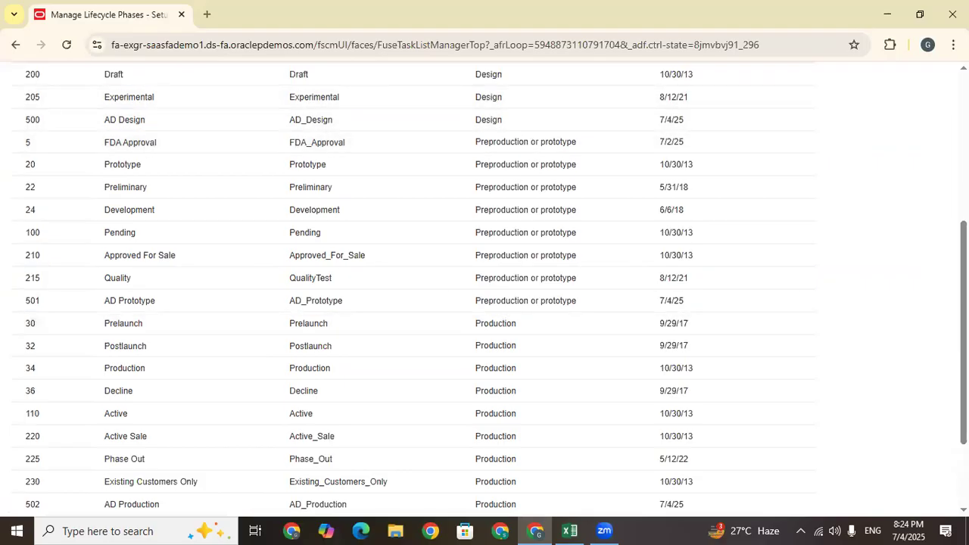
{"action": "scroll", "coordinate": [505, 325], "scroll_direction": "down", "scroll_amount": 3}
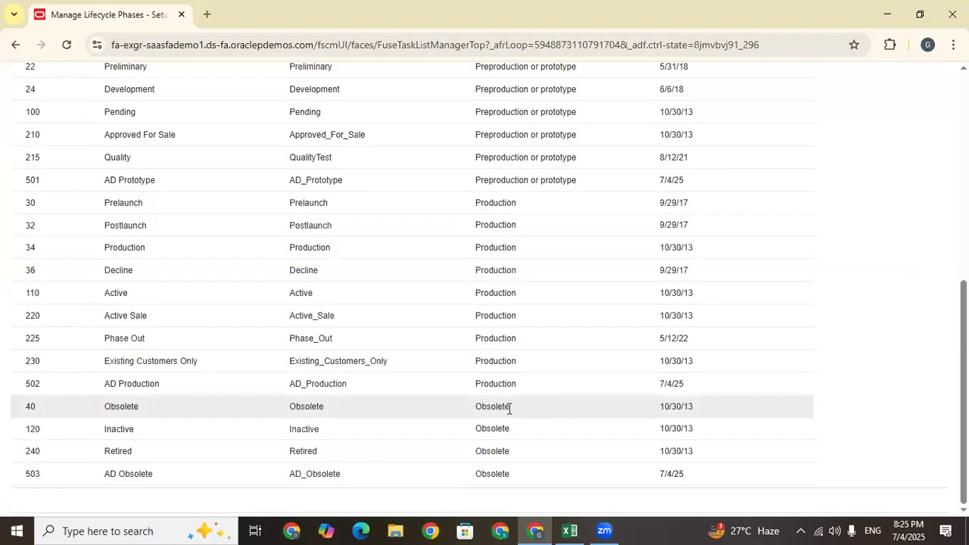
{"action": "left_click_drag", "start_coordinate": [510, 409], "coordinate": [482, 404]}
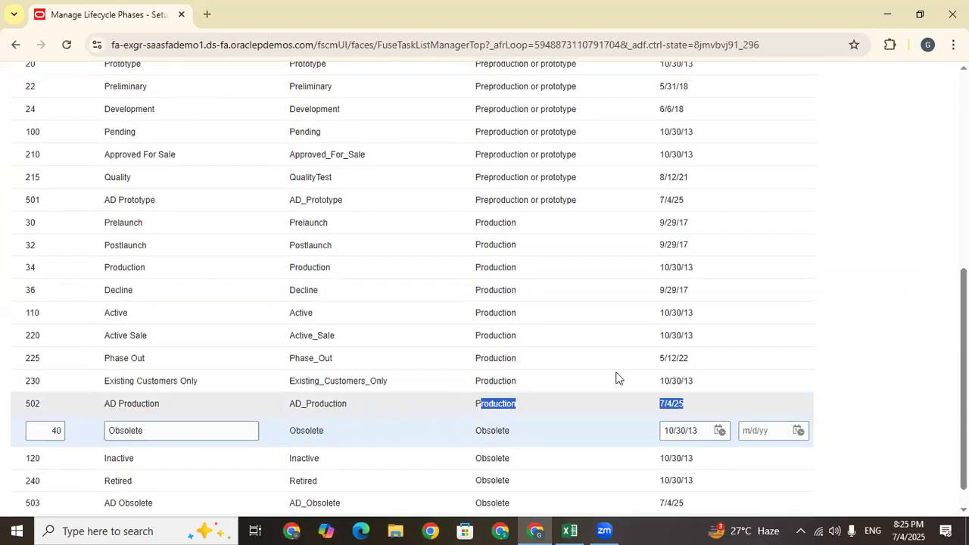
{"action": "scroll", "coordinate": [616, 378], "scroll_direction": "up", "scroll_amount": 1}
{"action": "scroll", "coordinate": [385, 220], "scroll_direction": "up", "scroll_amount": 3}
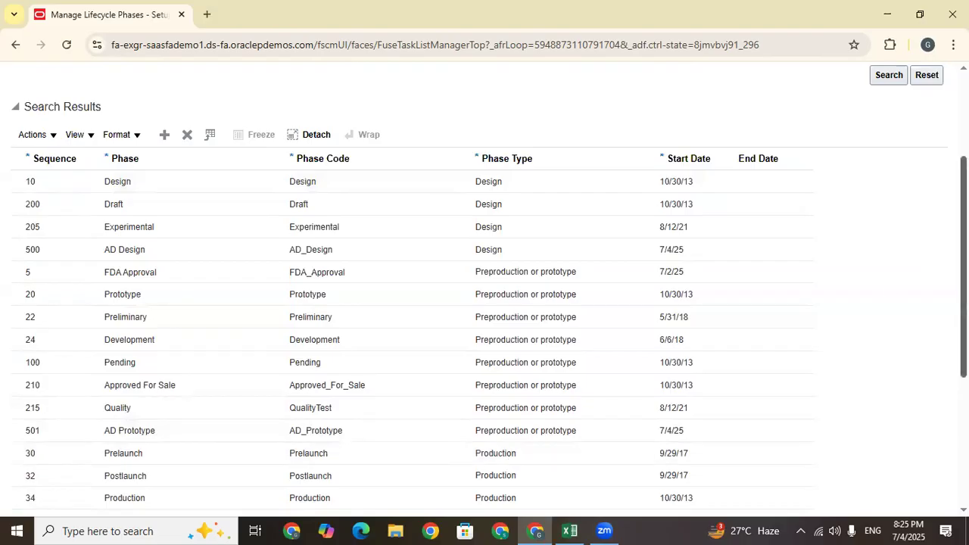
{"action": "left_click_drag", "start_coordinate": [963, 267], "coordinate": [963, 394]}
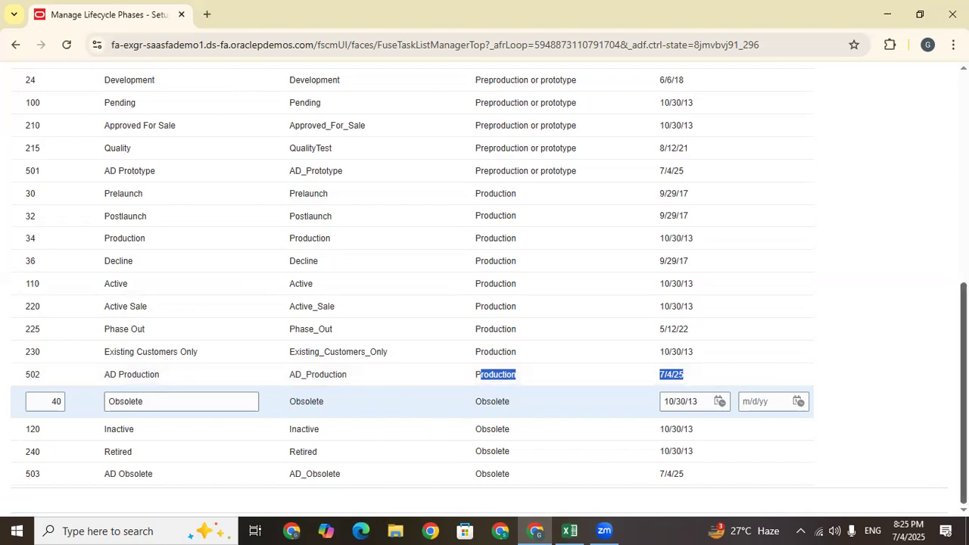
{"action": "scroll", "coordinate": [784, 165], "scroll_direction": "up", "scroll_amount": 4}
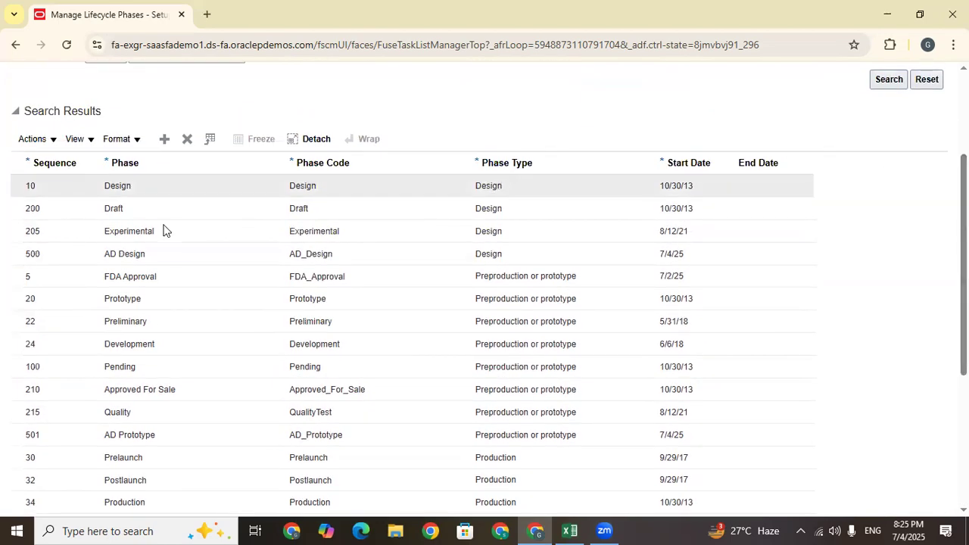
{"action": "scroll", "coordinate": [94, 230], "scroll_direction": "down", "scroll_amount": 4}
{"action": "scroll", "coordinate": [182, 170], "scroll_direction": "up", "scroll_amount": 6}
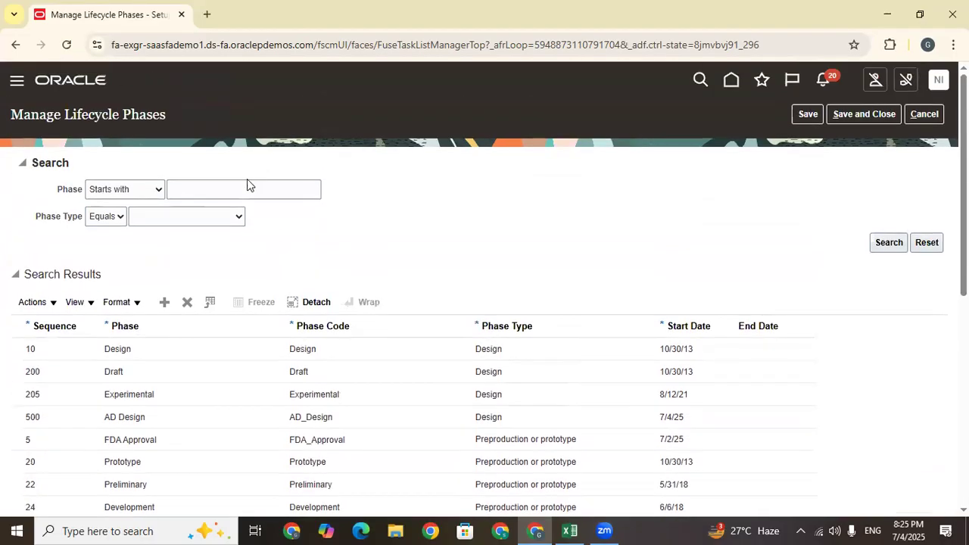
Add a new lifecycle phase row with sequence 600 and name Tata Design
{"action": "left_click", "coordinate": [164, 302]}
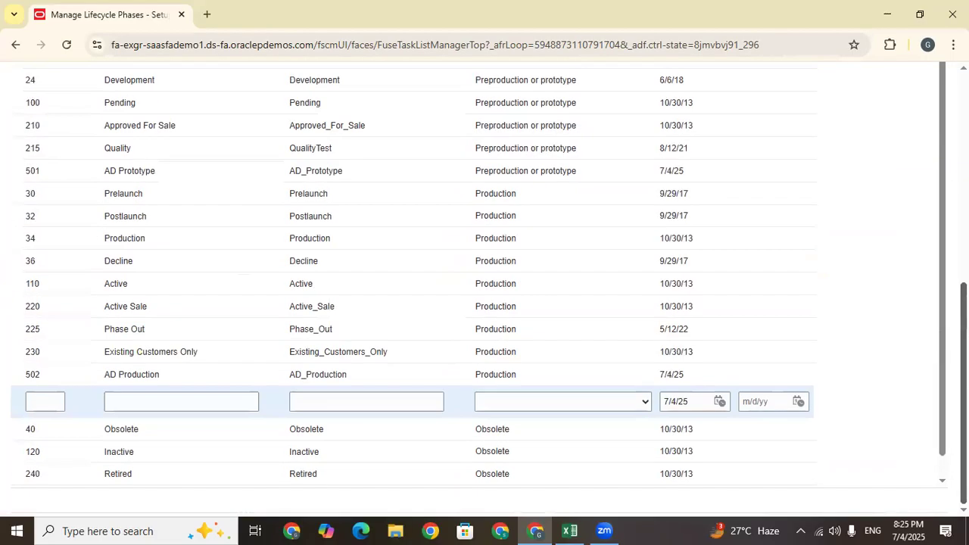
{"action": "left_click", "coordinate": [54, 403]}
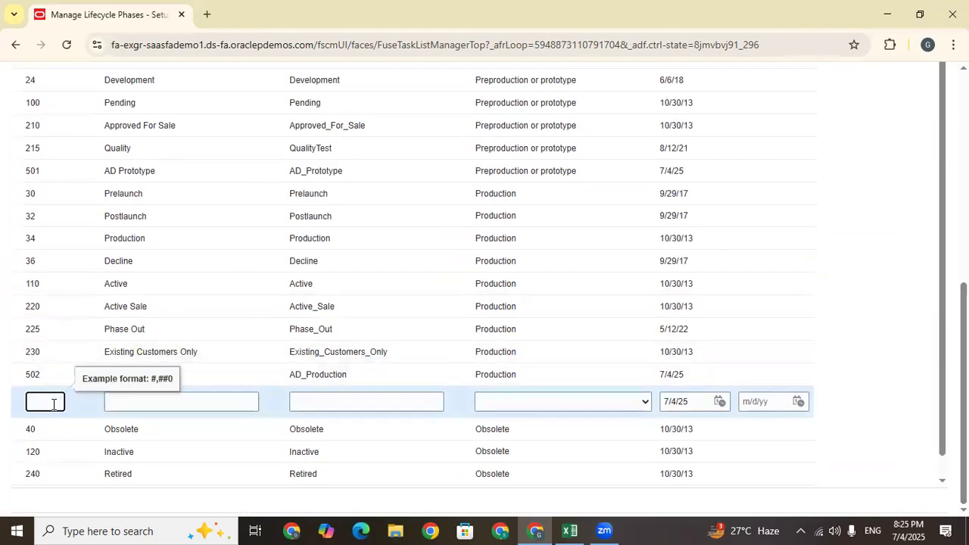
{"action": "type", "text": "500"}
{"action": "left_click", "coordinate": [157, 401]}
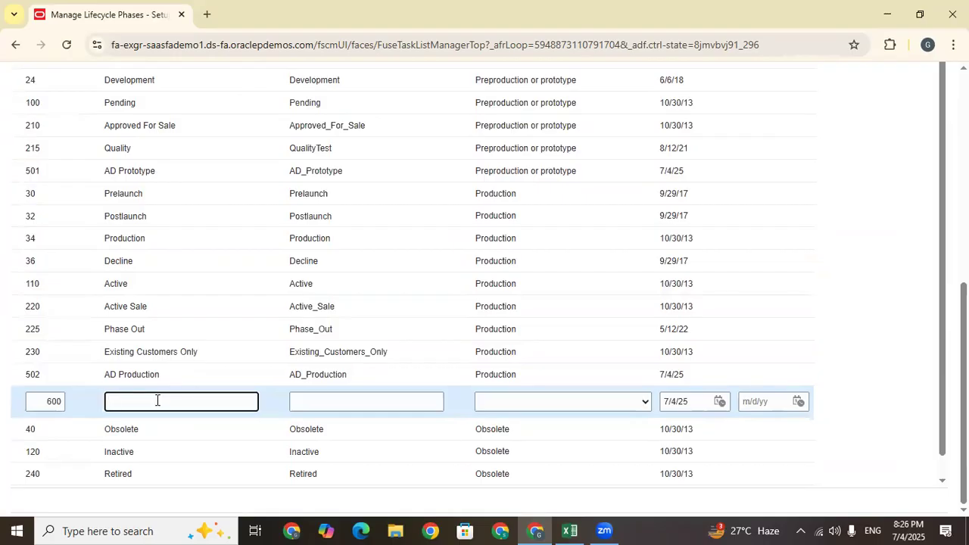
{"action": "type", "text": "Tata Design"}
Give the Tata Design phase code Tata_Design and phase type Design
{"action": "left_click_drag", "start_coordinate": [157, 400], "coordinate": [54, 395]}
{"action": "key", "text": "ctrl+c"}
{"action": "left_click", "coordinate": [356, 400]}
{"action": "key", "text": "ctrl+v"}
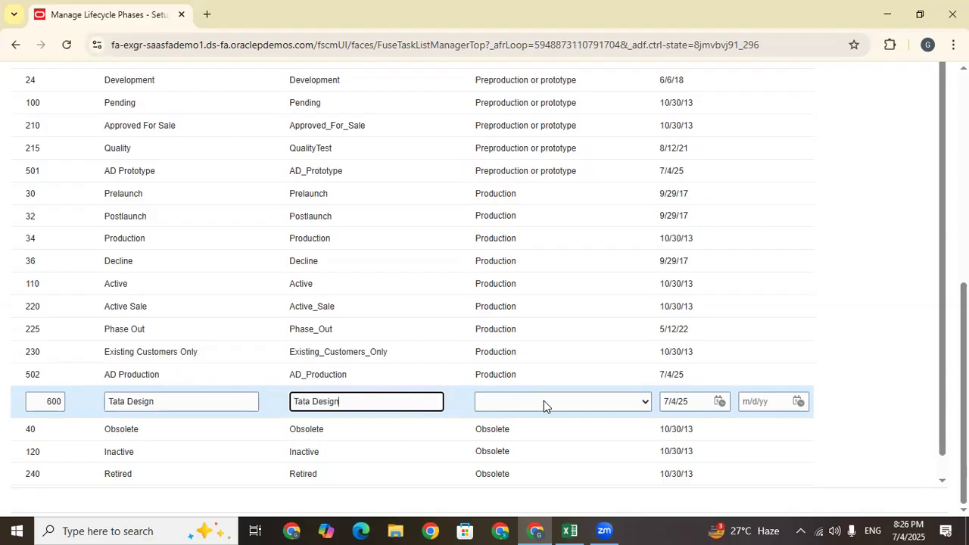
{"action": "left_click", "coordinate": [576, 401]}
{"action": "left_click", "coordinate": [536, 436]}
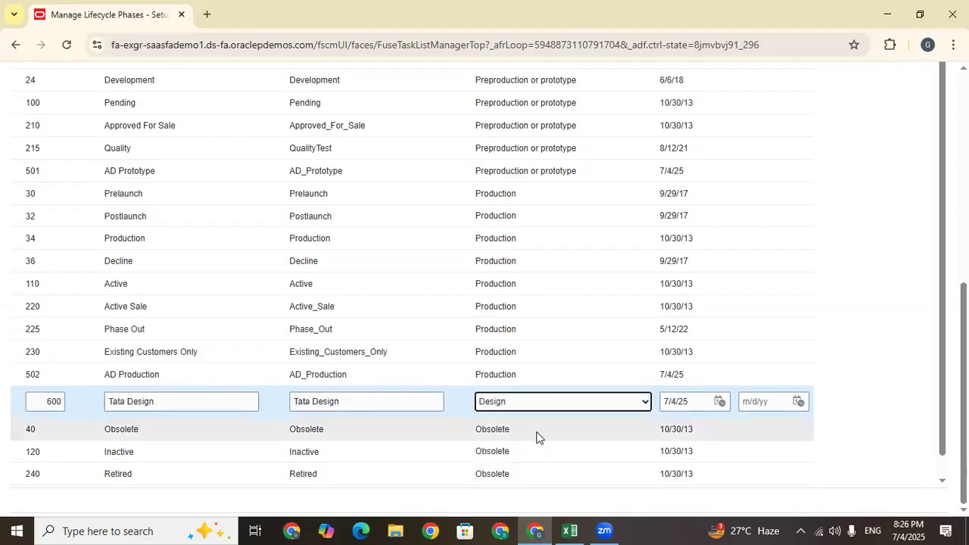
{"action": "scroll", "coordinate": [854, 377], "scroll_direction": "up", "scroll_amount": 10}
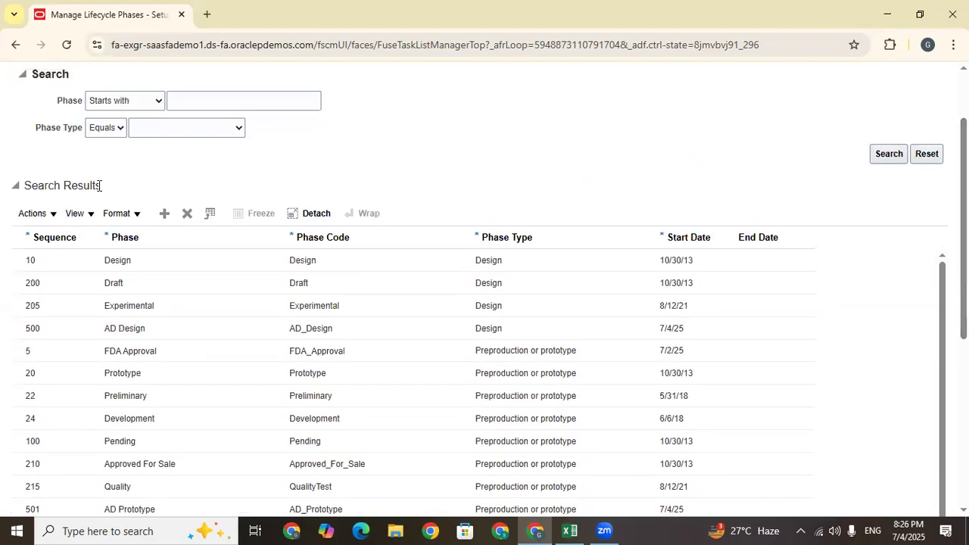
{"action": "left_click", "coordinate": [163, 214]}
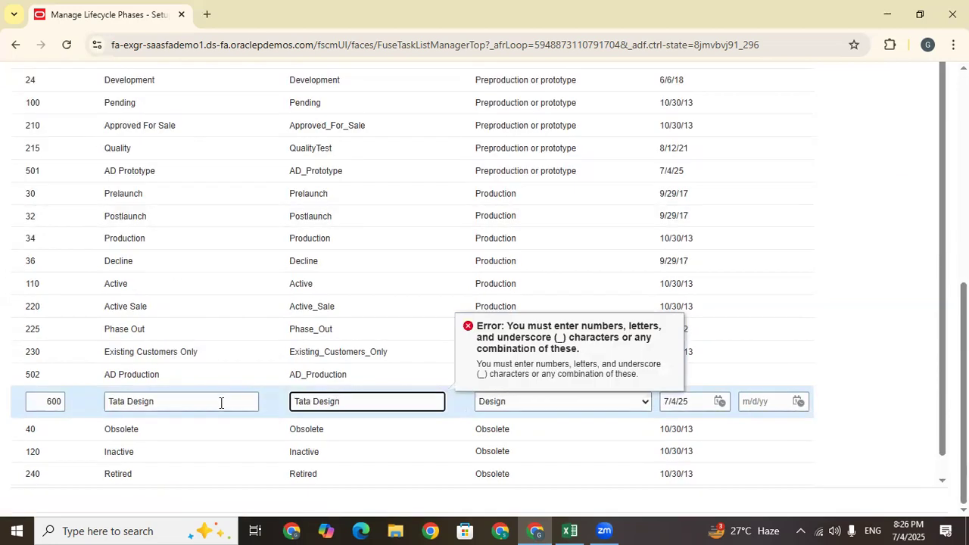
{"action": "left_click", "coordinate": [313, 401]}
{"action": "key", "text": "BackSpace"}
{"action": "type", "text": "_"}
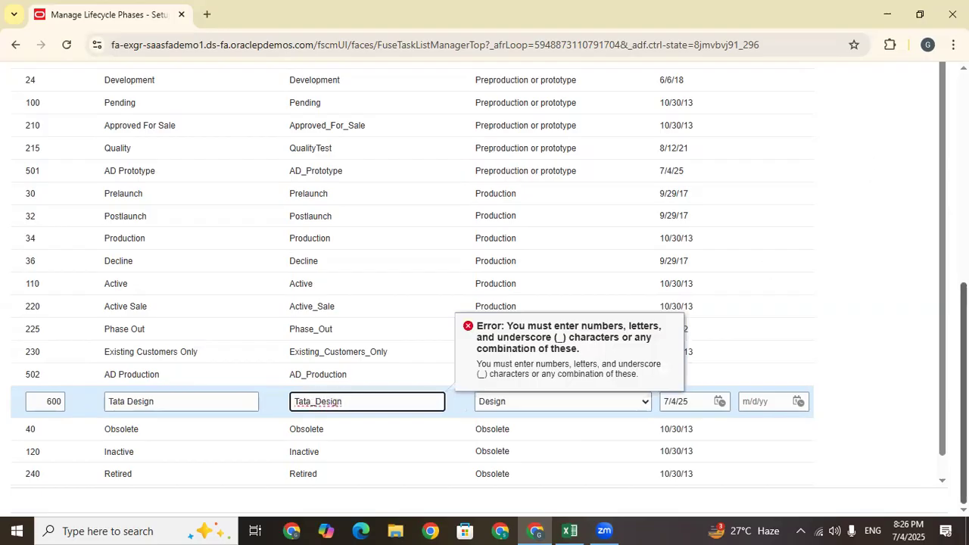
{"action": "scroll", "coordinate": [891, 193], "scroll_direction": "up", "scroll_amount": 10}
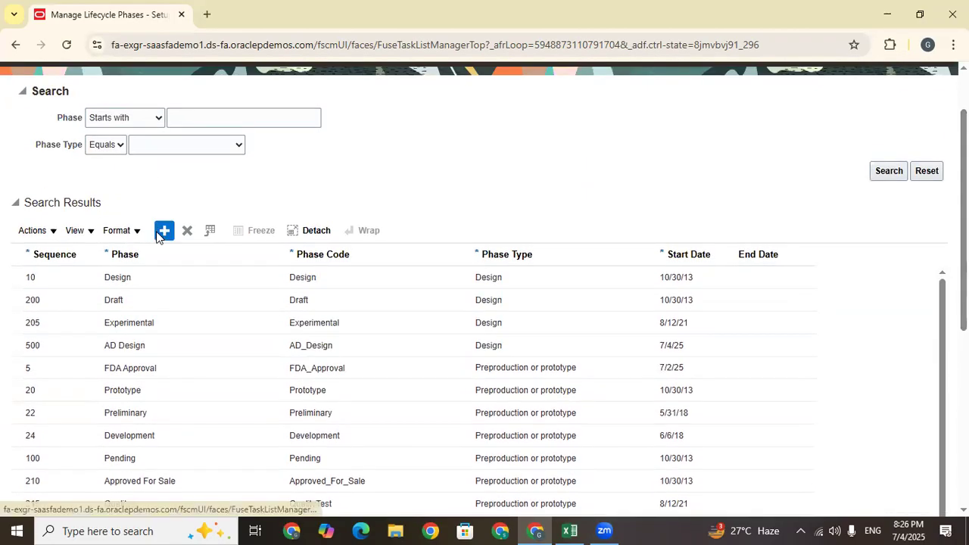
Enter sequence 601 and name Tata Preproduction in the next phase row
{"action": "scroll", "coordinate": [390, 180], "scroll_direction": "down", "scroll_amount": 7}
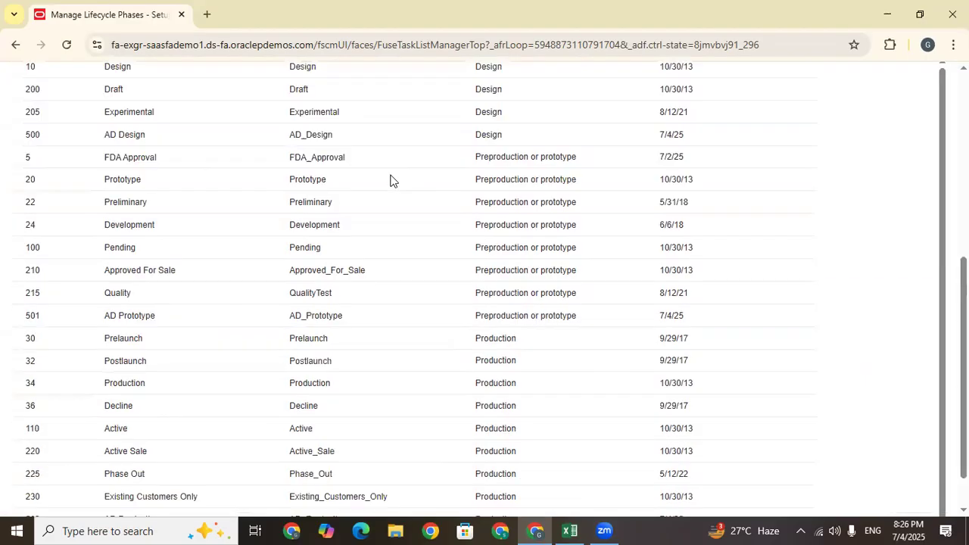
{"action": "left_click", "coordinate": [34, 405]}
{"action": "type", "text": "601"}
{"action": "left_click", "coordinate": [173, 406]}
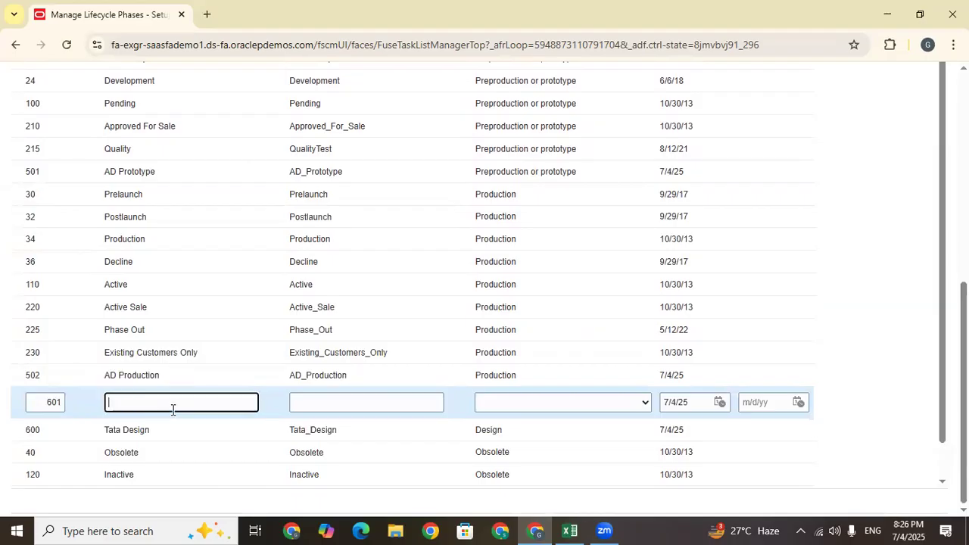
{"action": "type", "text": "Tata Preproduction"}
Set phase 601's code to Tata_Preproduction and type Preproduction or prototype
{"action": "left_click_drag", "start_coordinate": [190, 403], "coordinate": [53, 407]}
{"action": "key", "text": "ctrl+c"}
{"action": "left_click", "coordinate": [293, 404]}
{"action": "key", "text": "ctrl+v"}
{"action": "left_click", "coordinate": [313, 402]}
{"action": "key", "text": "BackSpace"}
{"action": "type", "text": "_"}
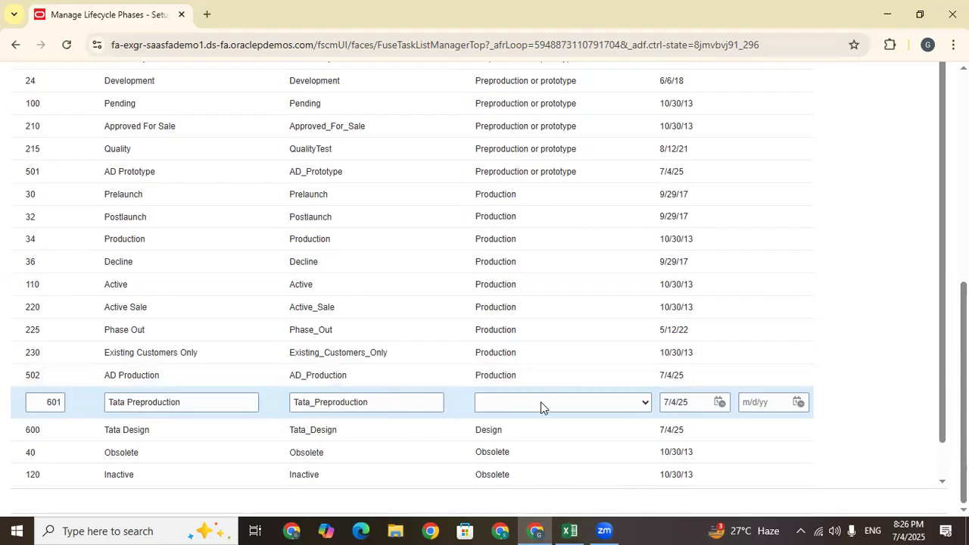
{"action": "left_click", "coordinate": [540, 403]}
{"action": "left_click", "coordinate": [515, 472]}
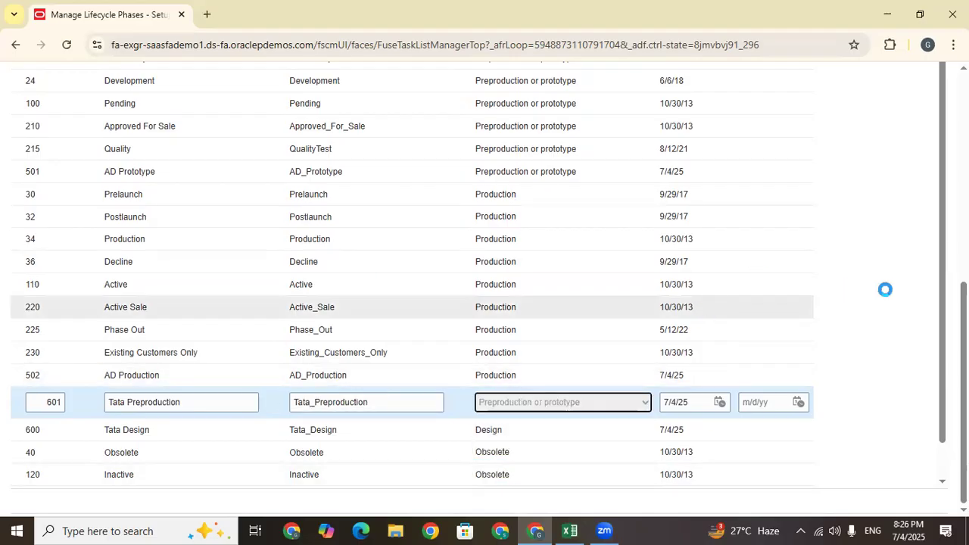
{"action": "scroll", "coordinate": [136, 134], "scroll_direction": "up", "scroll_amount": 5}
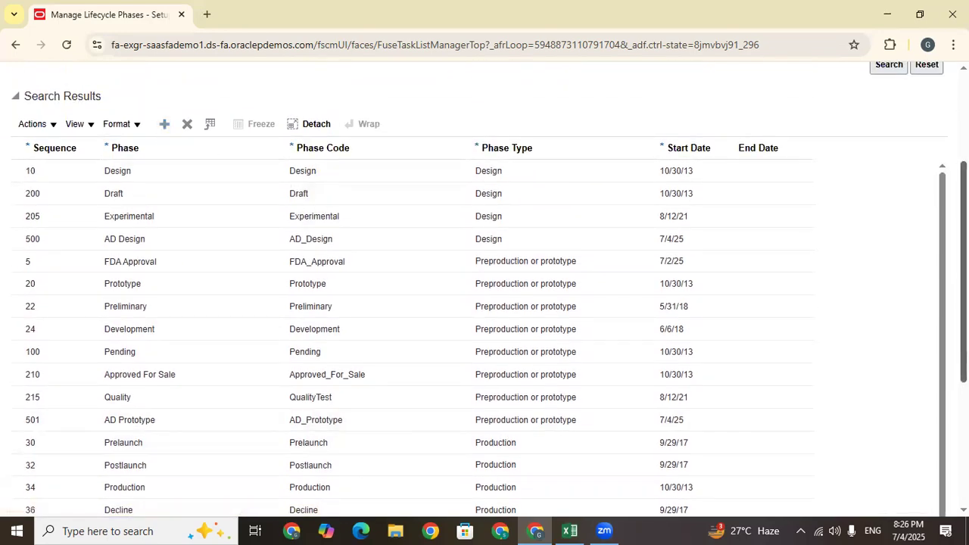
Enter sequence 602 and name Tata Production in the third new phase row
{"action": "left_click_drag", "start_coordinate": [965, 280], "coordinate": [965, 402]}
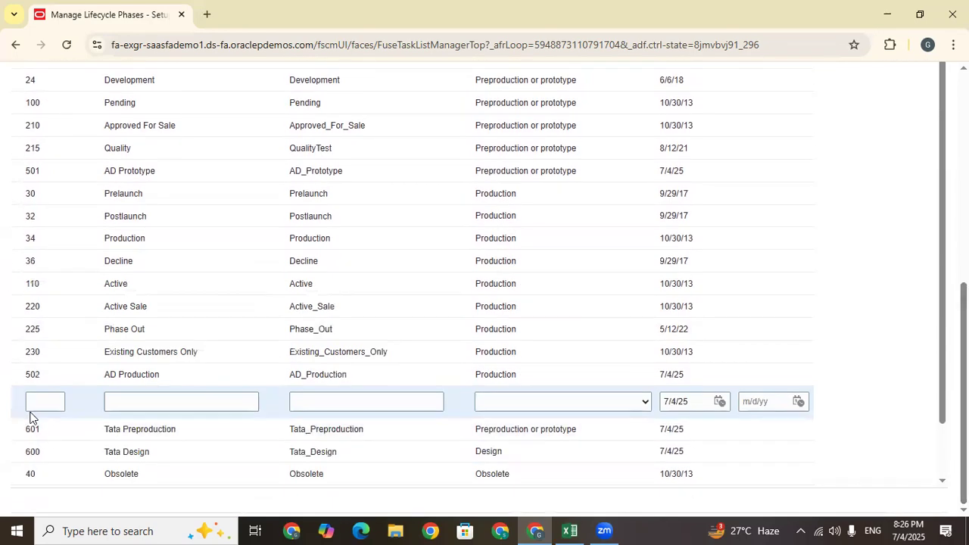
{"action": "left_click", "coordinate": [49, 396]}
{"action": "type", "text": "602"}
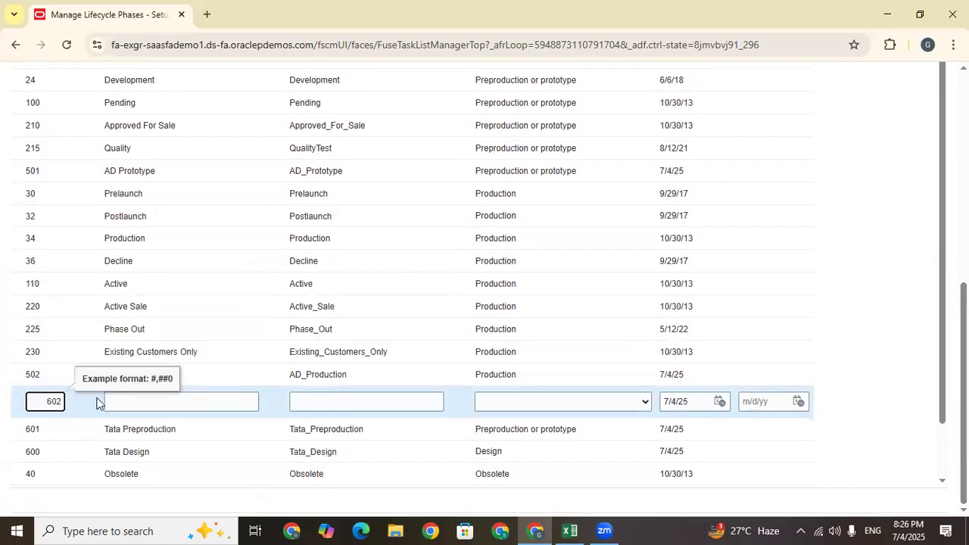
{"action": "left_click", "coordinate": [137, 401]}
{"action": "type", "text": "Tat"}
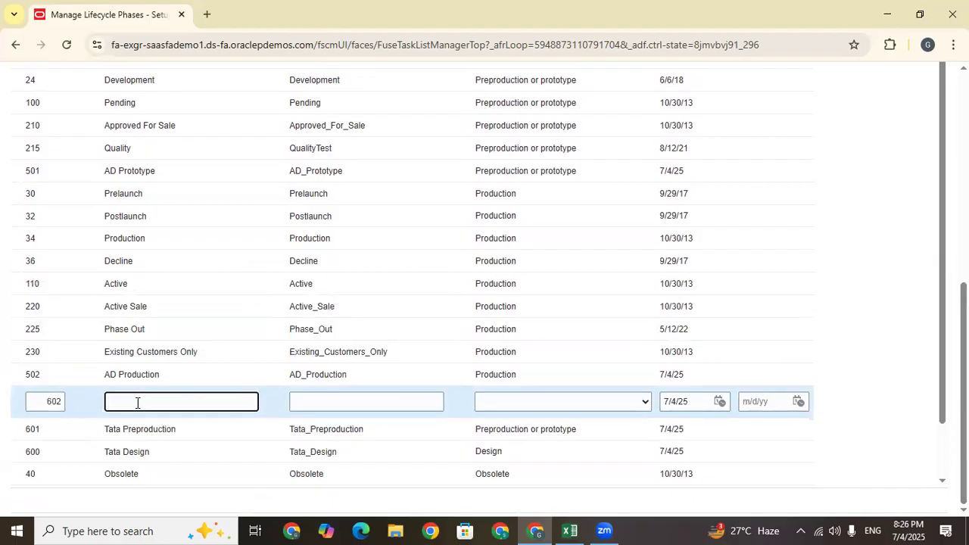
{"action": "type", "text": "a Production"}
Set phase 602's code to Tata_Production and type Production, then add another blank row
{"action": "left_click", "coordinate": [338, 401]}
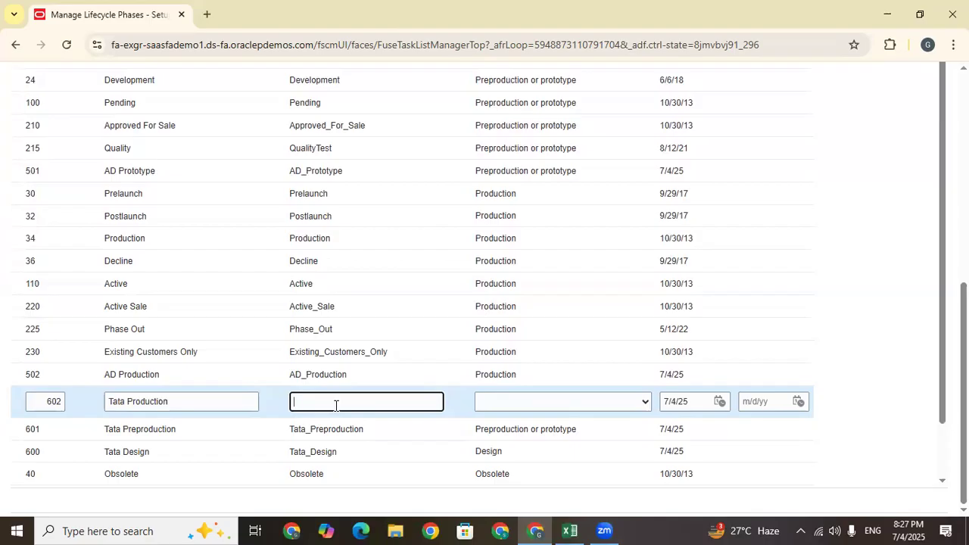
{"action": "key", "text": "ctrl+v"}
{"action": "key", "text": "shift+Tab"}
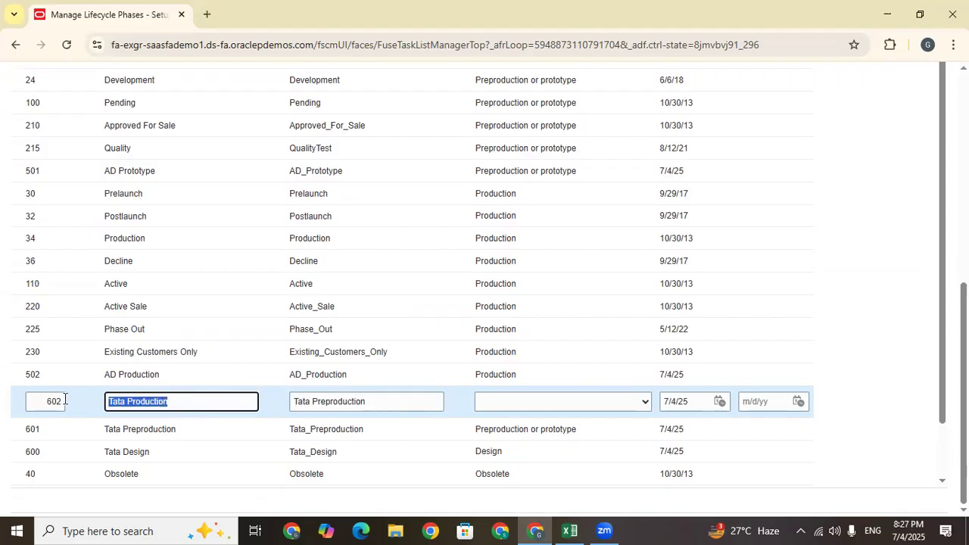
{"action": "key", "text": "Tab"}
{"action": "key", "text": "ctrl+v"}
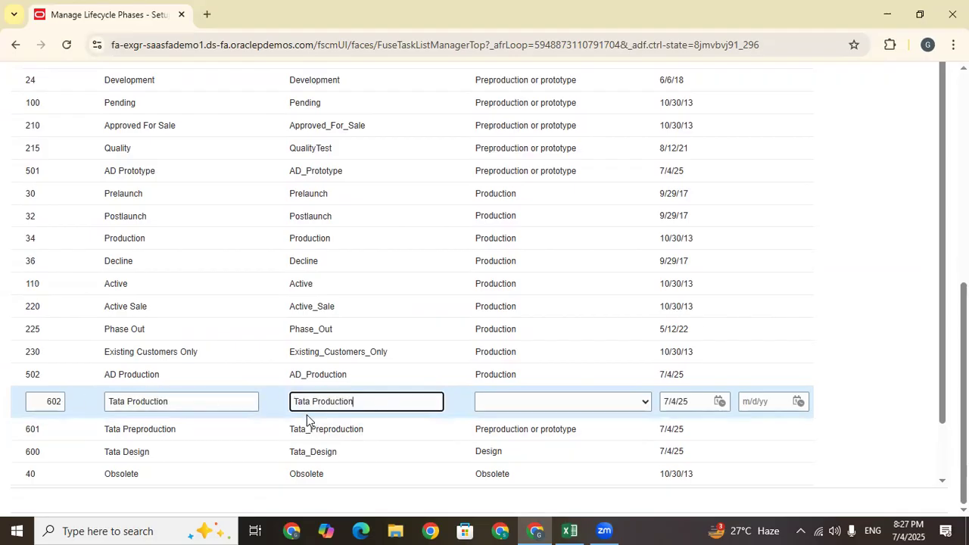
{"action": "left_click", "coordinate": [315, 401]}
{"action": "key", "text": "BackSpace"}
{"action": "type", "text": "_"}
{"action": "left_click", "coordinate": [504, 408]}
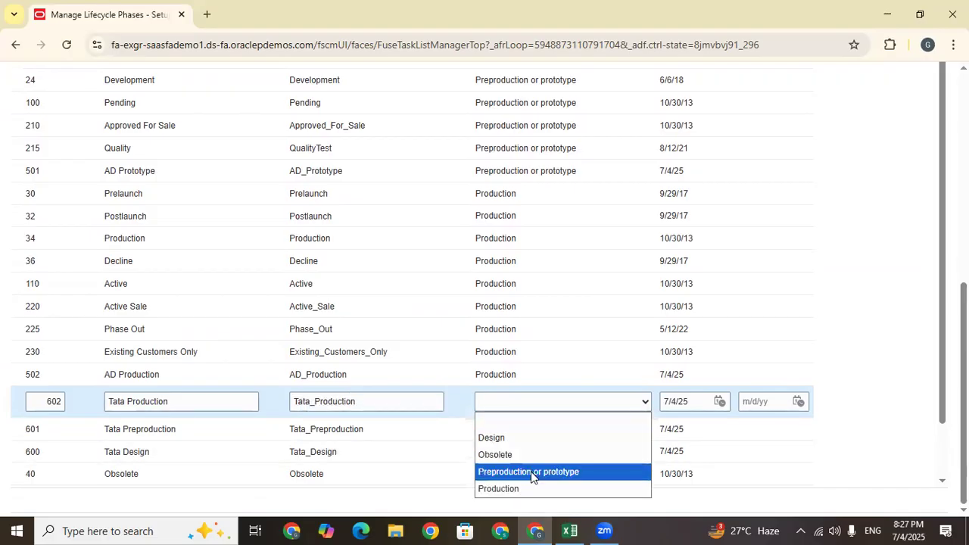
{"action": "left_click", "coordinate": [509, 488]}
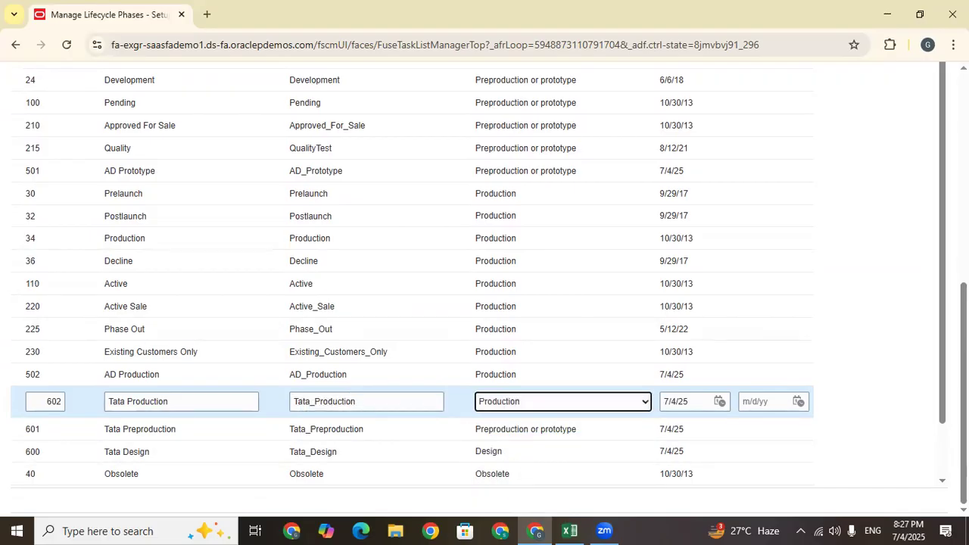
{"action": "scroll", "coordinate": [485, 288], "scroll_direction": "up", "scroll_amount": 4}
{"action": "left_click", "coordinate": [165, 137]}
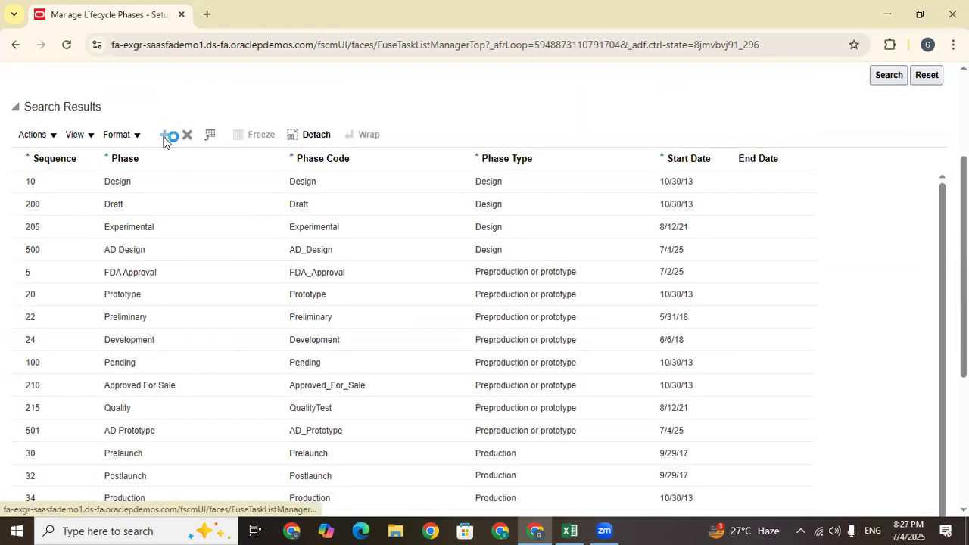
Fill the new row as 604 Tata Inactive, code Tata_Inactive, phase type Obsolete
{"action": "left_click", "coordinate": [47, 403]}
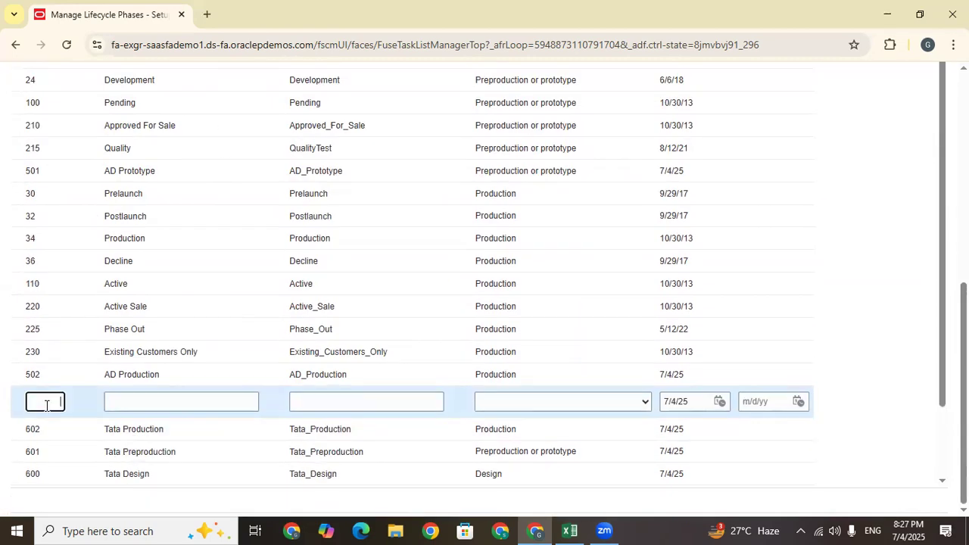
{"action": "type", "text": "604"}
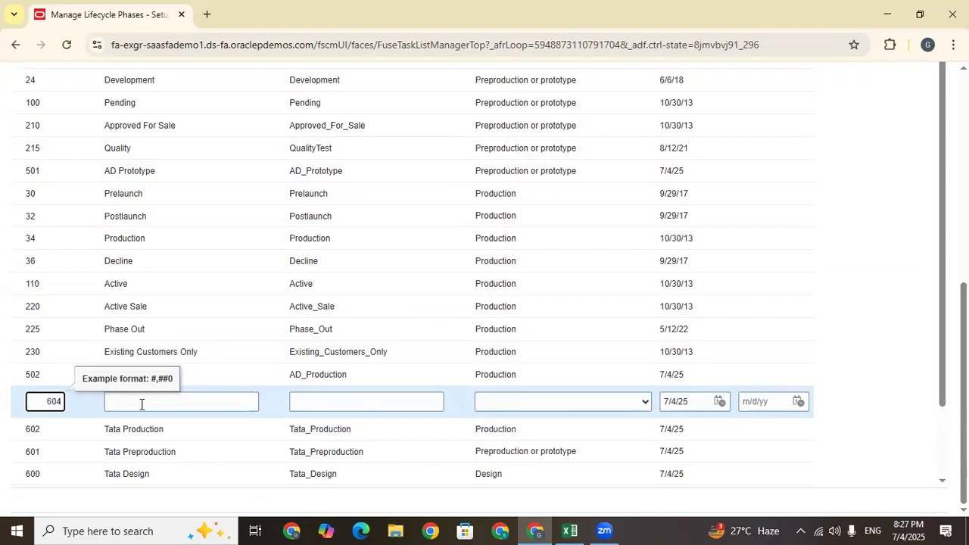
{"action": "left_click", "coordinate": [141, 404]}
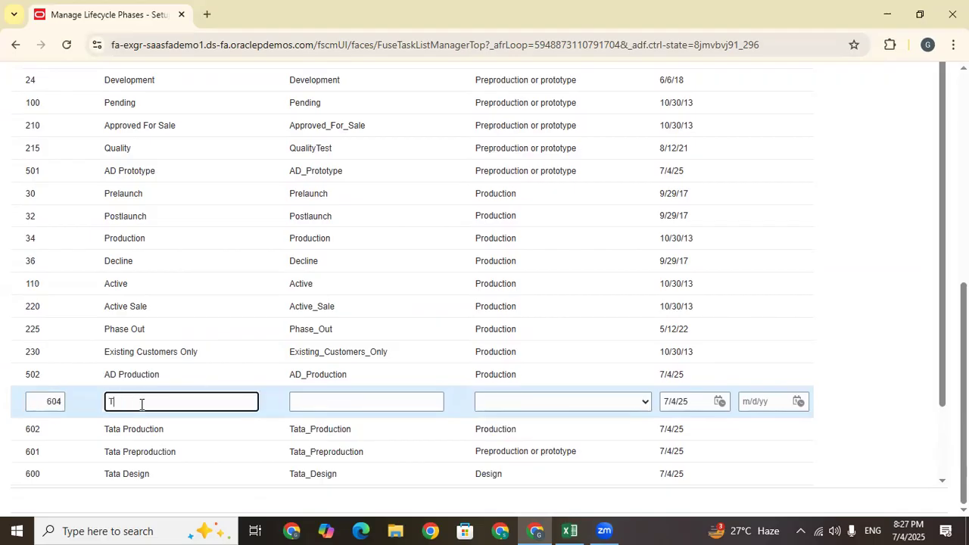
{"action": "type", "text": "Tata Ind"}
{"action": "left_click_drag", "start_coordinate": [170, 401], "coordinate": [79, 391]}
{"action": "left_click", "coordinate": [340, 401]}
{"action": "key", "text": "ctrl+v"}
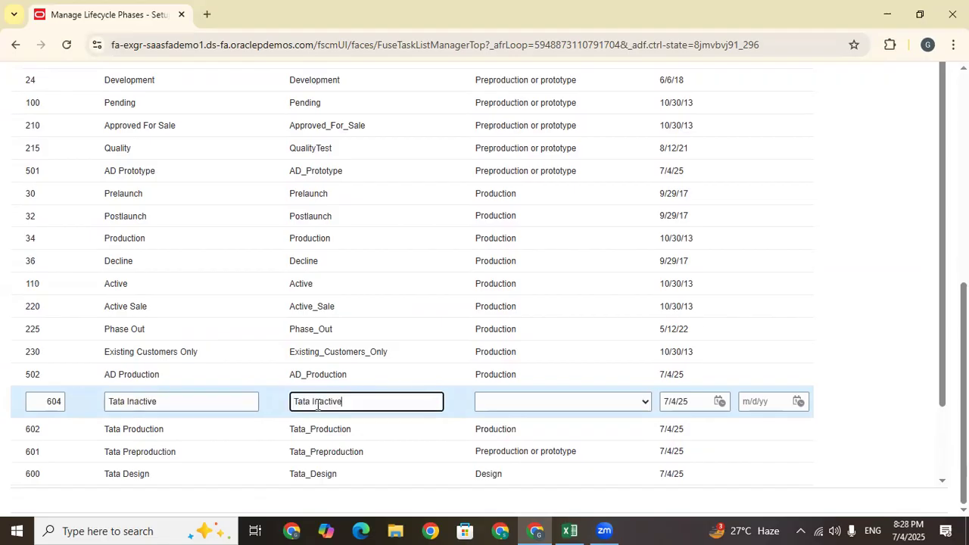
{"action": "key", "text": "BackSpace"}
{"action": "type", "text": "_"}
{"action": "left_click", "coordinate": [502, 404]}
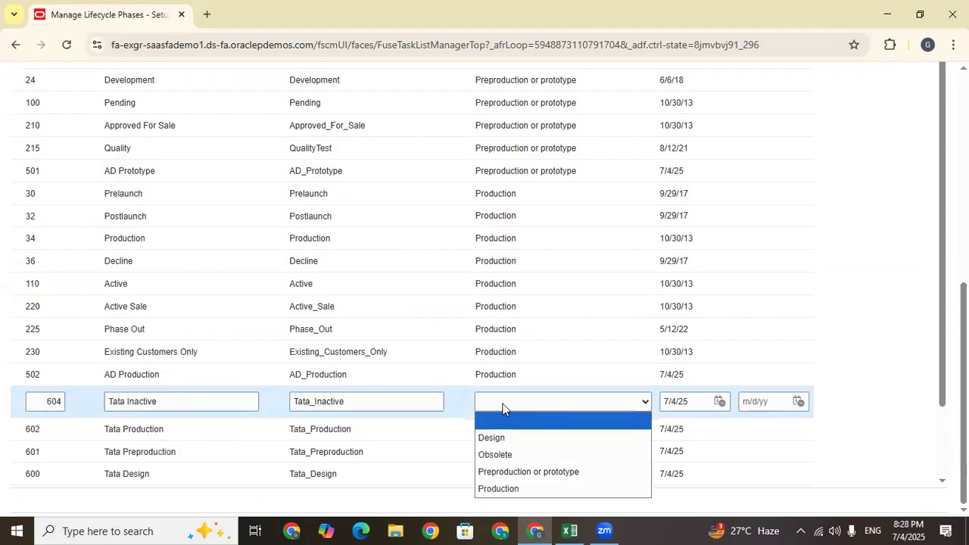
{"action": "left_click", "coordinate": [497, 454]}
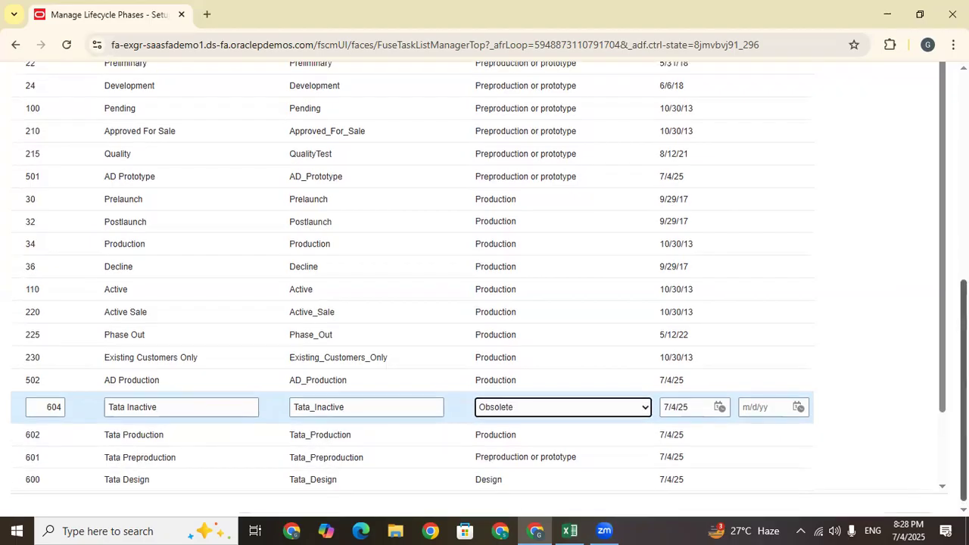
Copy the Tata Design phase name and bring up the Excel training sheet
{"action": "left_click", "coordinate": [155, 479]}
{"action": "left_click_drag", "start_coordinate": [156, 479], "coordinate": [104, 502]}
{"action": "key", "text": "ctrl+c"}
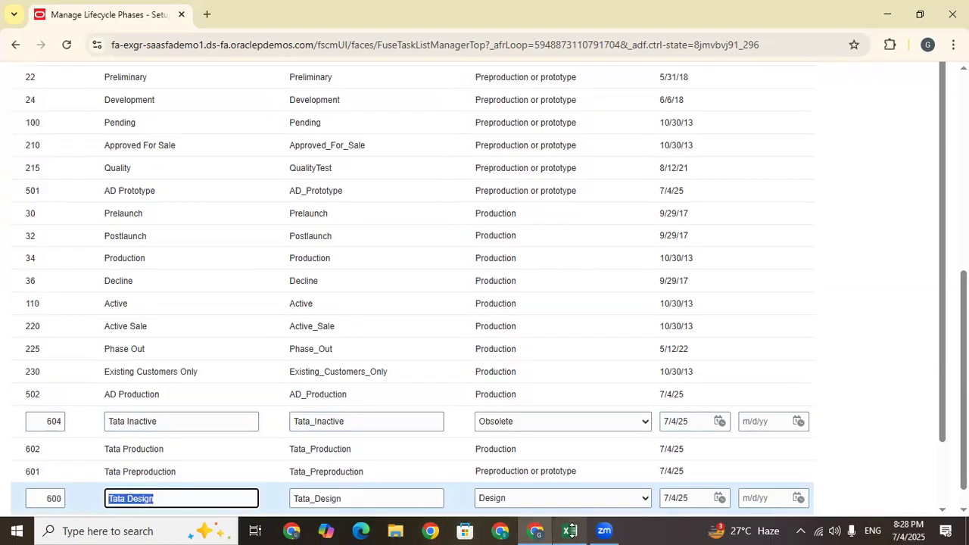
{"action": "left_click", "coordinate": [569, 530]}
Log Tata Design and Tata Preproduction in Excel cells D117 and D118
{"action": "key", "text": "ctrl+v"}
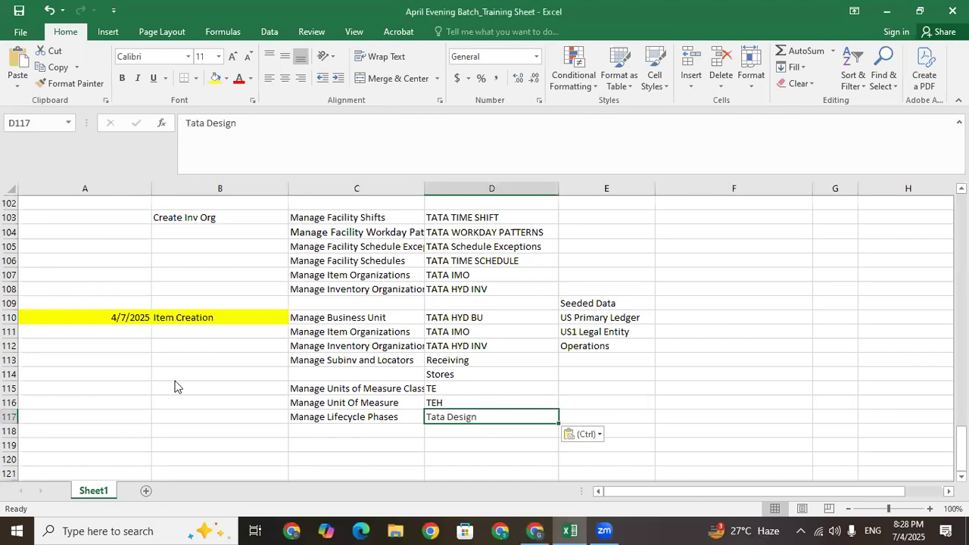
{"action": "key", "text": "alt+Tab"}
{"action": "left_click", "coordinate": [179, 470]}
{"action": "key", "text": "ctrl+c"}
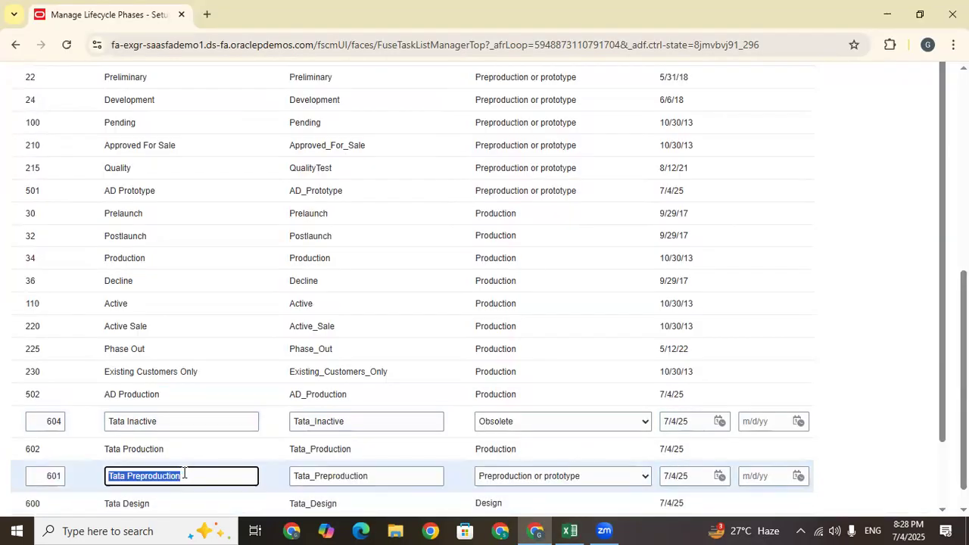
{"action": "key", "text": "alt+Tab"}
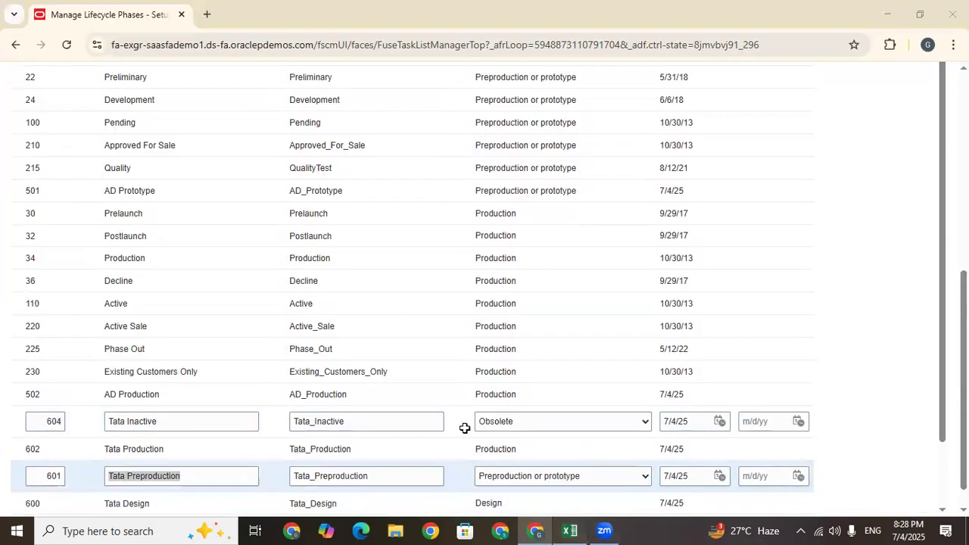
{"action": "key", "text": "ctrl+v"}
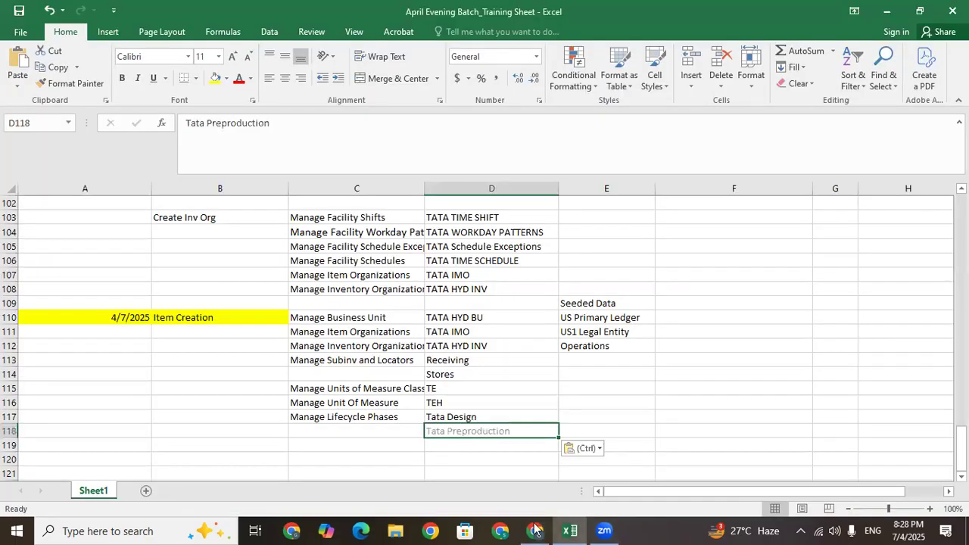
{"action": "key", "text": "alt+Tab"}
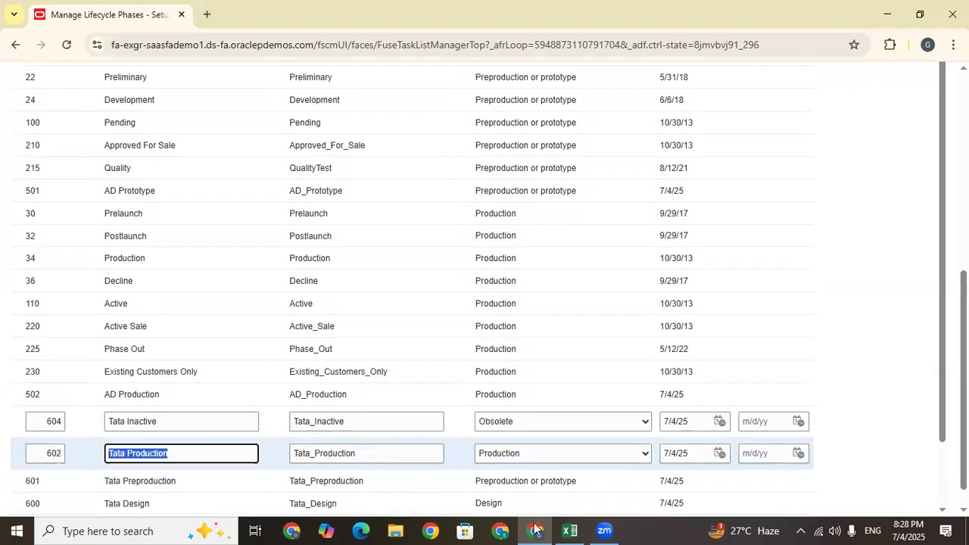
Log Tata Inactive in D120, check the entries, and save the Oracle lifecycle phases
{"action": "left_click", "coordinate": [76, 423]}
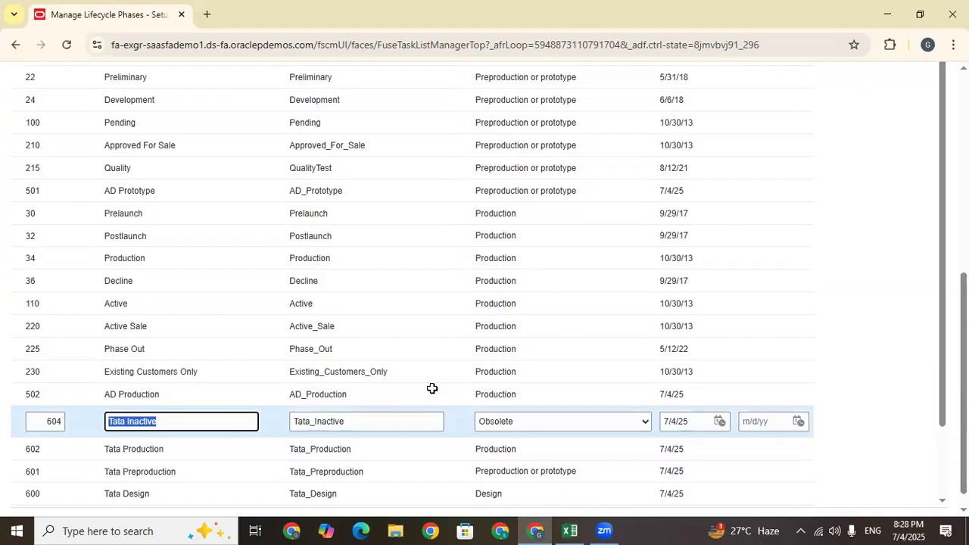
{"action": "key", "text": "ctrl+c"}
{"action": "key", "text": "alt+Tab"}
{"action": "key", "text": "ctrl+v"}
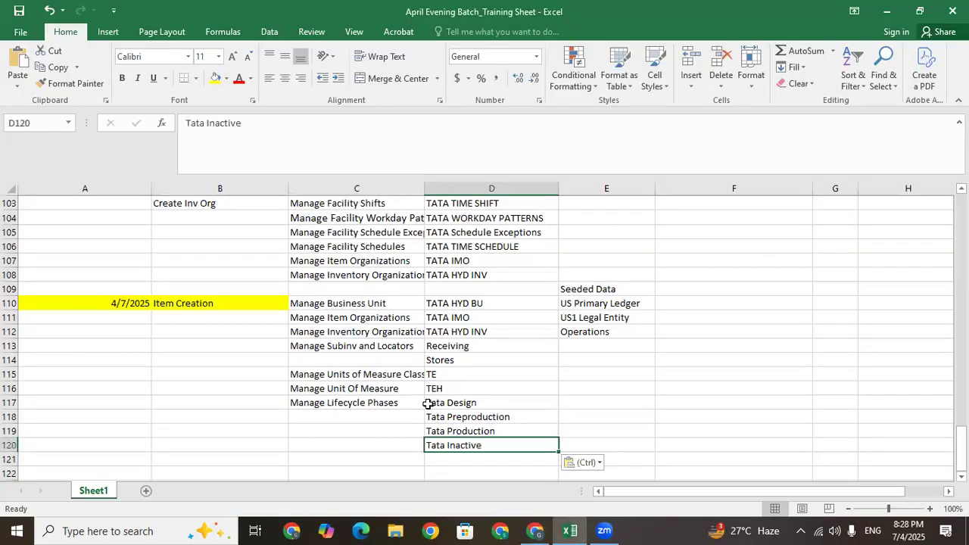
{"action": "left_click", "coordinate": [376, 457]}
{"action": "left_click", "coordinate": [387, 414]}
{"action": "left_click", "coordinate": [432, 402]}
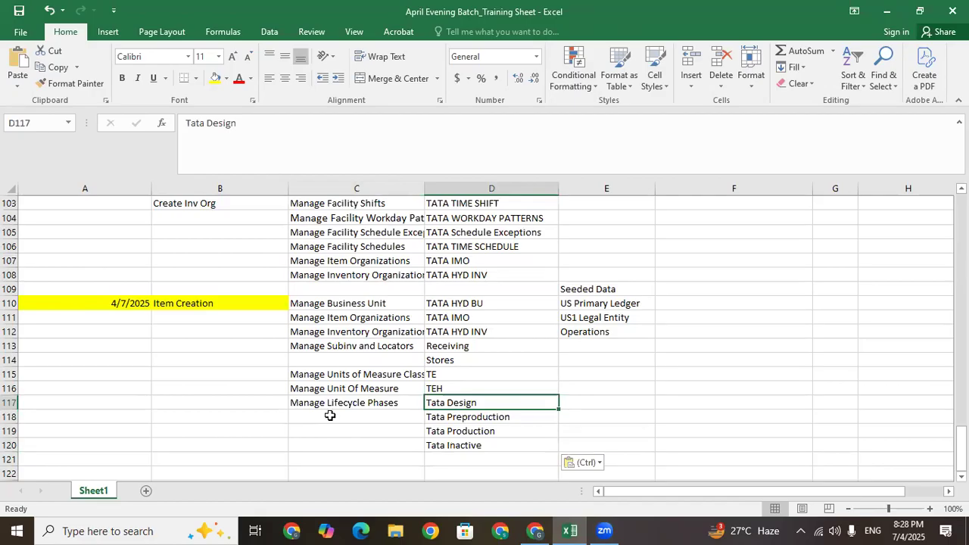
{"action": "left_click", "coordinate": [430, 445]}
{"action": "left_click", "coordinate": [330, 462]}
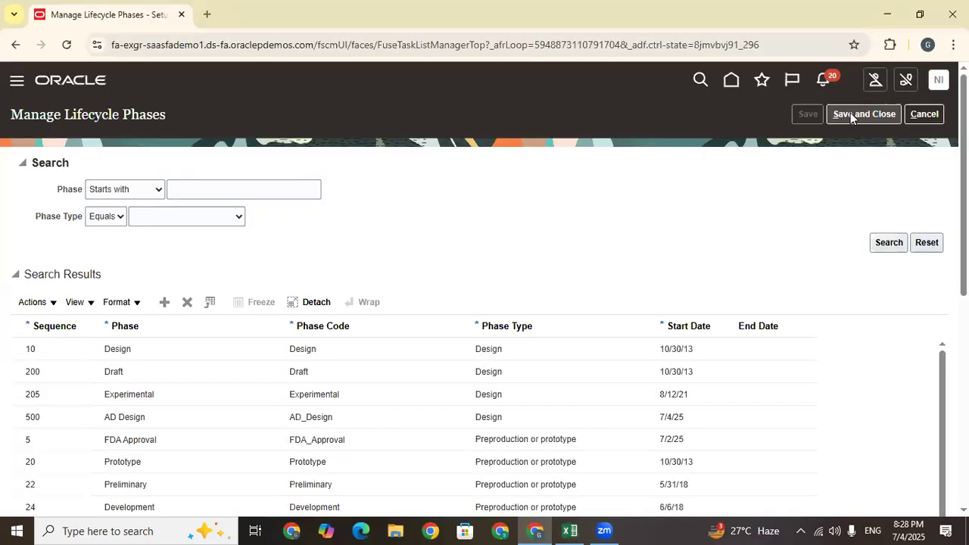
{"action": "left_click", "coordinate": [850, 116]}
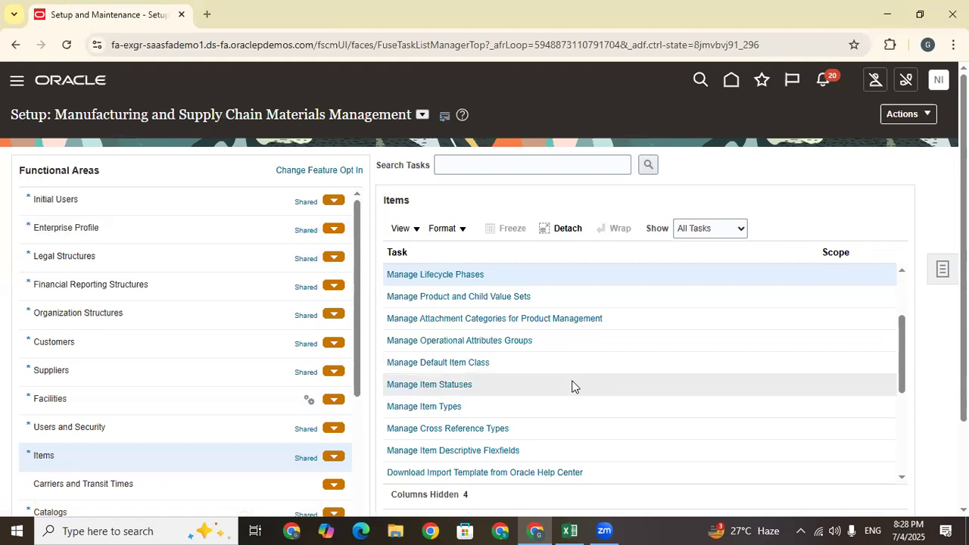
Review Manage Item Statuses, cancel without changes, and move on to Manage Item Types
{"action": "left_click", "coordinate": [439, 385]}
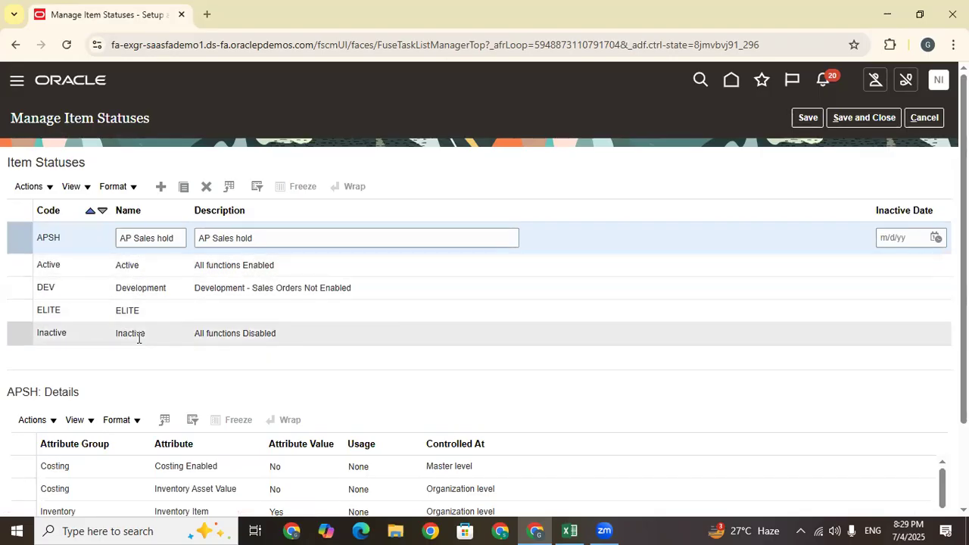
{"action": "scroll", "coordinate": [370, 330], "scroll_direction": "down", "scroll_amount": 2}
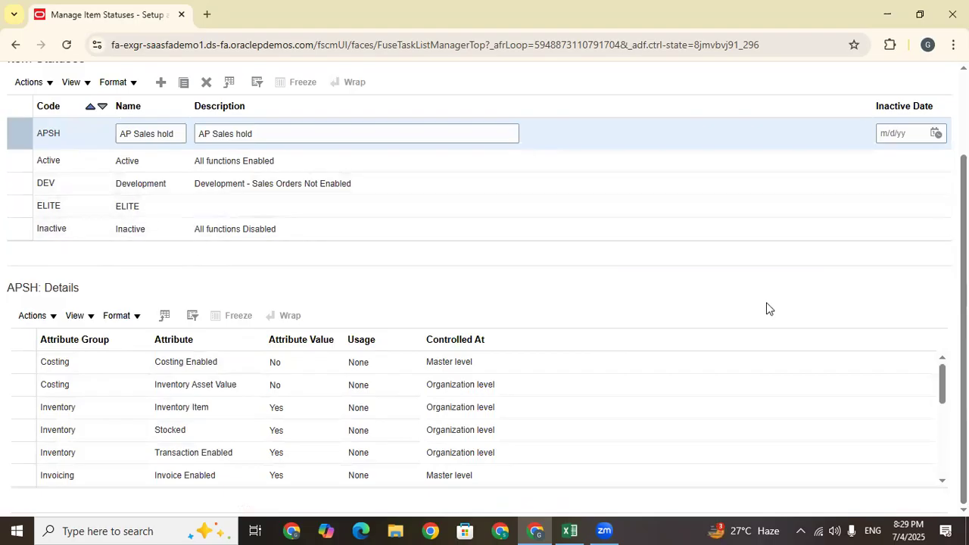
{"action": "scroll", "coordinate": [912, 125], "scroll_direction": "up", "scroll_amount": 2}
{"action": "left_click", "coordinate": [939, 121]}
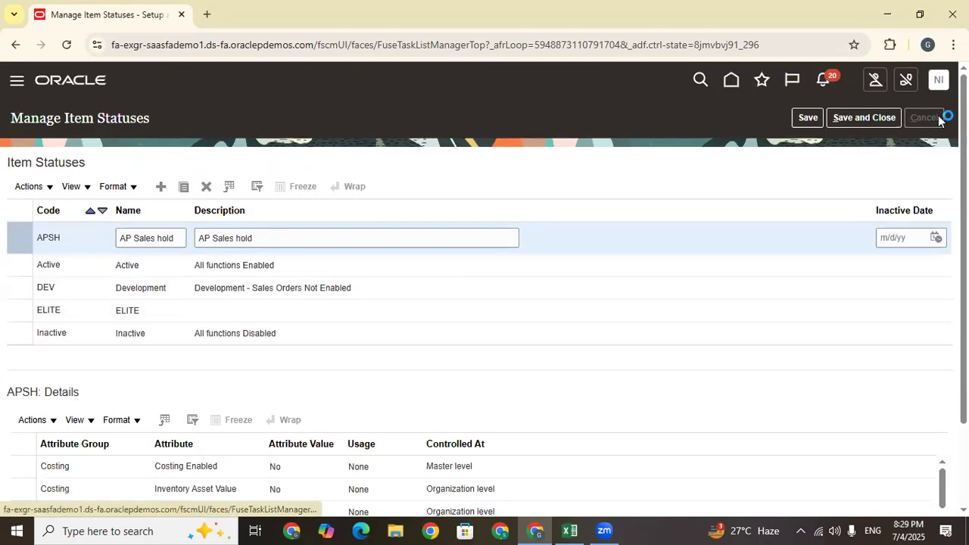
{"action": "left_click", "coordinate": [402, 296]}
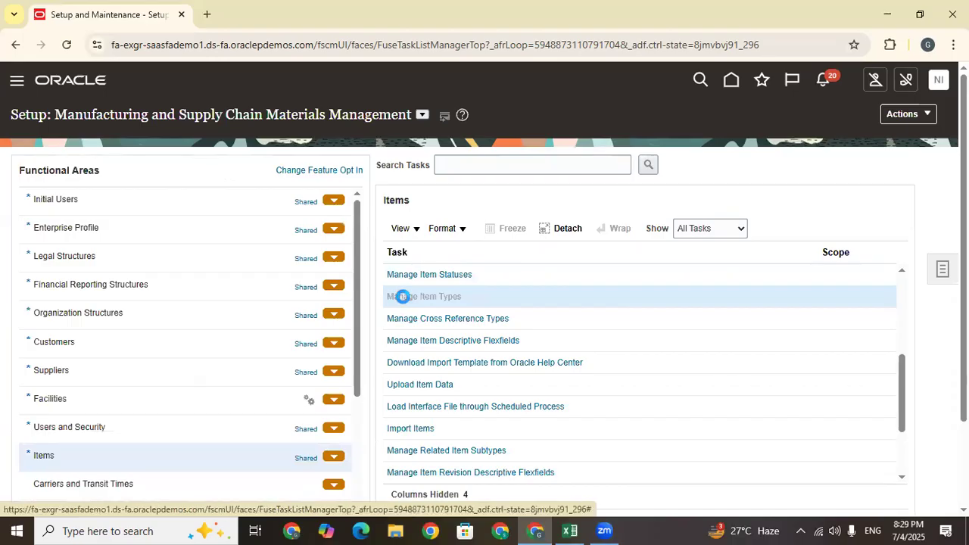
Review item type lookup codes like Accessory and Option Class, save, then reopen and cancel
{"action": "scroll", "coordinate": [473, 261], "scroll_direction": "down", "scroll_amount": 4}
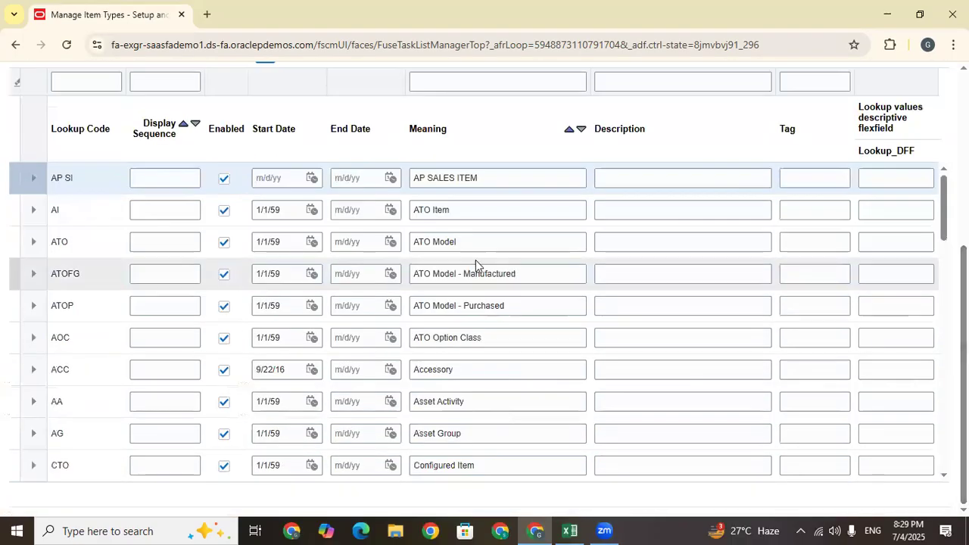
{"action": "left_click_drag", "start_coordinate": [481, 179], "coordinate": [429, 178]}
{"action": "scroll", "coordinate": [543, 331], "scroll_direction": "up", "scroll_amount": 4}
{"action": "scroll", "coordinate": [521, 210], "scroll_direction": "down", "scroll_amount": 4}
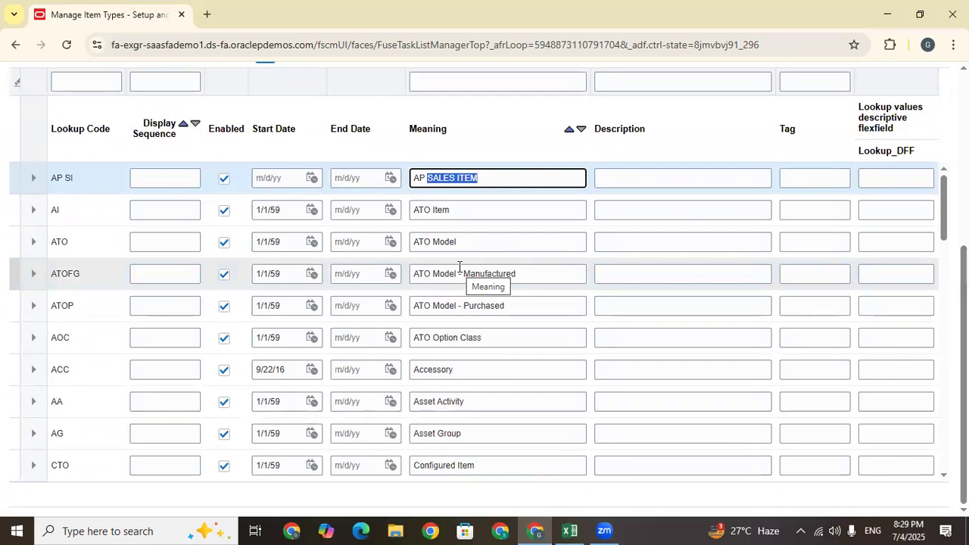
{"action": "left_click", "coordinate": [470, 372]}
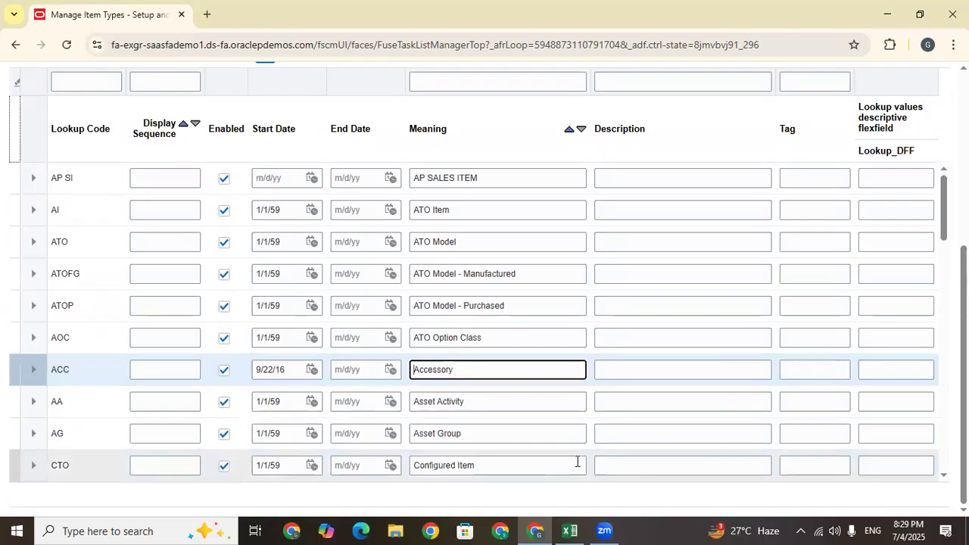
{"action": "scroll", "coordinate": [578, 461], "scroll_direction": "down", "scroll_amount": 5}
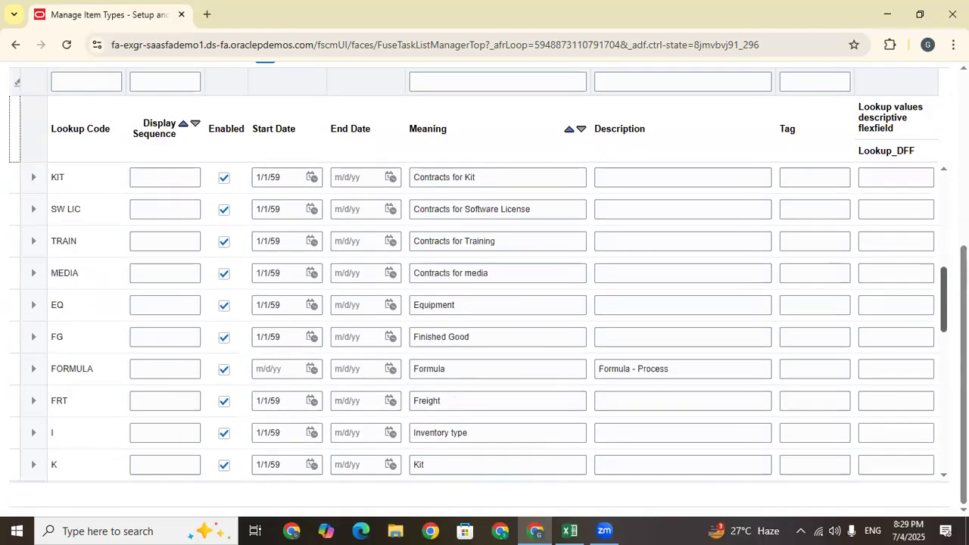
{"action": "scroll", "coordinate": [478, 322], "scroll_direction": "down", "scroll_amount": 3}
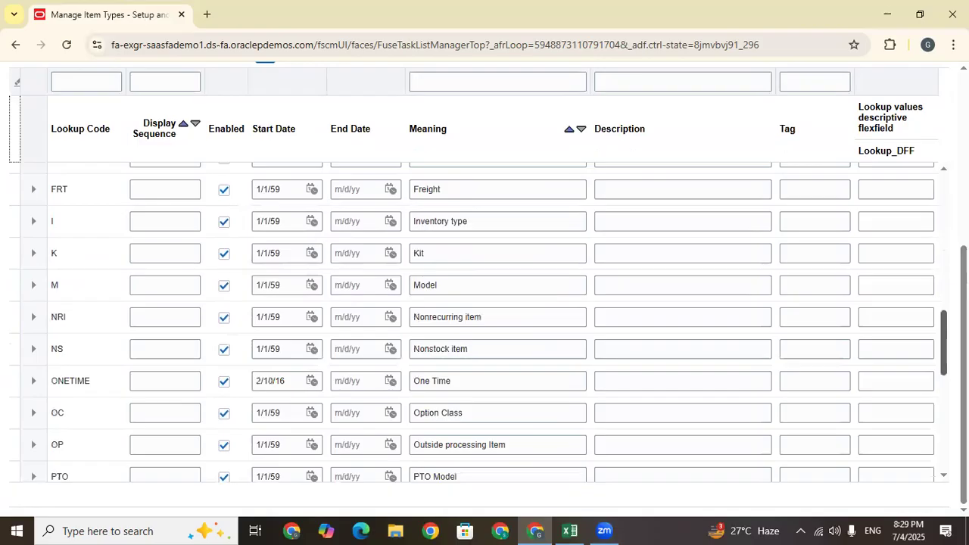
{"action": "scroll", "coordinate": [447, 315], "scroll_direction": "up", "scroll_amount": 1}
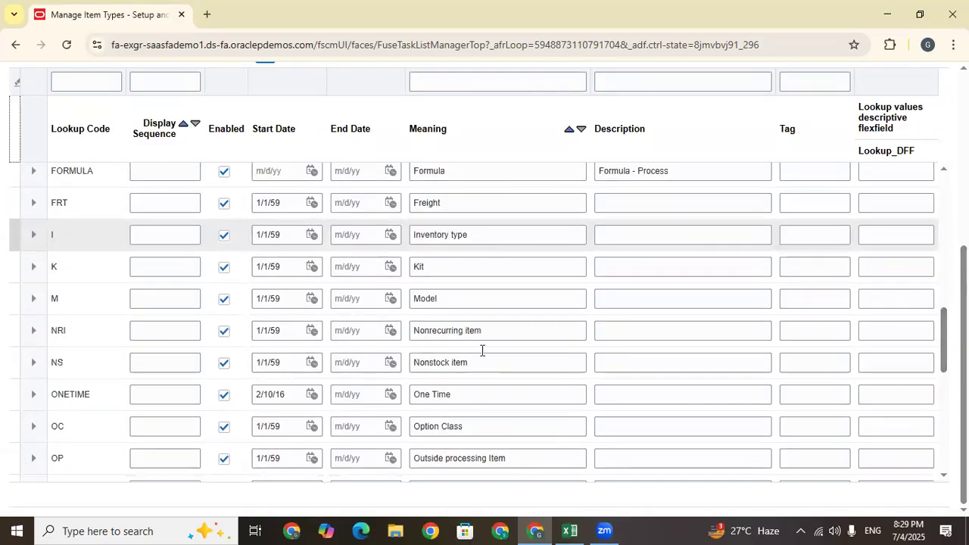
{"action": "left_click", "coordinate": [486, 427]}
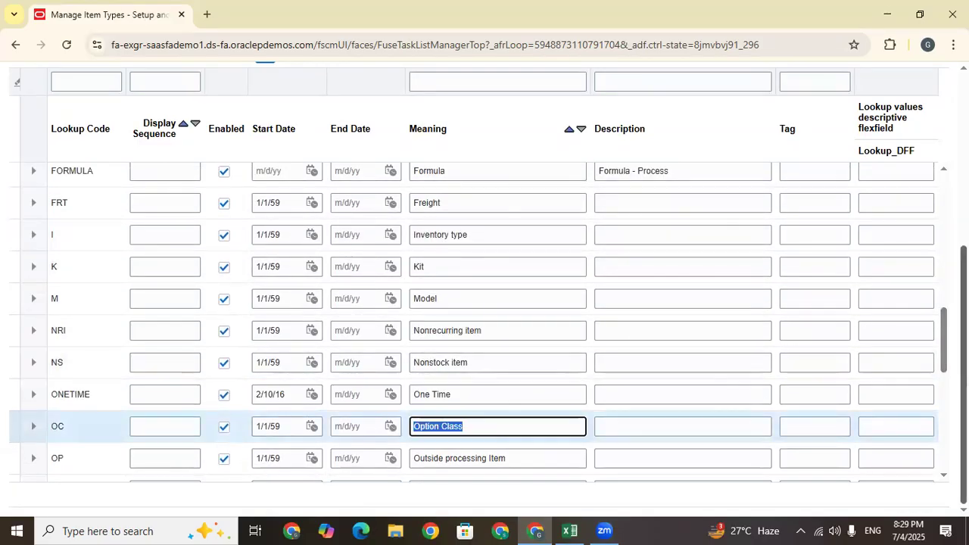
{"action": "scroll", "coordinate": [484, 303], "scroll_direction": "up", "scroll_amount": 4}
{"action": "left_click", "coordinate": [871, 115]}
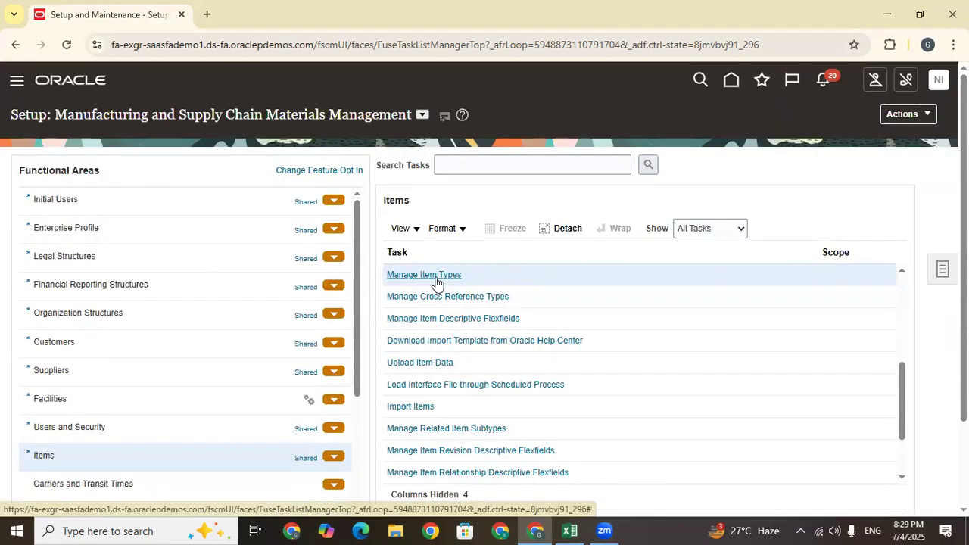
{"action": "left_click", "coordinate": [435, 277]}
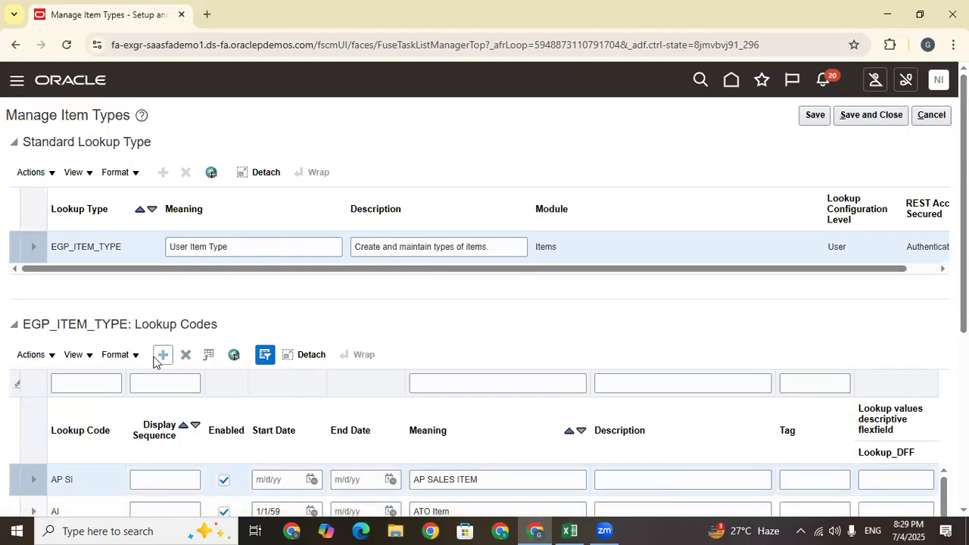
{"action": "left_click", "coordinate": [931, 115]}
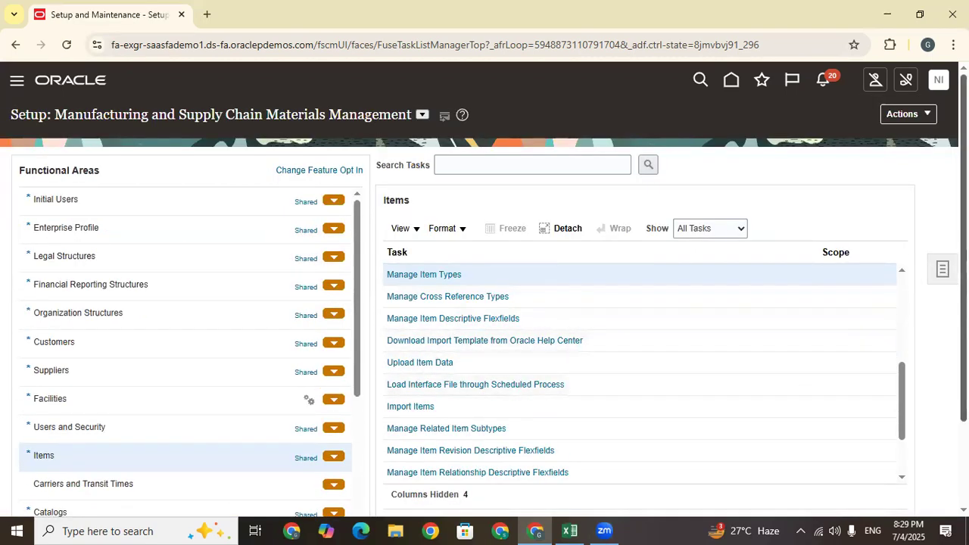
Review Root Item Class in Manage Default Item Class and cancel without changes
{"action": "scroll", "coordinate": [946, 302], "scroll_direction": "down", "scroll_amount": 2}
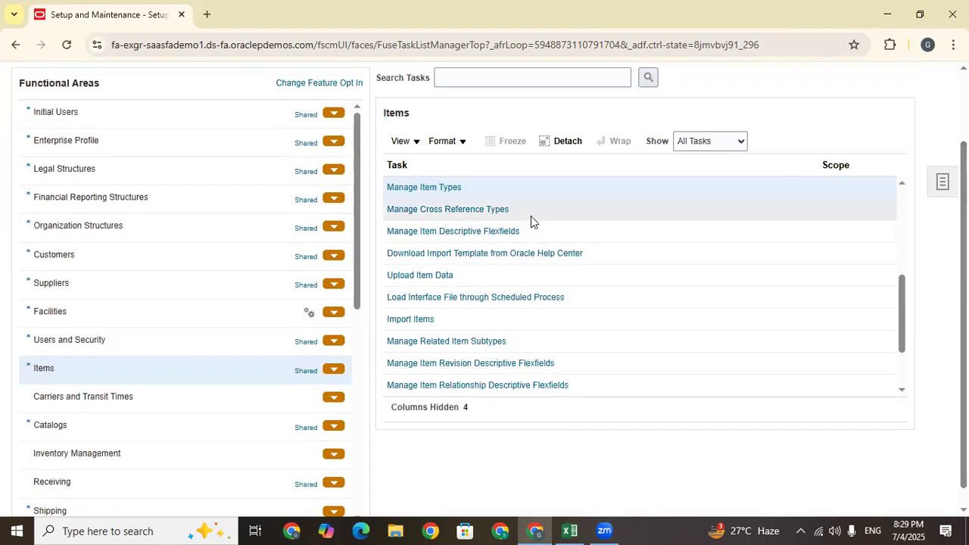
{"action": "left_click_drag", "start_coordinate": [901, 291], "coordinate": [903, 259]}
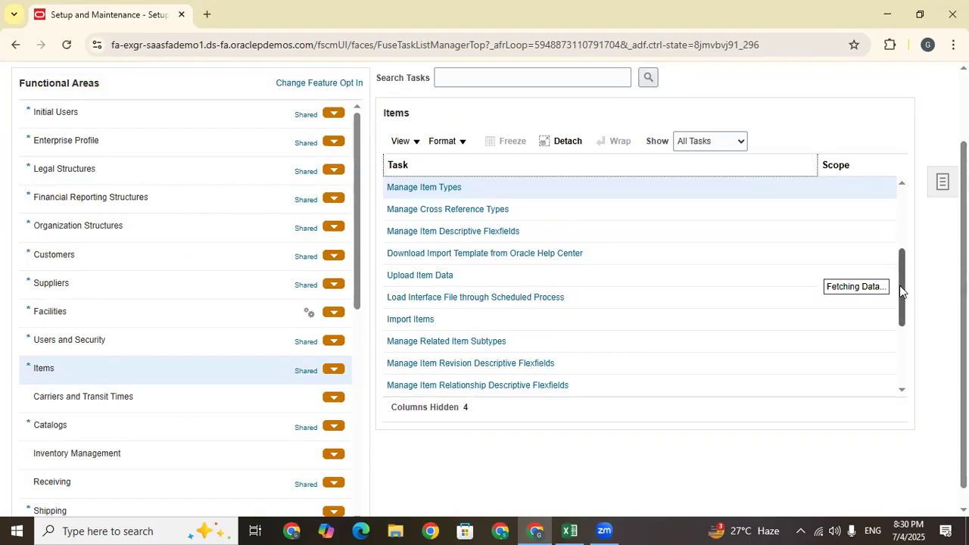
{"action": "left_click_drag", "start_coordinate": [900, 290], "coordinate": [900, 261]}
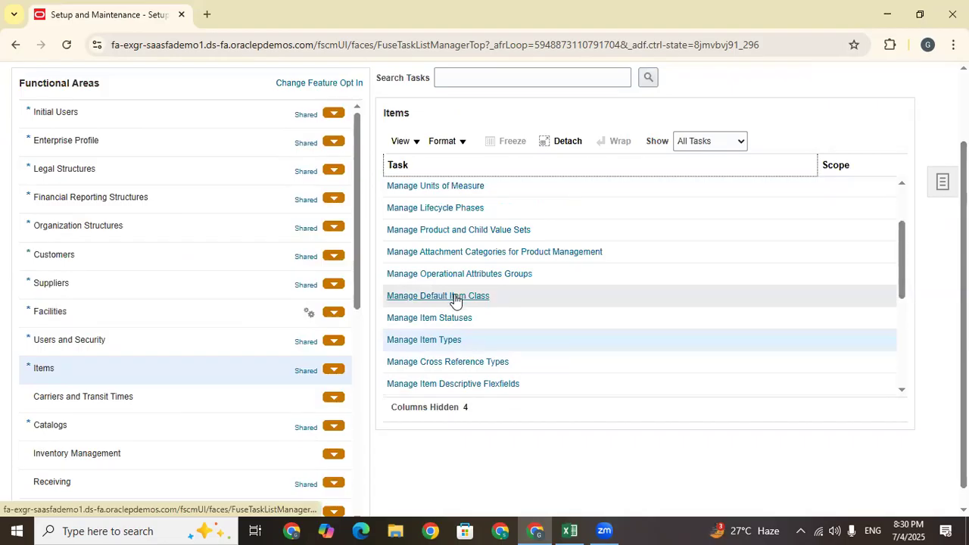
{"action": "left_click", "coordinate": [455, 298]}
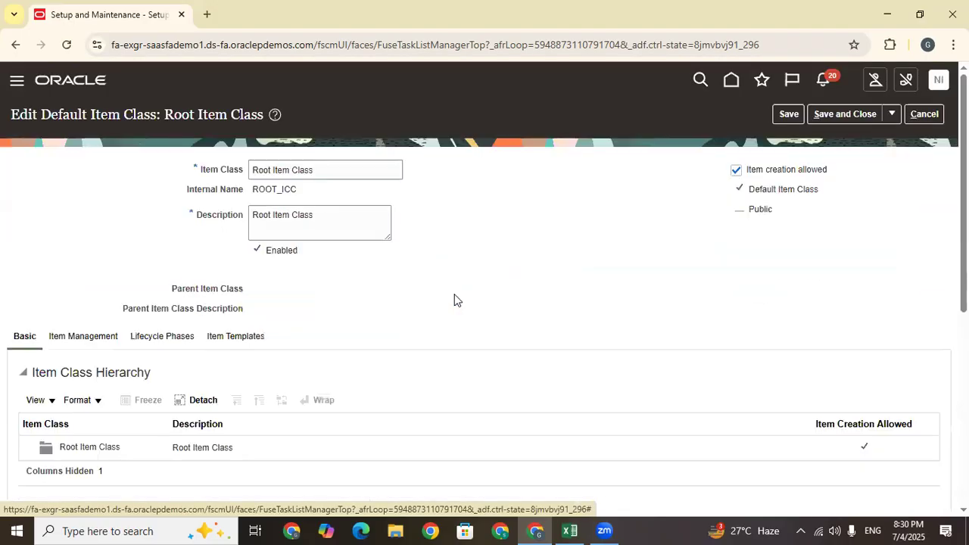
{"action": "left_click", "coordinate": [281, 447]}
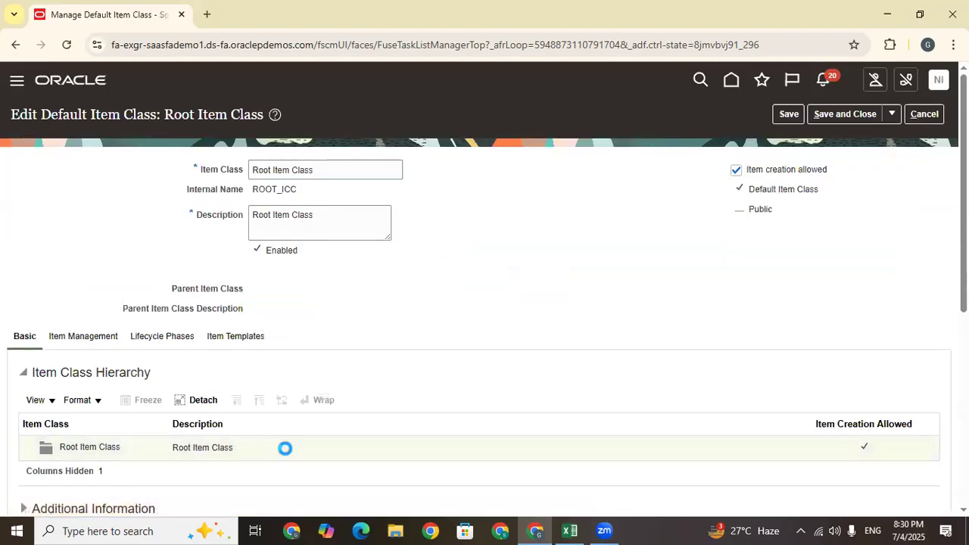
{"action": "left_click", "coordinate": [927, 114]}
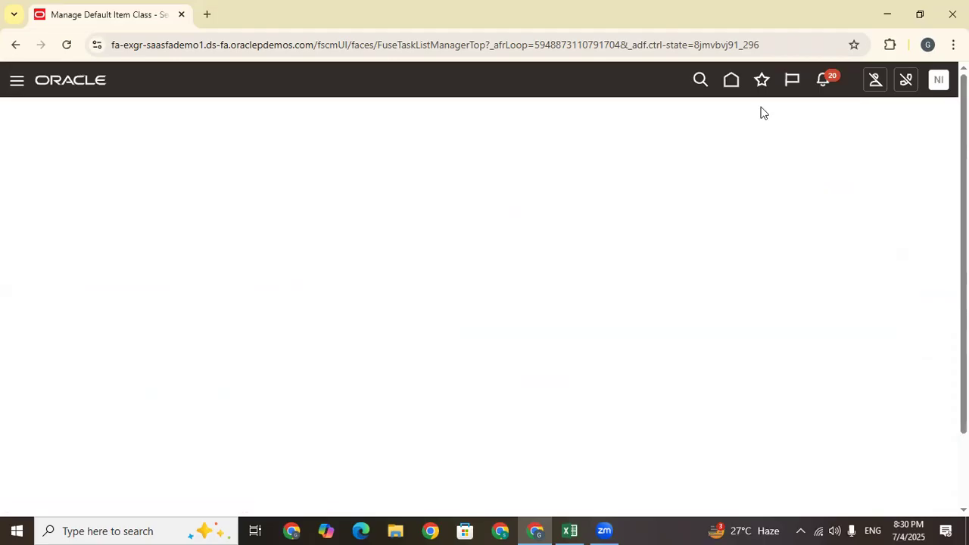
Return to Setup and Maintenance and check the Excel log around cell C121
{"action": "left_click", "coordinate": [944, 88]}
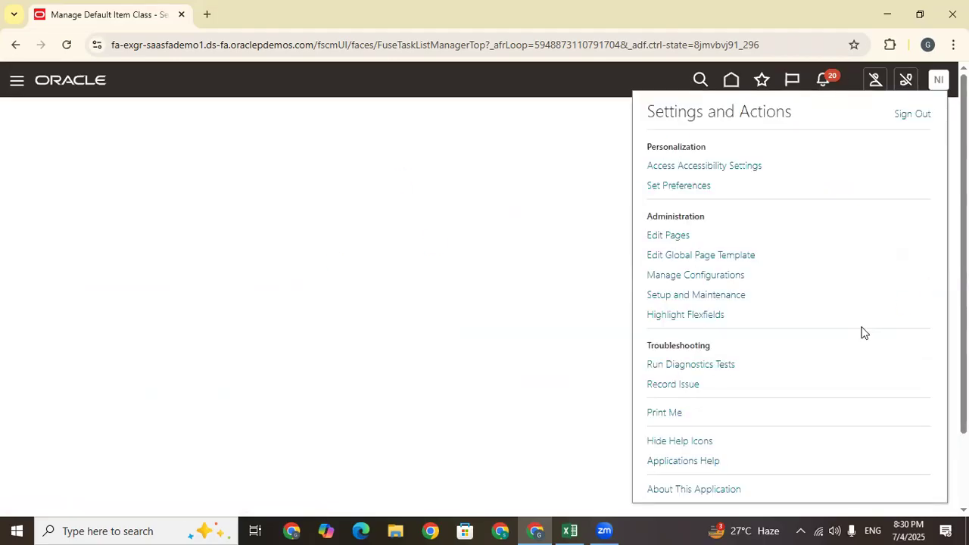
{"action": "left_click", "coordinate": [716, 297]}
{"action": "left_click", "coordinate": [566, 530]}
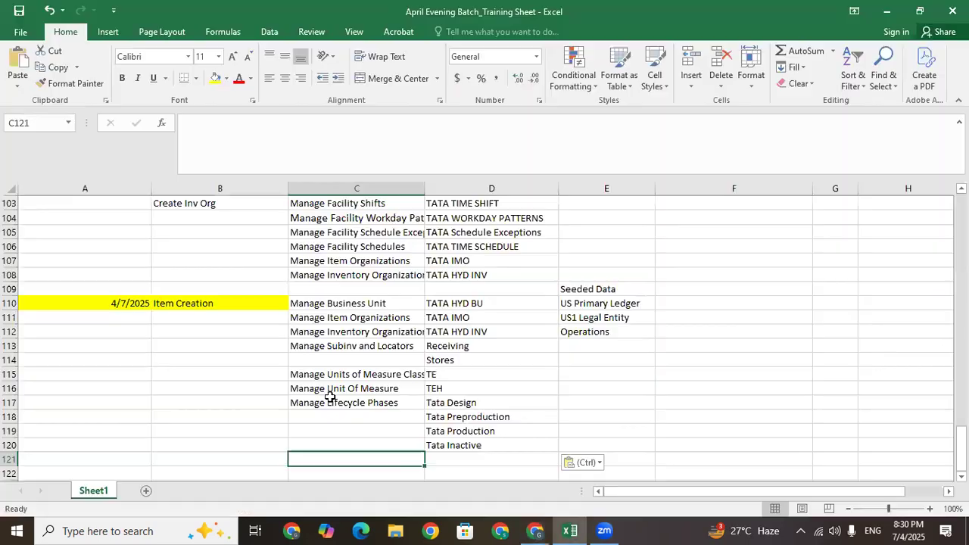
{"action": "key", "text": "Down"}
{"action": "key", "text": "Down"}
{"action": "key", "text": "Down"}
{"action": "key", "text": "Down"}
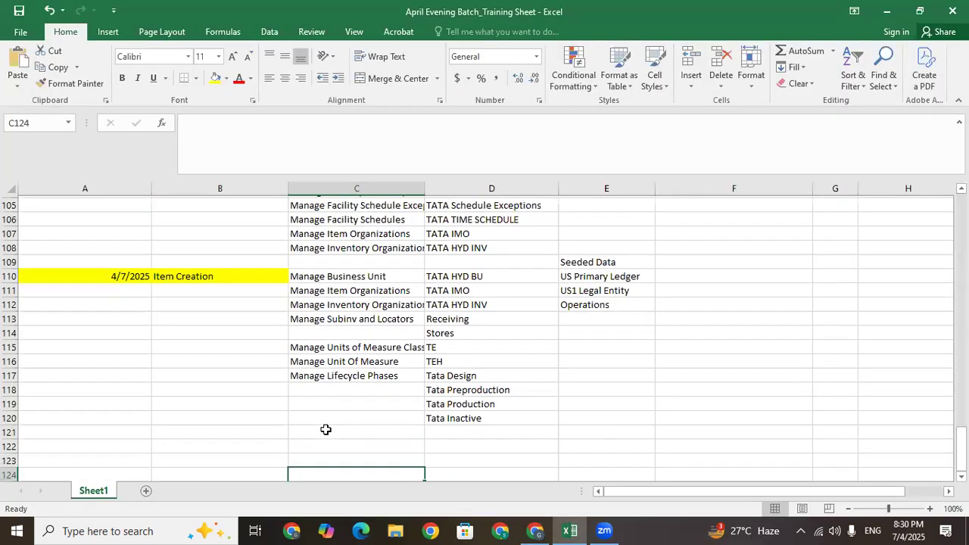
{"action": "left_click", "coordinate": [326, 429]}
{"action": "key", "text": "Up"}
{"action": "key", "text": "Up"}
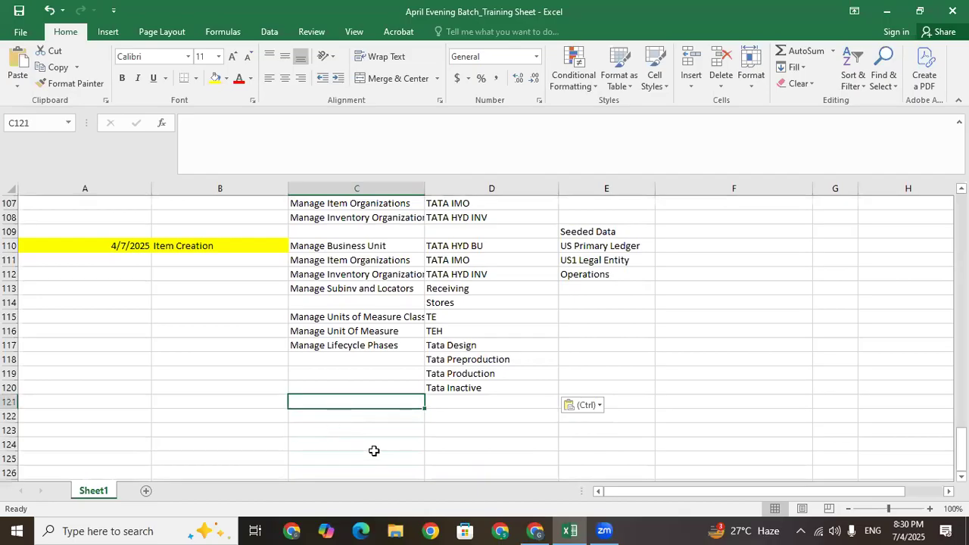
{"action": "left_click", "coordinate": [529, 530]}
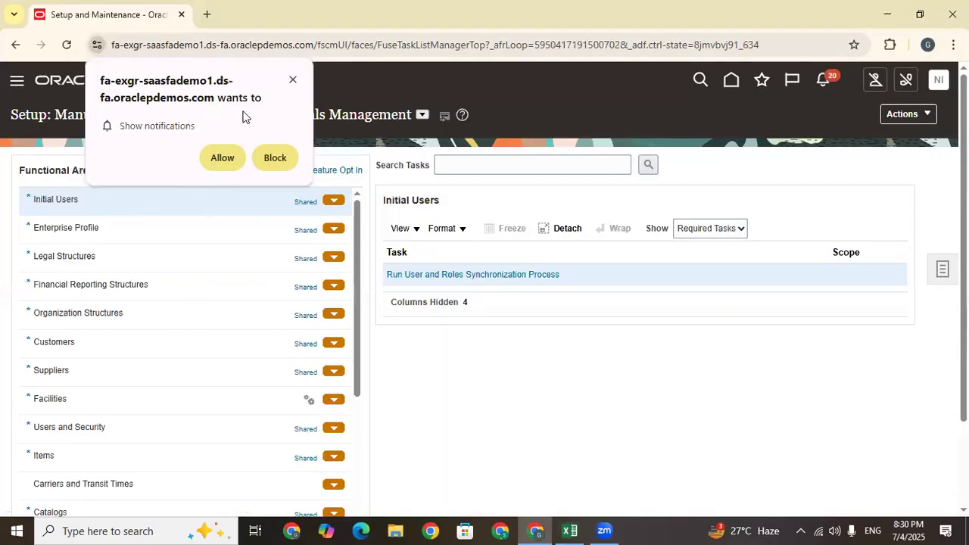
Dismiss the notifications prompt and switch the setup offering to Product Management
{"action": "left_click", "coordinate": [67, 459]}
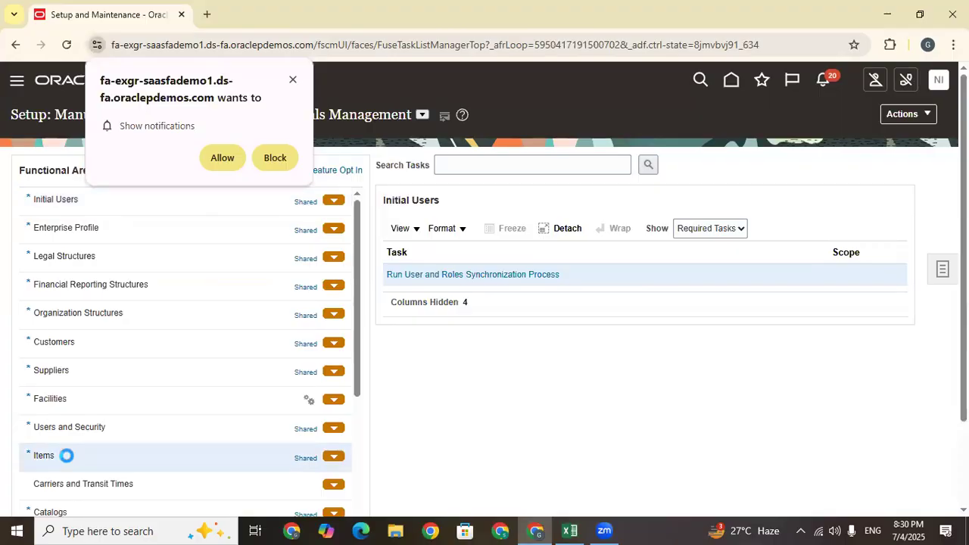
{"action": "left_click", "coordinate": [291, 81]}
{"action": "left_click", "coordinate": [421, 115]}
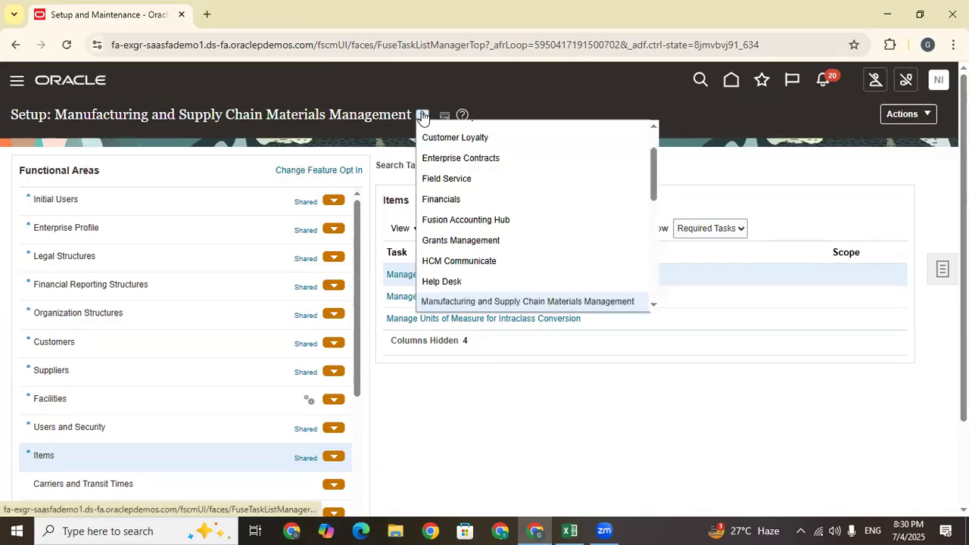
{"action": "left_click_drag", "start_coordinate": [653, 159], "coordinate": [656, 182]}
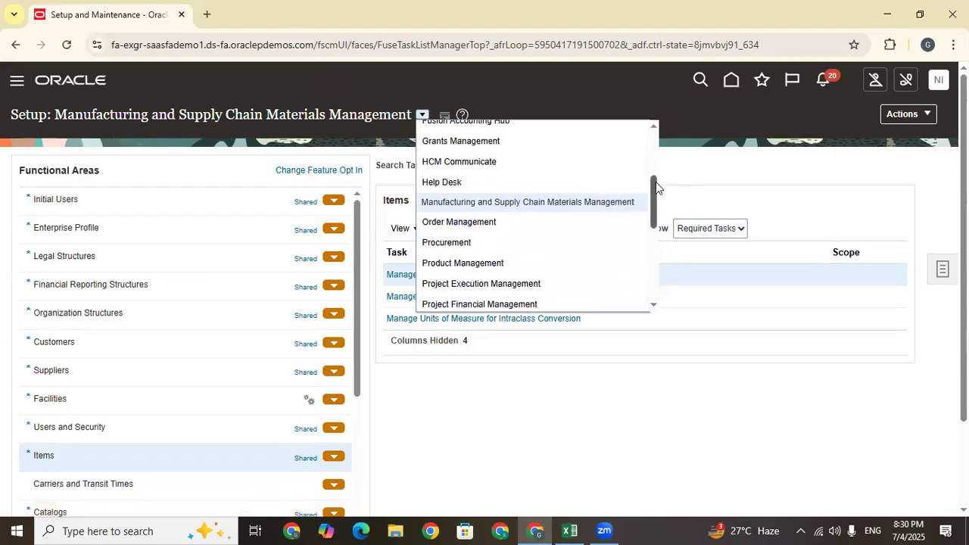
{"action": "left_click", "coordinate": [459, 261]}
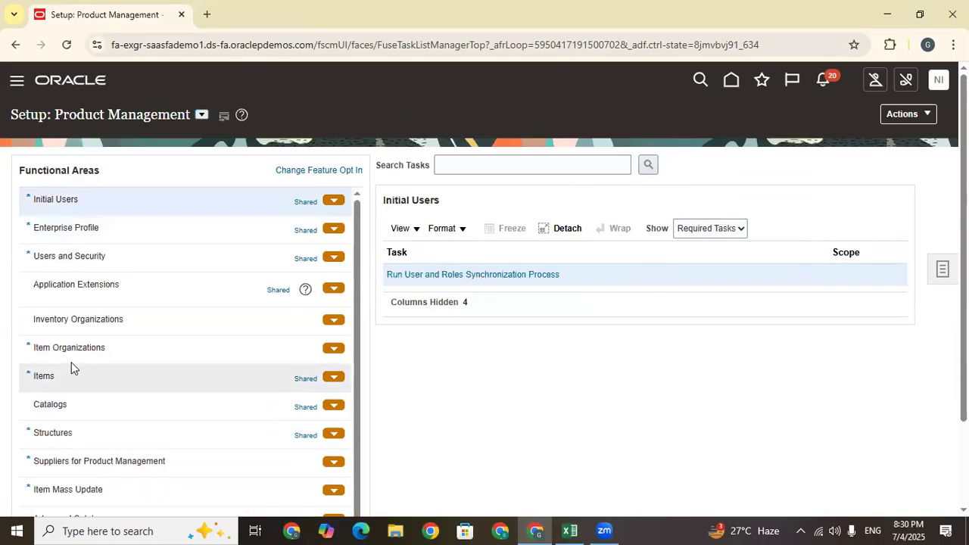
Expand the Items tasks and highlight the Manage Item Classes task name
{"action": "left_click", "coordinate": [71, 362]}
{"action": "left_click", "coordinate": [71, 375]}
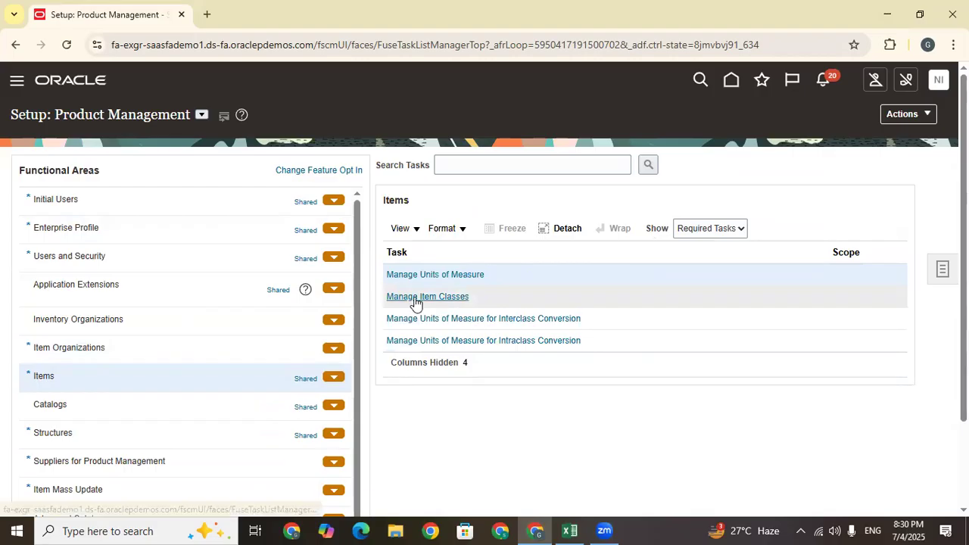
{"action": "left_click", "coordinate": [481, 302]}
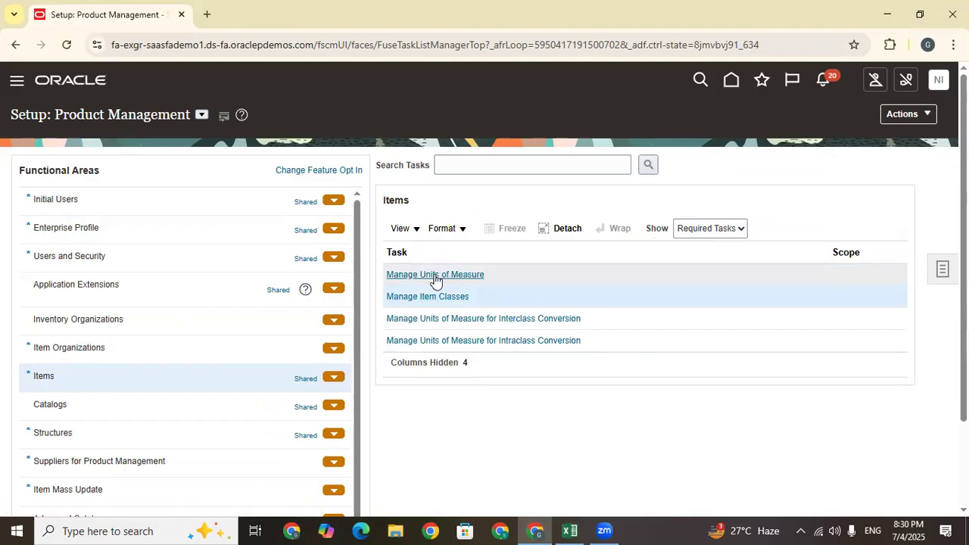
{"action": "left_click_drag", "start_coordinate": [481, 298], "coordinate": [388, 295]}
{"action": "key", "text": "ctrl+c"}
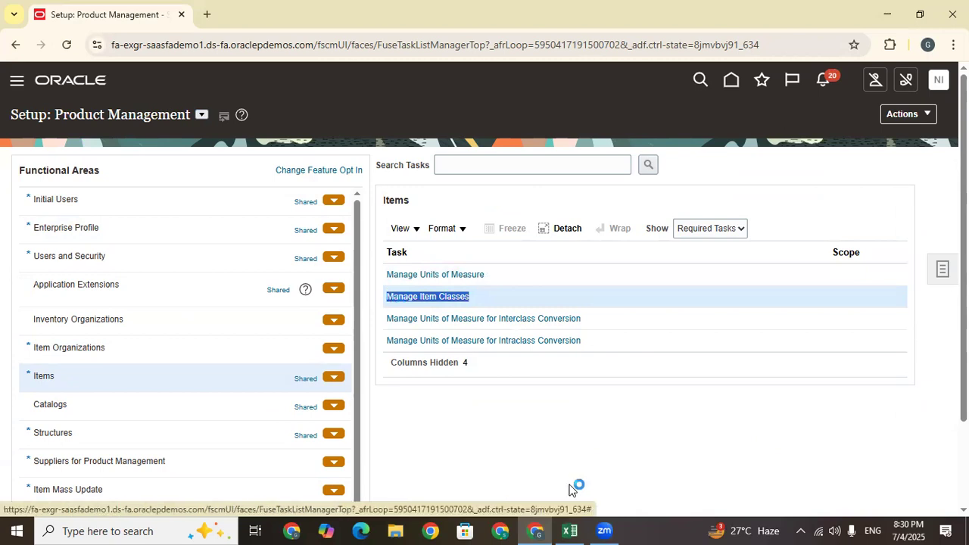
Paste 'Manage Item Classes' into C121 as plain text with the hyperlink removed, then select D121
{"action": "left_click", "coordinate": [364, 402]}
{"action": "key", "text": "ctrl+v"}
{"action": "right_click", "coordinate": [364, 403]}
{"action": "left_click", "coordinate": [378, 392]}
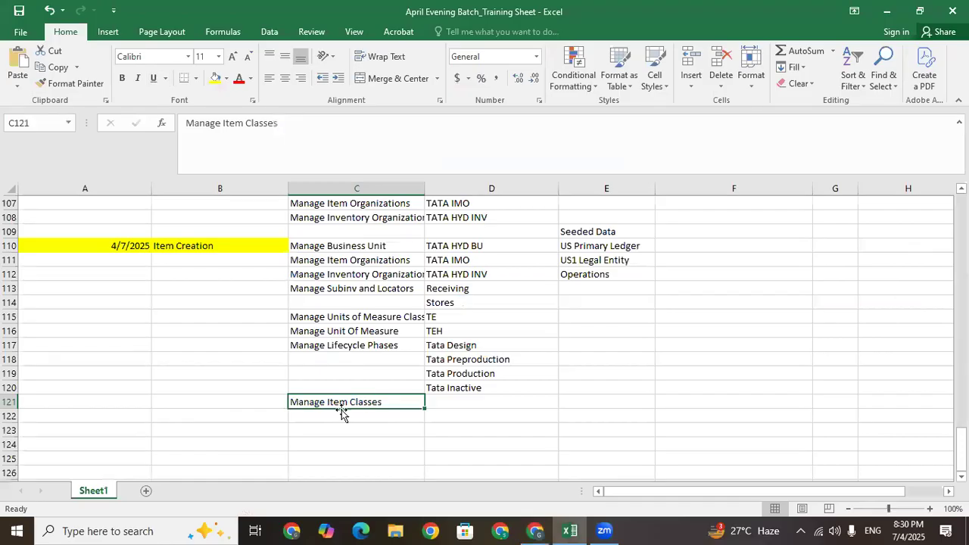
{"action": "left_click", "coordinate": [342, 414]}
{"action": "left_click", "coordinate": [341, 402]}
{"action": "left_click", "coordinate": [428, 402]}
{"action": "left_click", "coordinate": [364, 401]}
{"action": "left_click", "coordinate": [368, 423]}
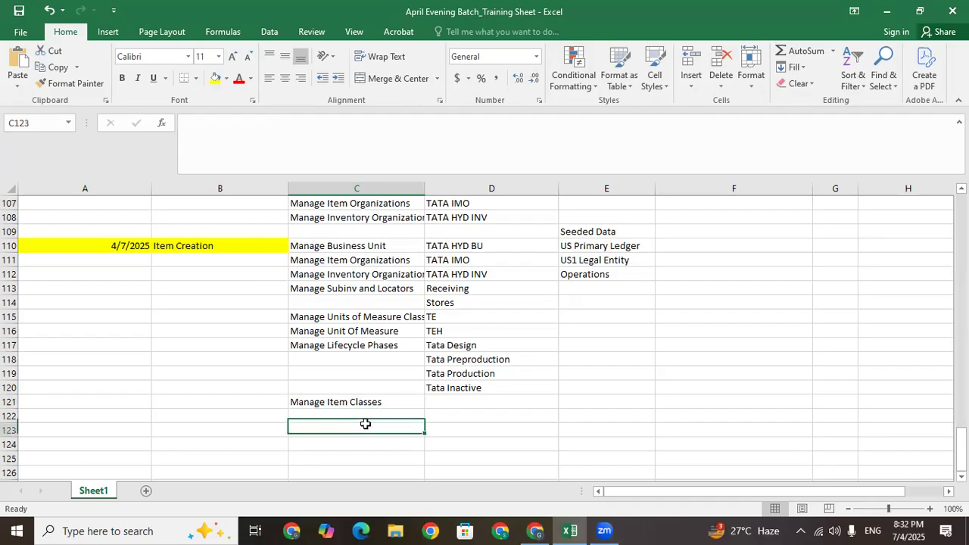
{"action": "left_click", "coordinate": [362, 400]}
{"action": "left_click", "coordinate": [454, 399]}
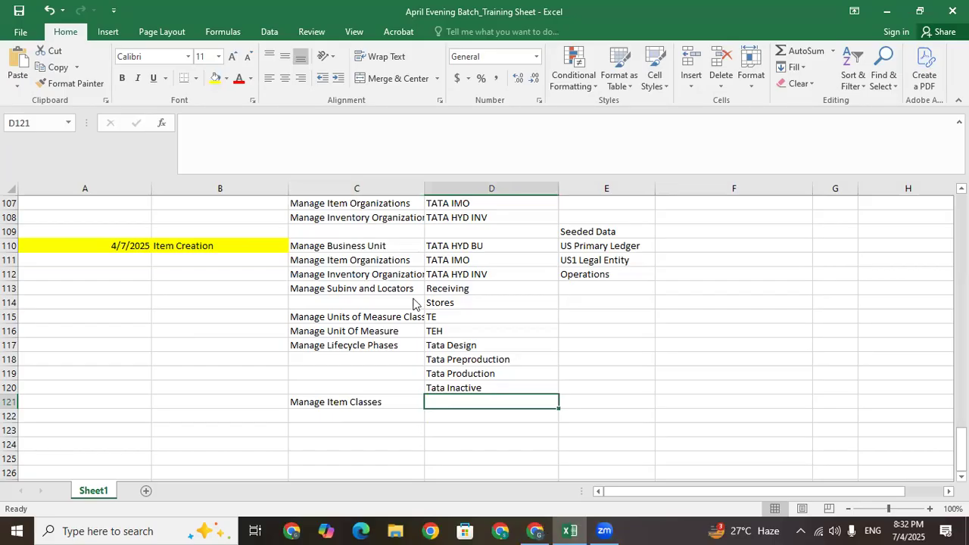
{"action": "key", "text": "alt+Tab"}
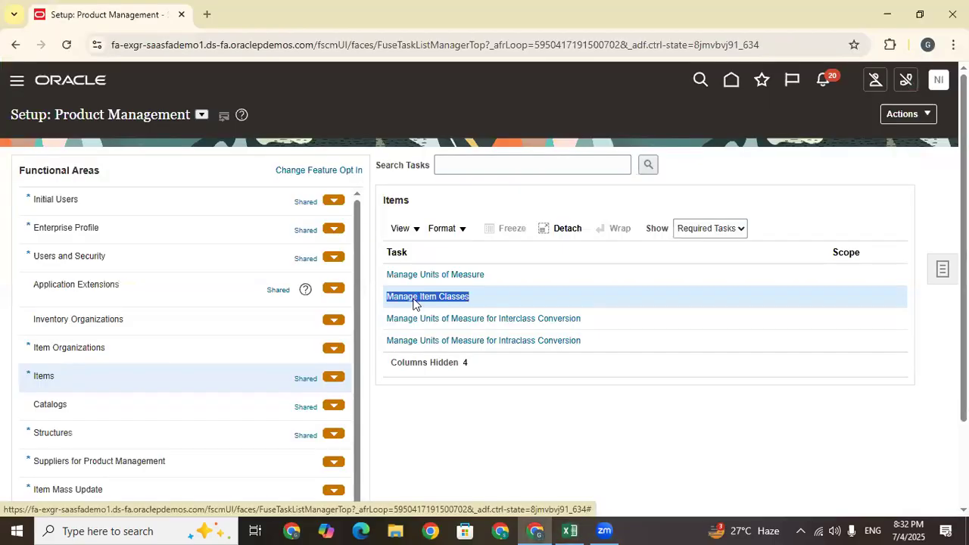
{"action": "left_click", "coordinate": [413, 302]}
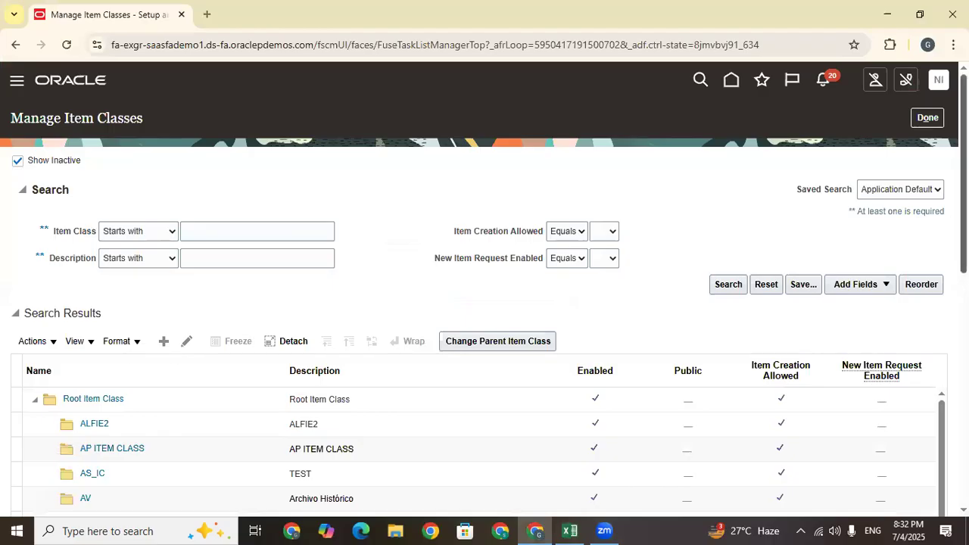
{"action": "scroll", "coordinate": [166, 199], "scroll_direction": "down", "scroll_amount": 3}
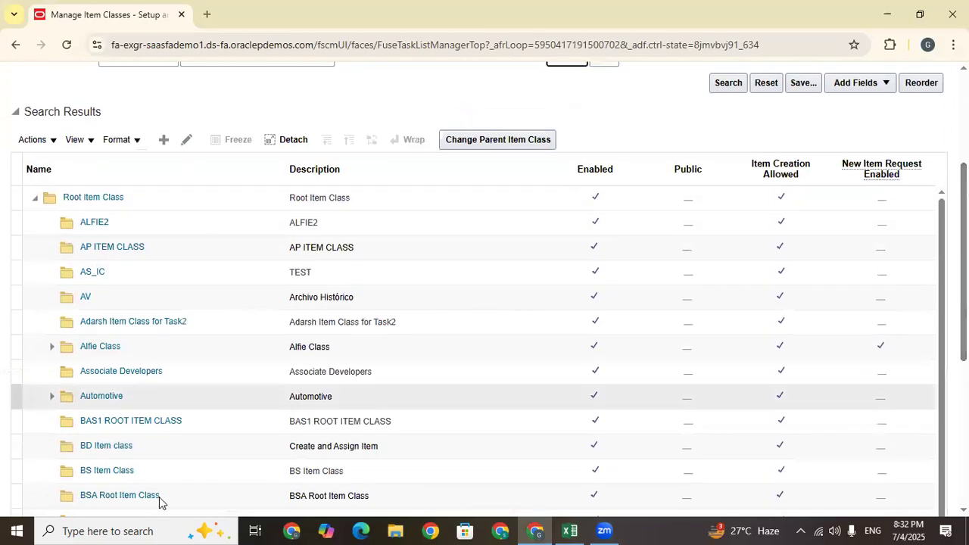
{"action": "left_click", "coordinate": [133, 202]}
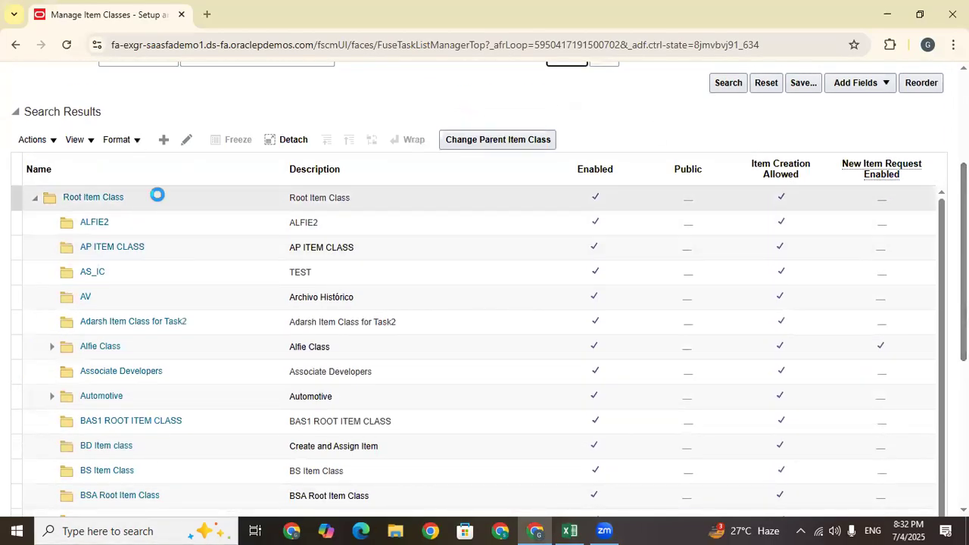
{"action": "left_click_drag", "start_coordinate": [134, 201], "coordinate": [73, 197]}
{"action": "left_click", "coordinate": [305, 102]}
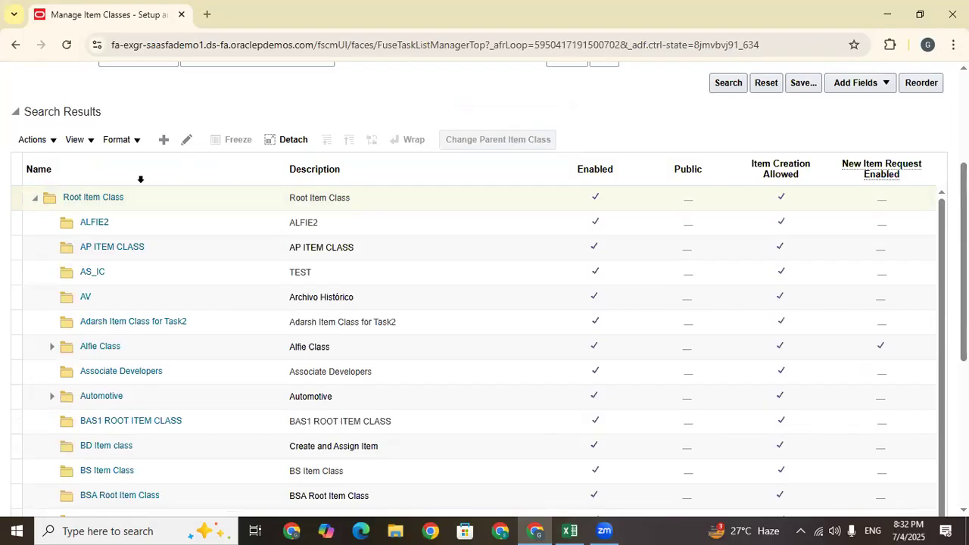
{"action": "left_click", "coordinate": [141, 198]}
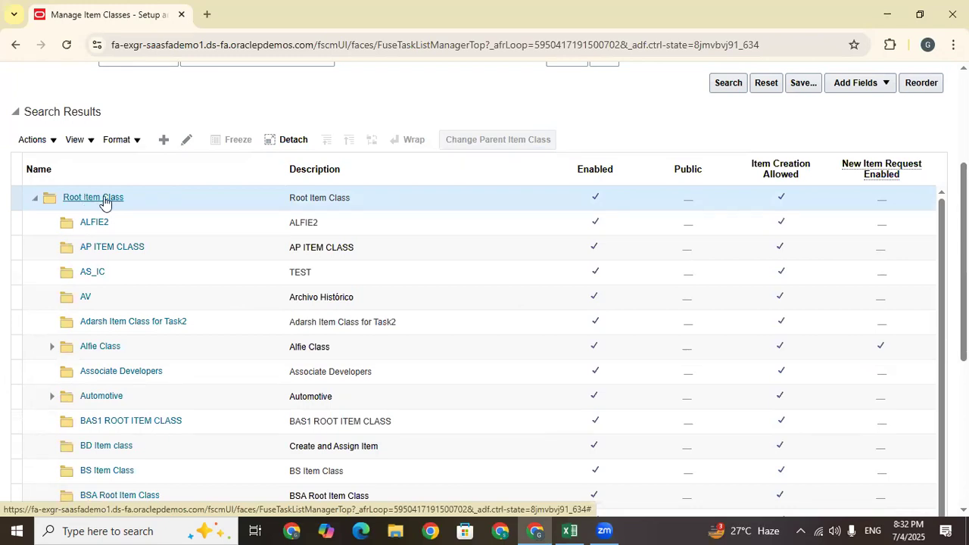
{"action": "left_click", "coordinate": [151, 224]}
{"action": "scroll", "coordinate": [151, 229], "scroll_direction": "down", "scroll_amount": 1}
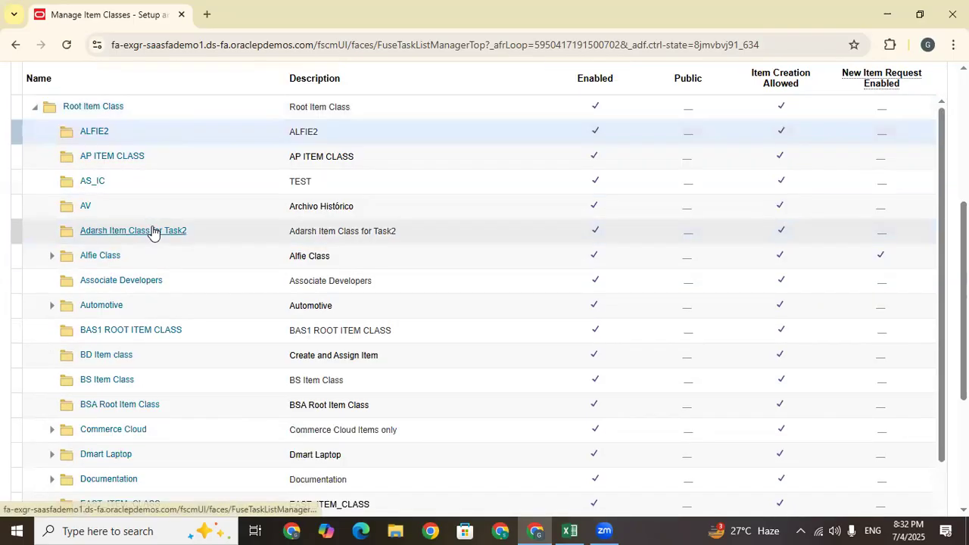
{"action": "scroll", "coordinate": [83, 395], "scroll_direction": "up", "scroll_amount": 3}
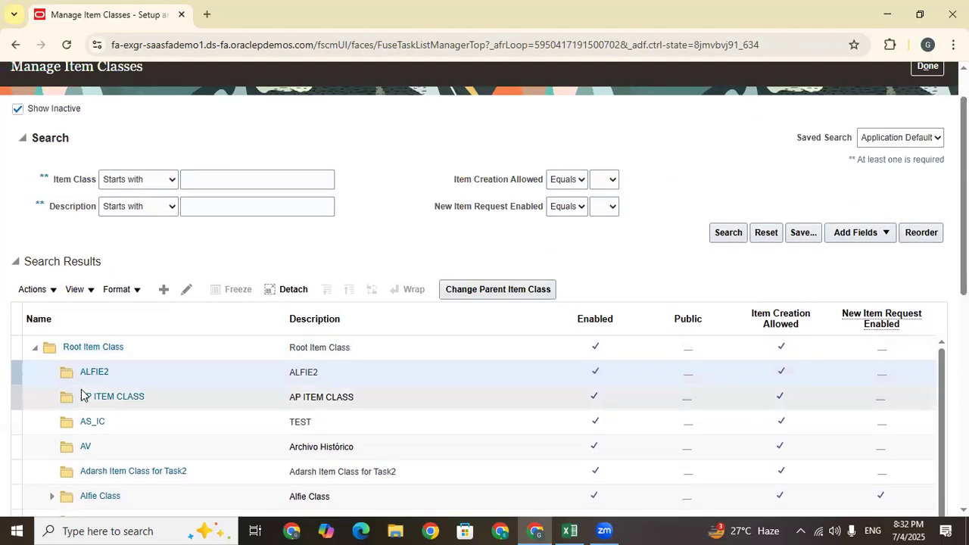
{"action": "left_click", "coordinate": [168, 399]}
{"action": "scroll", "coordinate": [182, 386], "scroll_direction": "down", "scroll_amount": 4}
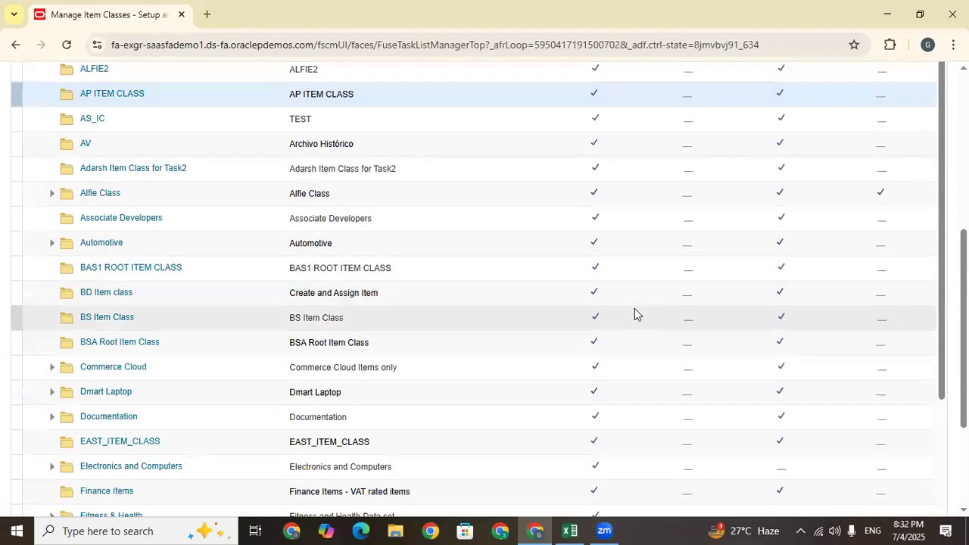
{"action": "scroll", "coordinate": [634, 314], "scroll_direction": "up", "scroll_amount": 5}
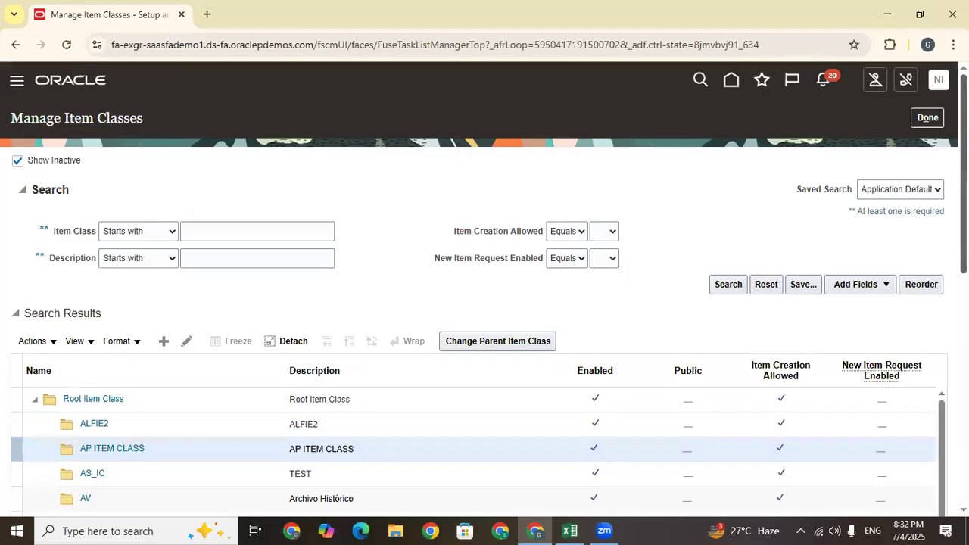
{"action": "left_click", "coordinate": [498, 342]}
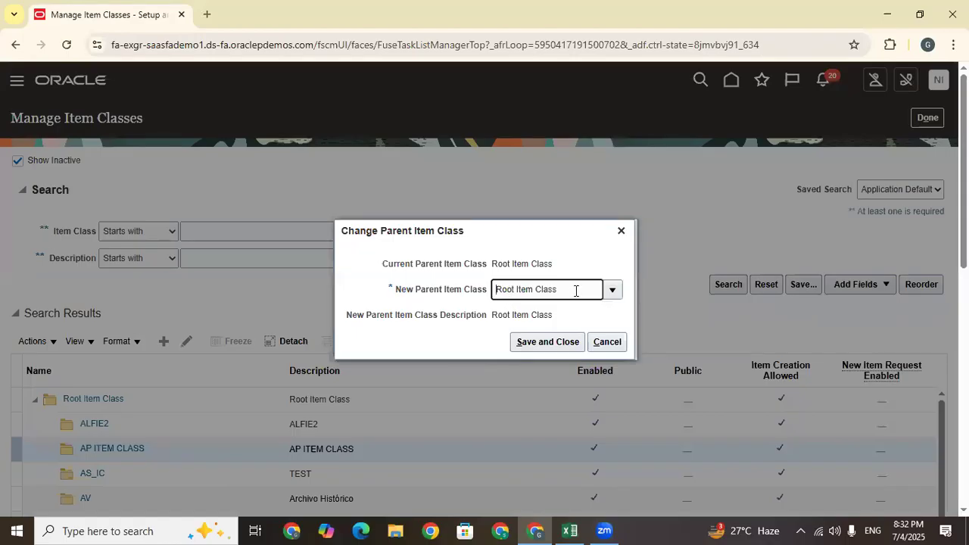
{"action": "left_click_drag", "start_coordinate": [575, 290], "coordinate": [479, 288]}
{"action": "left_click", "coordinate": [612, 290]}
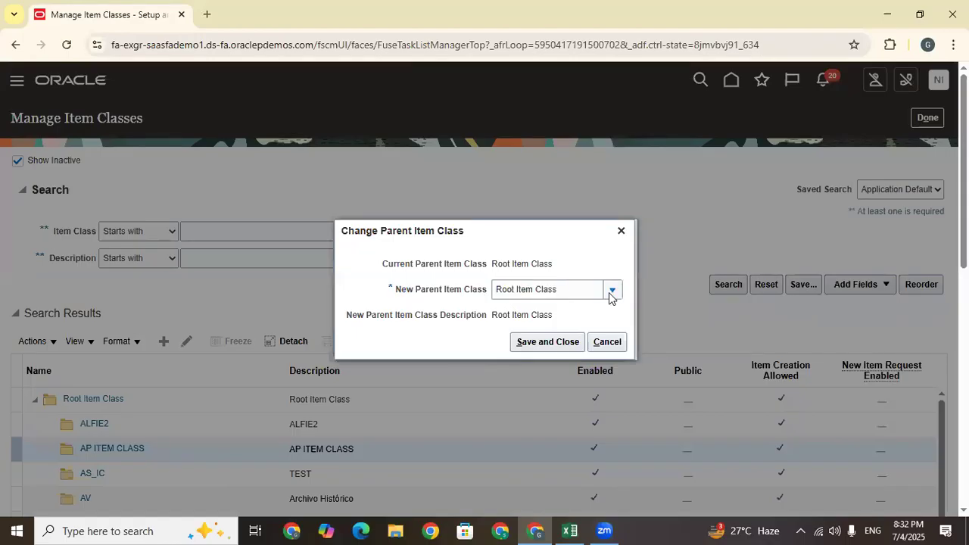
{"action": "left_click", "coordinate": [581, 250]}
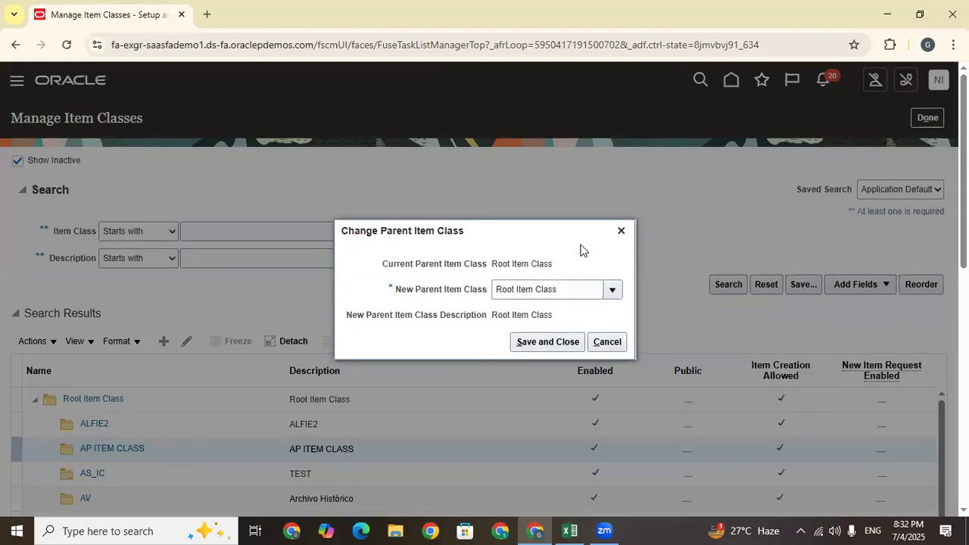
{"action": "left_click", "coordinate": [622, 232]}
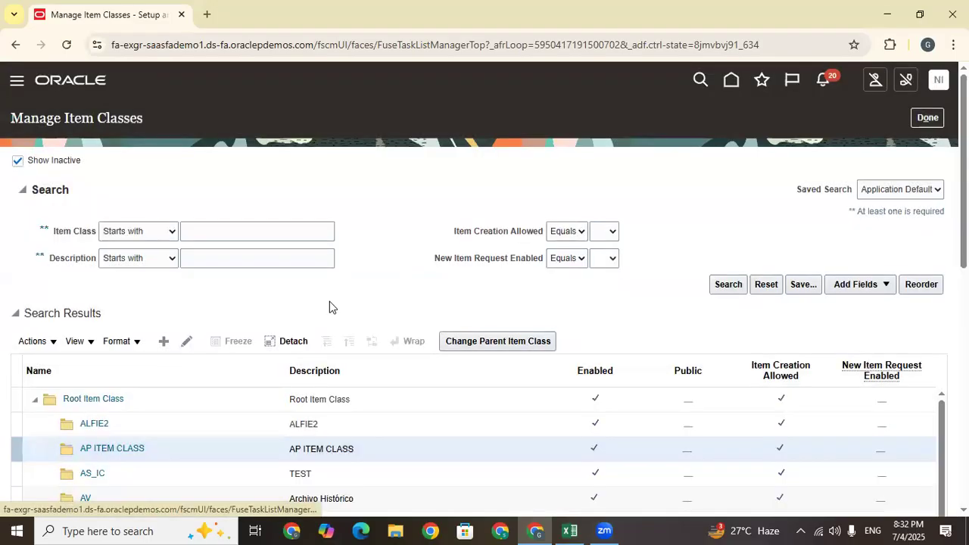
{"action": "left_click", "coordinate": [164, 342]}
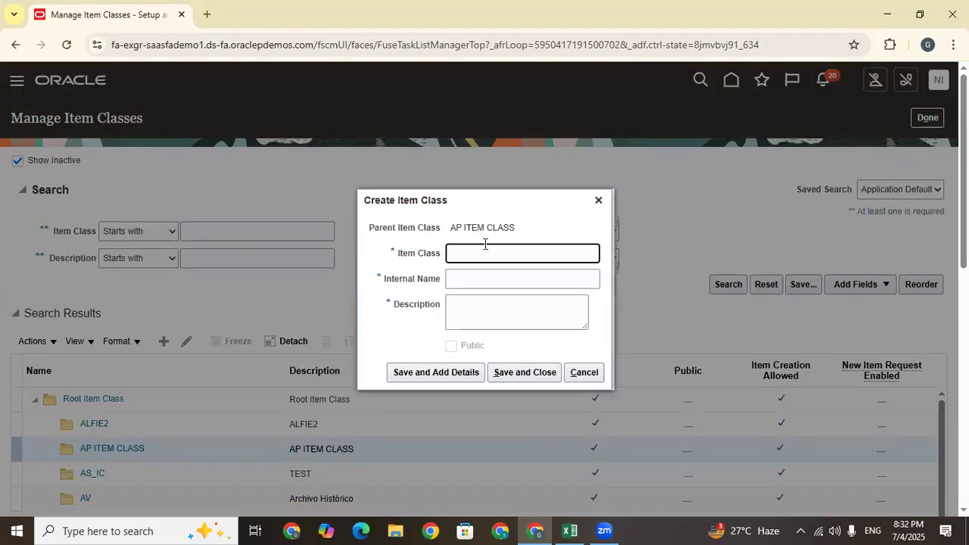
{"action": "left_click", "coordinate": [598, 201]}
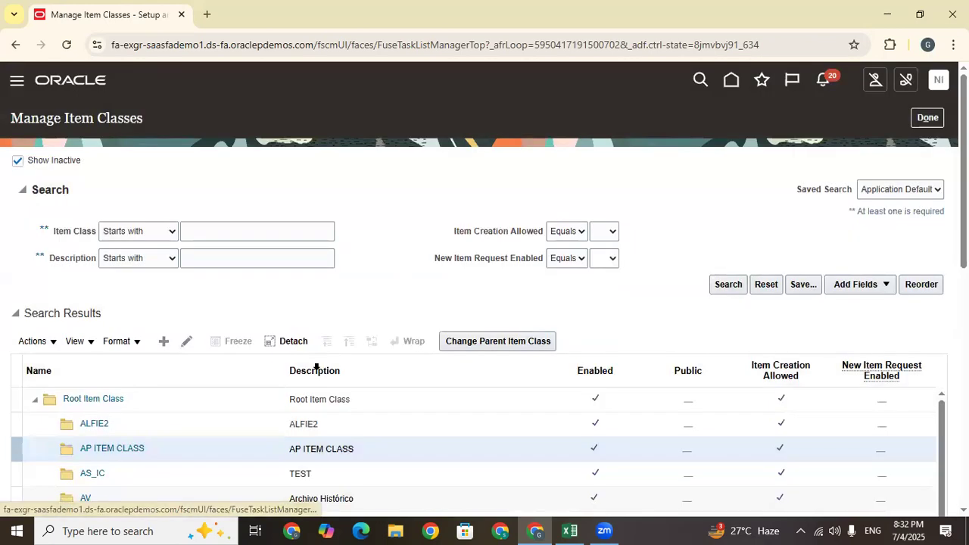
{"action": "left_click", "coordinate": [490, 341]}
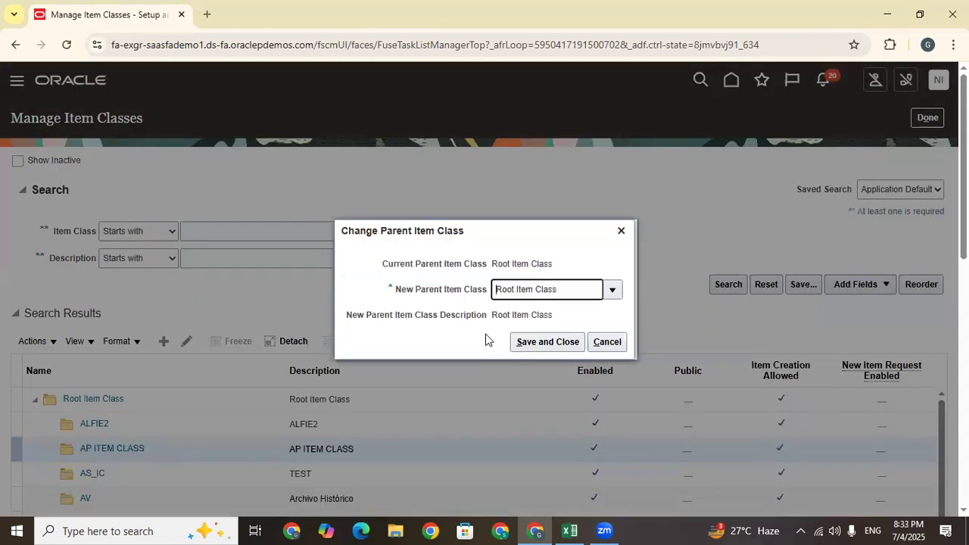
{"action": "left_click", "coordinate": [544, 341]}
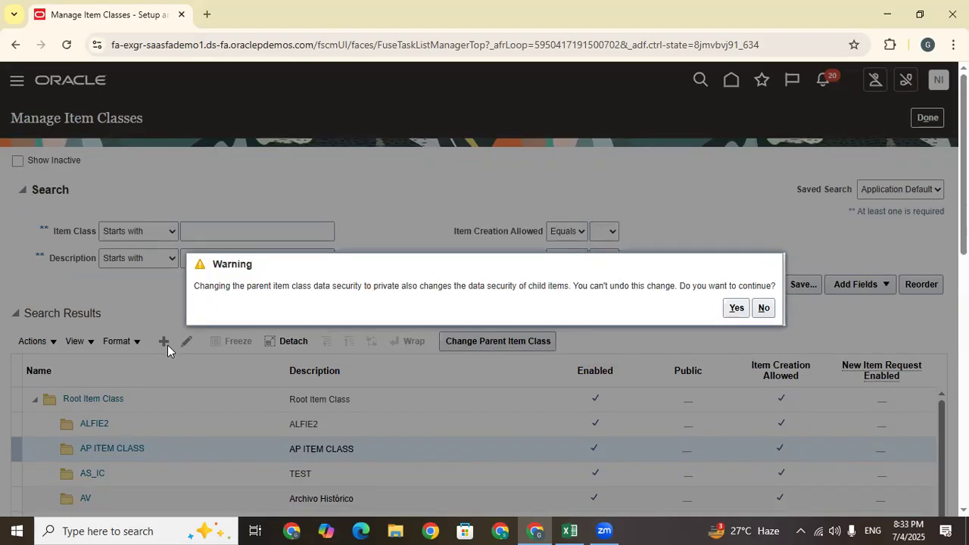
{"action": "left_click", "coordinate": [735, 306]}
{"action": "left_click", "coordinate": [163, 343]}
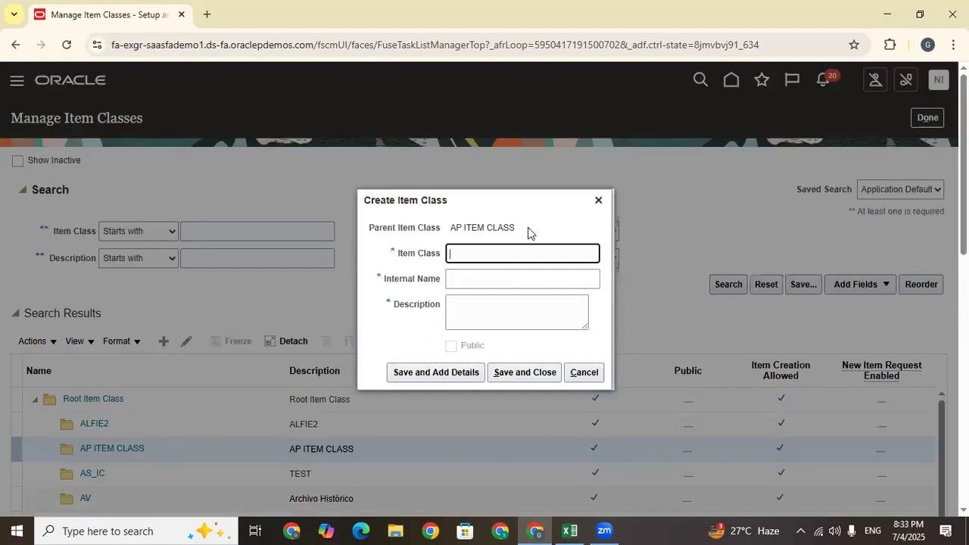
{"action": "left_click_drag", "start_coordinate": [528, 232], "coordinate": [440, 229]}
{"action": "scroll", "coordinate": [598, 242], "scroll_direction": "down", "scroll_amount": 3}
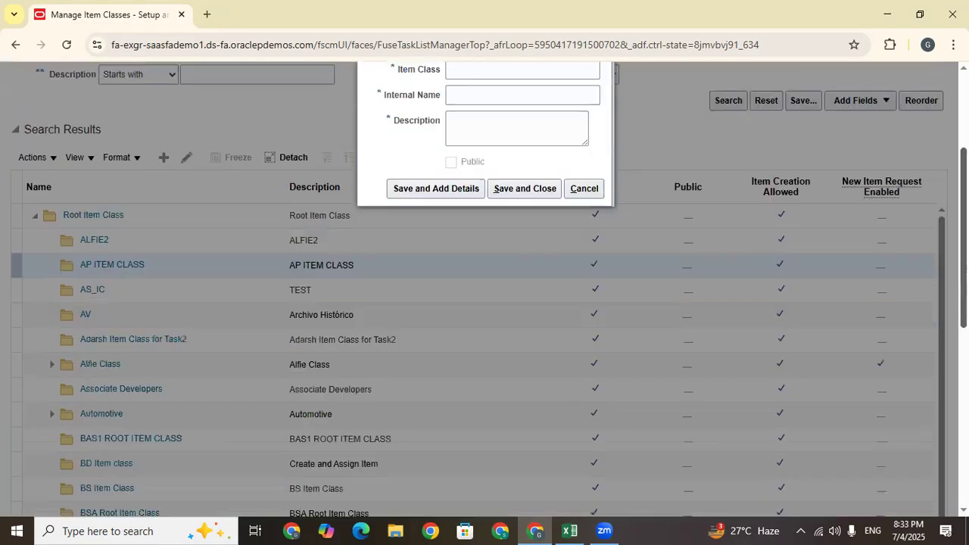
{"action": "left_click", "coordinate": [598, 200]}
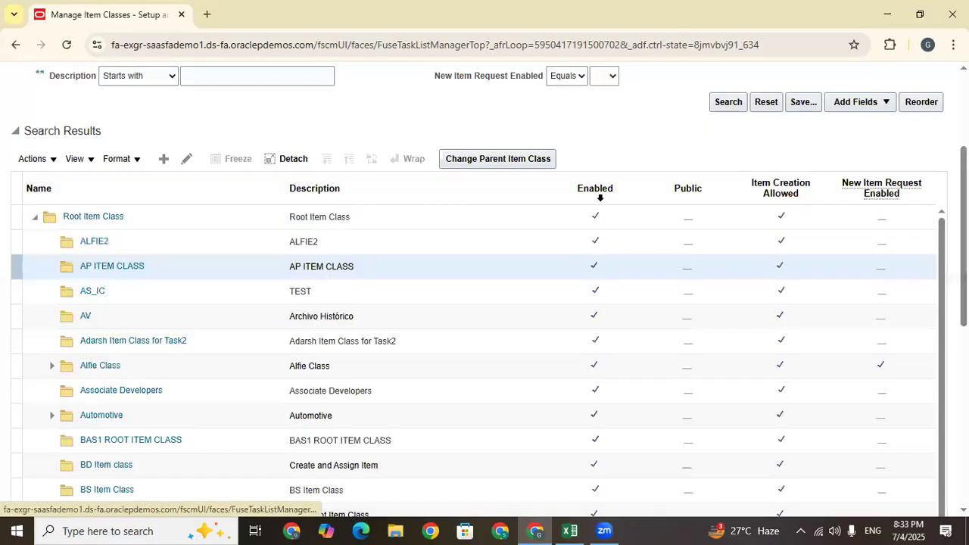
{"action": "left_click", "coordinate": [150, 214]}
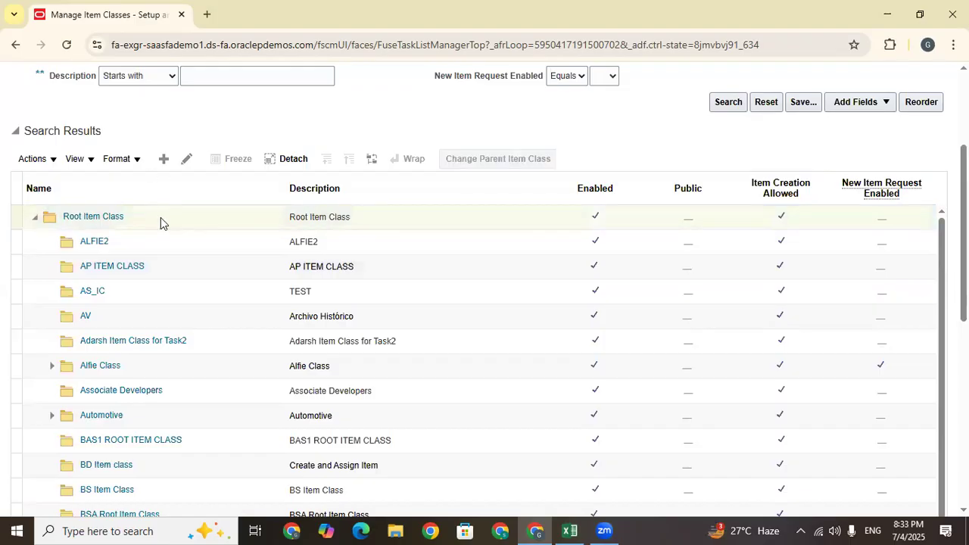
Add a new item class under Root Item Class named 'TATA Item Class'
{"action": "left_click", "coordinate": [165, 160]}
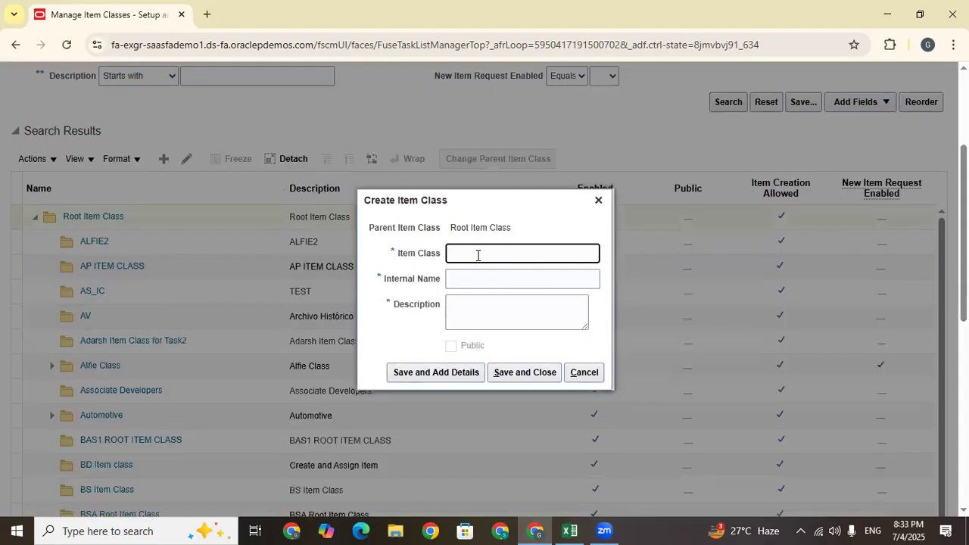
{"action": "left_click_drag", "start_coordinate": [511, 227], "coordinate": [451, 230]}
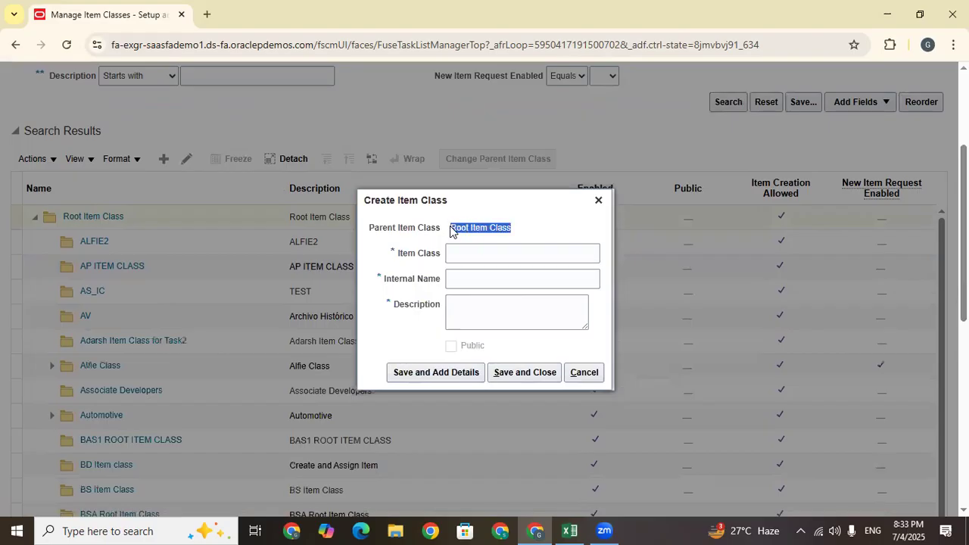
{"action": "left_click", "coordinate": [464, 255]}
{"action": "key", "text": "Caps_Lock"}
{"action": "type", "text": "TATA"}
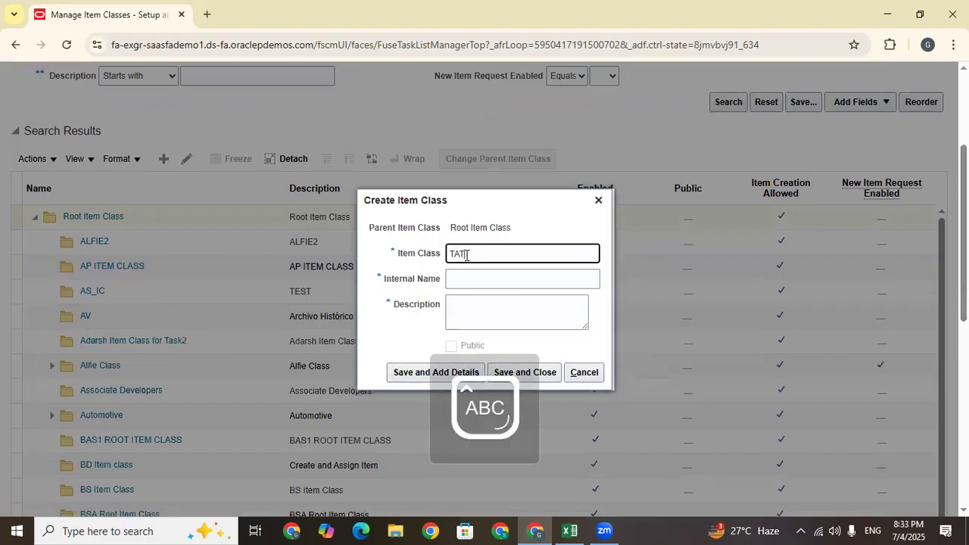
{"action": "key", "text": "Caps_Lock"}
{"action": "type", "text": "Item Class"}
Reuse 'TATA Item Class' as the internal name and description, then save the class
{"action": "key", "text": "ctrl+a"}
{"action": "key", "text": "ctrl+c"}
{"action": "left_click", "coordinate": [488, 277]}
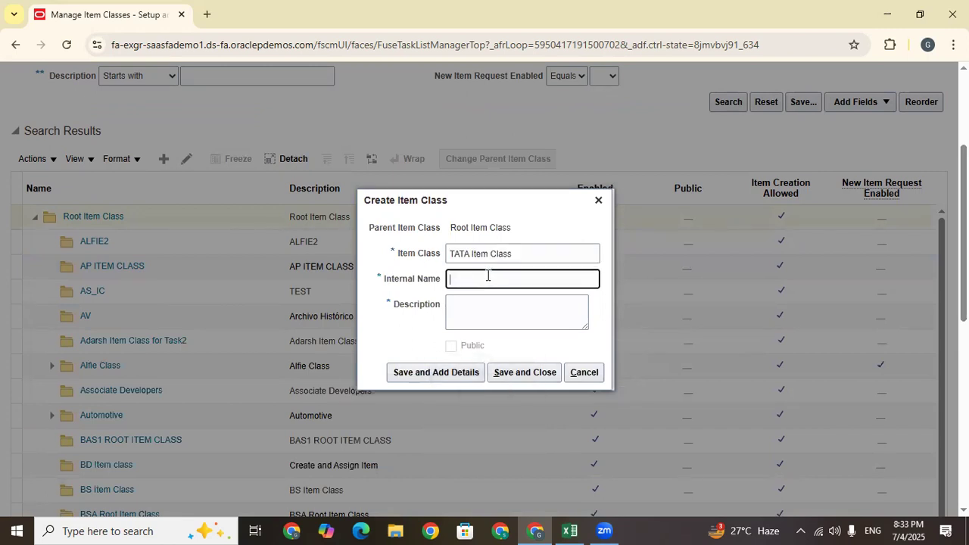
{"action": "key", "text": "ctrl+v"}
{"action": "left_click", "coordinate": [500, 302]}
{"action": "key", "text": "ctrl+v"}
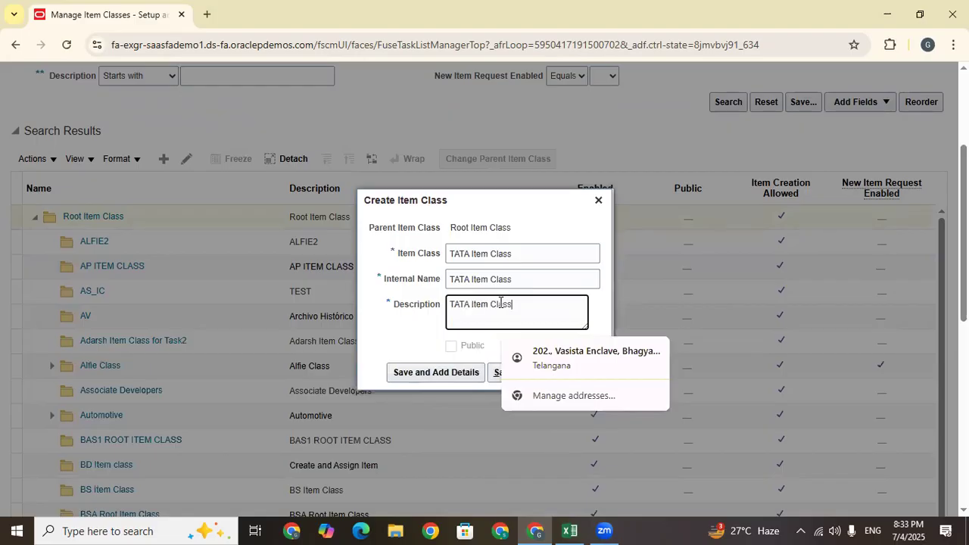
{"action": "left_click", "coordinate": [395, 346]}
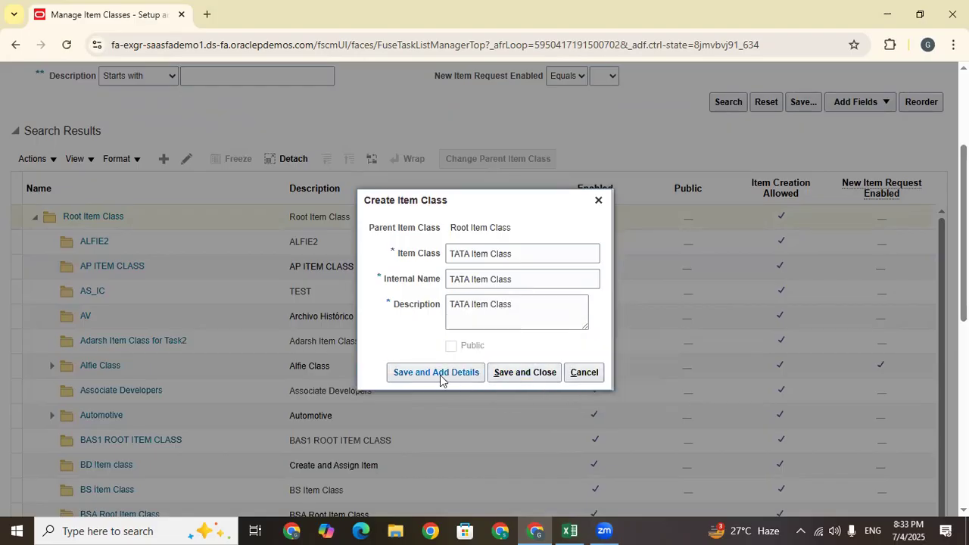
{"action": "left_click", "coordinate": [440, 373]}
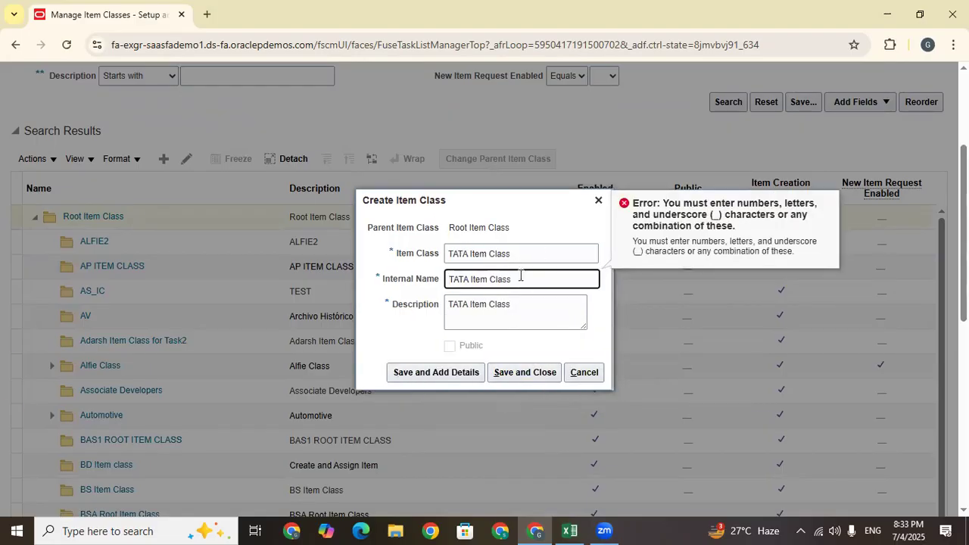
Change the internal name to 'TATA_Item_Class' by replacing its spaces with underscores
{"action": "left_click", "coordinate": [469, 281]}
{"action": "key", "text": "BackSpace"}
{"action": "type", "text": "_"}
{"action": "key", "text": "BackSpace"}
{"action": "type", "text": "_"}
{"action": "left_click", "coordinate": [433, 380]}
{"action": "left_click", "coordinate": [433, 380]}
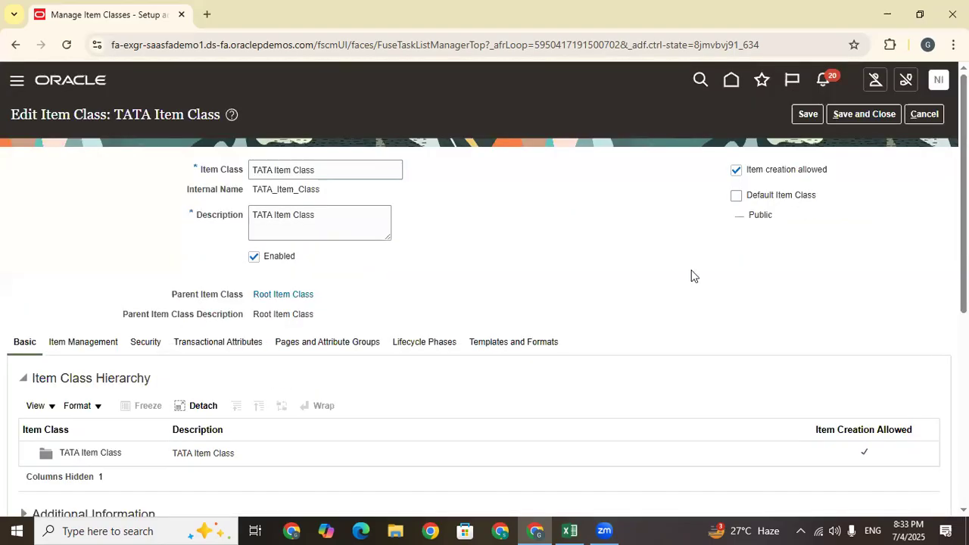
{"action": "scroll", "coordinate": [695, 276], "scroll_direction": "down", "scroll_amount": 3}
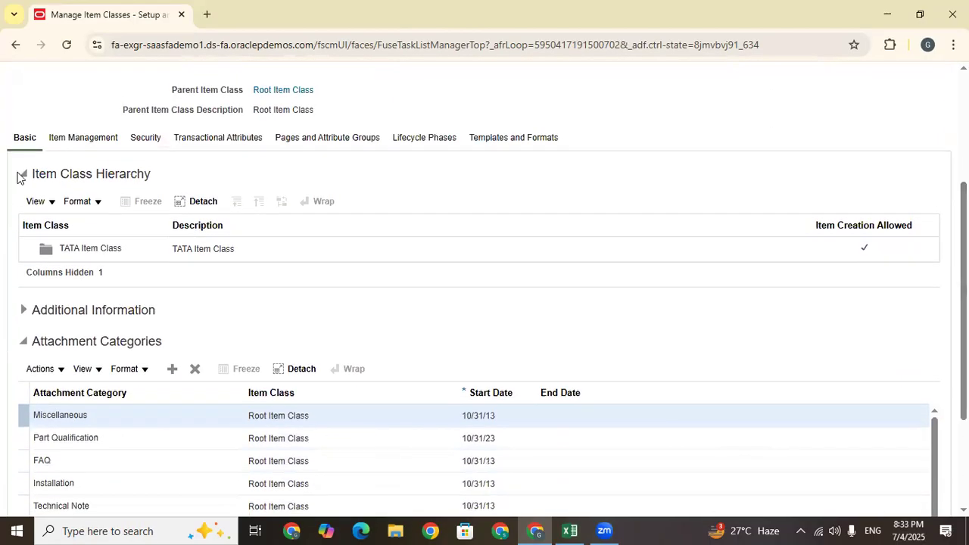
{"action": "left_click", "coordinate": [134, 244]}
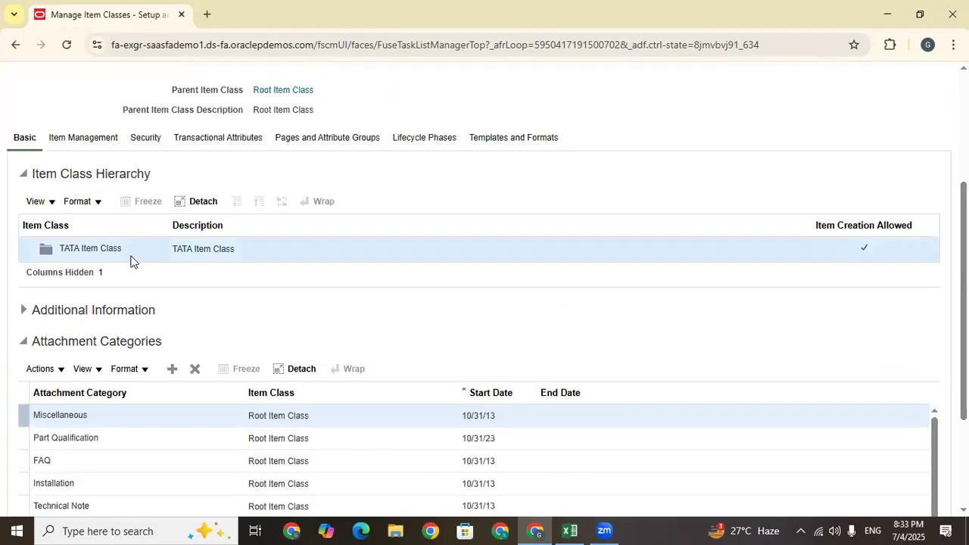
{"action": "left_click_drag", "start_coordinate": [122, 250], "coordinate": [59, 252]}
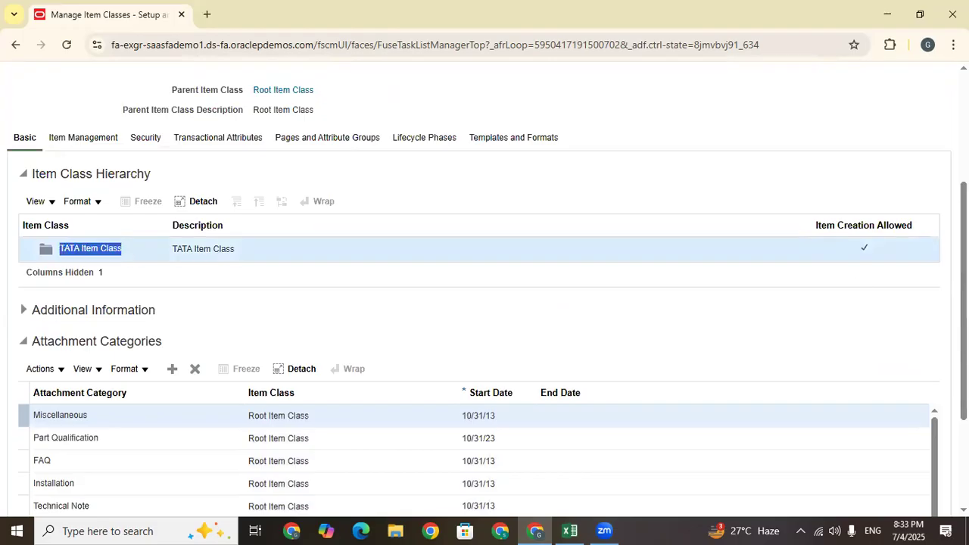
{"action": "scroll", "coordinate": [58, 253], "scroll_direction": "down", "scroll_amount": 1}
{"action": "scroll", "coordinate": [182, 386], "scroll_direction": "down", "scroll_amount": 1}
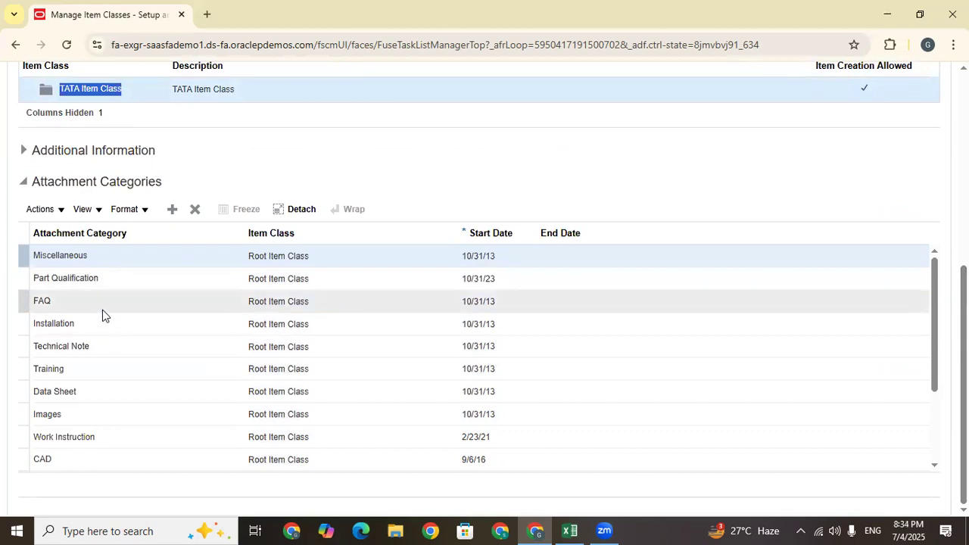
{"action": "left_click_drag", "start_coordinate": [161, 182], "coordinate": [43, 182]}
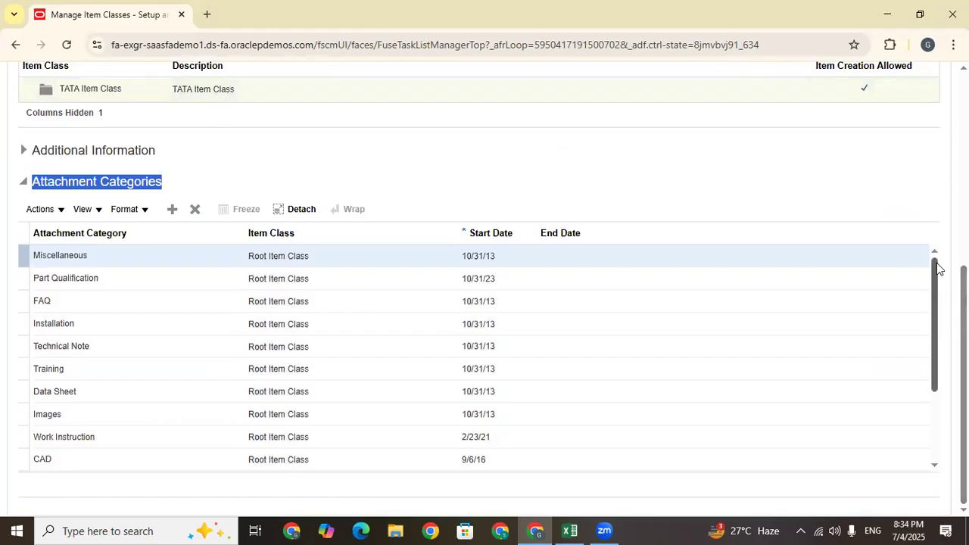
{"action": "left_click_drag", "start_coordinate": [936, 259], "coordinate": [936, 381]}
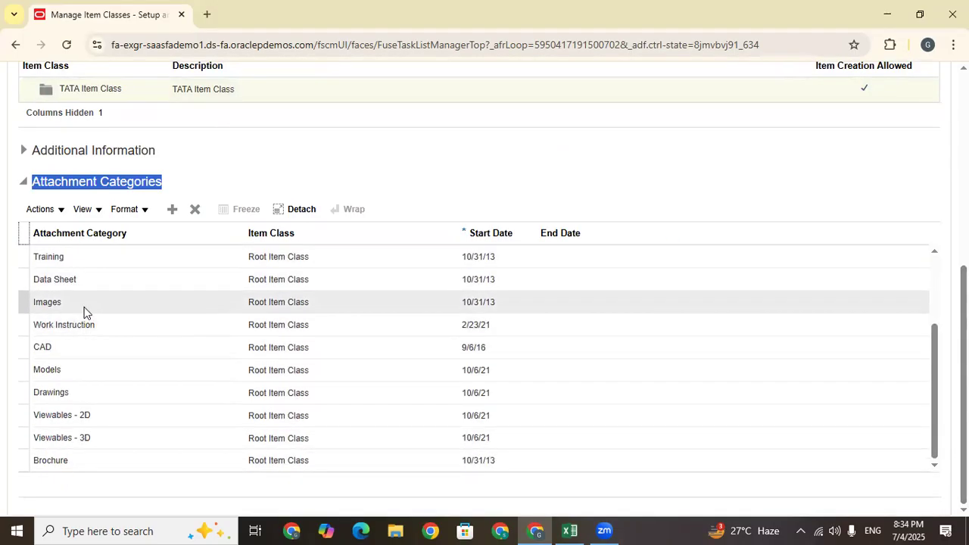
{"action": "scroll", "coordinate": [59, 224], "scroll_direction": "up", "scroll_amount": 2}
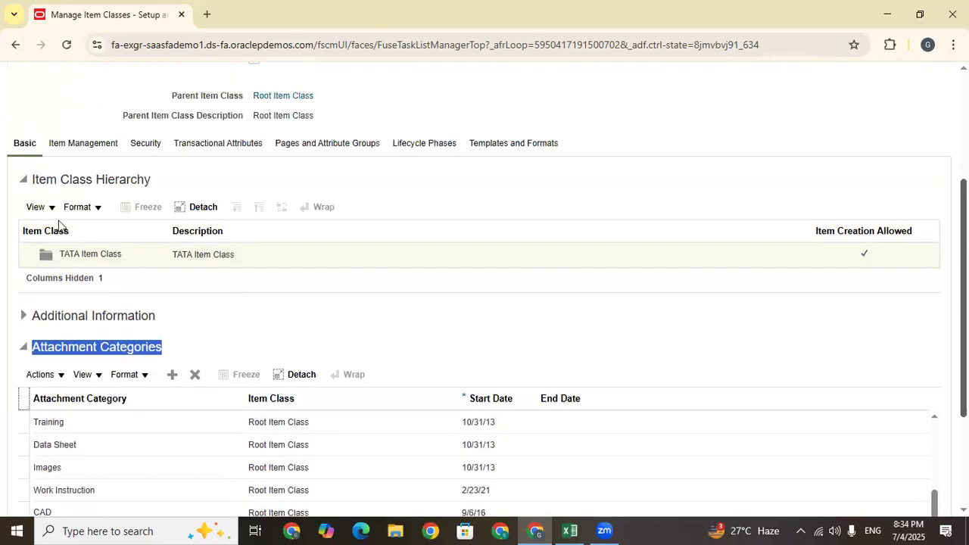
Select TATA Item Class and show its Item Management settings
{"action": "left_click", "coordinate": [143, 261]}
{"action": "left_click", "coordinate": [83, 143]}
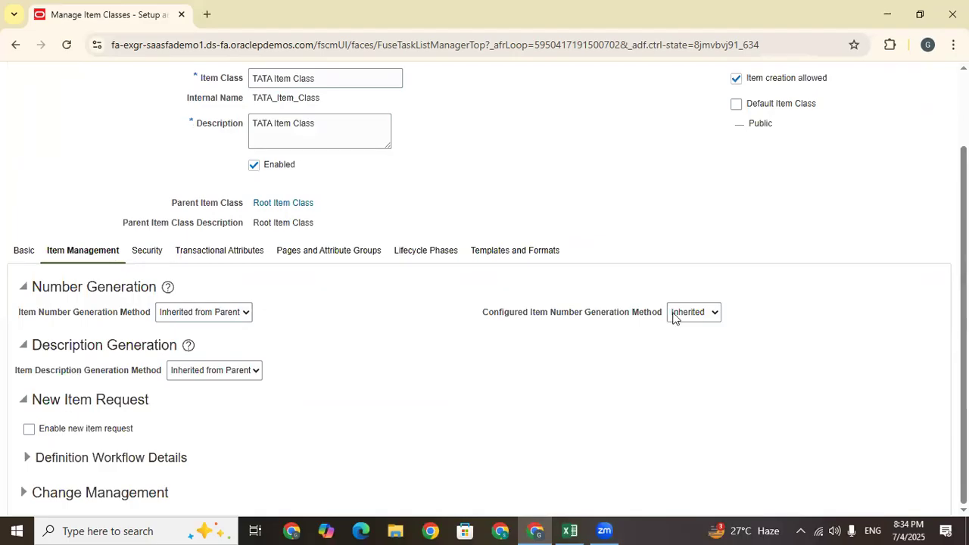
{"action": "left_click_drag", "start_coordinate": [19, 325], "coordinate": [93, 318]}
{"action": "left_click", "coordinate": [13, 320]}
Review the Item Number Generation Method choices and set it to User Defined
{"action": "left_click", "coordinate": [212, 315]}
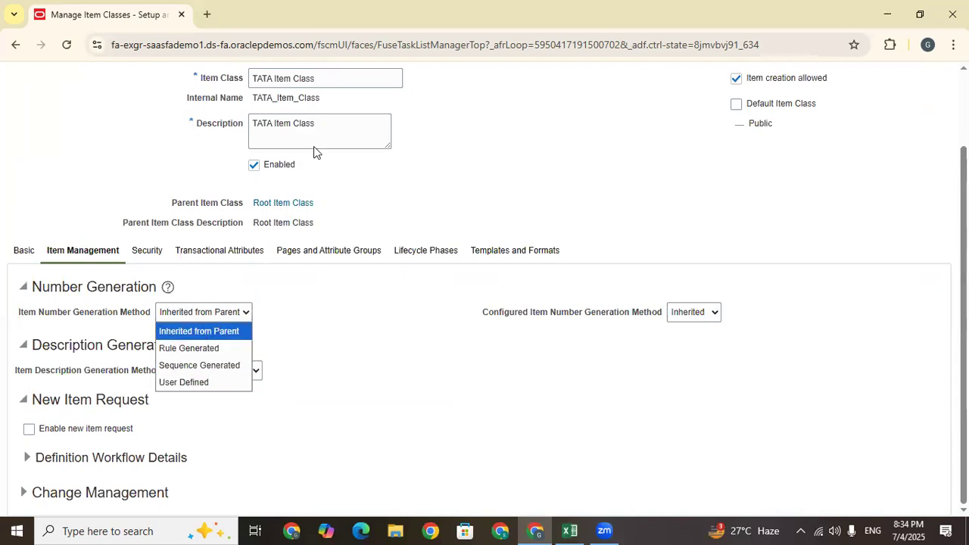
{"action": "left_click_drag", "start_coordinate": [316, 224], "coordinate": [252, 224]}
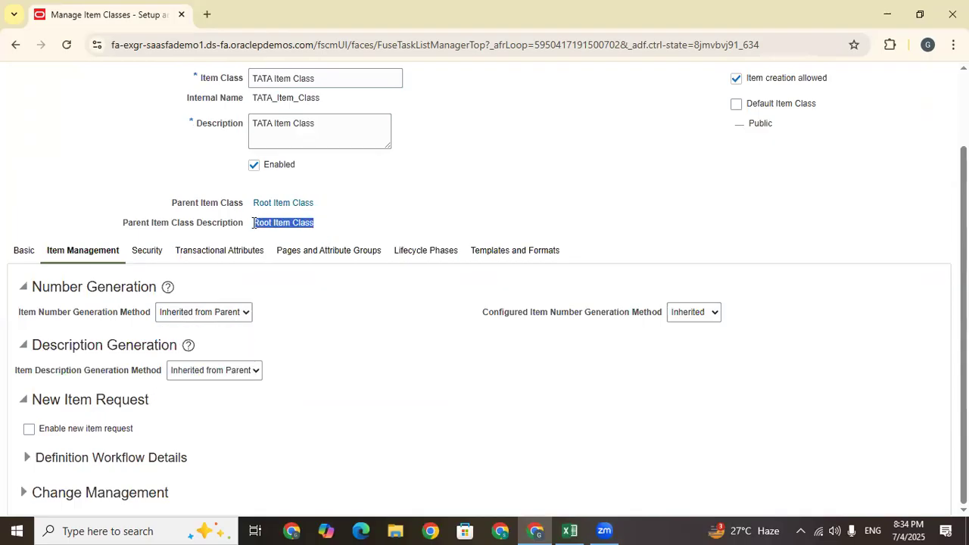
{"action": "left_click", "coordinate": [222, 317]}
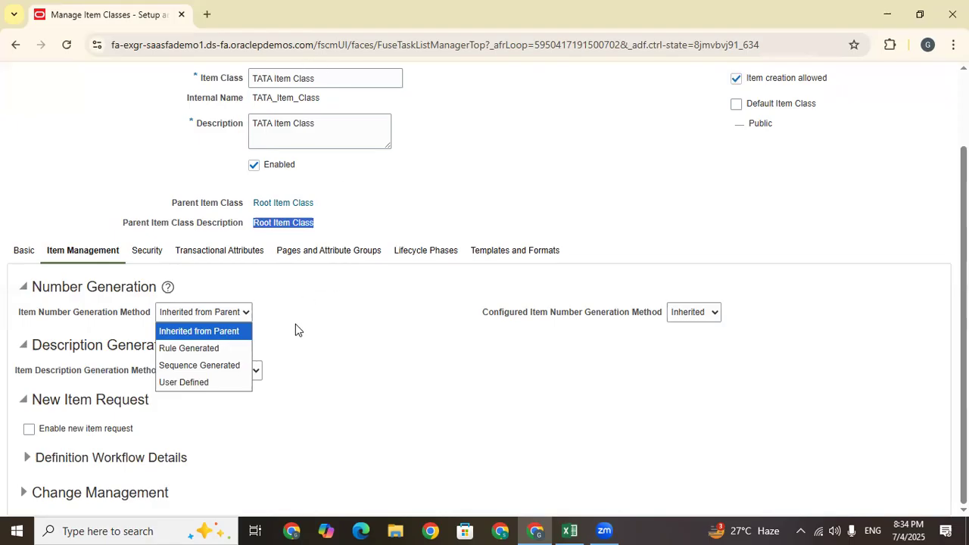
{"action": "left_click", "coordinate": [320, 352]}
{"action": "left_click", "coordinate": [194, 313]}
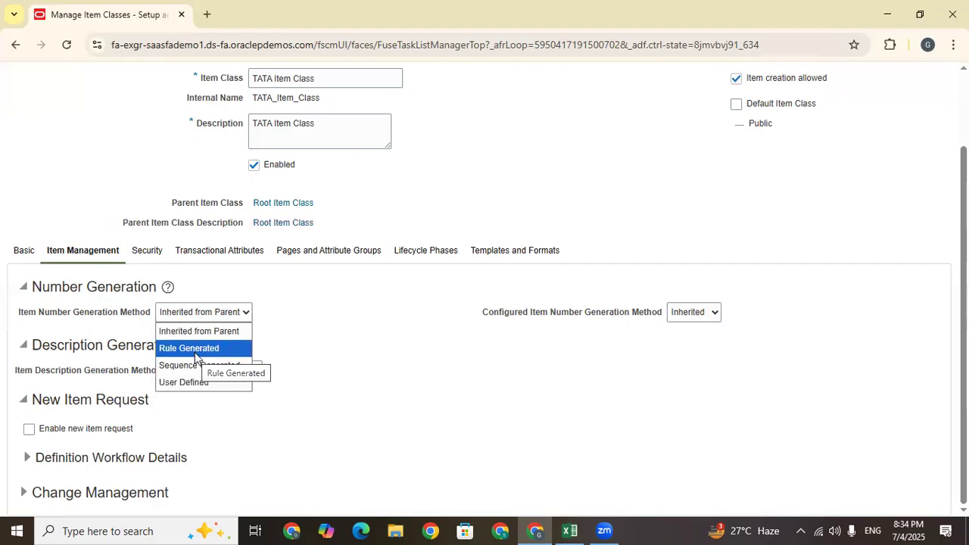
{"action": "left_click_drag", "start_coordinate": [329, 124], "coordinate": [217, 116]}
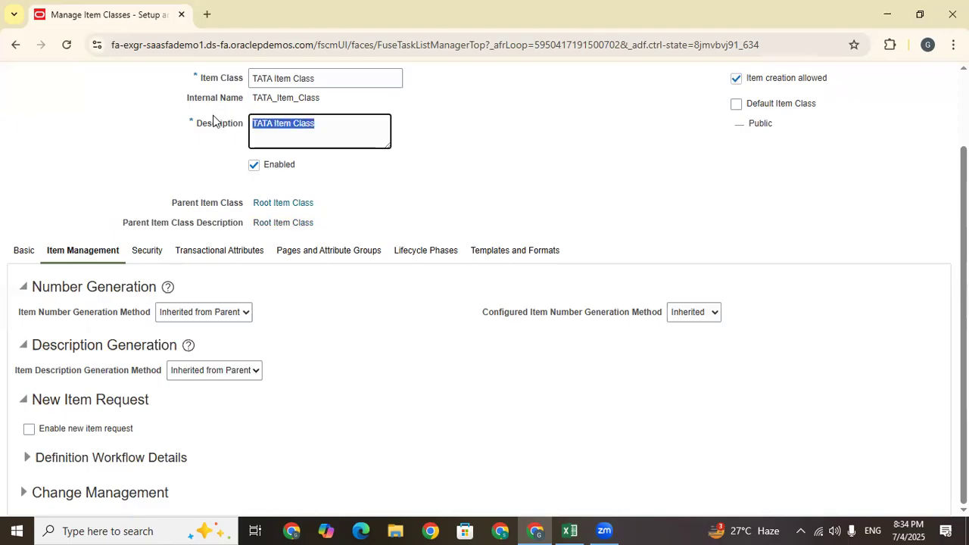
{"action": "left_click", "coordinate": [229, 315]}
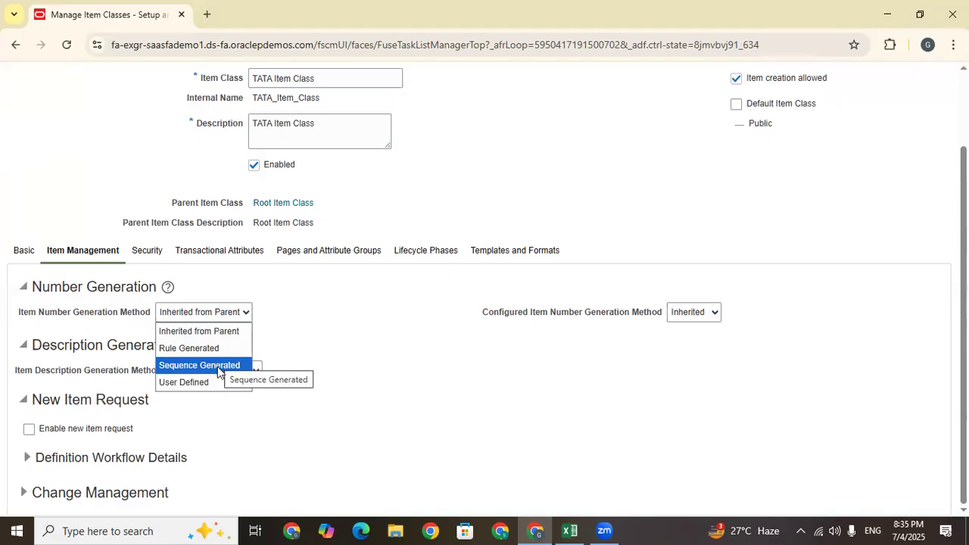
{"action": "left_click", "coordinate": [223, 418]}
{"action": "left_click", "coordinate": [214, 317]}
{"action": "left_click", "coordinate": [214, 382]}
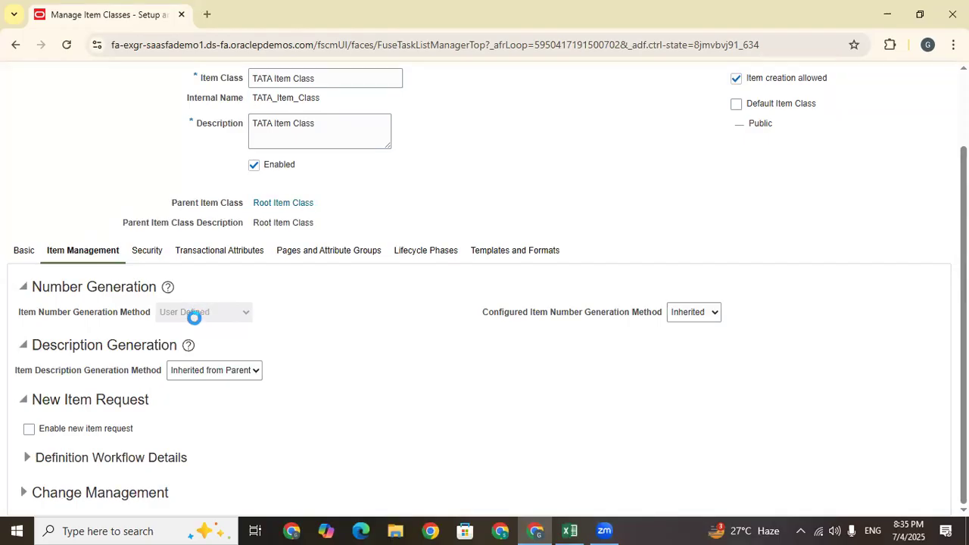
Set the Item Description Generation Method to User Defined
{"action": "left_click_drag", "start_coordinate": [963, 284], "coordinate": [963, 212]}
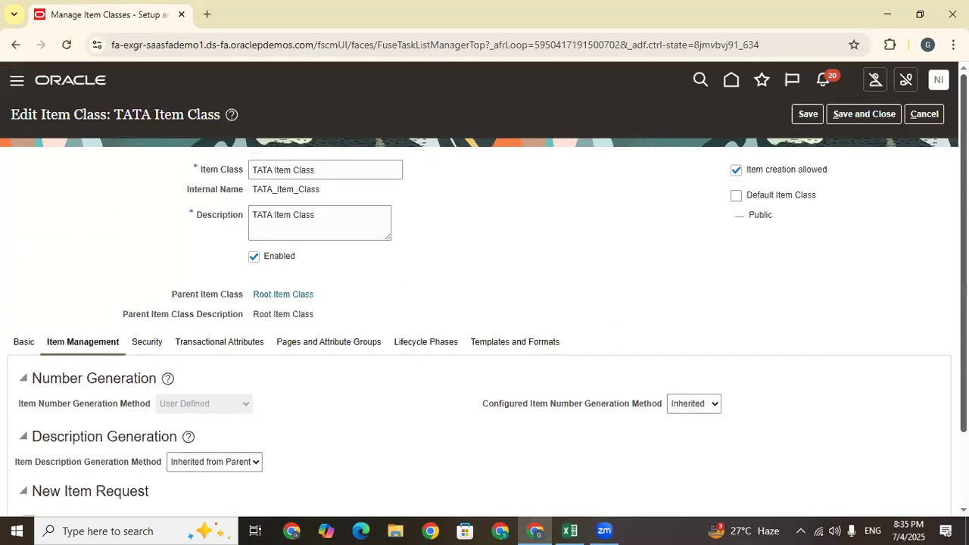
{"action": "scroll", "coordinate": [195, 345], "scroll_direction": "down", "scroll_amount": 1}
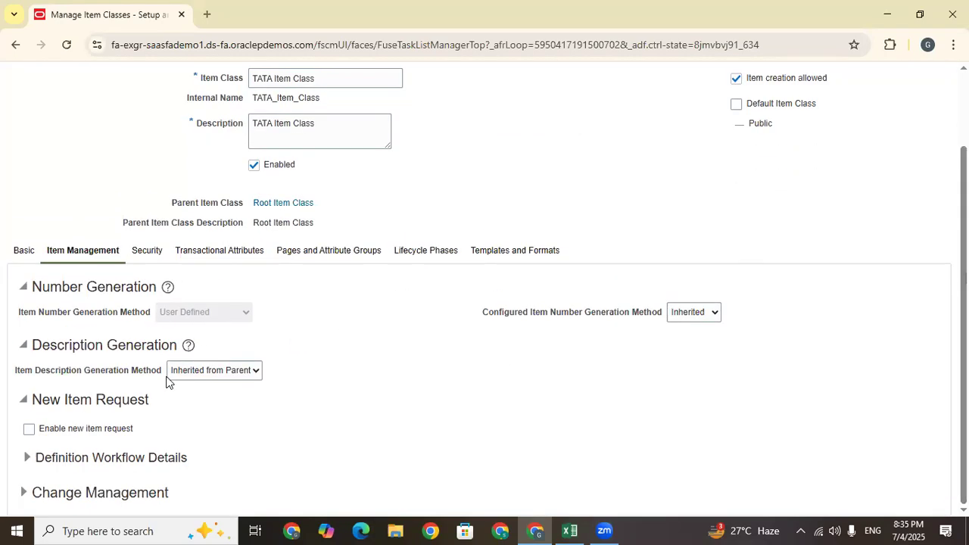
{"action": "left_click", "coordinate": [192, 371]}
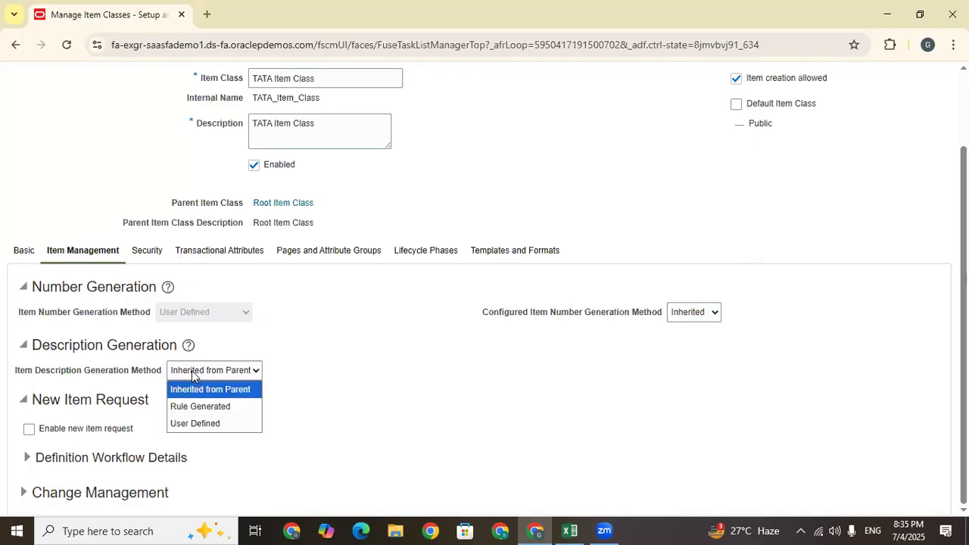
{"action": "left_click", "coordinate": [200, 424]}
{"action": "double_click", "coordinate": [11, 370]}
{"action": "left_click_drag", "start_coordinate": [107, 377], "coordinate": [158, 373]}
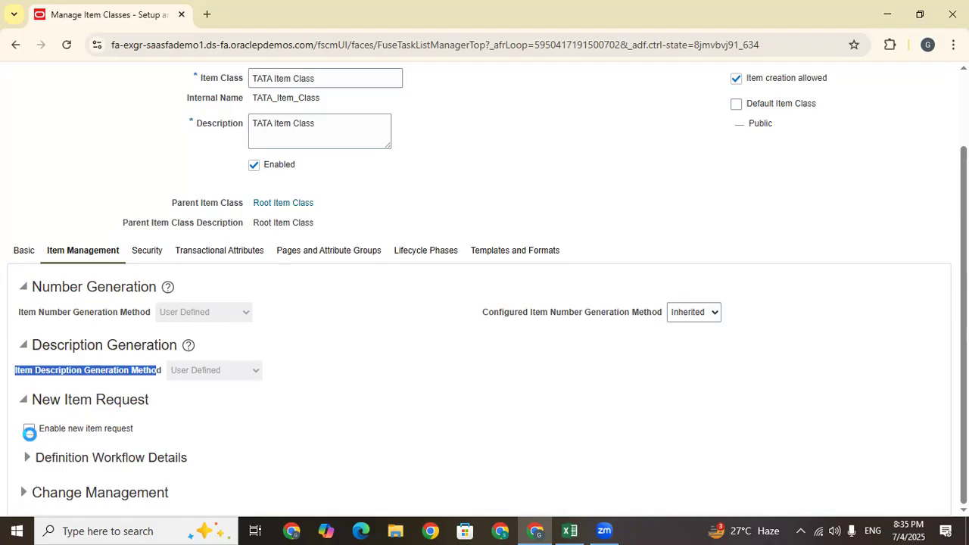
{"action": "left_click_drag", "start_coordinate": [130, 429], "coordinate": [41, 430]}
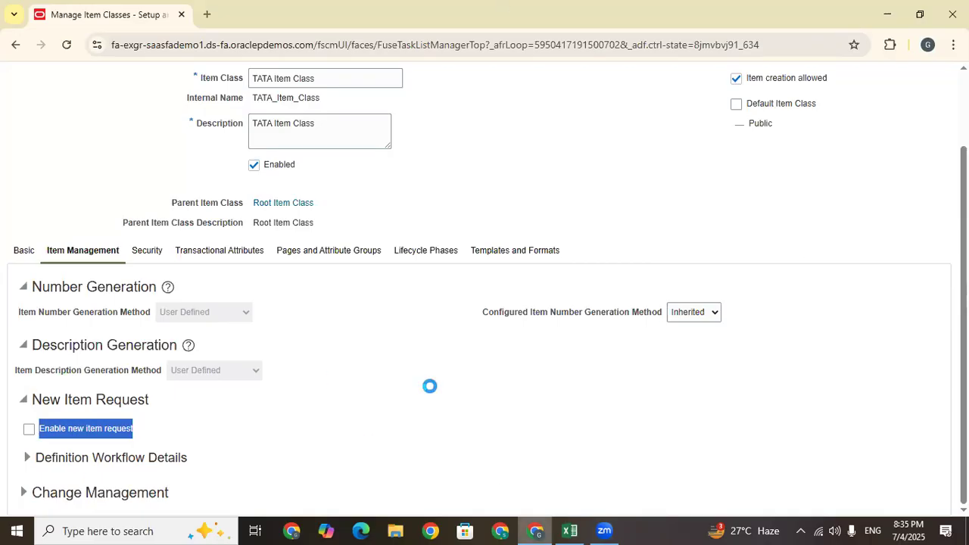
Save TATA Item Class with both generation methods set to User Defined
{"action": "scroll", "coordinate": [447, 389], "scroll_direction": "up", "scroll_amount": 2}
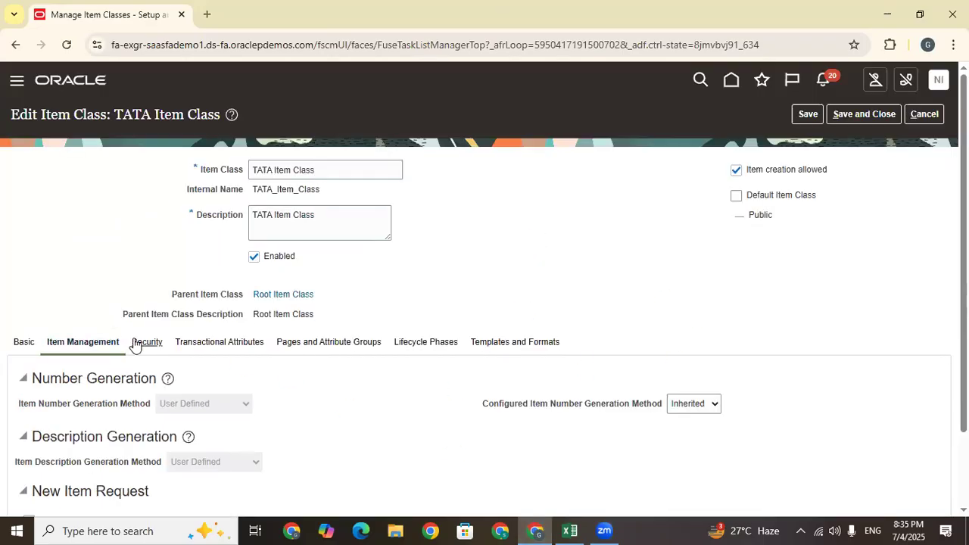
{"action": "scroll", "coordinate": [564, 238], "scroll_direction": "down", "scroll_amount": 2}
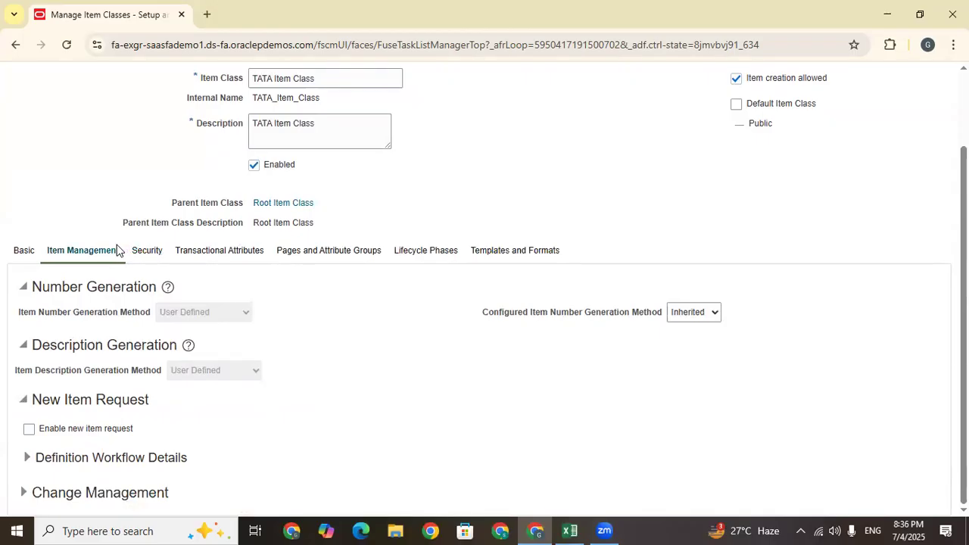
{"action": "left_click", "coordinate": [142, 253]}
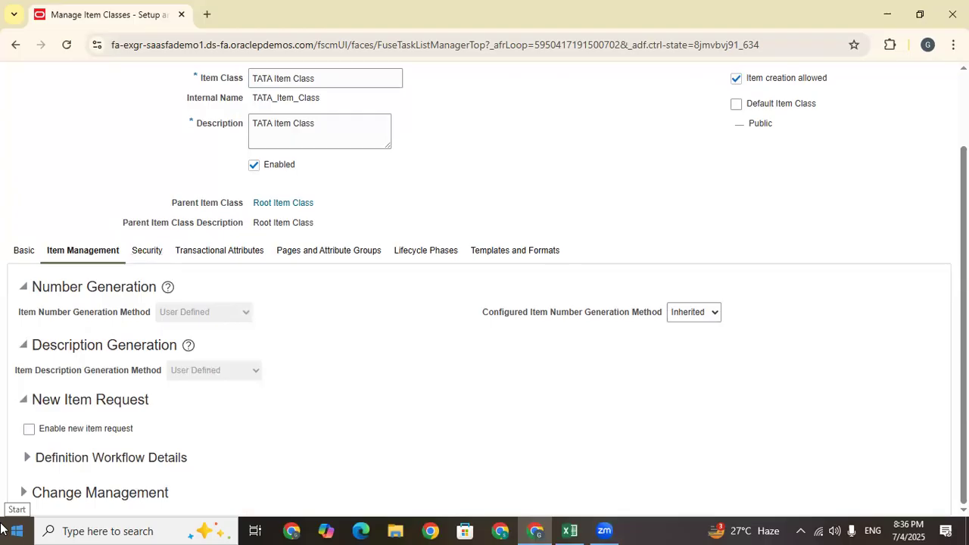
{"action": "scroll", "coordinate": [351, 345], "scroll_direction": "up", "scroll_amount": 2}
{"action": "scroll", "coordinate": [709, 144], "scroll_direction": "down", "scroll_amount": 2}
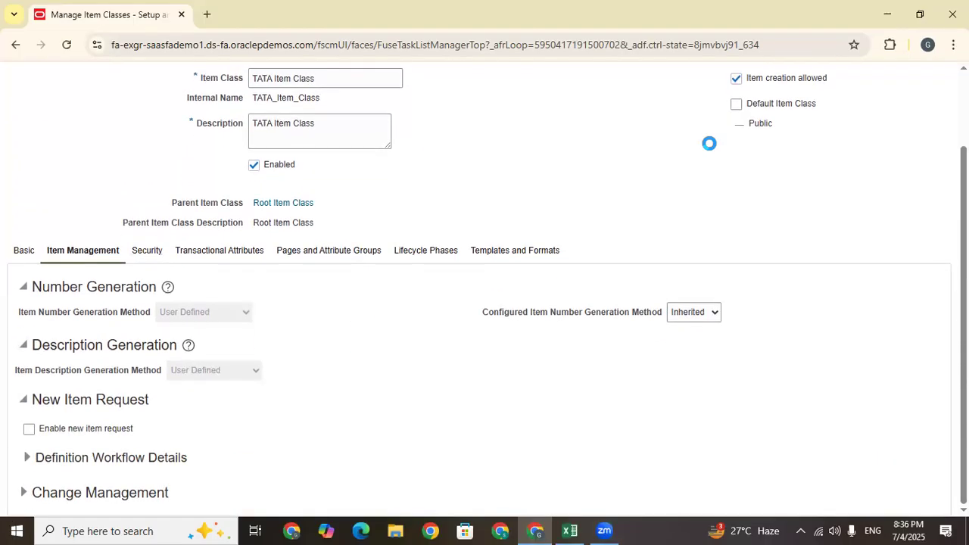
{"action": "scroll", "coordinate": [697, 201], "scroll_direction": "up", "scroll_amount": 2}
{"action": "left_click", "coordinate": [806, 114]}
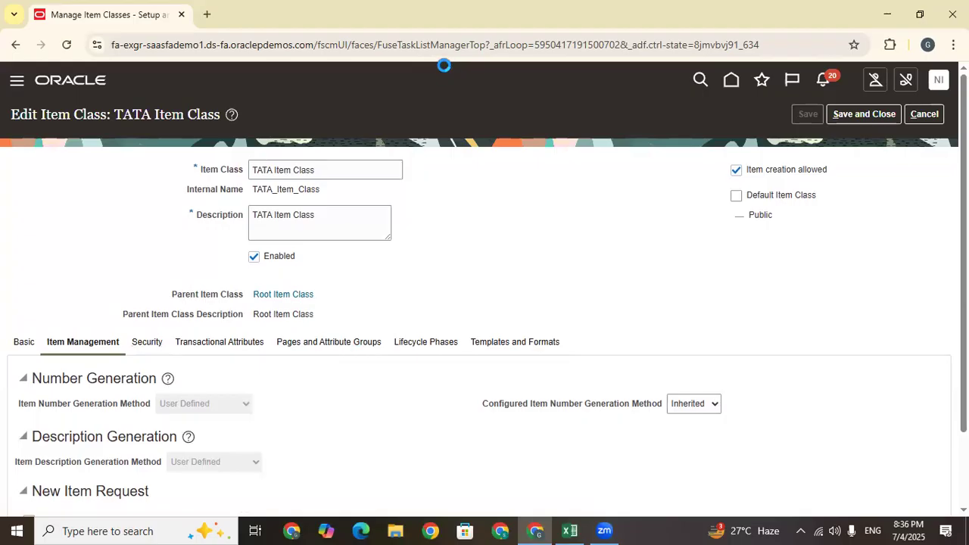
{"action": "left_click", "coordinate": [407, 44]}
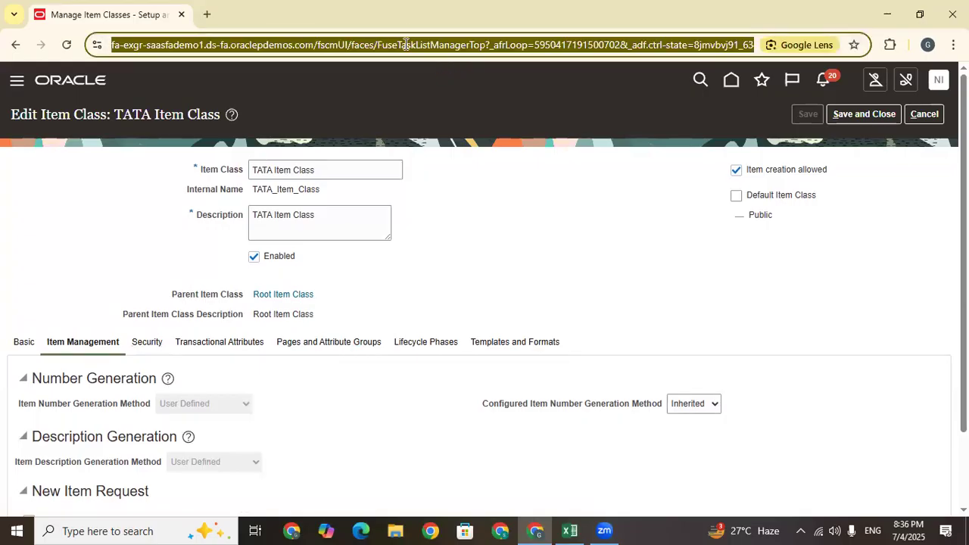
Reload the TATA Item Class page, glance at the Excel log, and open Chrome's main menu
{"action": "key", "text": "Return"}
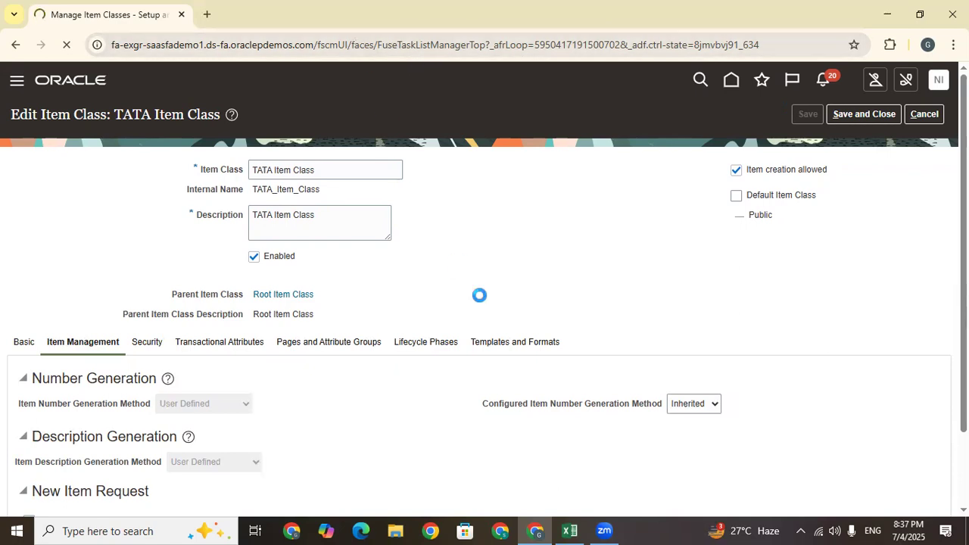
{"action": "left_click_drag", "start_coordinate": [465, 349], "coordinate": [389, 345]}
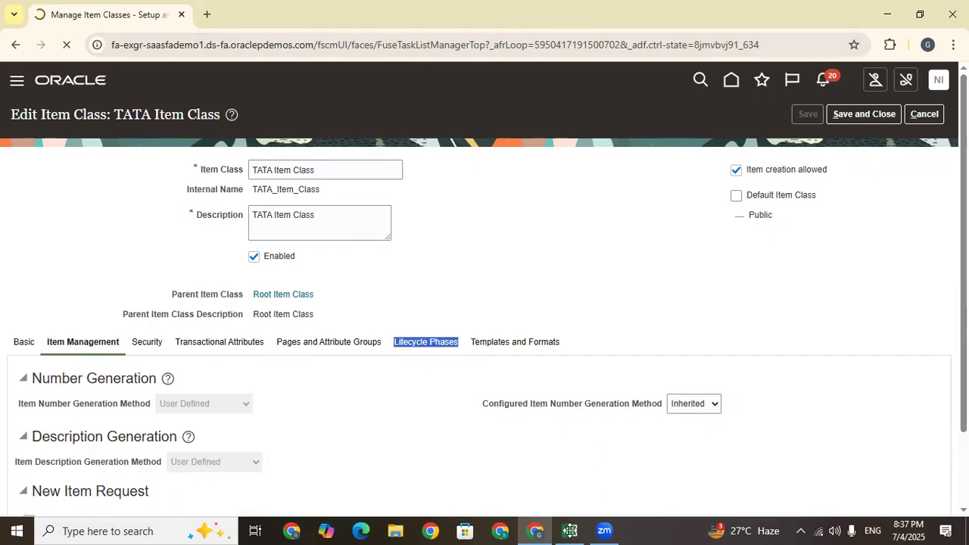
{"action": "key", "text": "alt+Tab"}
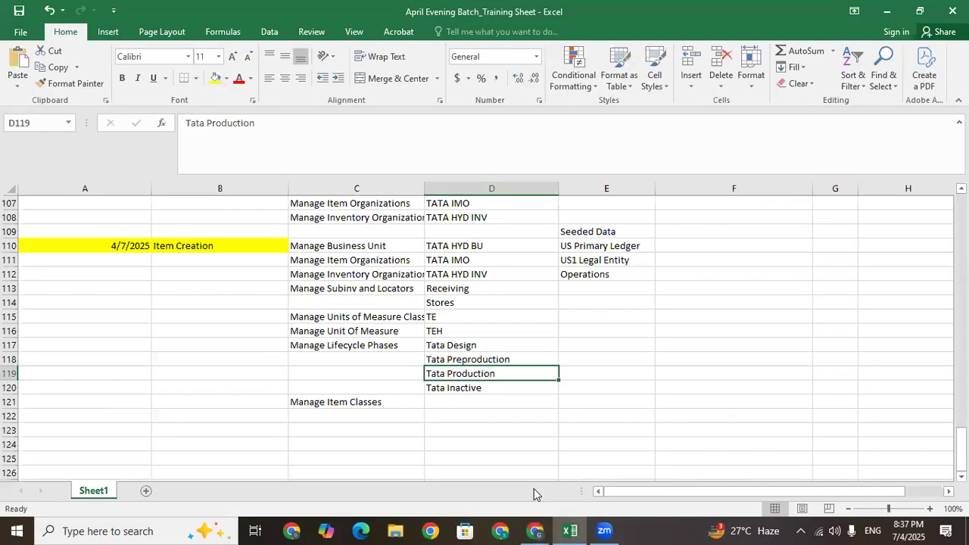
{"action": "key", "text": "alt+Tab"}
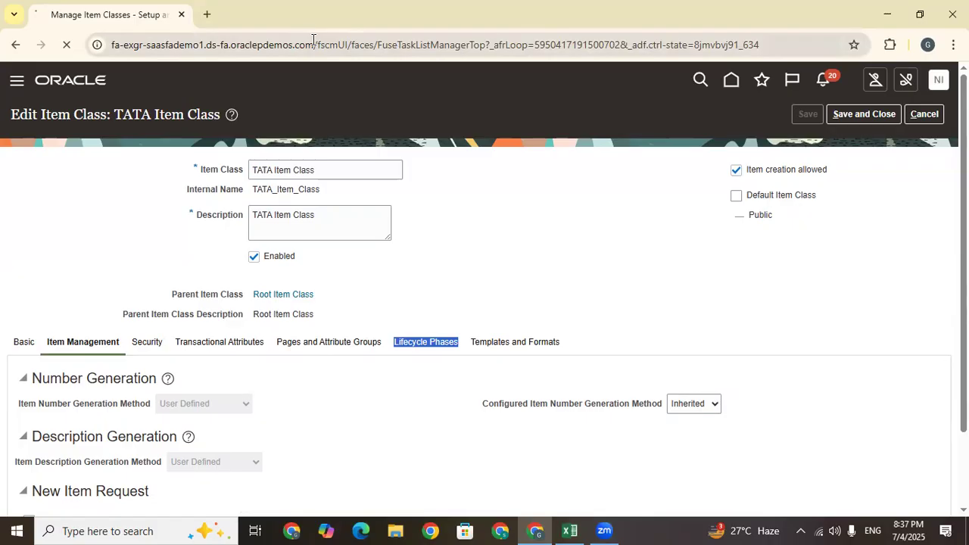
{"action": "left_click_drag", "start_coordinate": [313, 45], "coordinate": [106, 46]}
{"action": "key", "text": "ctrl+c"}
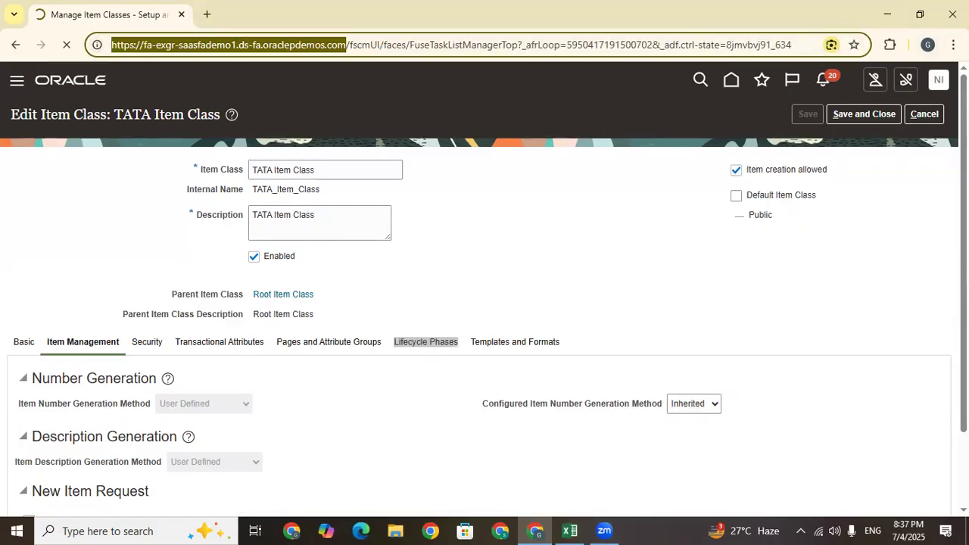
{"action": "left_click", "coordinate": [953, 45]}
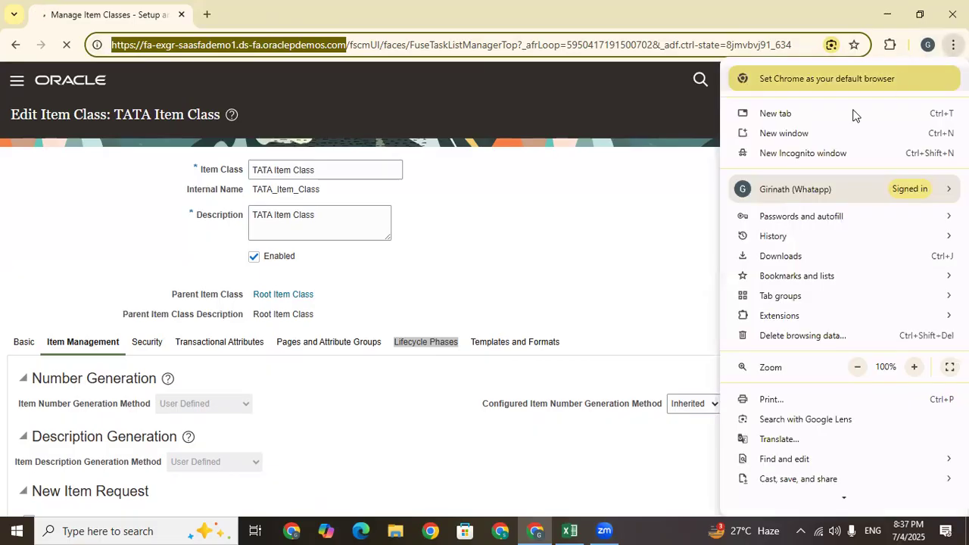
Open an incognito window, load the Oracle demo site, and sign in with saved credentials
{"action": "left_click", "coordinate": [787, 155]}
{"action": "key", "text": "ctrl+v"}
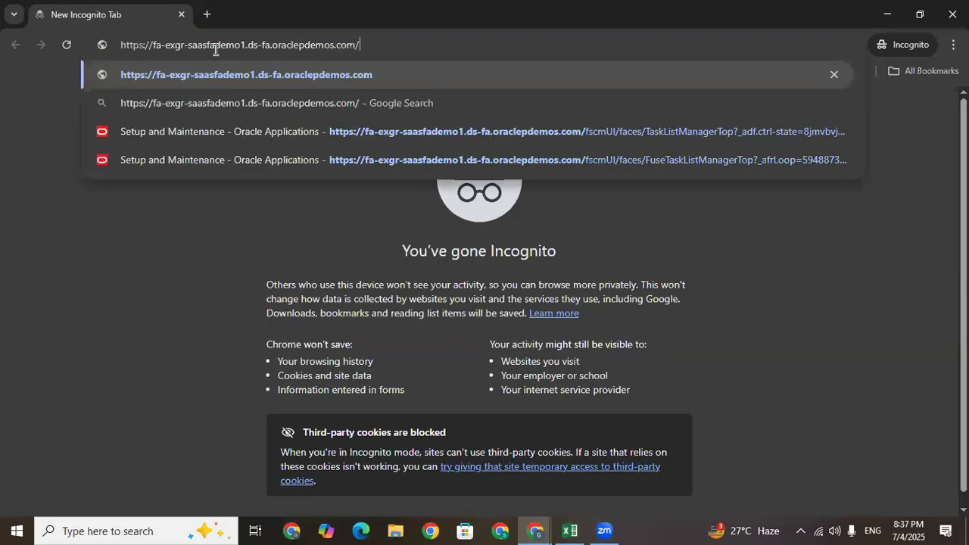
{"action": "key", "text": "Return"}
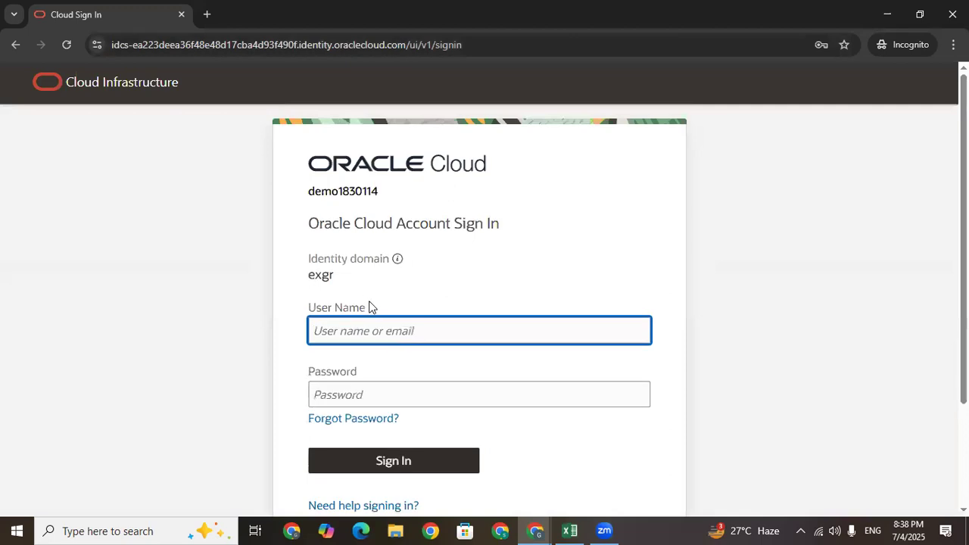
{"action": "left_click", "coordinate": [374, 333]}
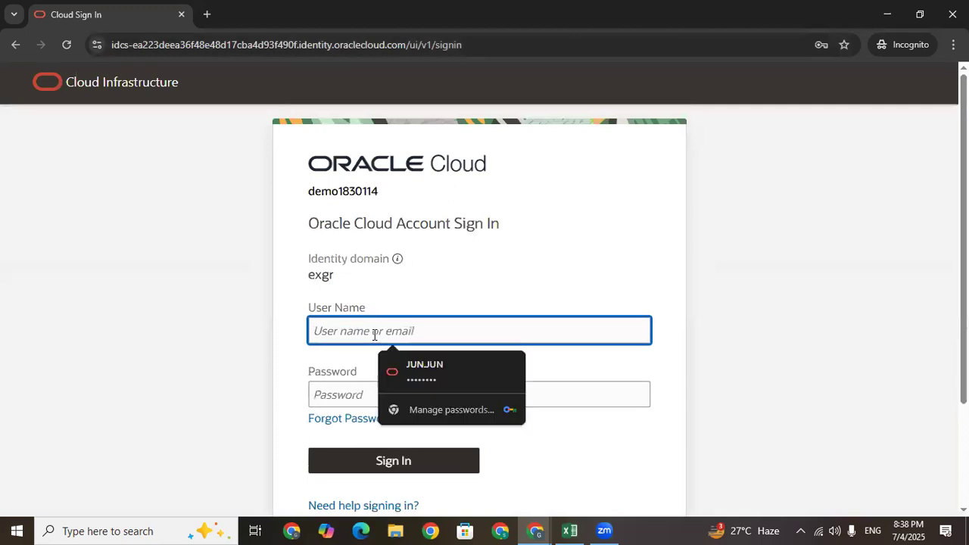
{"action": "left_click", "coordinate": [414, 370]}
{"action": "left_click", "coordinate": [393, 465]}
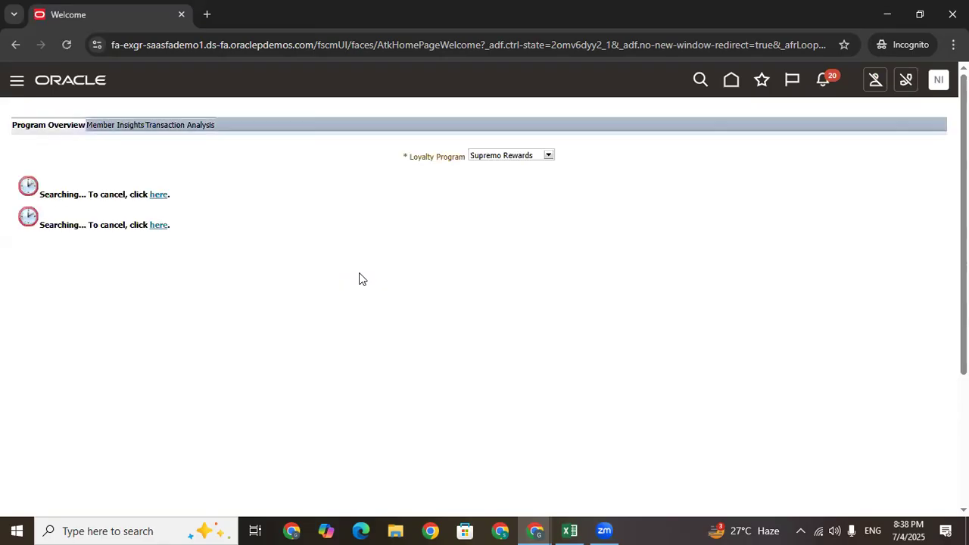
Go to the Oracle home page and close the older Oracle browser window
{"action": "left_click", "coordinate": [730, 82]}
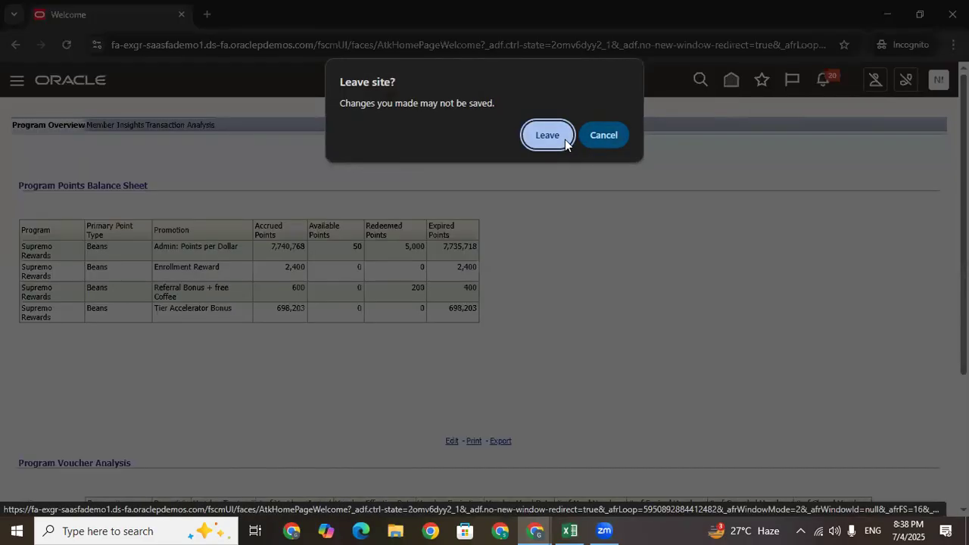
{"action": "left_click", "coordinate": [615, 133]}
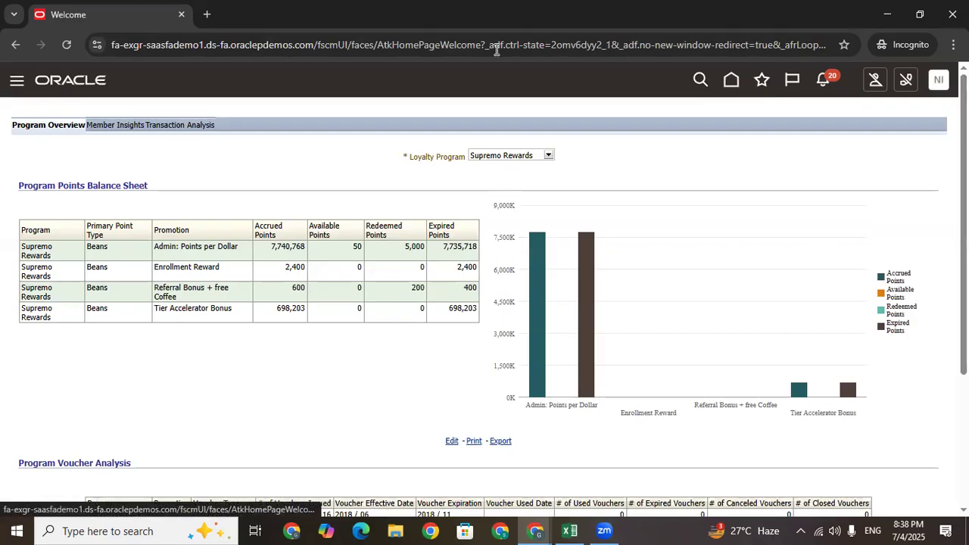
{"action": "left_click", "coordinate": [732, 84]}
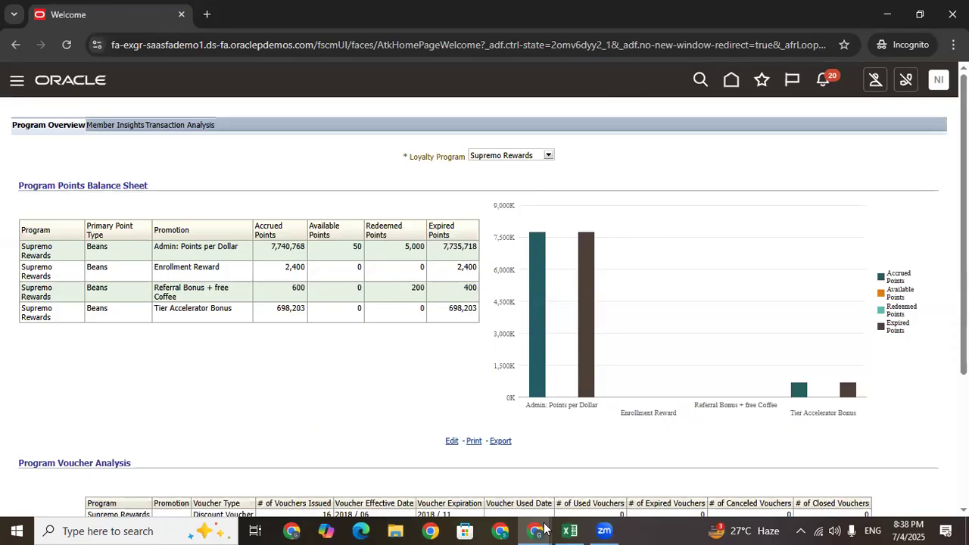
{"action": "mouse_move", "coordinate": [542, 528]}
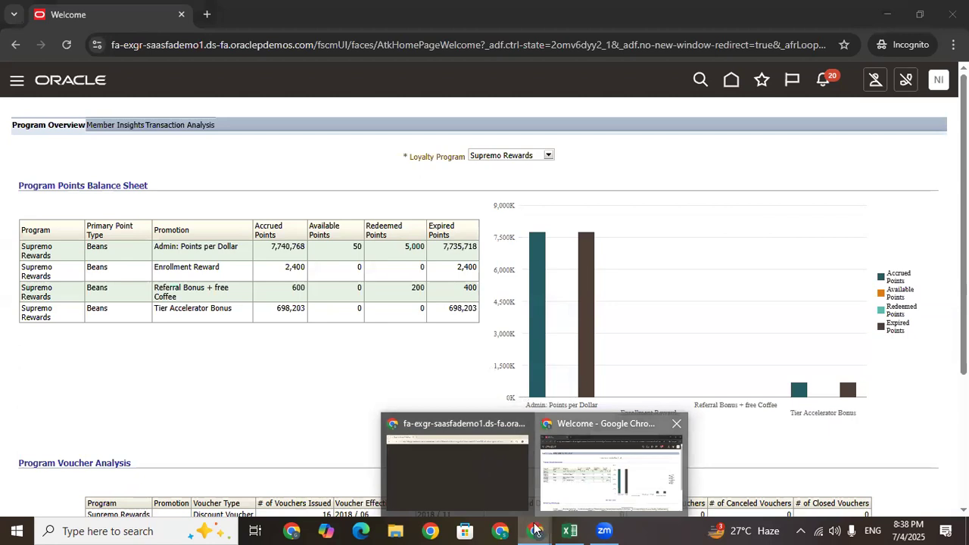
{"action": "left_click", "coordinate": [456, 470]}
{"action": "left_click", "coordinate": [952, 14]}
Reload the Oracle welcome page and go to Setup and Maintenance from the user menu
{"action": "left_click", "coordinate": [728, 81]}
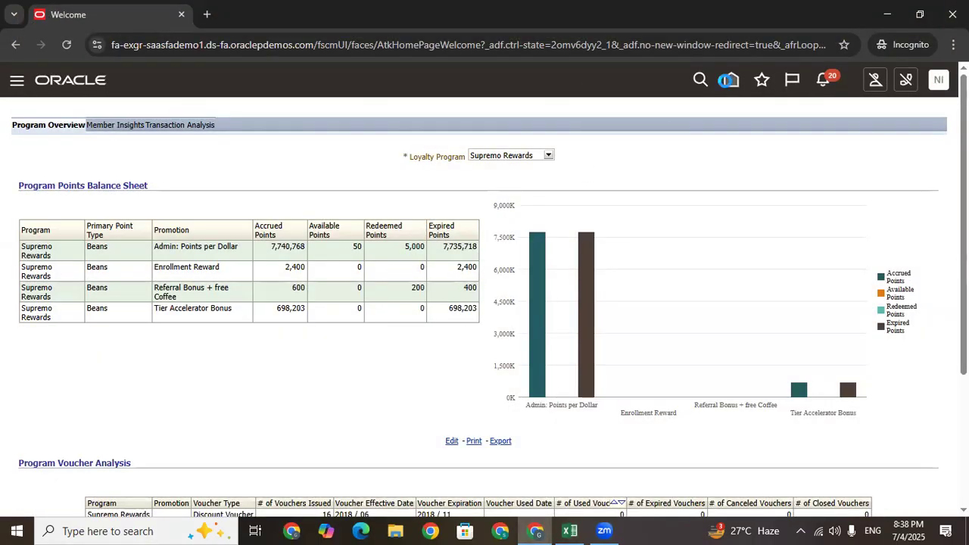
{"action": "left_click", "coordinate": [662, 47]}
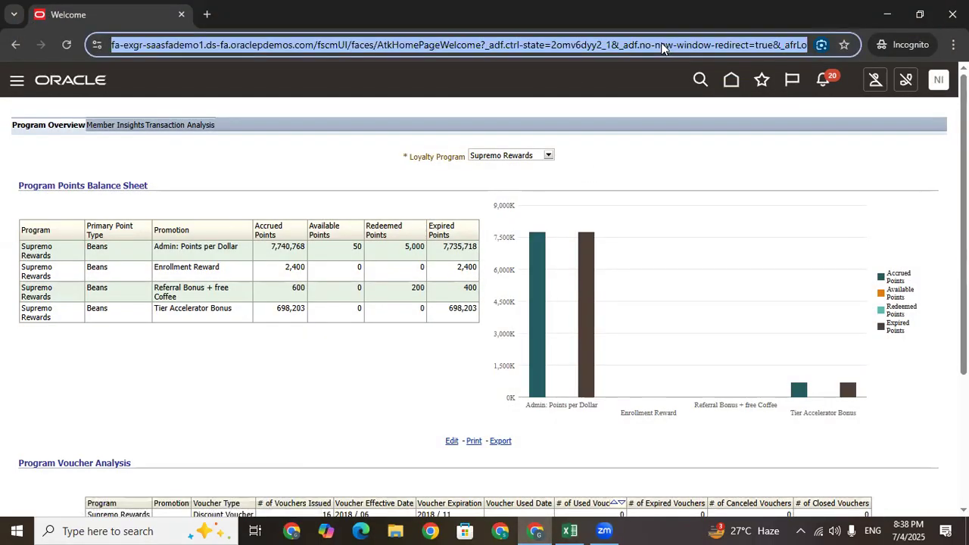
{"action": "left_click", "coordinate": [938, 84]}
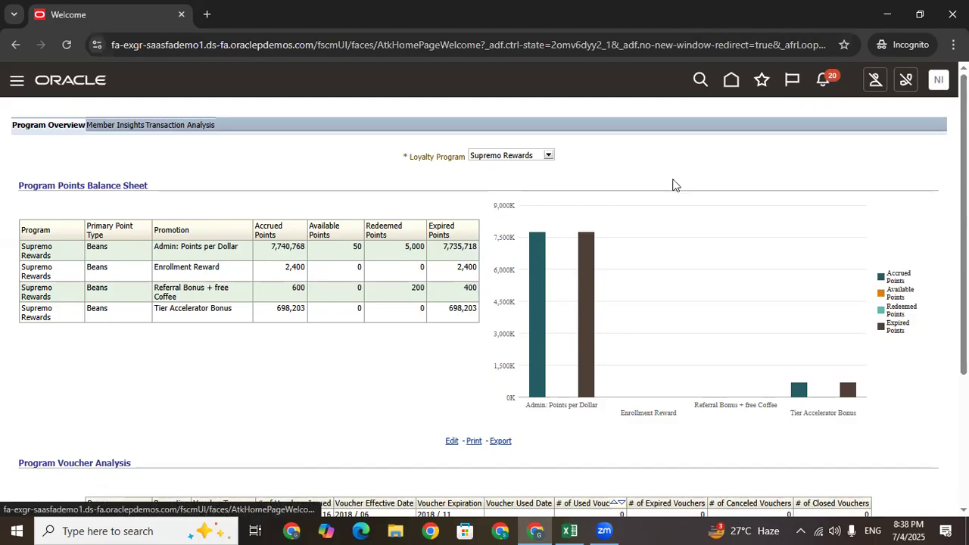
{"action": "left_click", "coordinate": [436, 45]}
{"action": "key", "text": "Return"}
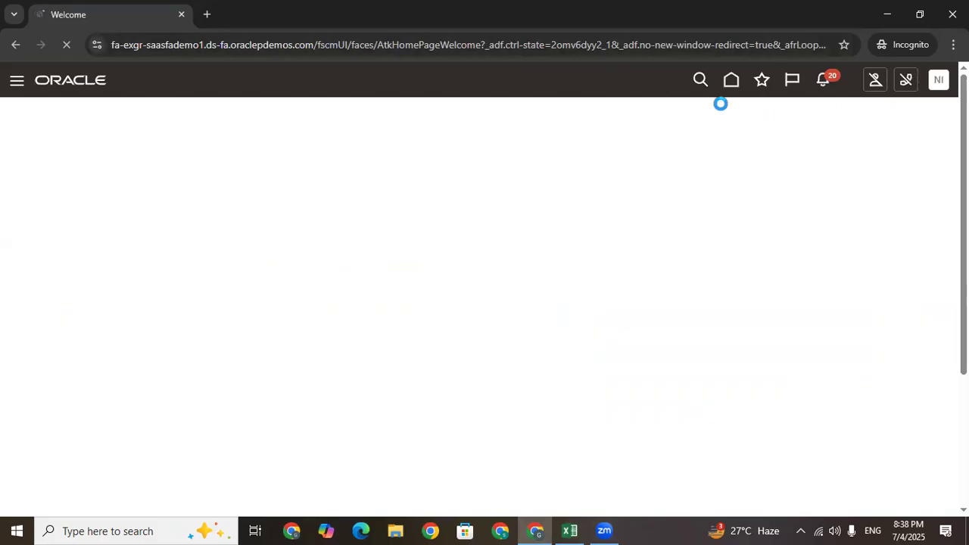
{"action": "left_click", "coordinate": [939, 81]}
{"action": "left_click", "coordinate": [703, 295]}
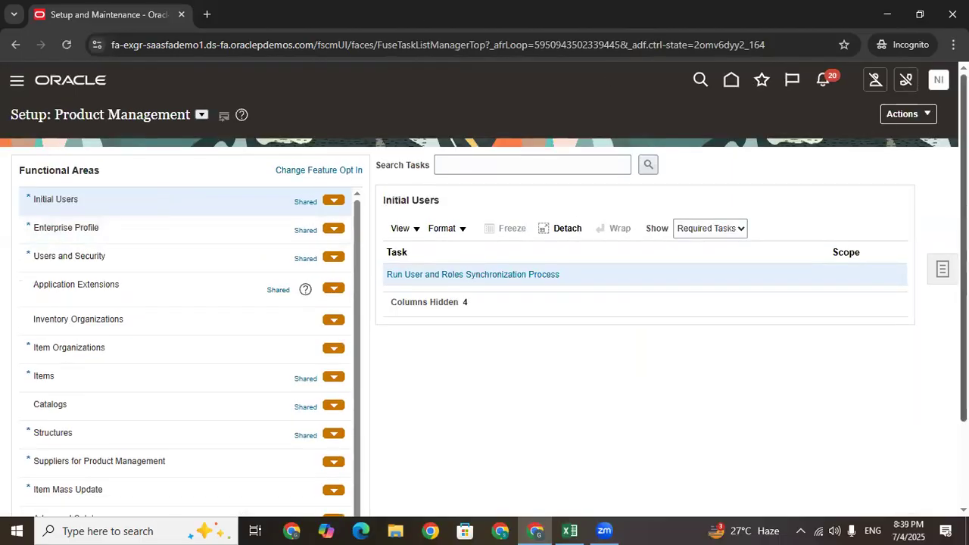
Open the Manage Item Classes task under Product Management > Items
{"action": "scroll", "coordinate": [602, 148], "scroll_direction": "down", "scroll_amount": 2}
{"action": "scroll", "coordinate": [153, 262], "scroll_direction": "up", "scroll_amount": 2}
{"action": "left_click", "coordinate": [201, 115]}
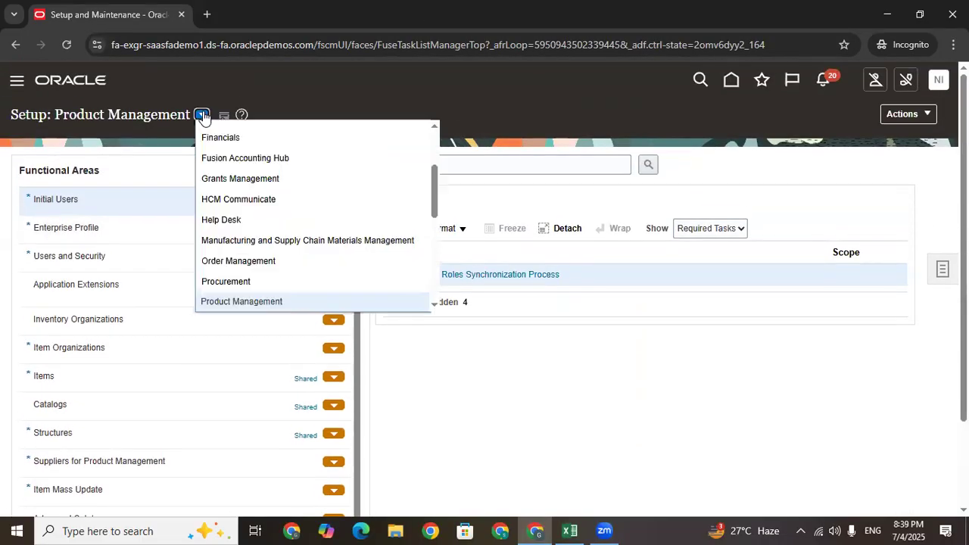
{"action": "left_click", "coordinate": [271, 302]}
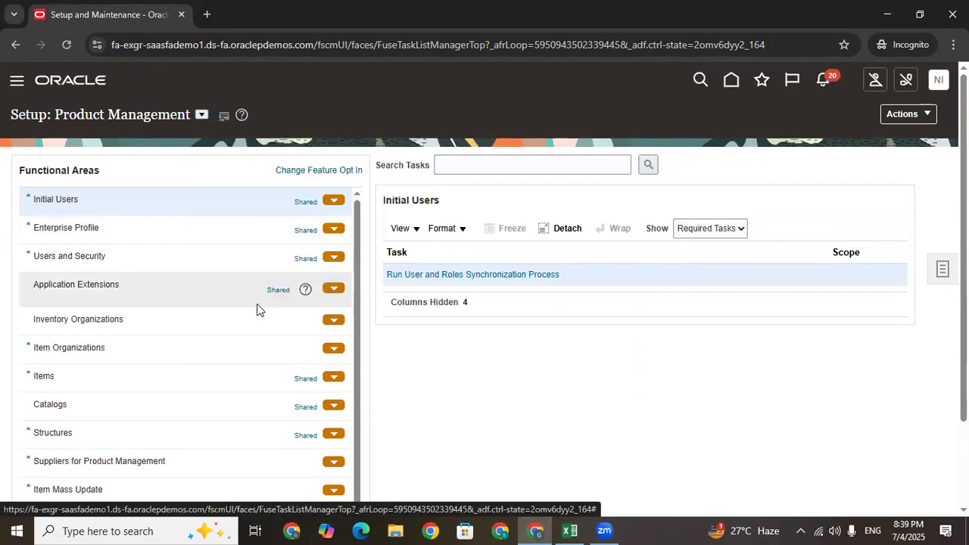
{"action": "left_click", "coordinate": [83, 379]}
{"action": "left_click", "coordinate": [427, 296]}
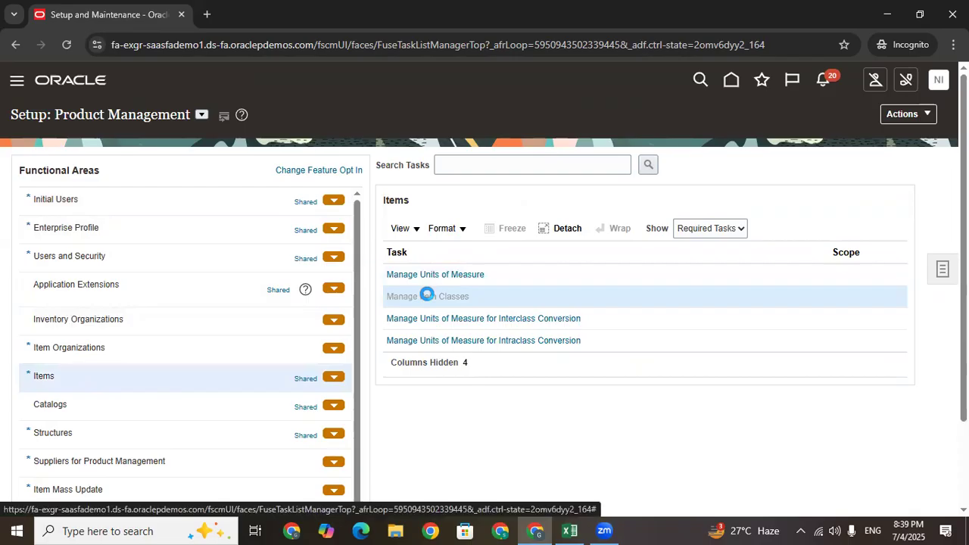
Search for TATA and open TATA Item Class for editing
{"action": "left_click", "coordinate": [210, 233]}
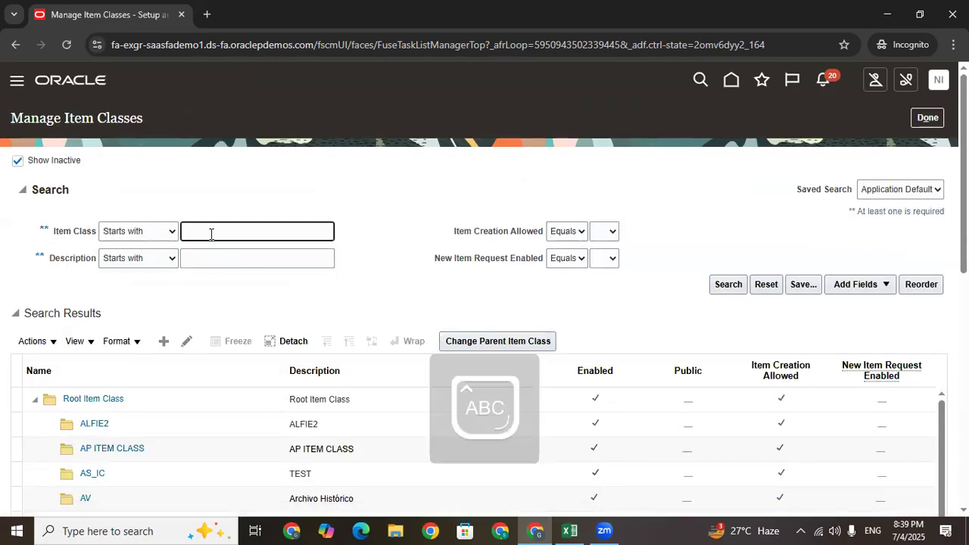
{"action": "key", "text": "Tab"}
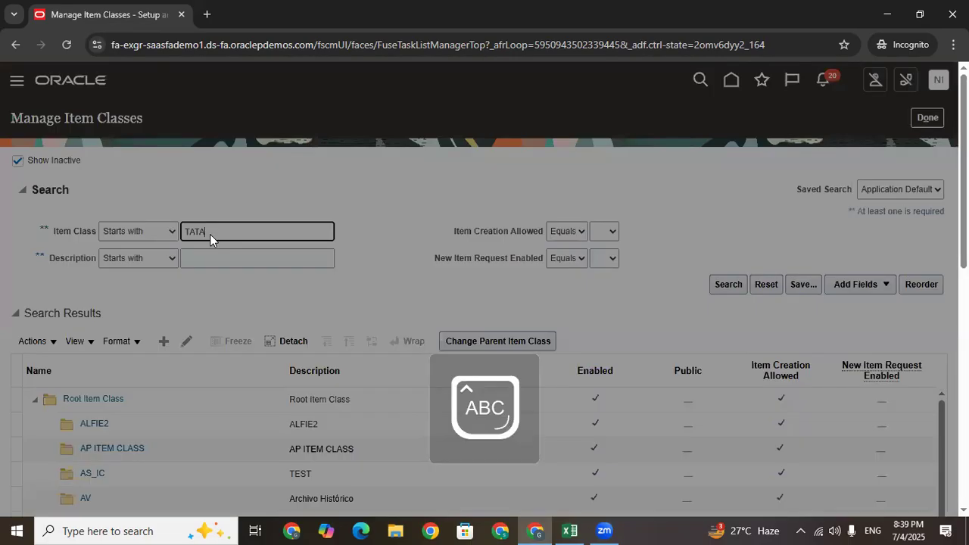
{"action": "left_click", "coordinate": [608, 352]}
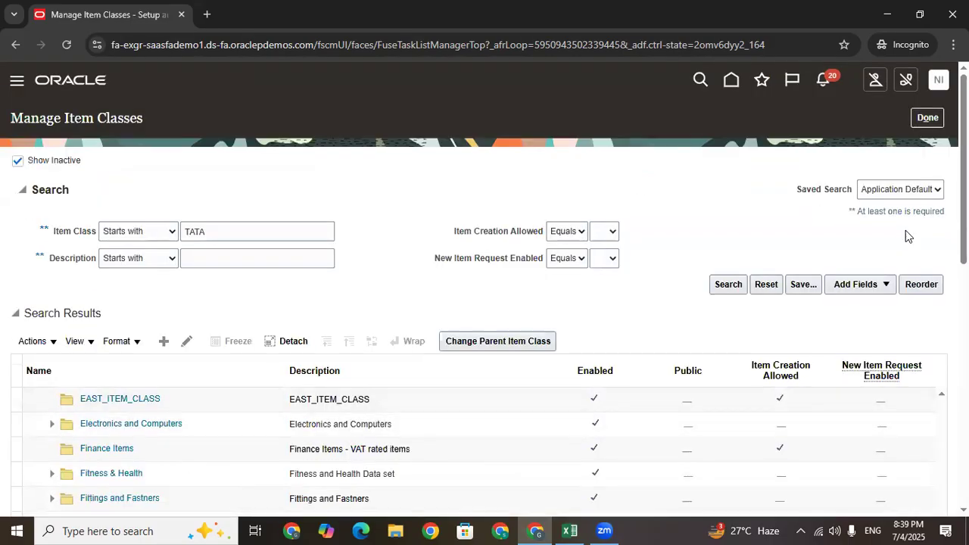
{"action": "mouse_move", "coordinate": [963, 212]}
{"action": "left_mouse_down"}
{"action": "mouse_move", "coordinate": [963, 384]}
{"action": "mouse_move", "coordinate": [964, 249]}
{"action": "left_mouse_up"}
{"action": "left_click", "coordinate": [186, 256]}
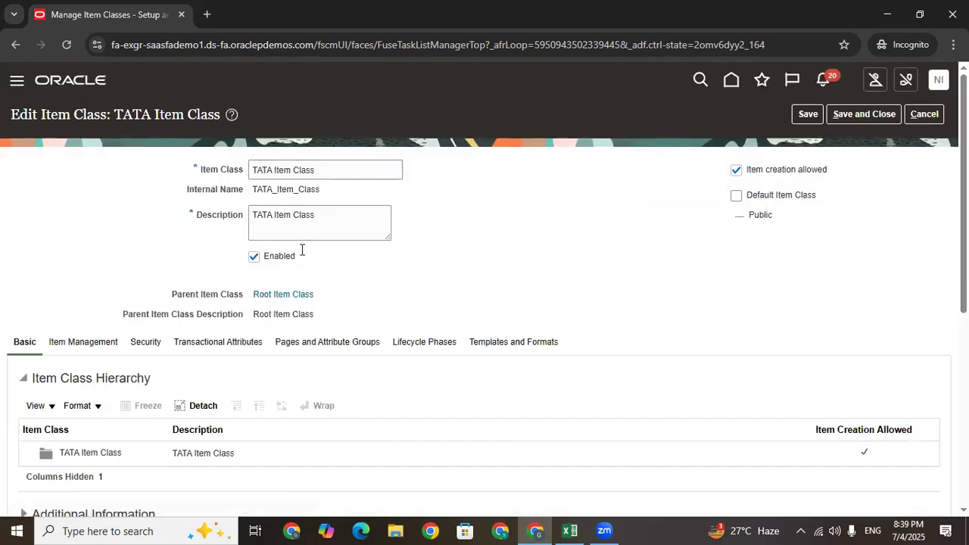
Set both item number and description generation methods to User Defined on Item Management
{"action": "left_click", "coordinate": [80, 345]}
{"action": "scroll", "coordinate": [112, 373], "scroll_direction": "down", "scroll_amount": 2}
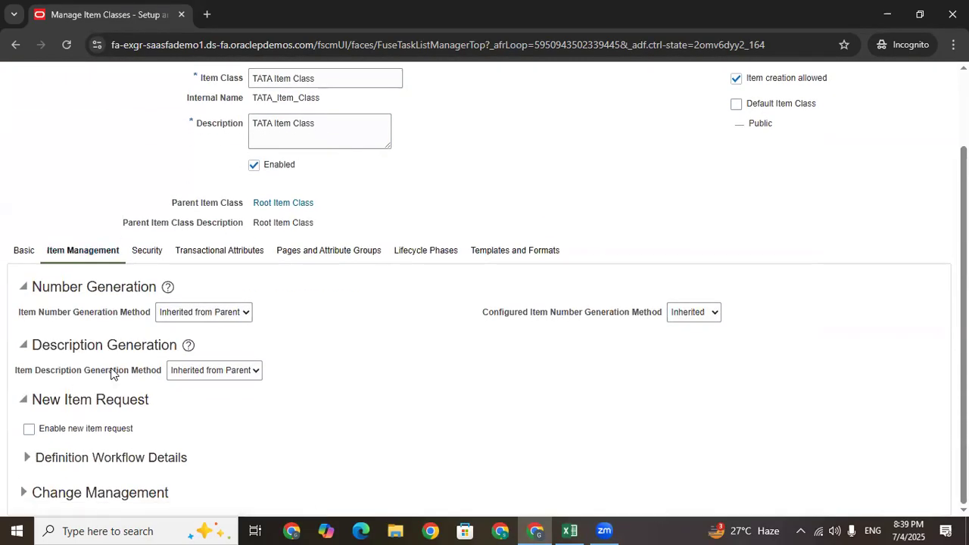
{"action": "left_click", "coordinate": [192, 312]}
{"action": "left_click", "coordinate": [184, 382]}
{"action": "left_click", "coordinate": [214, 371]}
{"action": "left_click", "coordinate": [195, 421]}
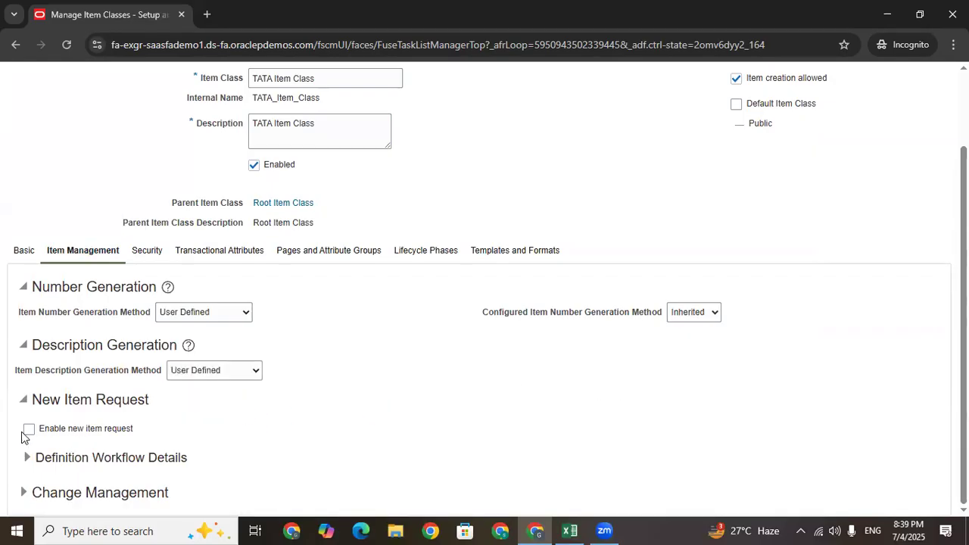
Show TATA Item Class's security grants inherited from Root Item Class
{"action": "left_click", "coordinate": [147, 256]}
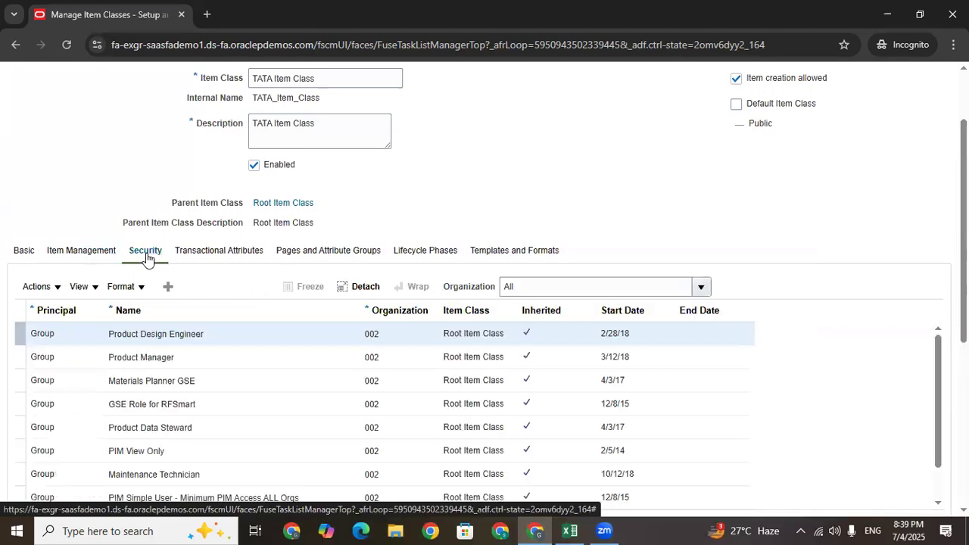
{"action": "scroll", "coordinate": [296, 182], "scroll_direction": "down", "scroll_amount": 2}
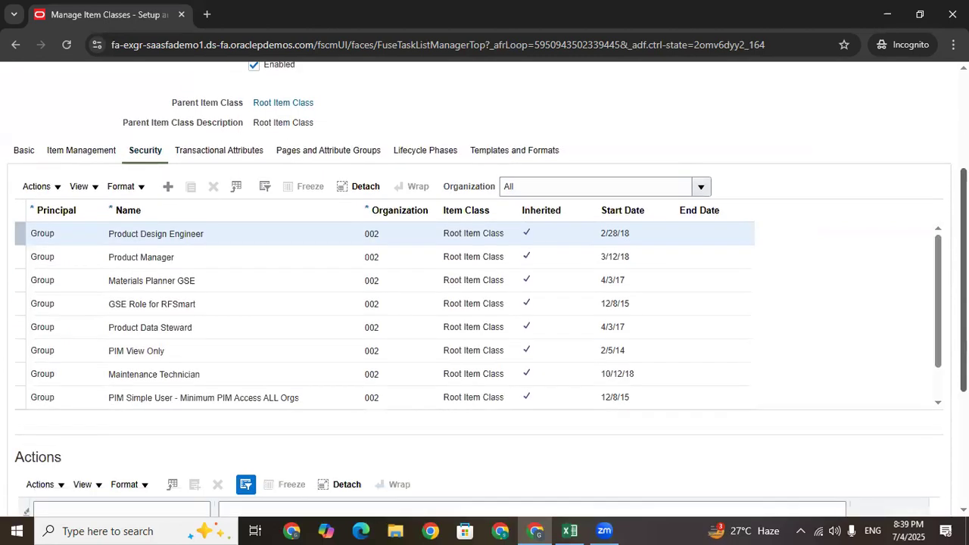
{"action": "scroll", "coordinate": [296, 182], "scroll_direction": "up", "scroll_amount": 1}
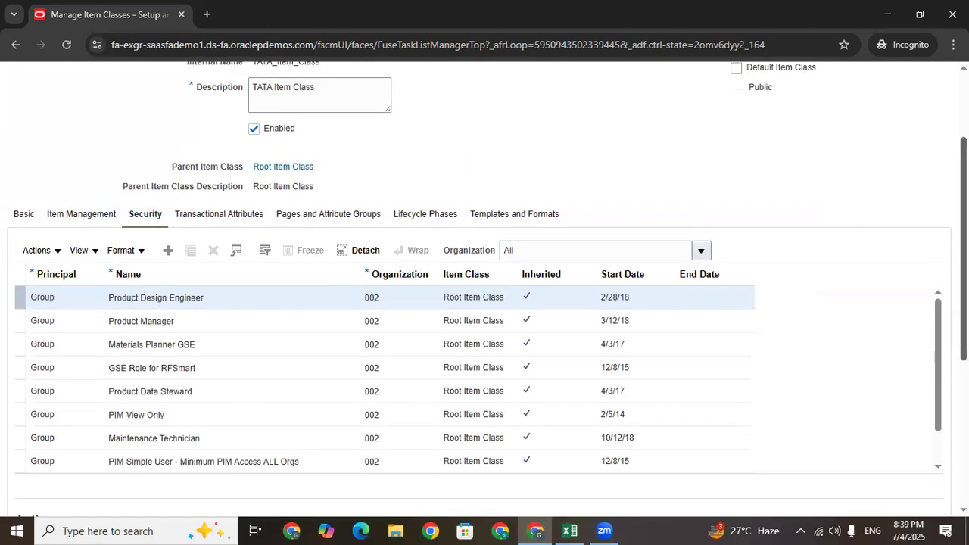
{"action": "scroll", "coordinate": [484, 303], "scroll_direction": "down", "scroll_amount": 4}
{"action": "scroll", "coordinate": [371, 299], "scroll_direction": "up", "scroll_amount": 4}
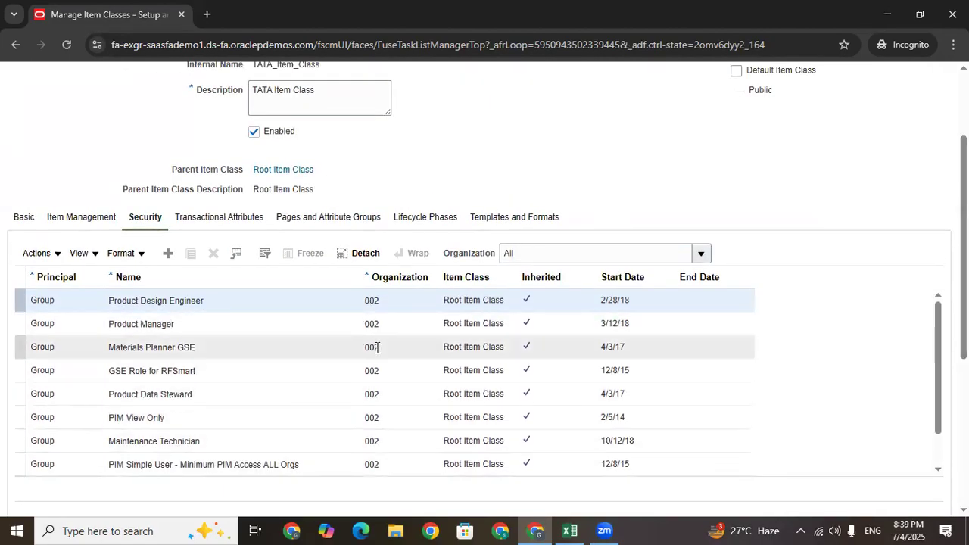
Check the TATA IMO and TATA HYD INV entries in D111 and D112 of the Excel log
{"action": "left_click", "coordinate": [569, 530]}
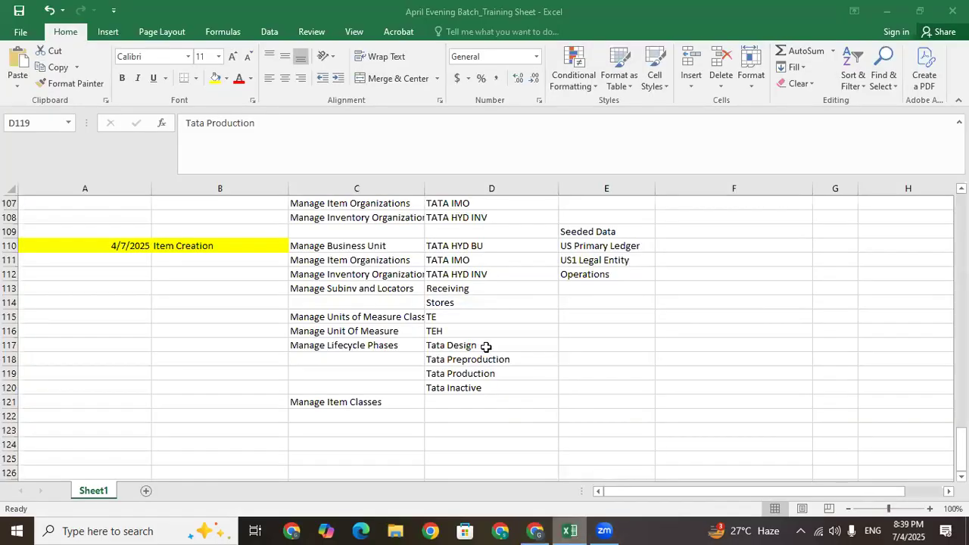
{"action": "left_click", "coordinate": [459, 259]}
{"action": "left_click", "coordinate": [461, 275]}
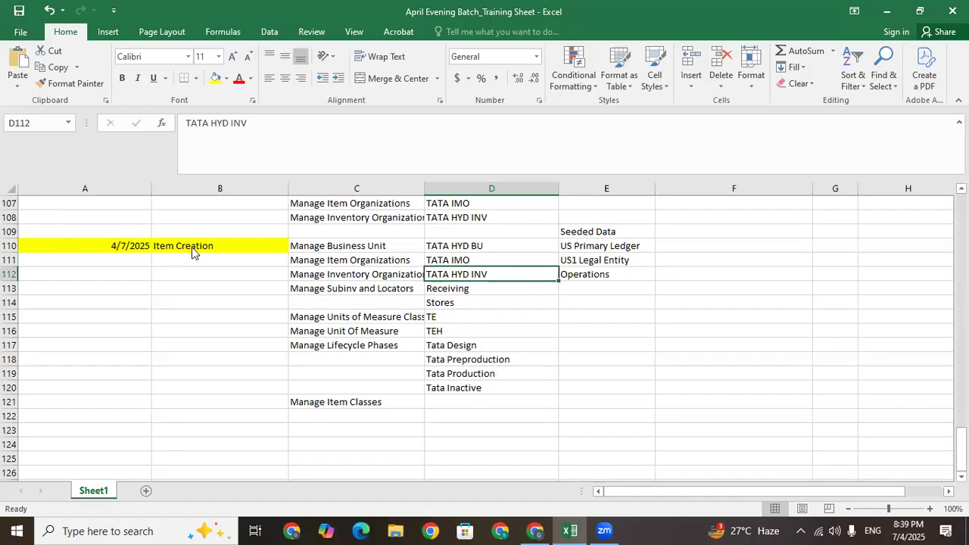
{"action": "key", "text": "alt+Tab"}
Select the Product Manager (002) grant and review its allowed actions
{"action": "left_click", "coordinate": [190, 326]}
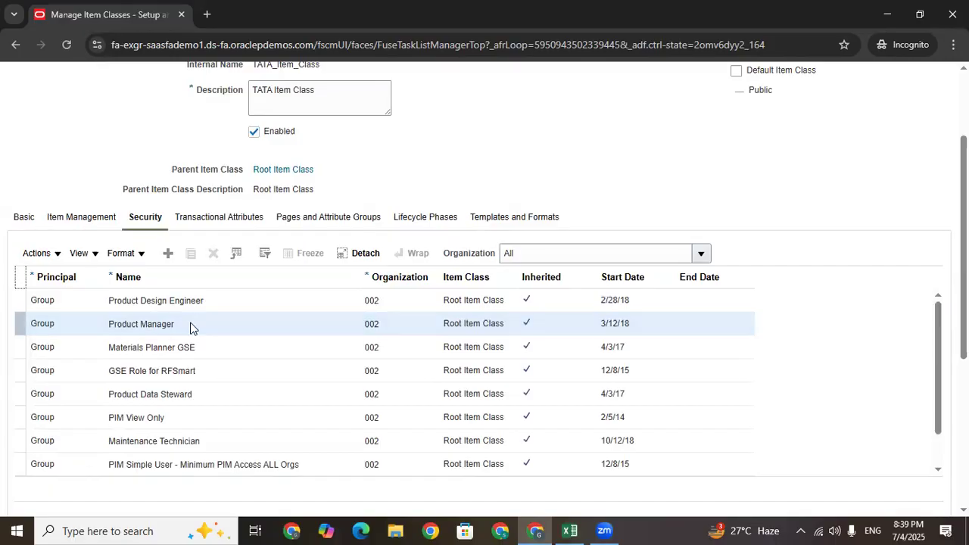
{"action": "scroll", "coordinate": [484, 303], "scroll_direction": "down", "scroll_amount": 3}
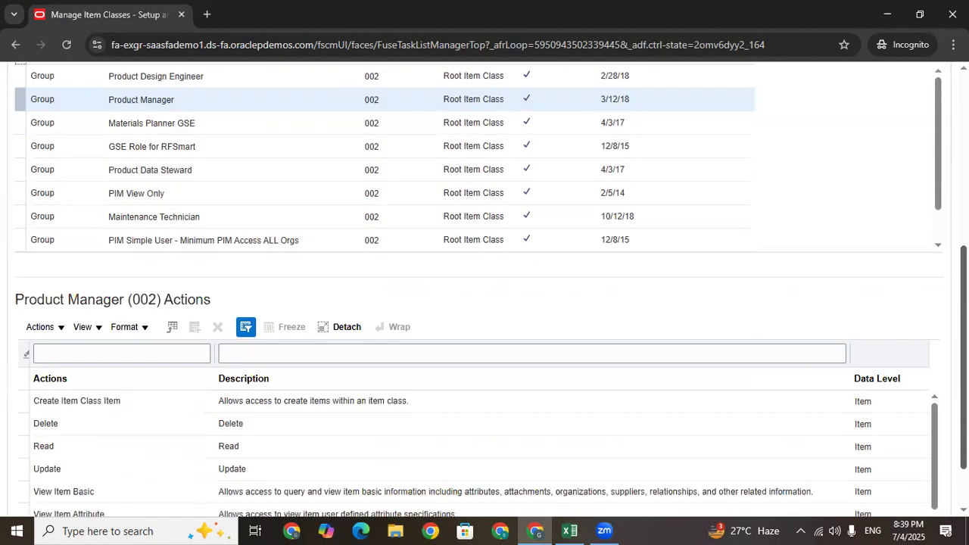
{"action": "scroll", "coordinate": [172, 173], "scroll_direction": "up", "scroll_amount": 2}
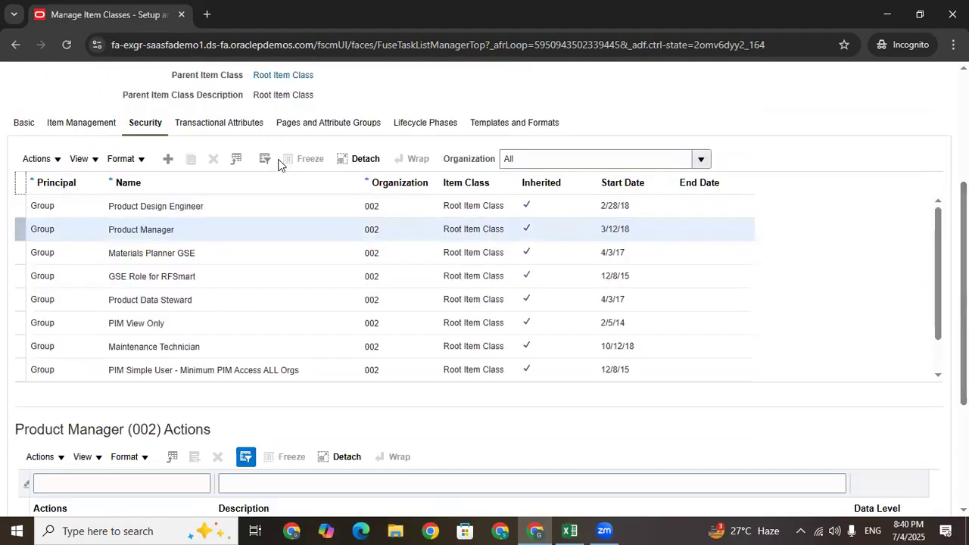
Add a new grant row and search for and pick the Product Manager group
{"action": "left_click", "coordinate": [168, 159]}
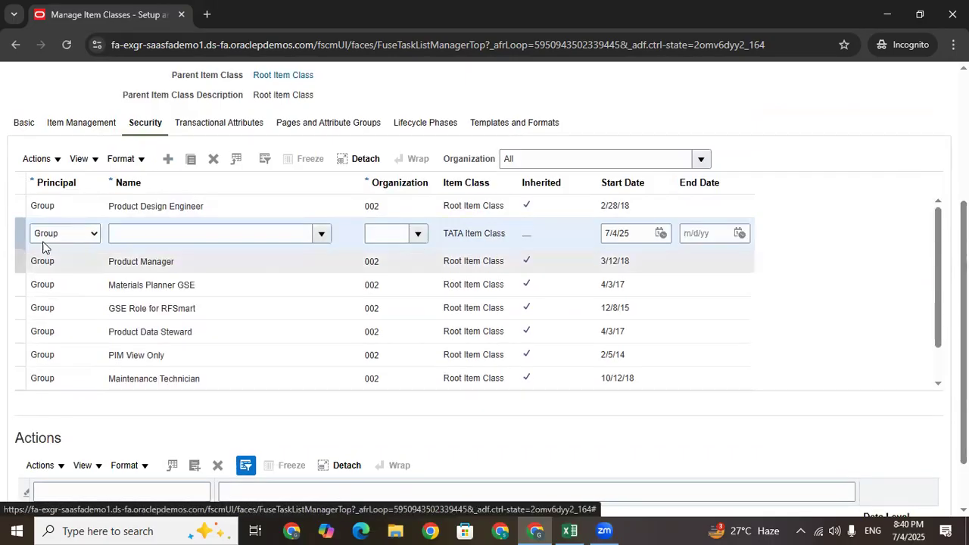
{"action": "left_click", "coordinate": [321, 234]}
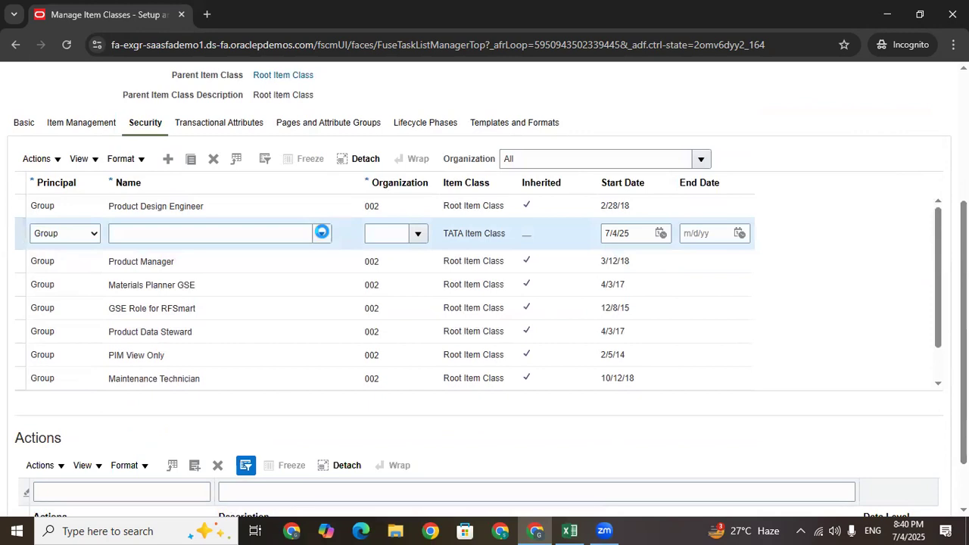
{"action": "left_click", "coordinate": [127, 469]}
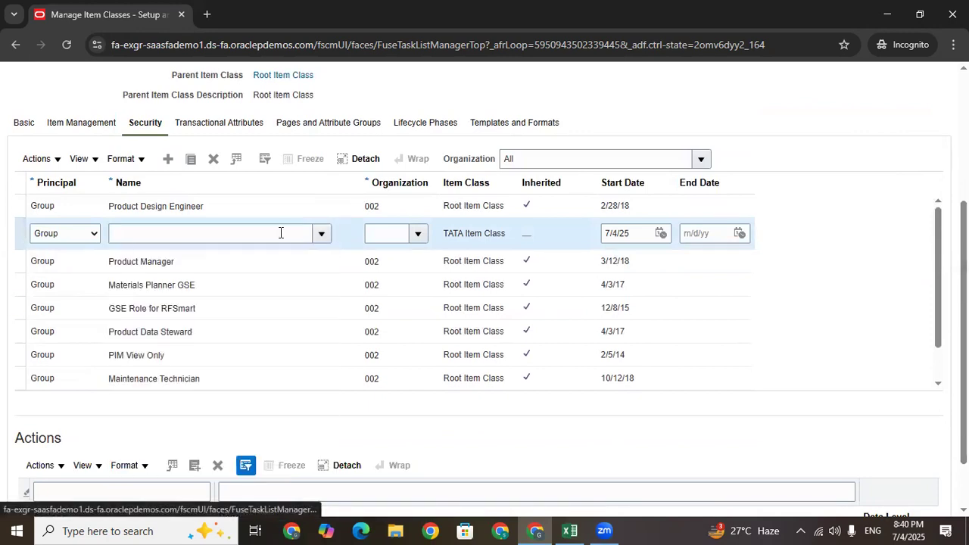
{"action": "left_click", "coordinate": [340, 262]}
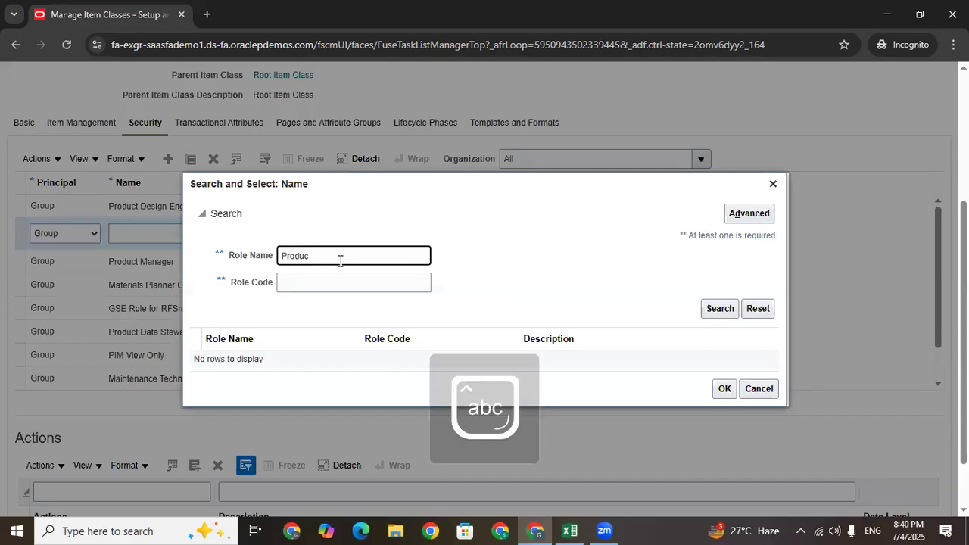
{"action": "type", "text": "Produc"}
{"action": "key", "text": "Return"}
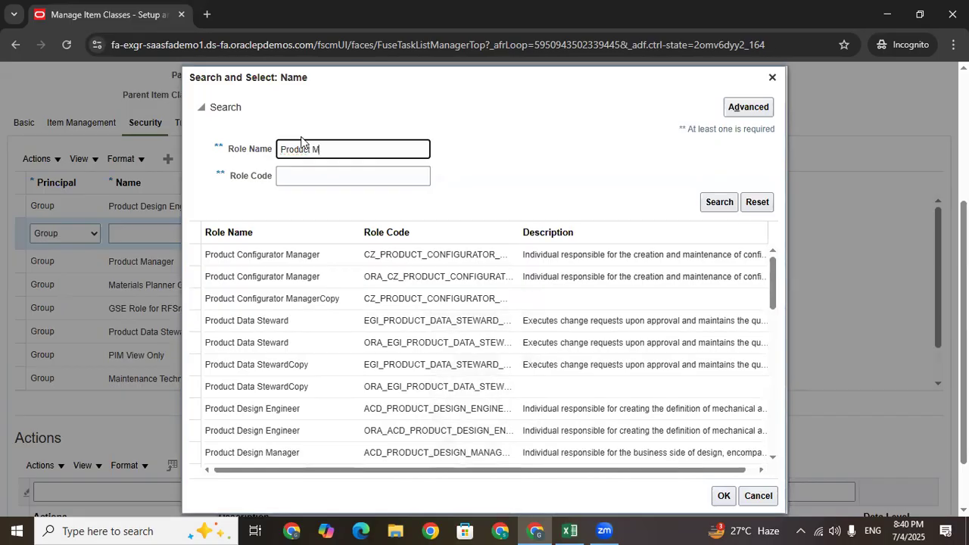
{"action": "type", "text": "t Man"}
{"action": "key", "text": "Return"}
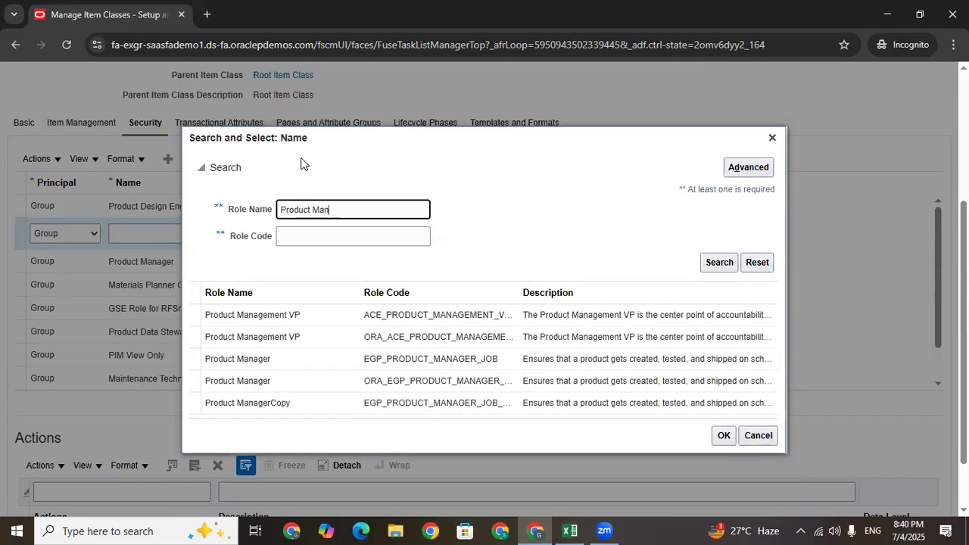
{"action": "left_click", "coordinate": [299, 363]}
{"action": "left_click", "coordinate": [308, 384]}
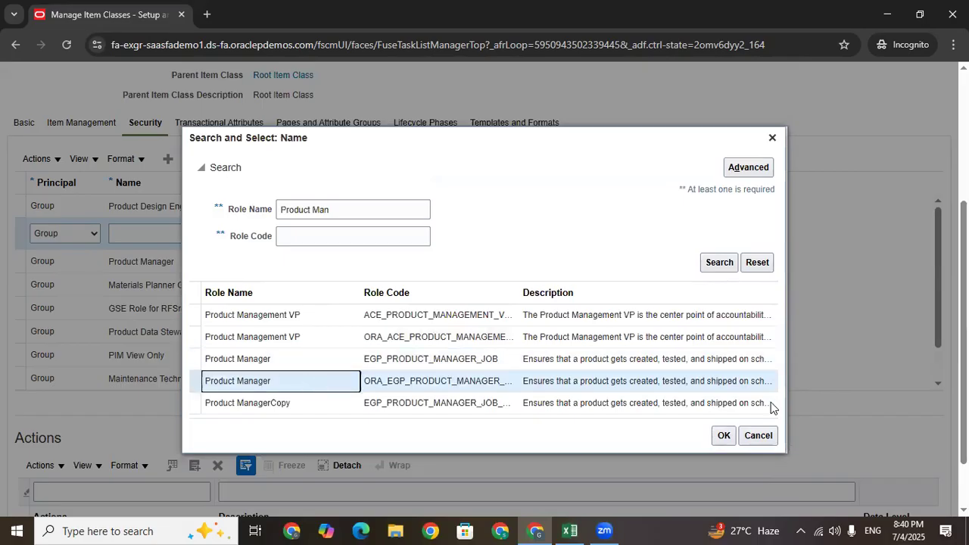
{"action": "left_click", "coordinate": [725, 438]}
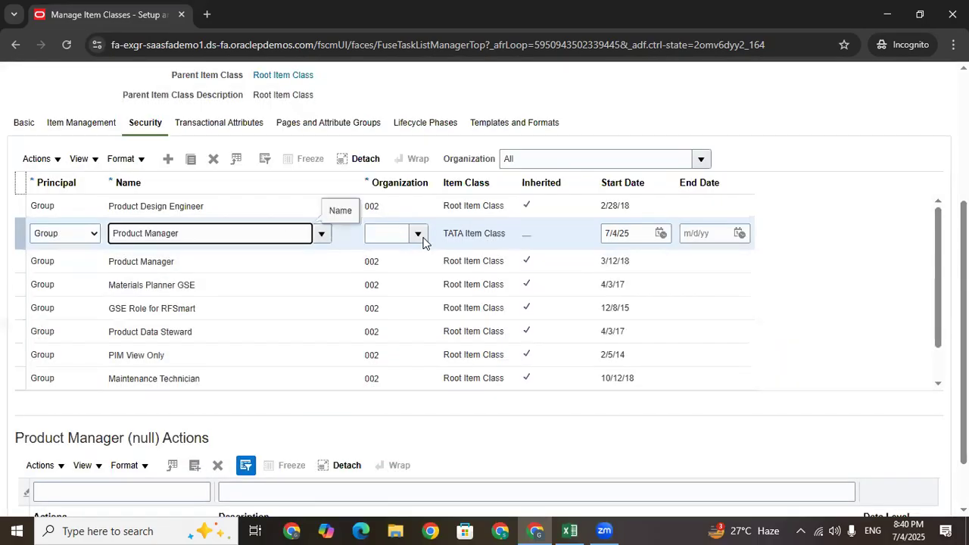
Search for and set the grant's organization to TATA_IMO
{"action": "left_click", "coordinate": [419, 236]}
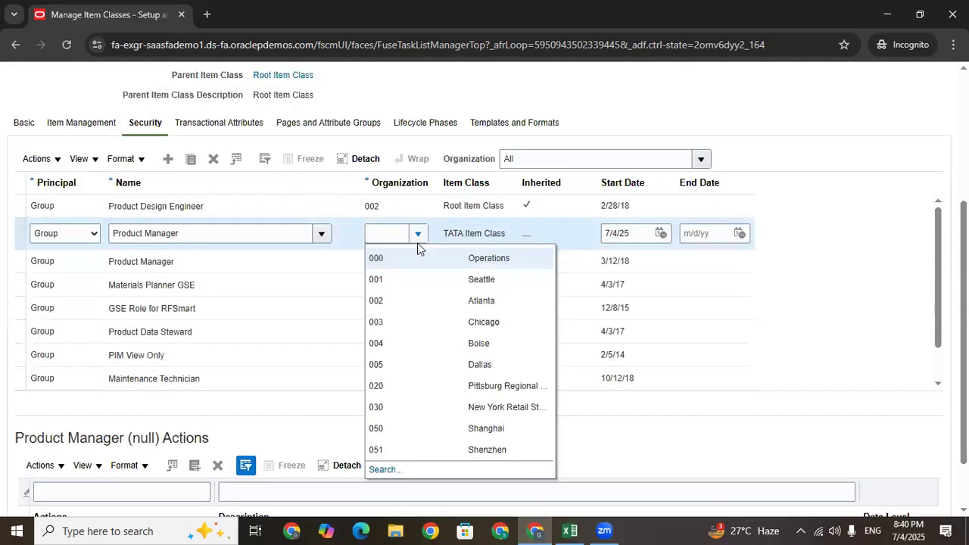
{"action": "left_click", "coordinate": [377, 471]}
{"action": "left_click", "coordinate": [519, 243]}
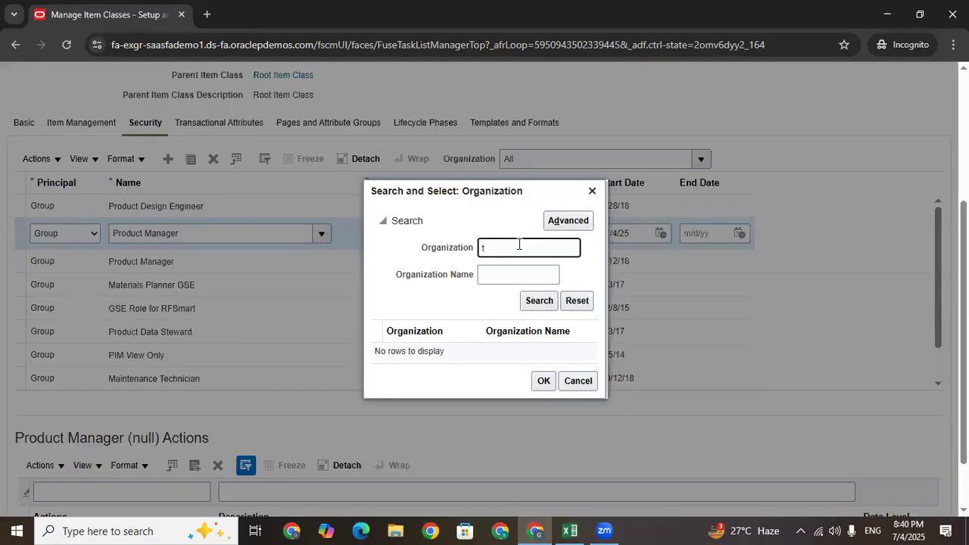
{"action": "key", "text": "Caps_Lock"}
{"action": "type", "text": "TATA"}
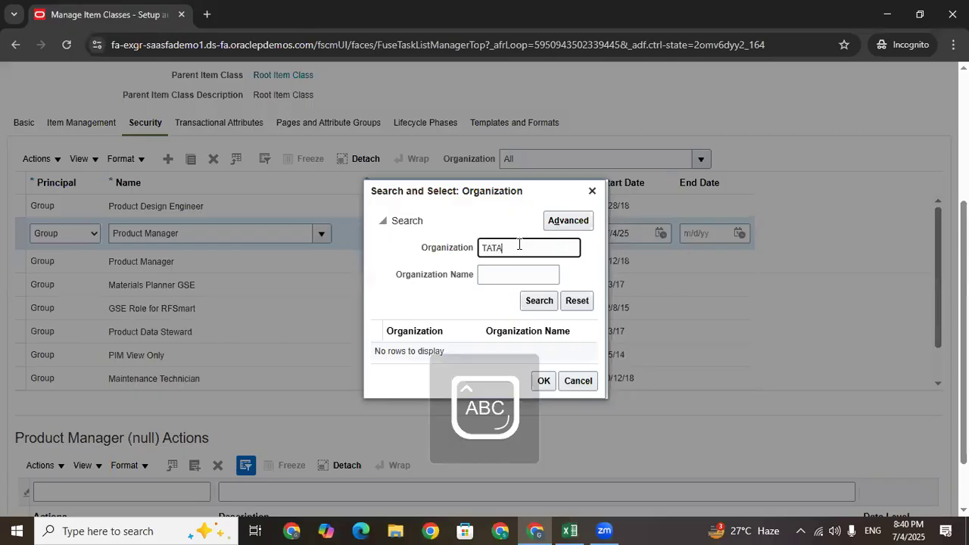
{"action": "key", "text": "Return"}
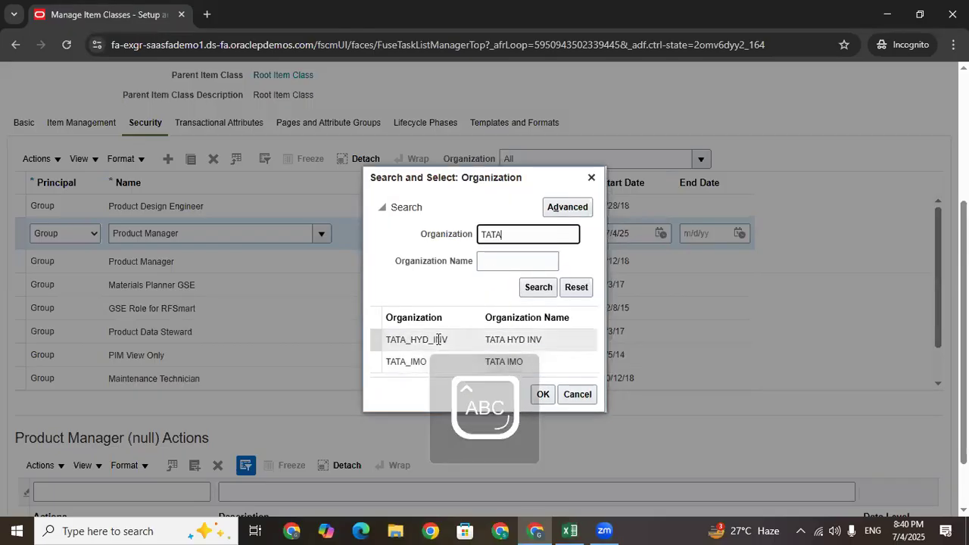
{"action": "left_click", "coordinate": [440, 362]}
{"action": "left_click", "coordinate": [542, 394]}
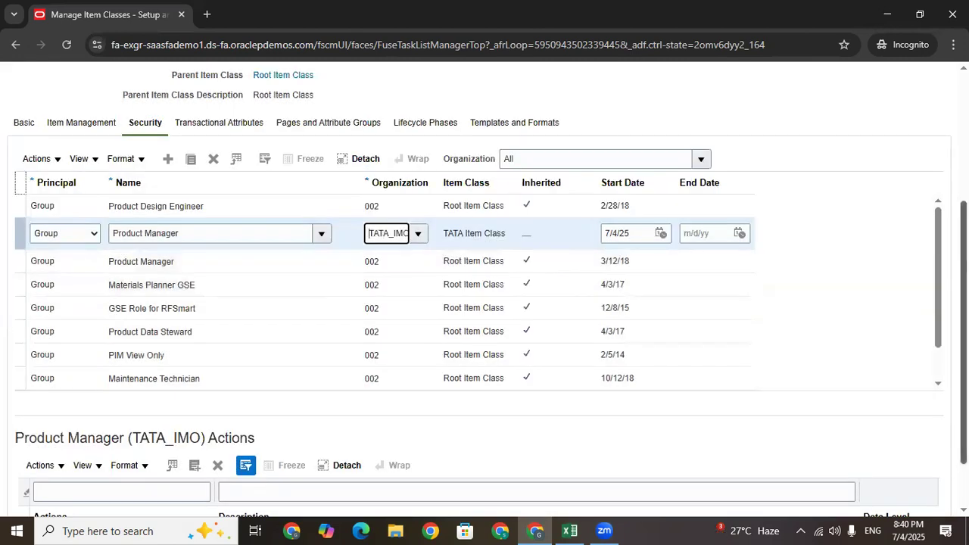
{"action": "left_click_drag", "start_coordinate": [965, 322], "coordinate": [965, 361]}
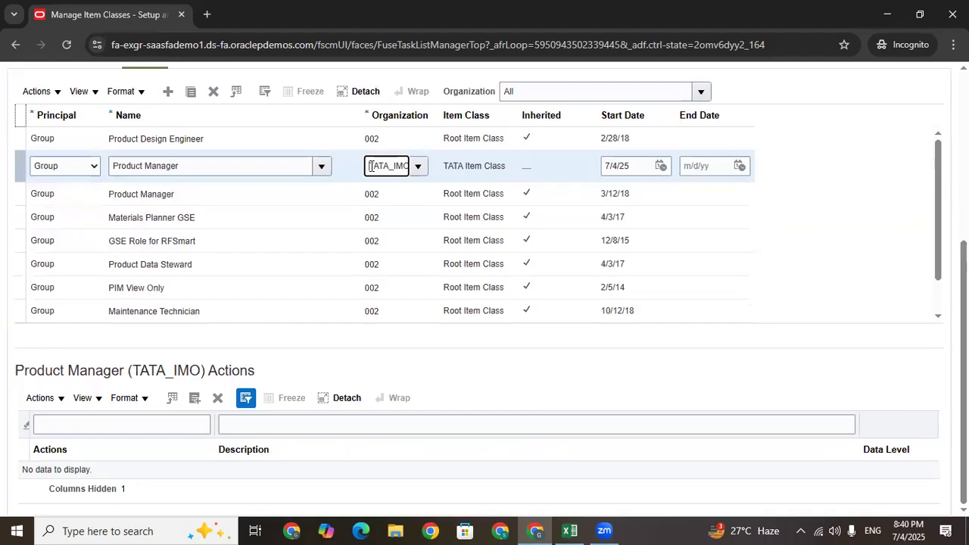
Add all available item actions, such as Create Item Class Item and Maintain Item Basic, to the Product Manager (TATA_IMO) grant
{"action": "left_click", "coordinate": [195, 397]}
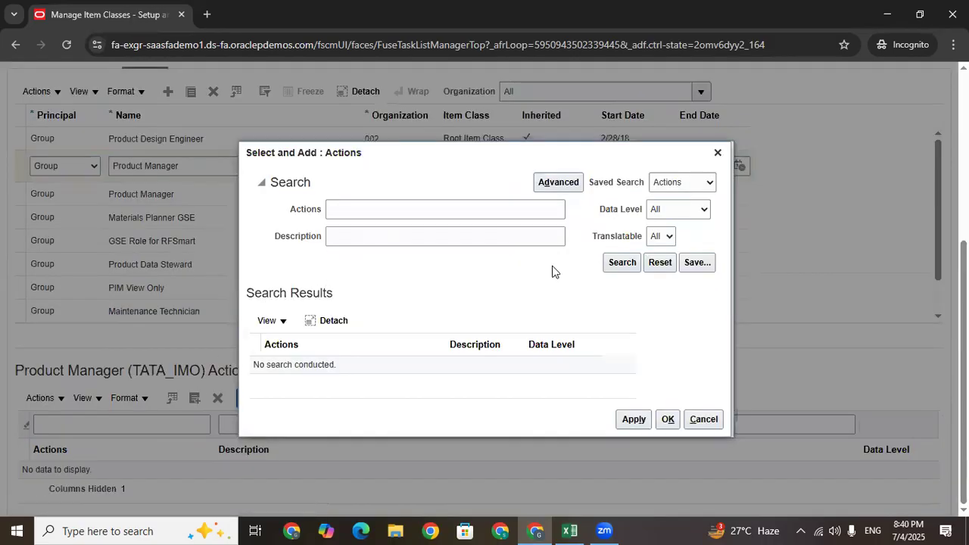
{"action": "left_click", "coordinate": [622, 263]}
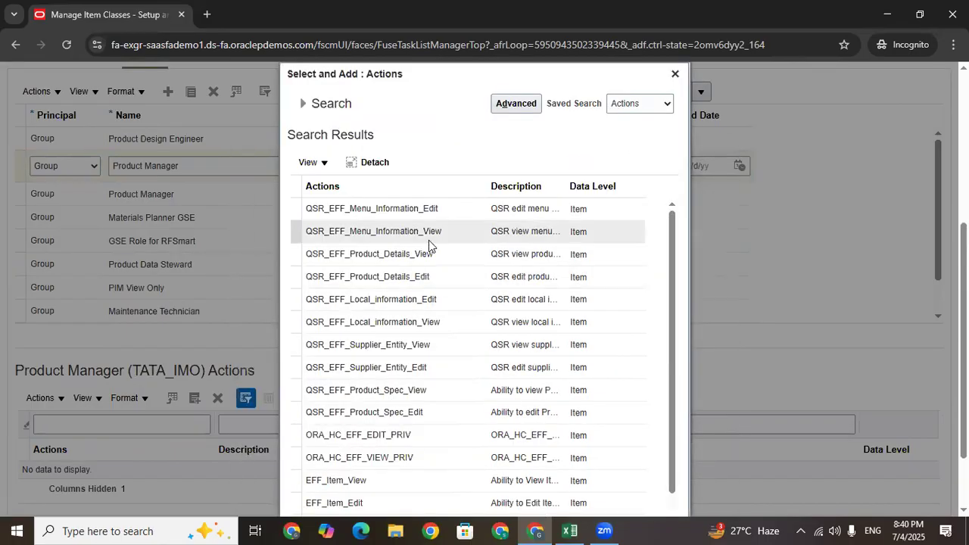
{"action": "left_click_drag", "start_coordinate": [672, 276], "coordinate": [672, 310]}
{"action": "scroll", "coordinate": [374, 428], "scroll_direction": "down", "scroll_amount": 5}
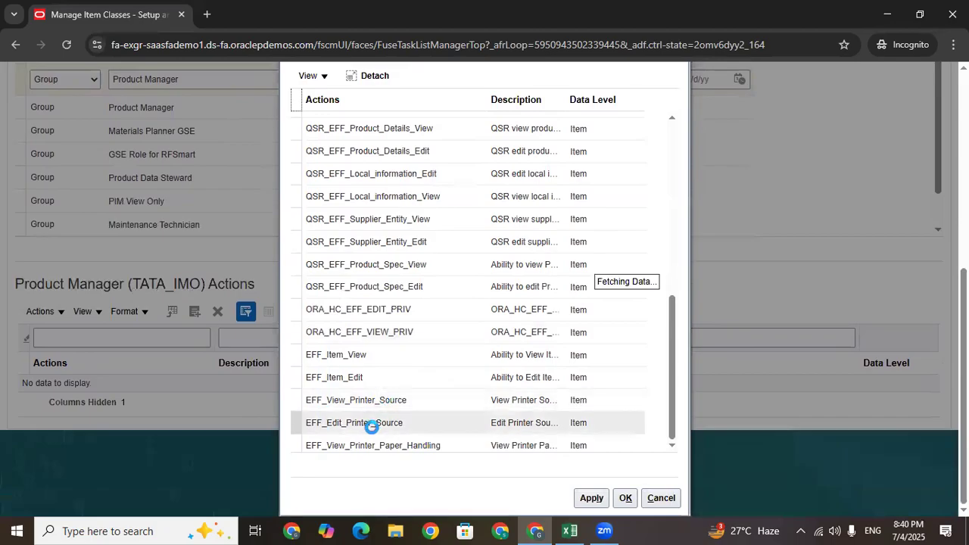
{"action": "scroll", "coordinate": [575, 261], "scroll_direction": "up", "scroll_amount": 10}
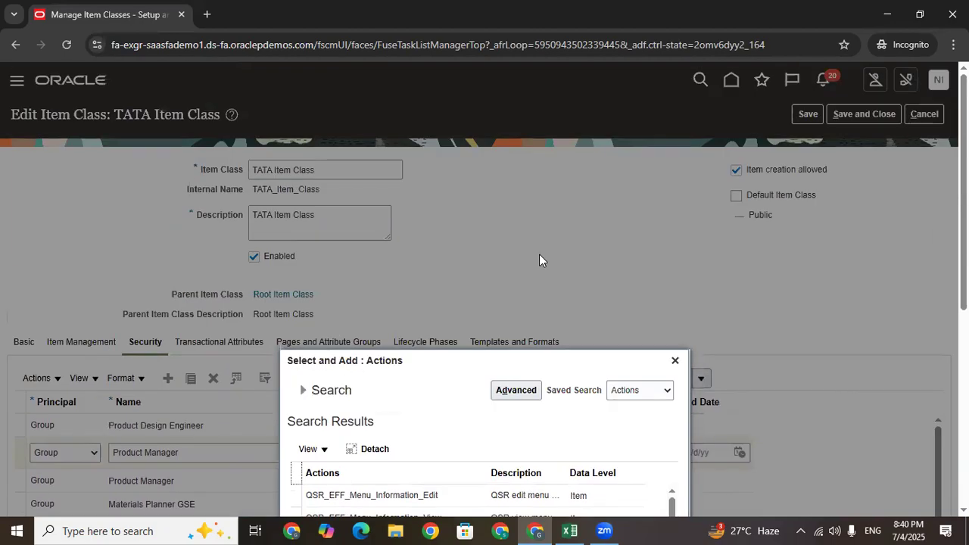
{"action": "scroll", "coordinate": [714, 157], "scroll_direction": "down", "scroll_amount": 5}
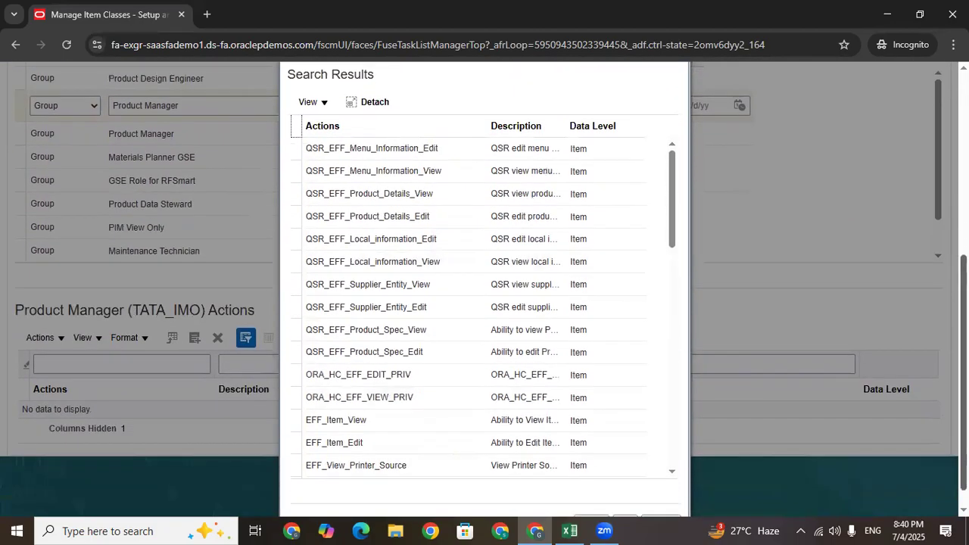
{"action": "left_click", "coordinate": [296, 125]}
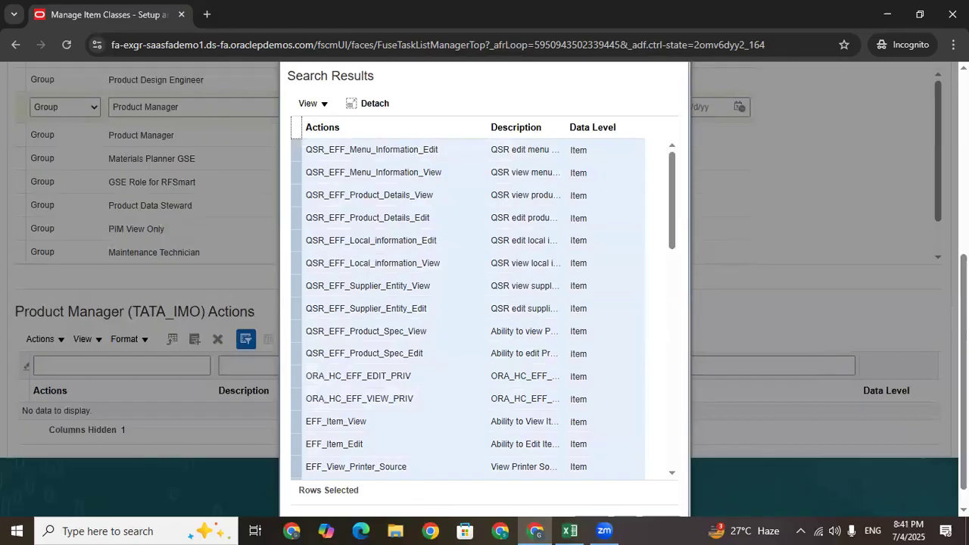
{"action": "scroll", "coordinate": [620, 500], "scroll_direction": "down", "scroll_amount": 1}
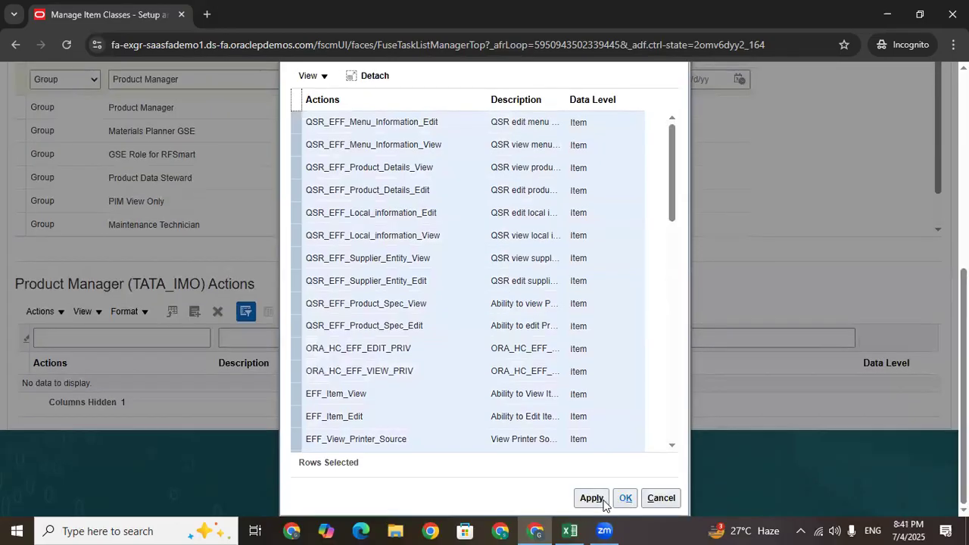
{"action": "left_click", "coordinate": [625, 497]}
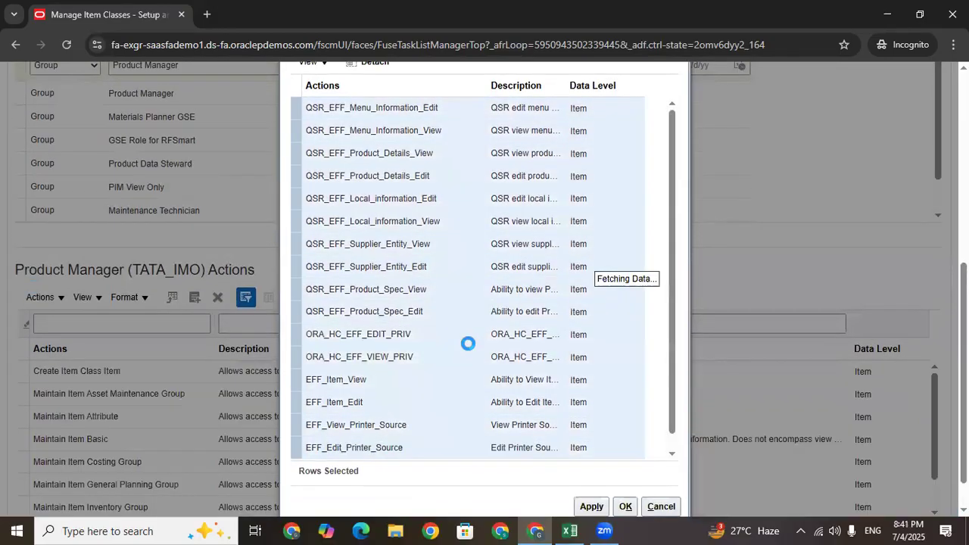
{"action": "scroll", "coordinate": [281, 390], "scroll_direction": "up", "scroll_amount": 2}
{"action": "scroll", "coordinate": [287, 384], "scroll_direction": "down", "scroll_amount": 4}
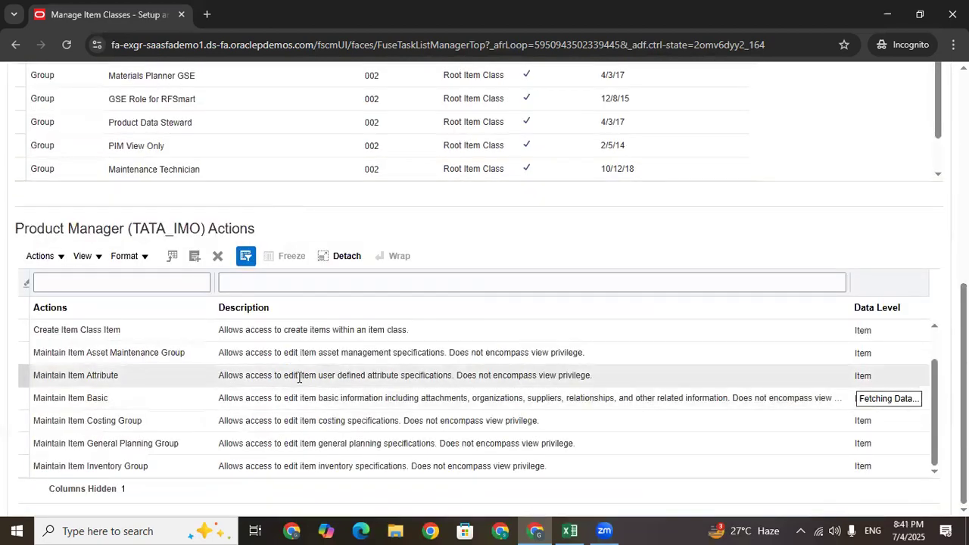
{"action": "left_click_drag", "start_coordinate": [964, 333], "coordinate": [964, 229]}
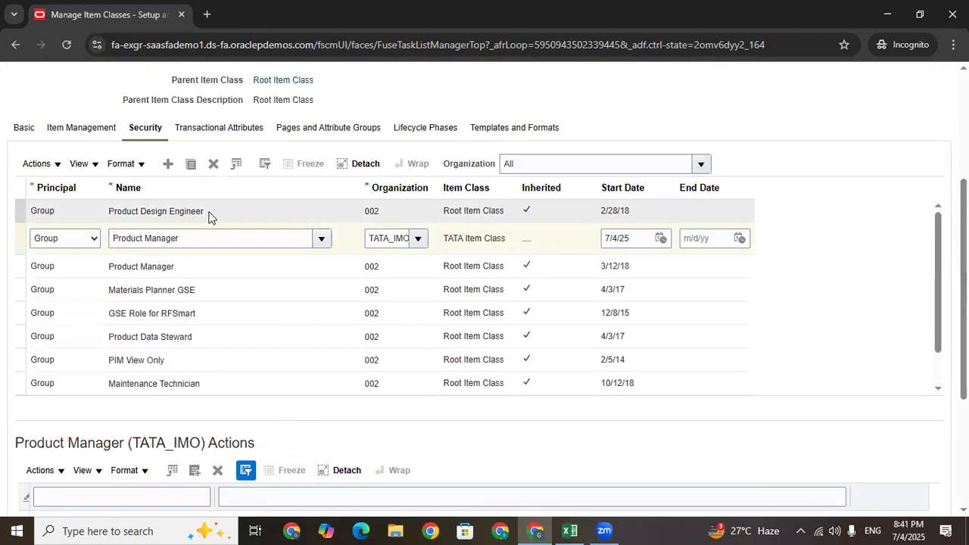
Duplicate the Product Manager (TATA_IMO) security grant
{"action": "left_click", "coordinate": [16, 236]}
{"action": "left_click", "coordinate": [190, 164]}
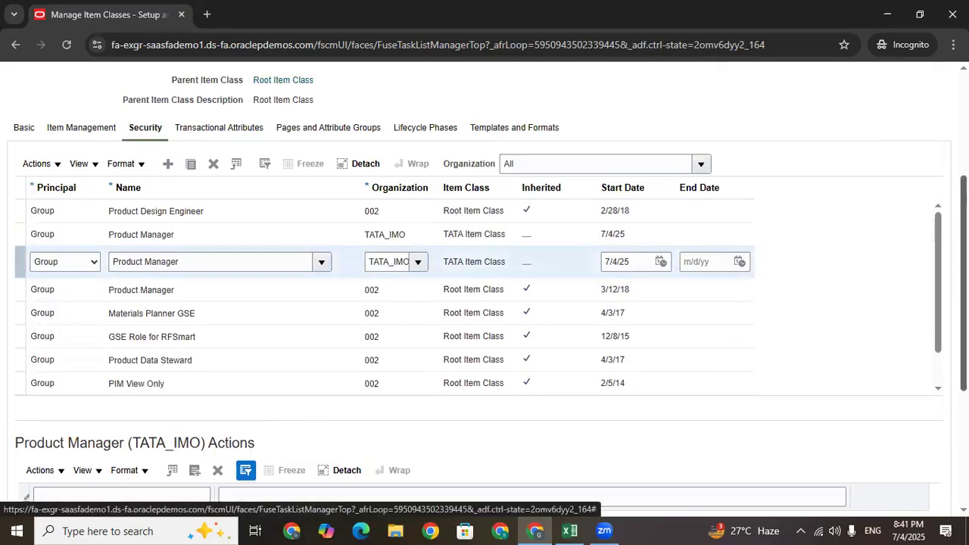
{"action": "scroll", "coordinate": [244, 372], "scroll_direction": "down", "scroll_amount": 3}
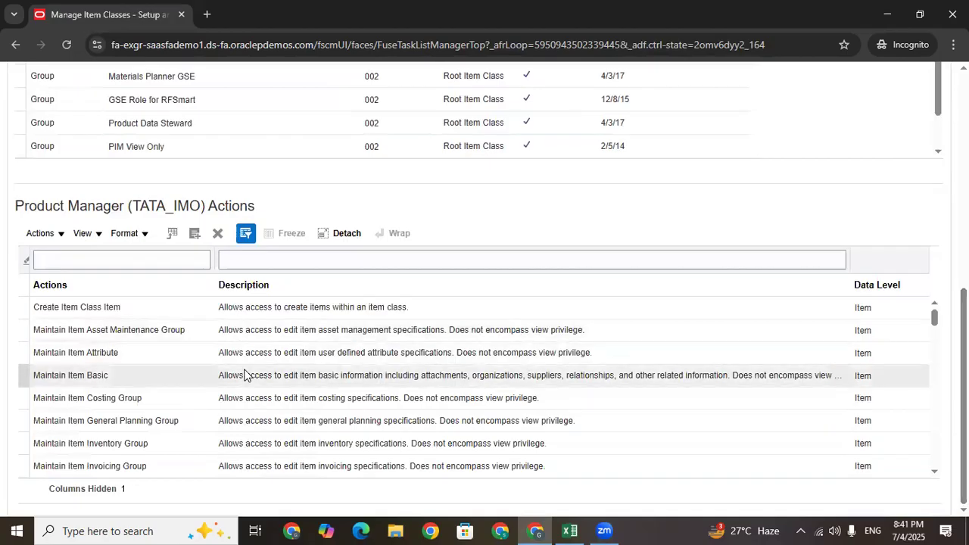
{"action": "scroll", "coordinate": [493, 234], "scroll_direction": "up", "scroll_amount": 2}
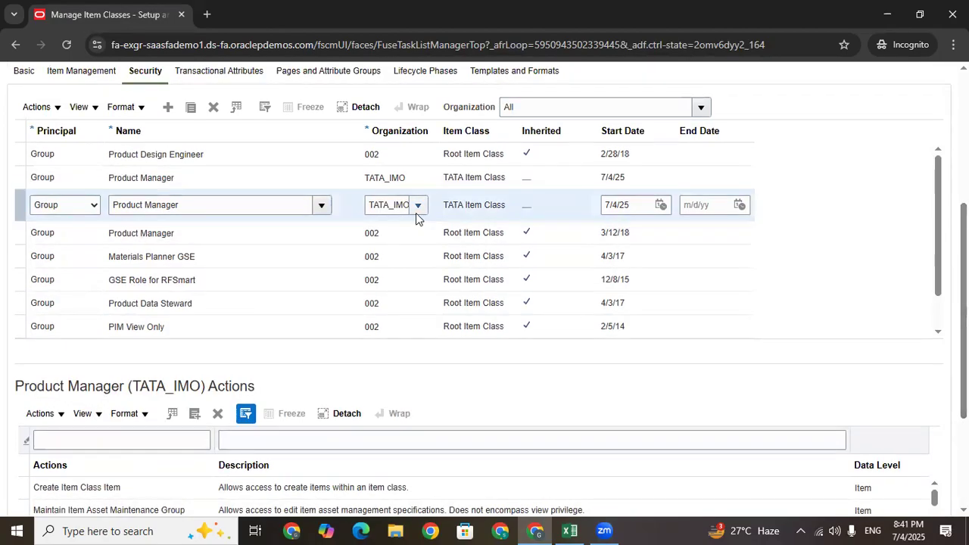
Set the copied grant's organization to TATA_HYD_INV by searching for TATA
{"action": "left_click", "coordinate": [419, 206]}
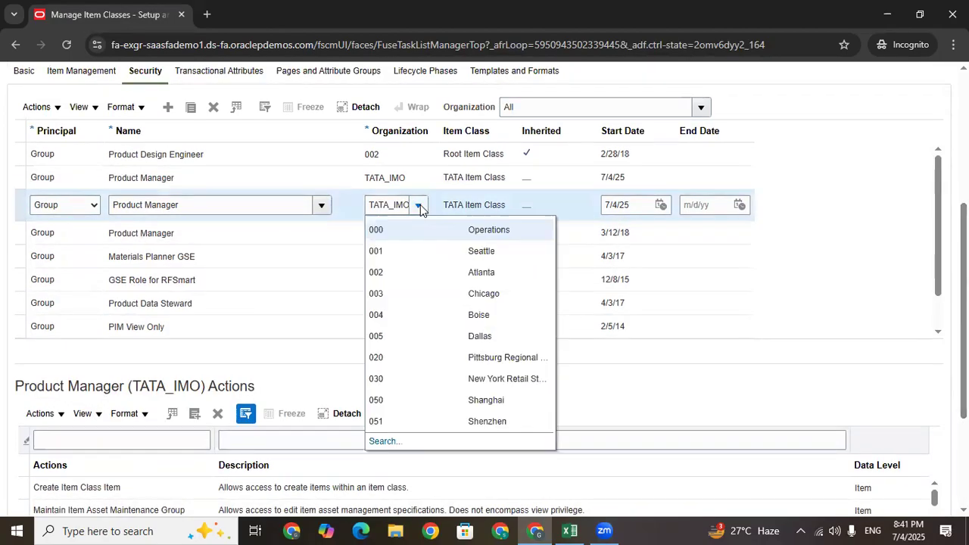
{"action": "left_click", "coordinate": [385, 441]}
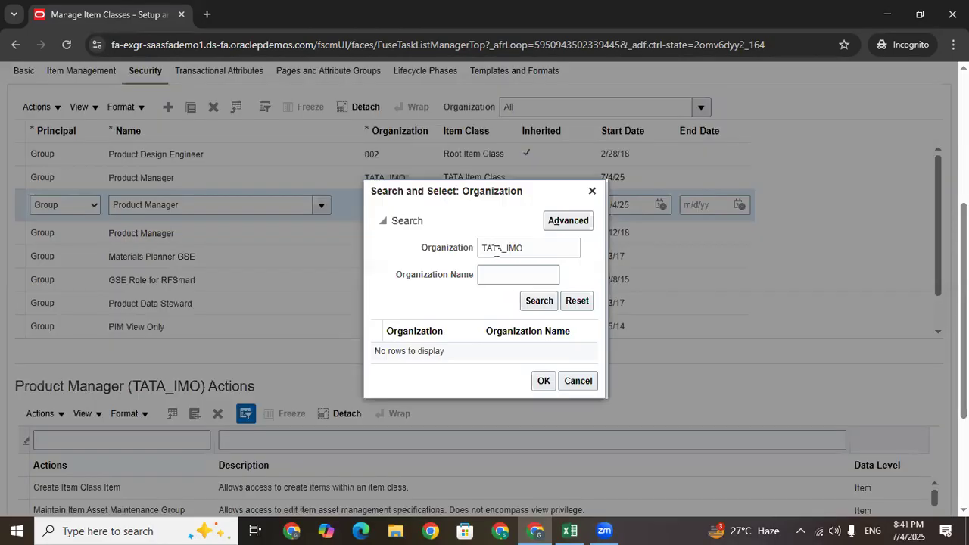
{"action": "left_click_drag", "start_coordinate": [530, 248], "coordinate": [503, 248]}
{"action": "key", "text": "BackSpace"}
{"action": "key", "text": "Return"}
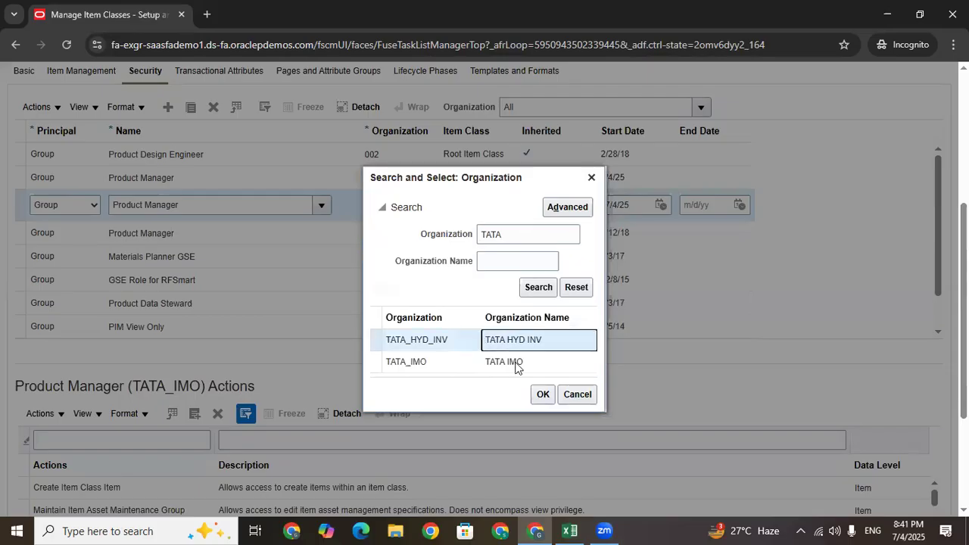
{"action": "left_click", "coordinate": [543, 394]}
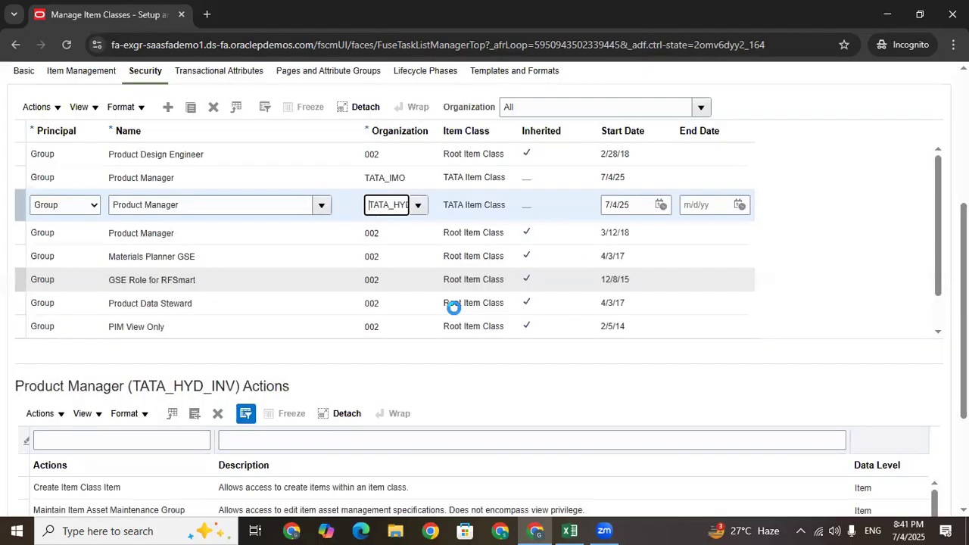
{"action": "scroll", "coordinate": [365, 343], "scroll_direction": "up", "scroll_amount": 2}
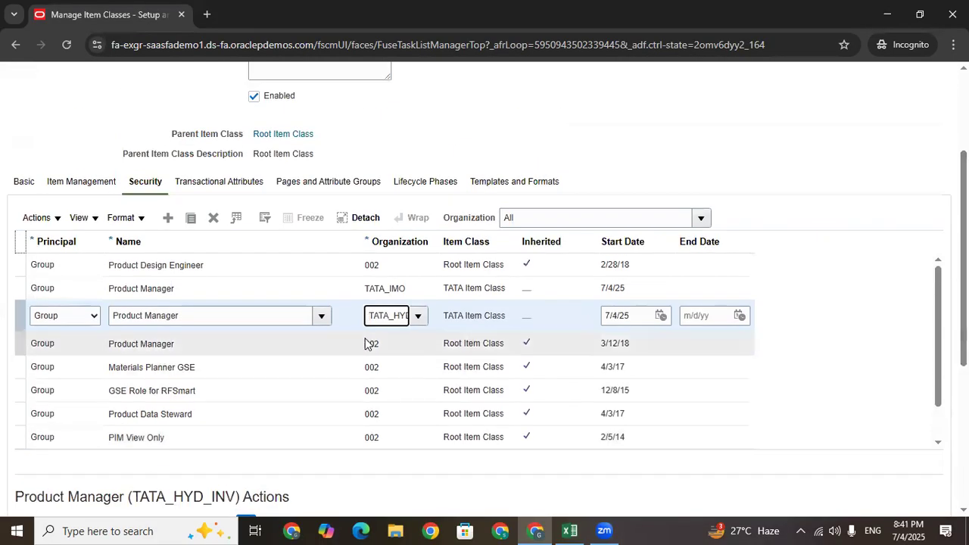
{"action": "scroll", "coordinate": [368, 315], "scroll_direction": "up", "scroll_amount": 1}
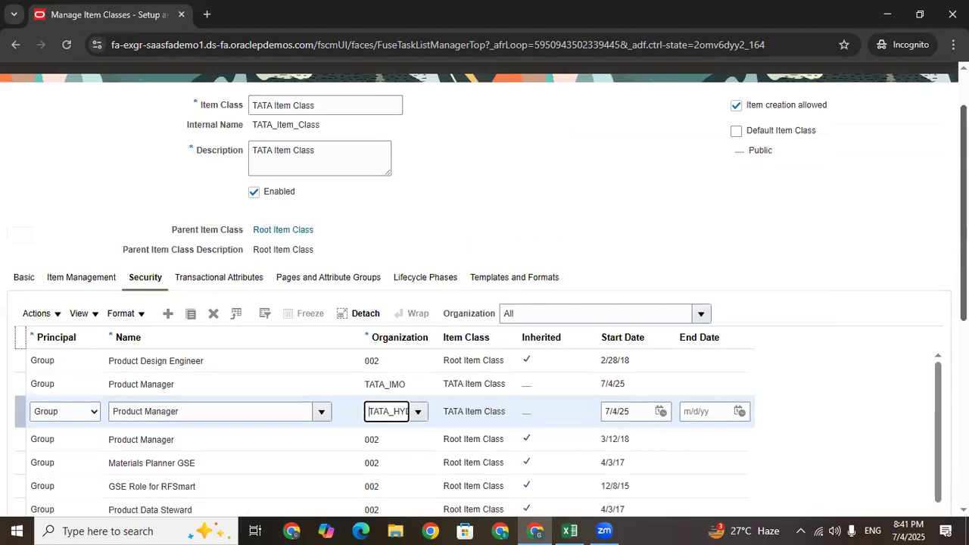
{"action": "scroll", "coordinate": [369, 315], "scroll_direction": "down", "scroll_amount": 5}
{"action": "scroll", "coordinate": [369, 315], "scroll_direction": "up", "scroll_amount": 5}
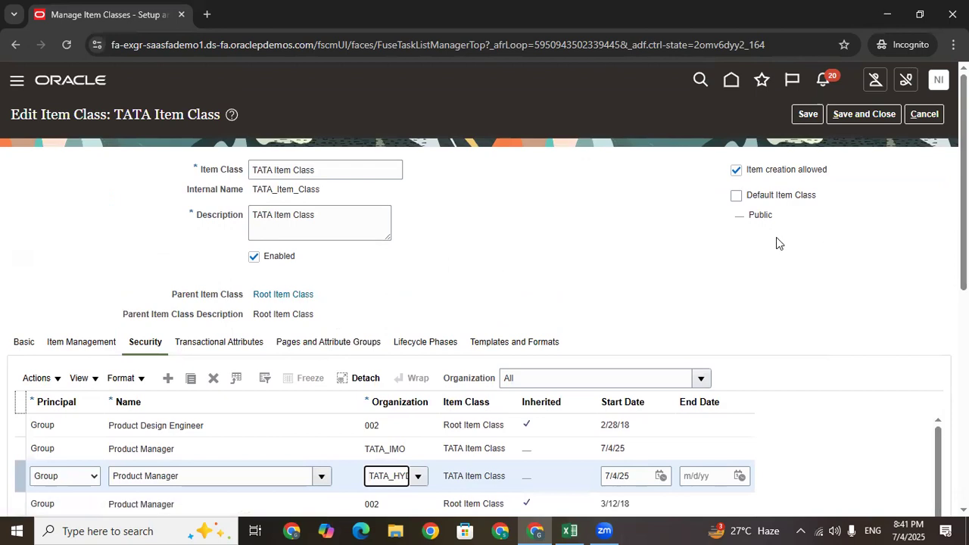
Add lifecycle phases Tata_Design, Tata_Preproduction, Tata_Production and Tata_Inactive, then save the item class
{"action": "left_click", "coordinate": [404, 344]}
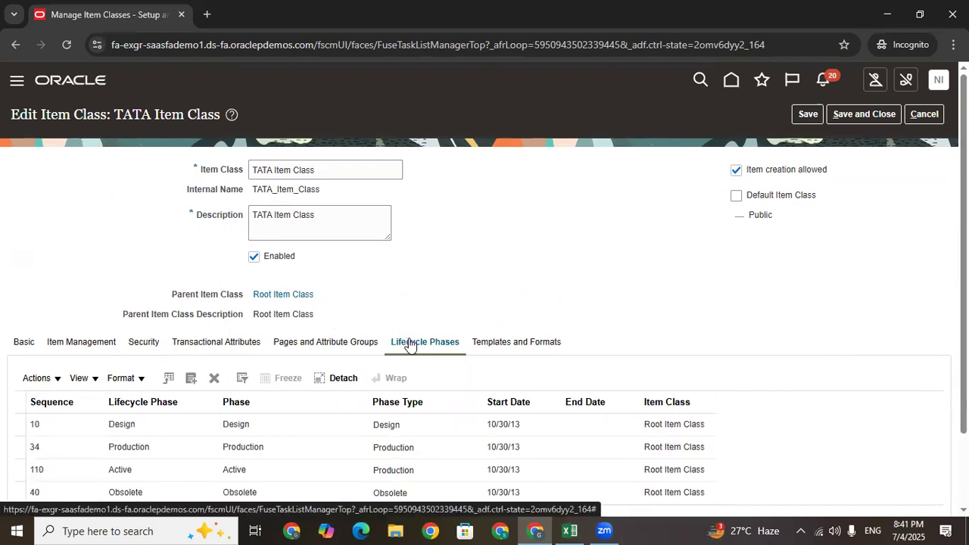
{"action": "scroll", "coordinate": [642, 261], "scroll_direction": "down", "scroll_amount": 2}
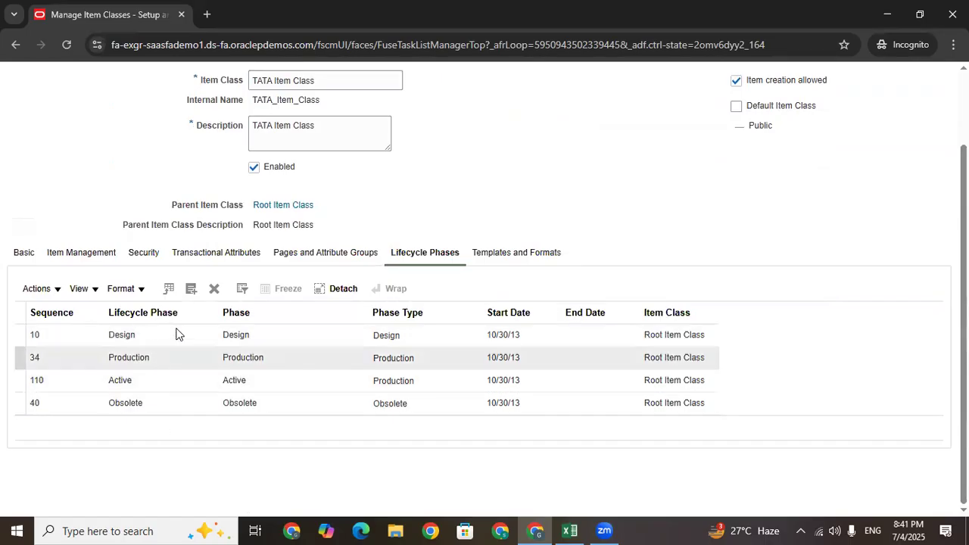
{"action": "left_click", "coordinate": [192, 291]}
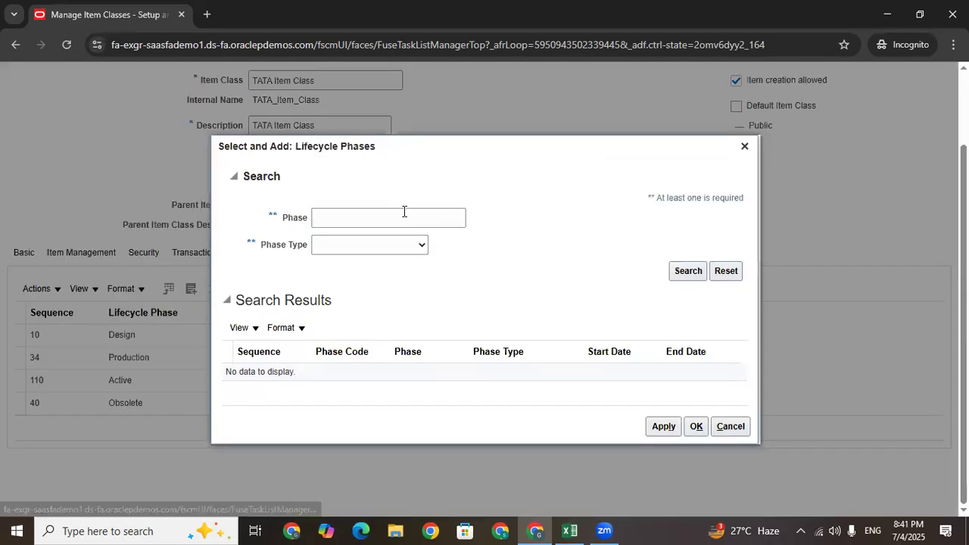
{"action": "left_click", "coordinate": [397, 217]}
{"action": "type", "text": "T"}
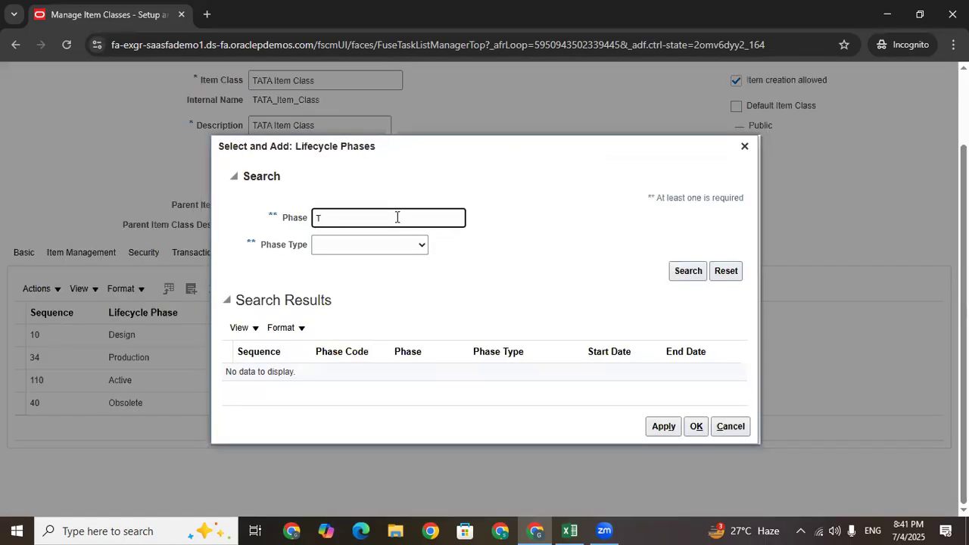
{"action": "key", "text": "Return"}
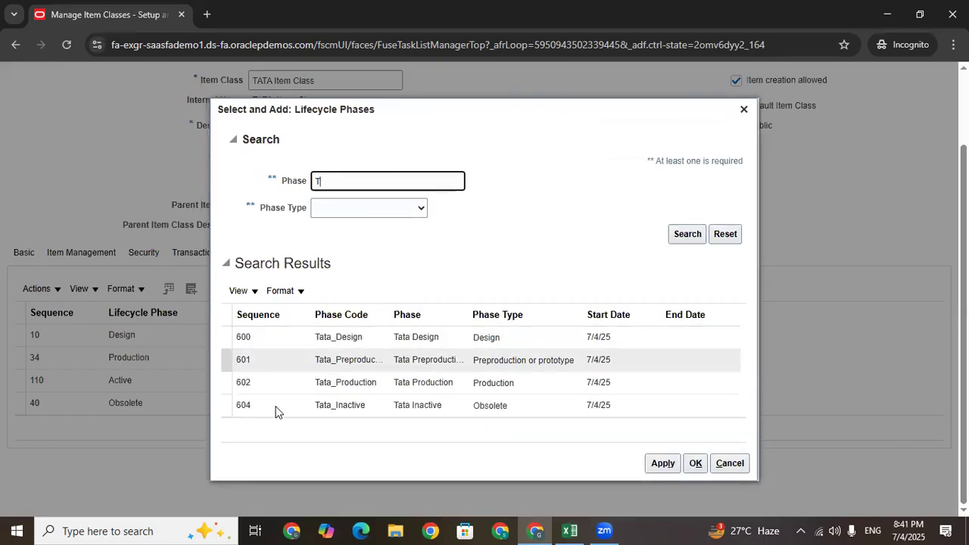
{"action": "left_click", "coordinate": [227, 316]}
{"action": "left_click", "coordinate": [664, 464]}
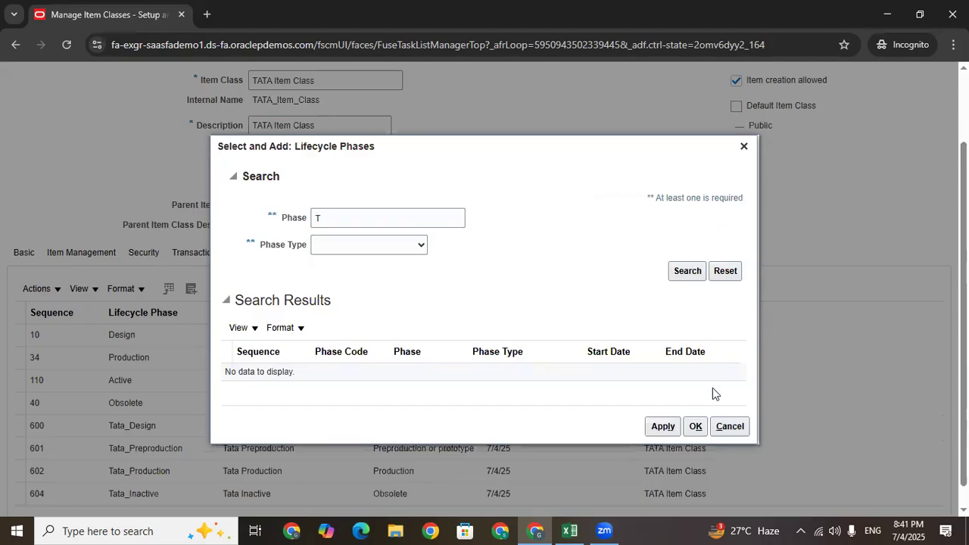
{"action": "left_click", "coordinate": [694, 428]}
{"action": "scroll", "coordinate": [171, 420], "scroll_direction": "up", "scroll_amount": 1}
{"action": "scroll", "coordinate": [161, 424], "scroll_direction": "down", "scroll_amount": 1}
{"action": "scroll", "coordinate": [780, 305], "scroll_direction": "up", "scroll_amount": 3}
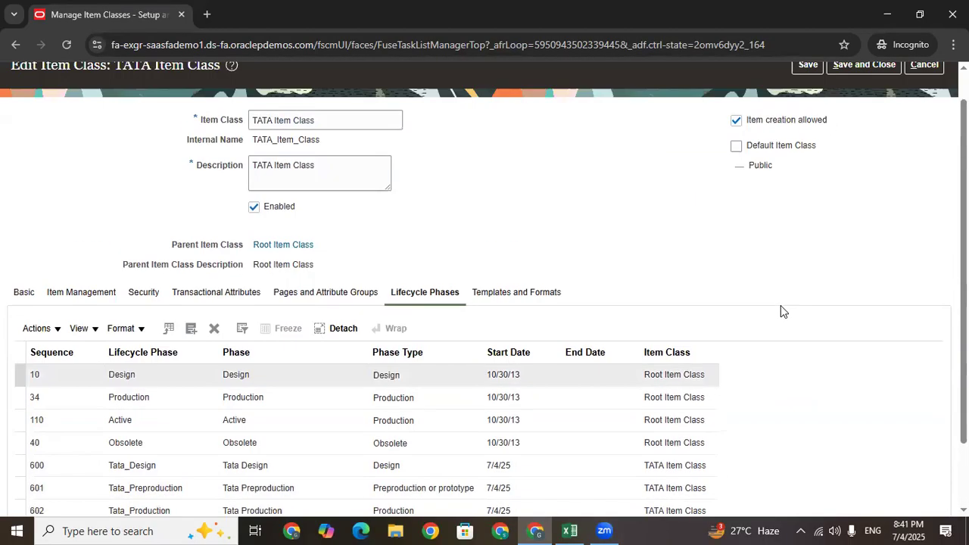
{"action": "left_click", "coordinate": [807, 115]}
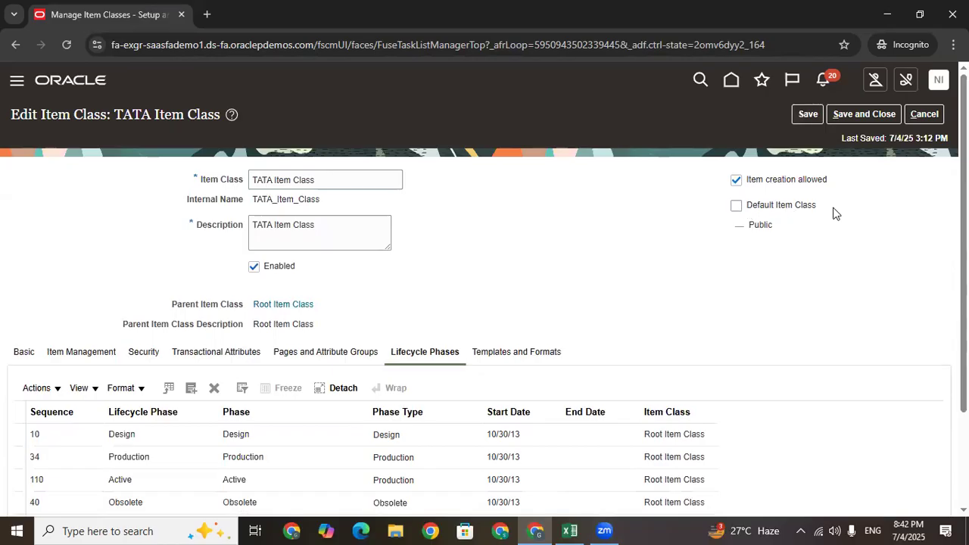
Check Default Item Class for TATA Item Class, save and close it, and finish Manage Item Classes
{"action": "left_click_drag", "start_coordinate": [833, 212], "coordinate": [749, 214]}
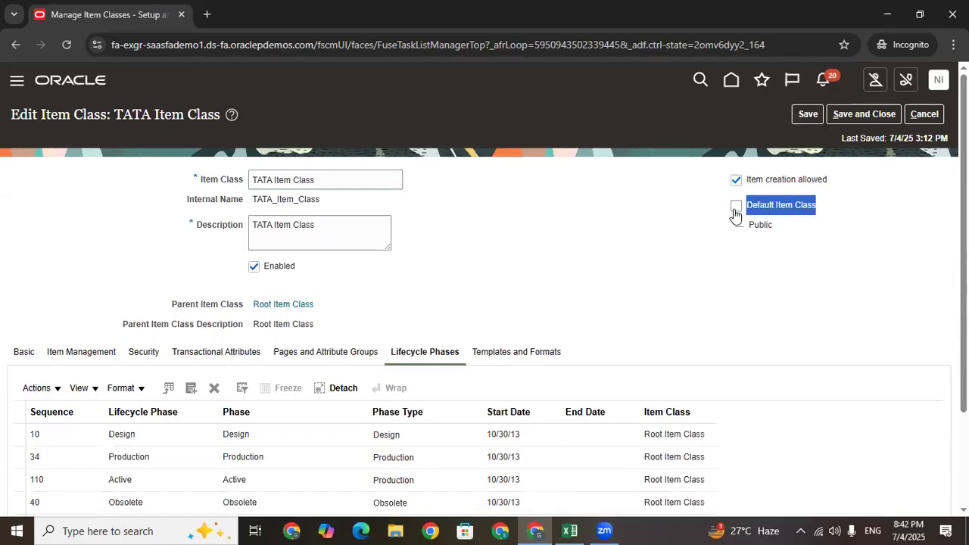
{"action": "left_click", "coordinate": [735, 211]}
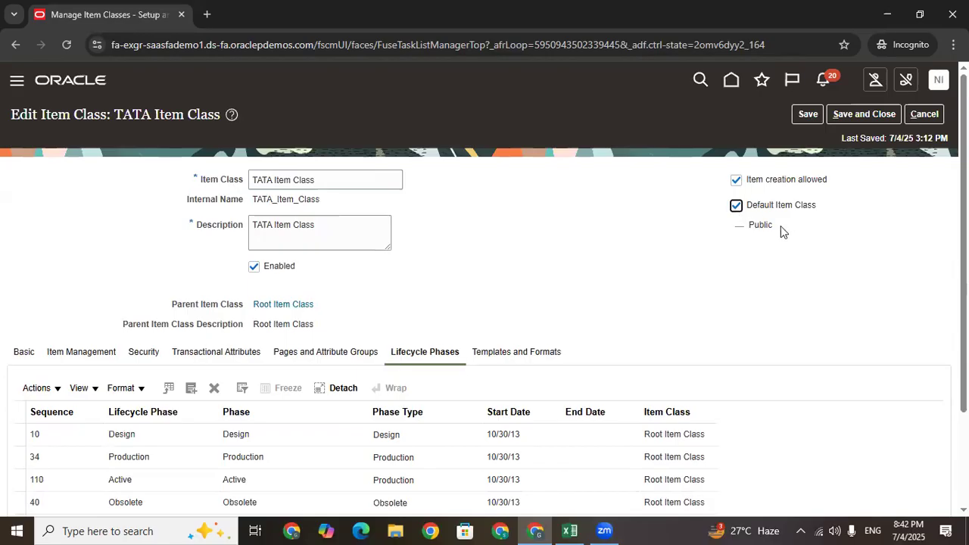
{"action": "left_click", "coordinate": [807, 114]}
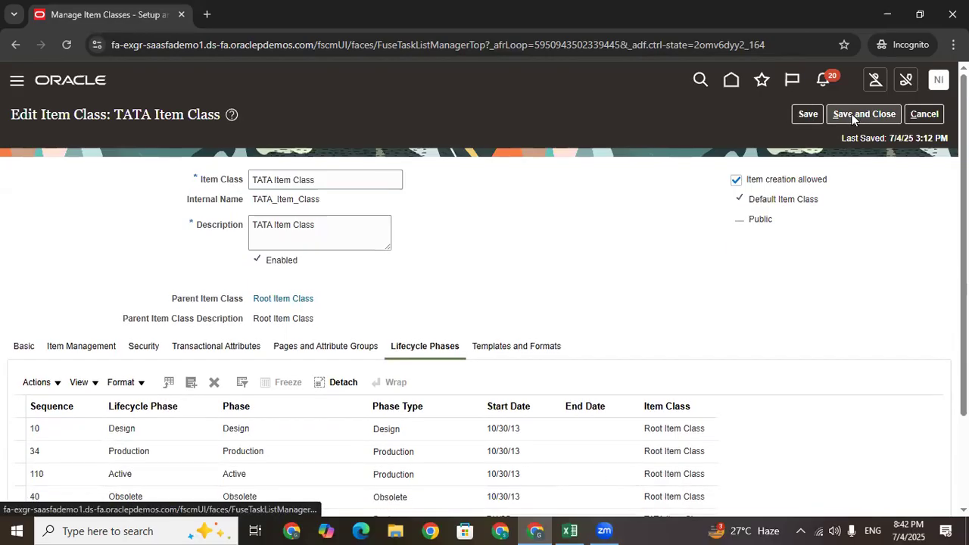
{"action": "left_click", "coordinate": [851, 115]}
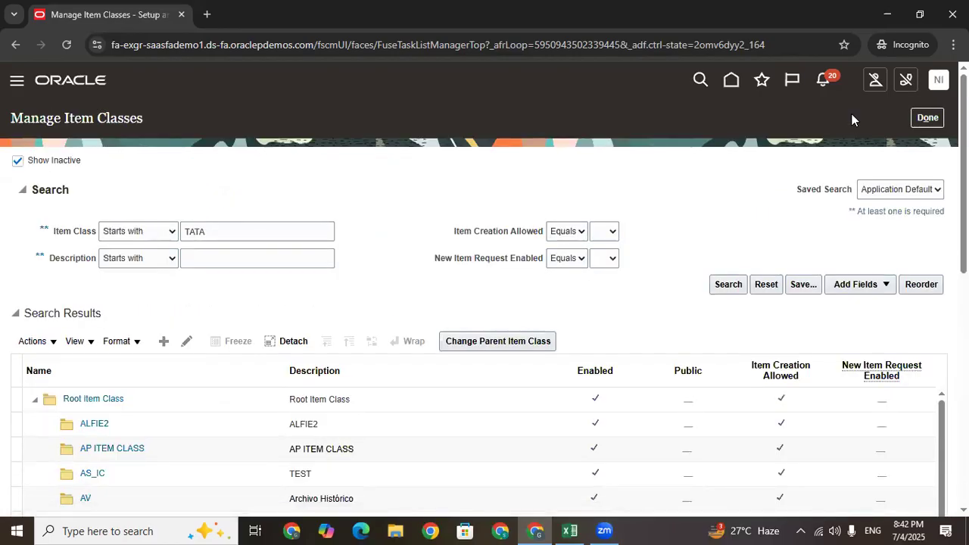
{"action": "left_click", "coordinate": [922, 117]}
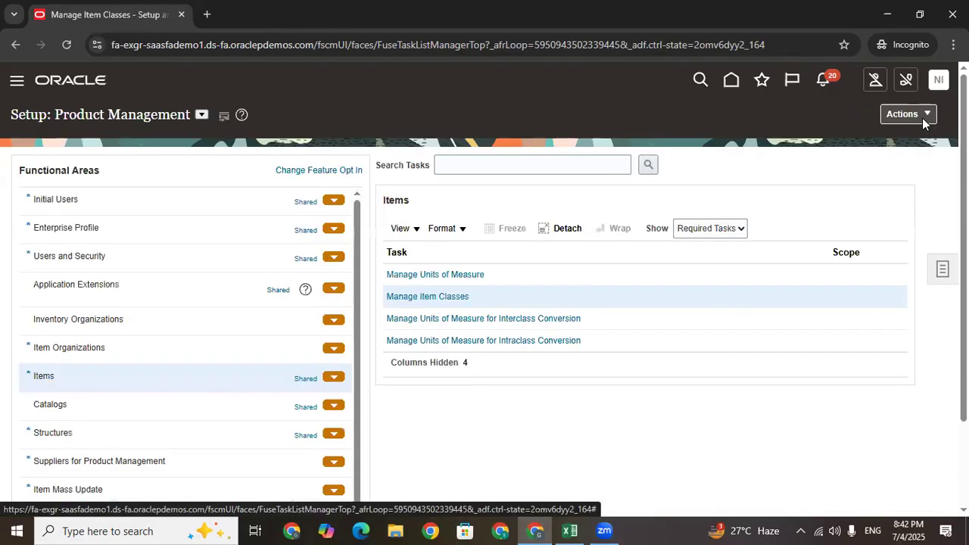
Return to the Oracle home welcome page, then switch to the Excel training log
{"action": "left_click", "coordinate": [729, 83]}
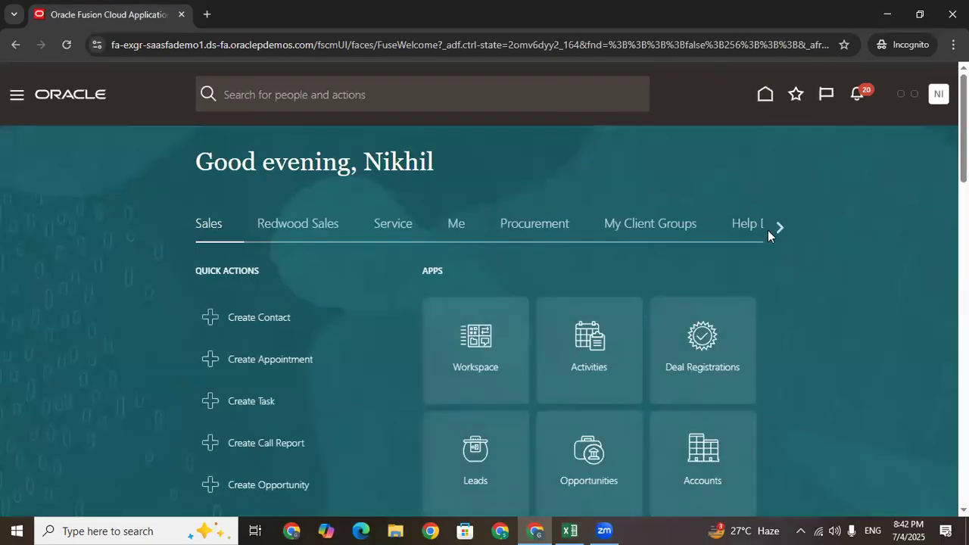
{"action": "scroll", "coordinate": [777, 227], "scroll_direction": "down", "scroll_amount": 1}
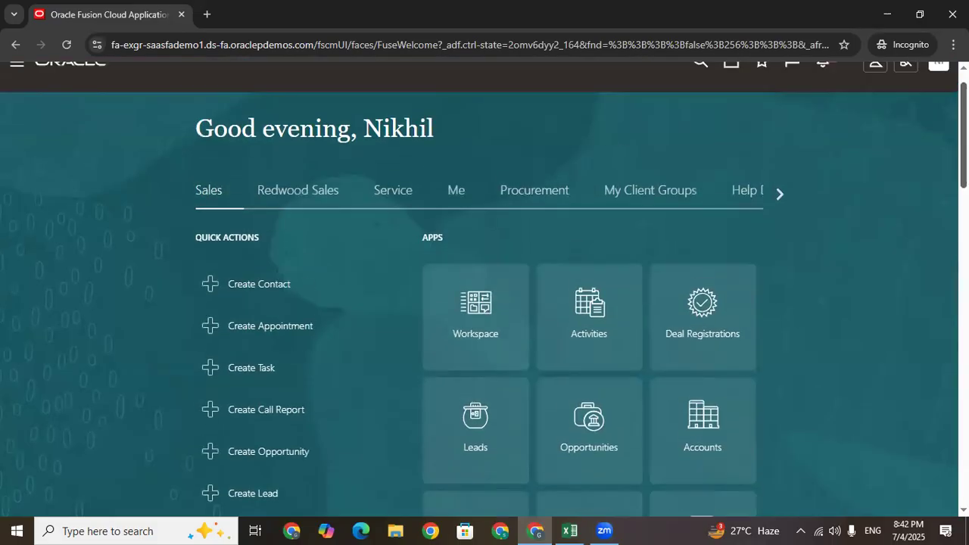
{"action": "left_click", "coordinate": [569, 530]}
Enter 'TATA Item Class' in cell D121 beside Manage Item Classes
{"action": "left_click", "coordinate": [328, 405]}
{"action": "left_click", "coordinate": [447, 403]}
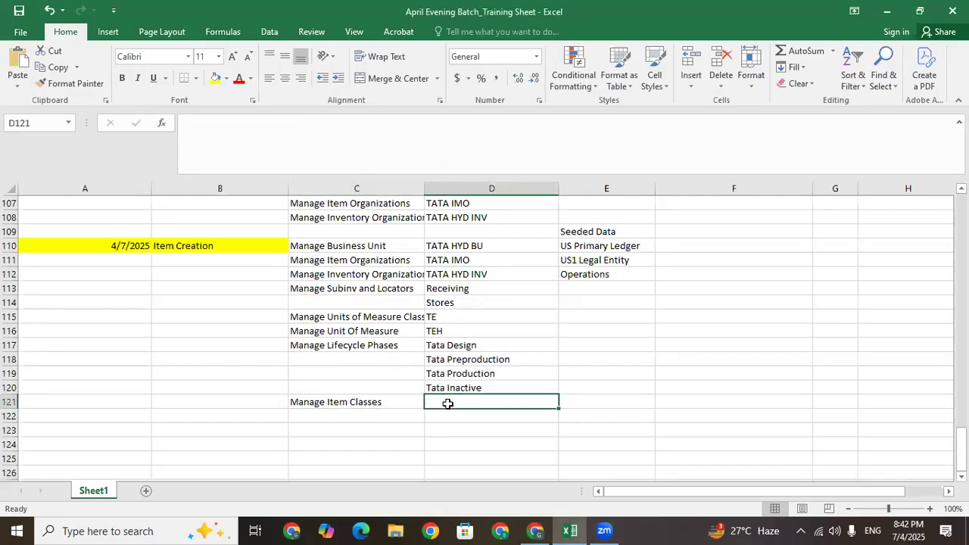
{"action": "type", "text": "TATA"}
{"action": "key", "text": "Caps_Lock"}
{"action": "type", "text": "Item Class"}
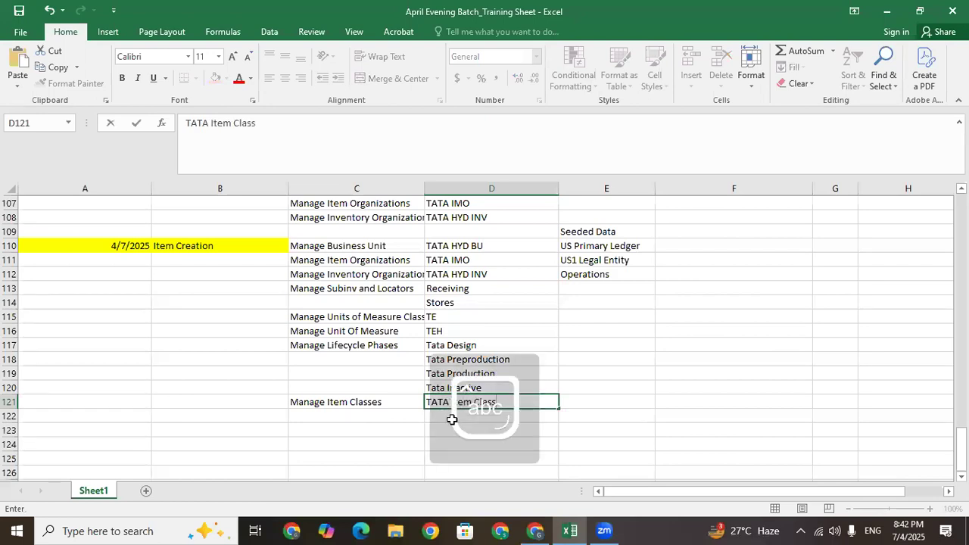
{"action": "key", "text": "Return"}
{"action": "left_click", "coordinate": [449, 399]}
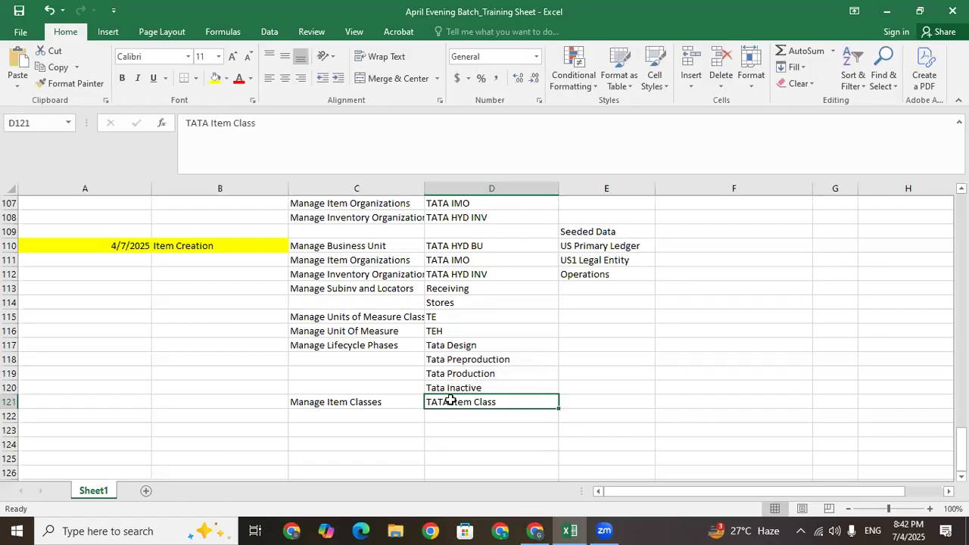
{"action": "left_click", "coordinate": [451, 416]}
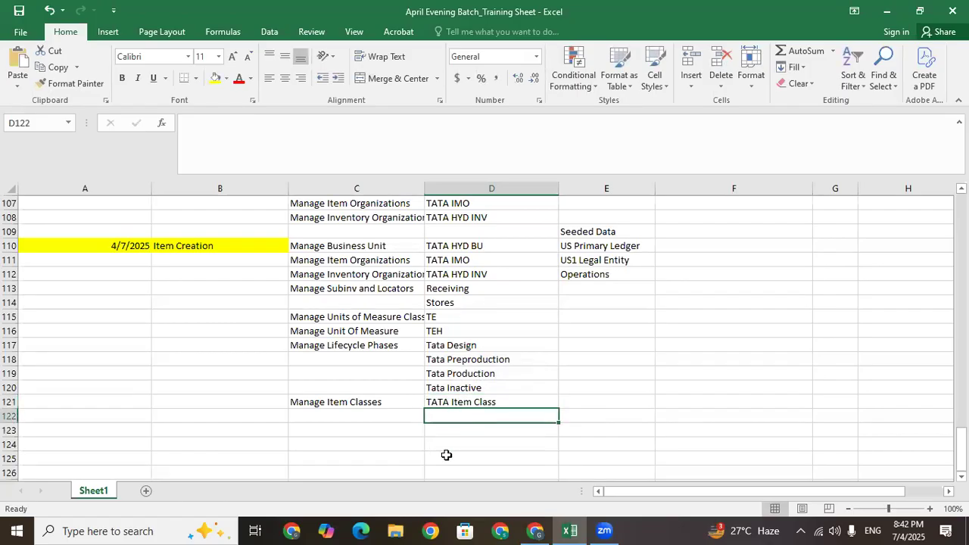
{"action": "left_click", "coordinate": [535, 531]}
Scroll the welcome tab strip and open the Product Management group
{"action": "left_click", "coordinate": [783, 194]}
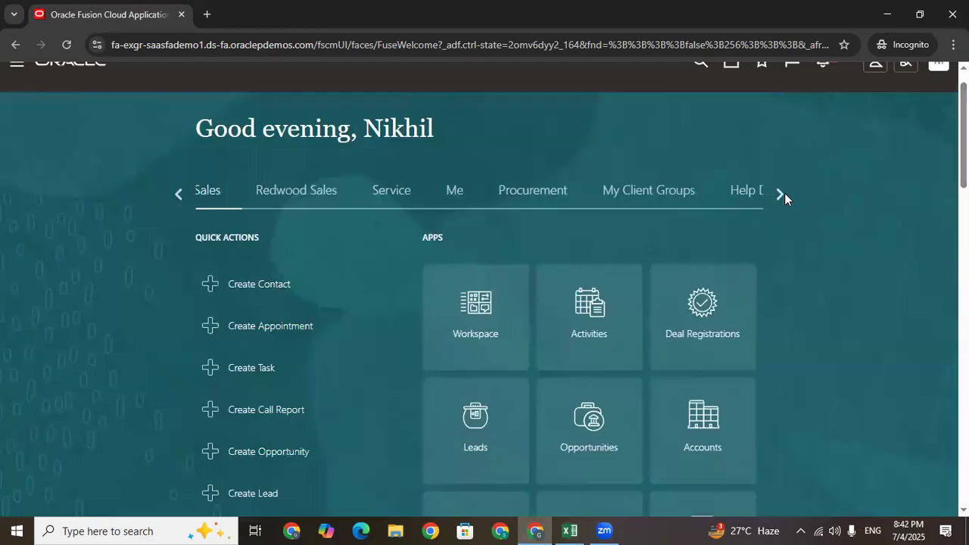
{"action": "left_click", "coordinate": [783, 195]}
{"action": "left_click", "coordinate": [179, 194]}
{"action": "left_click", "coordinate": [180, 195]}
{"action": "left_click", "coordinate": [359, 194]}
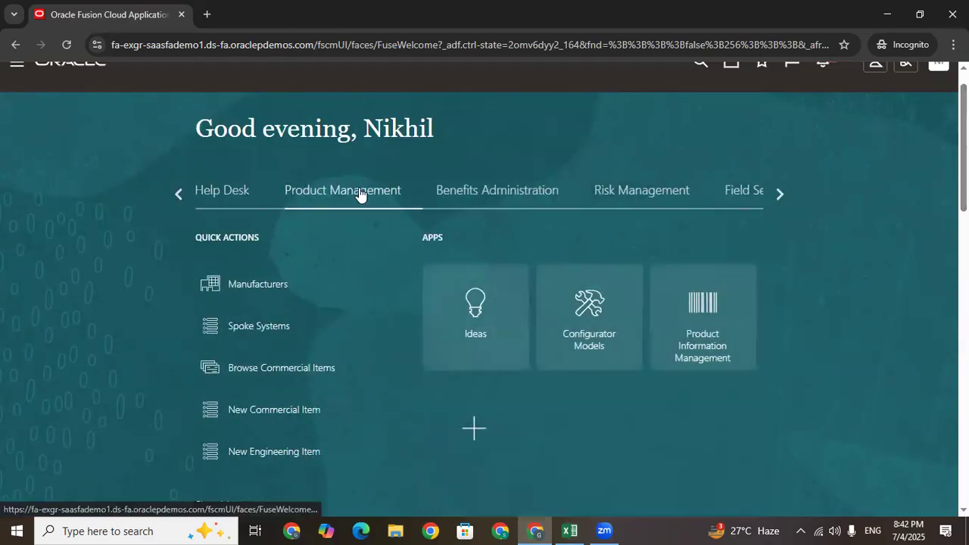
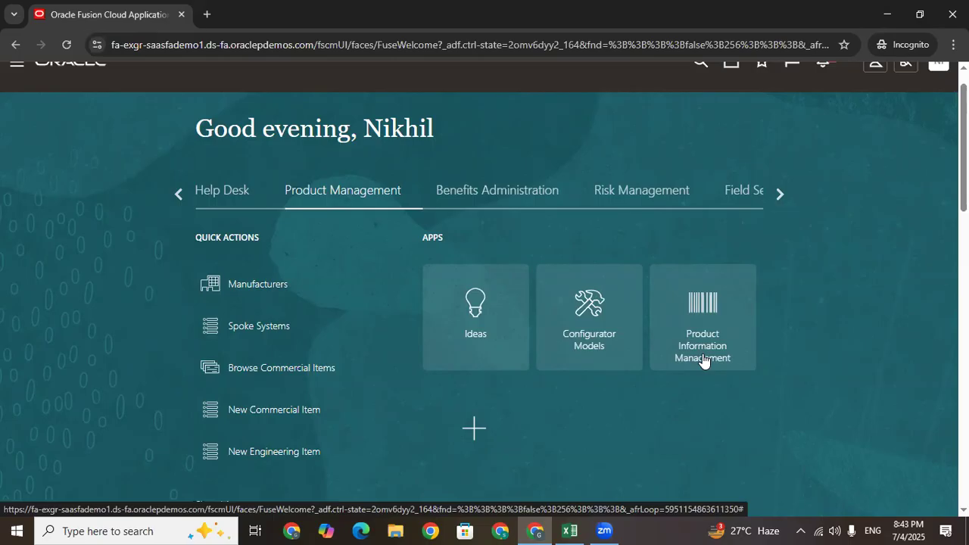
Open Product Information Management and show its Item Management task list
{"action": "left_click", "coordinate": [703, 360]}
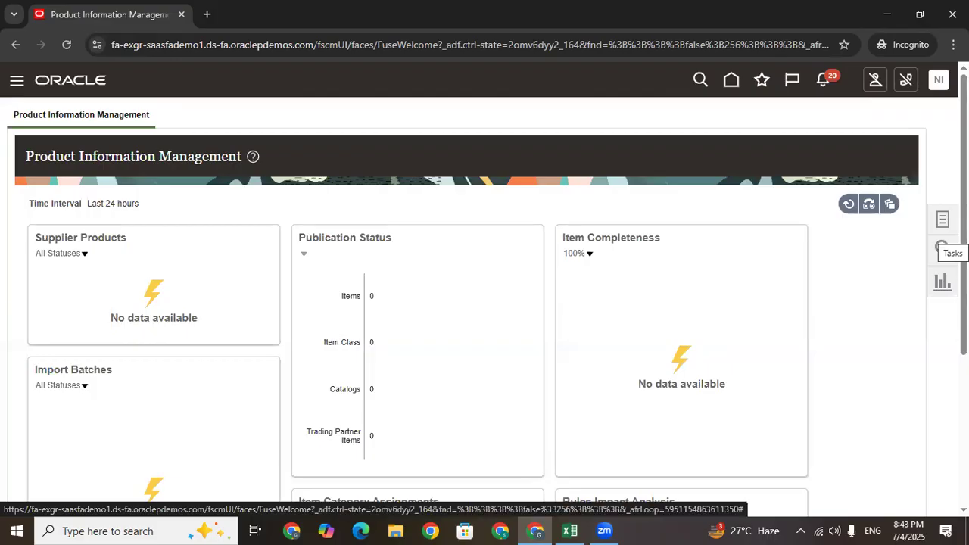
{"action": "scroll", "coordinate": [408, 273], "scroll_direction": "down", "scroll_amount": 2}
{"action": "scroll", "coordinate": [424, 252], "scroll_direction": "up", "scroll_amount": 2}
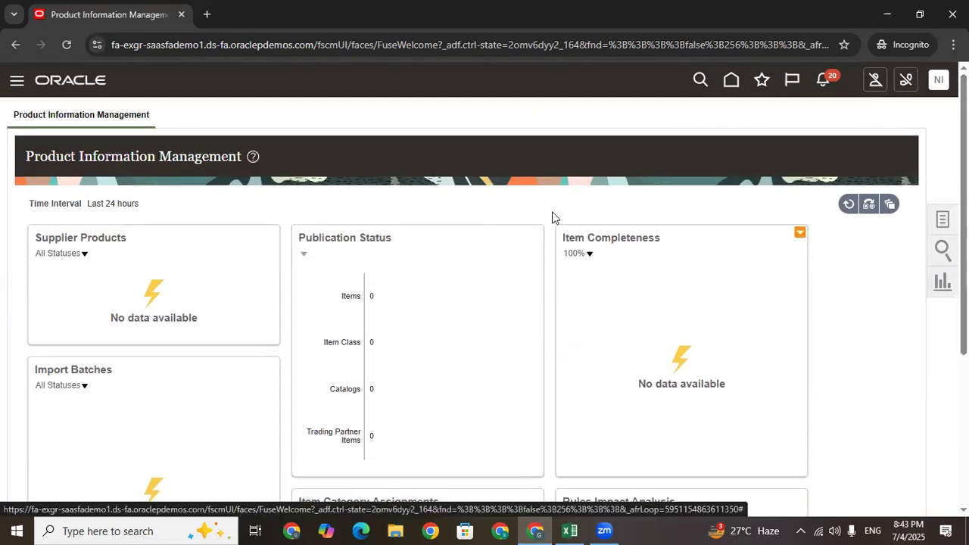
{"action": "left_click", "coordinate": [942, 219]}
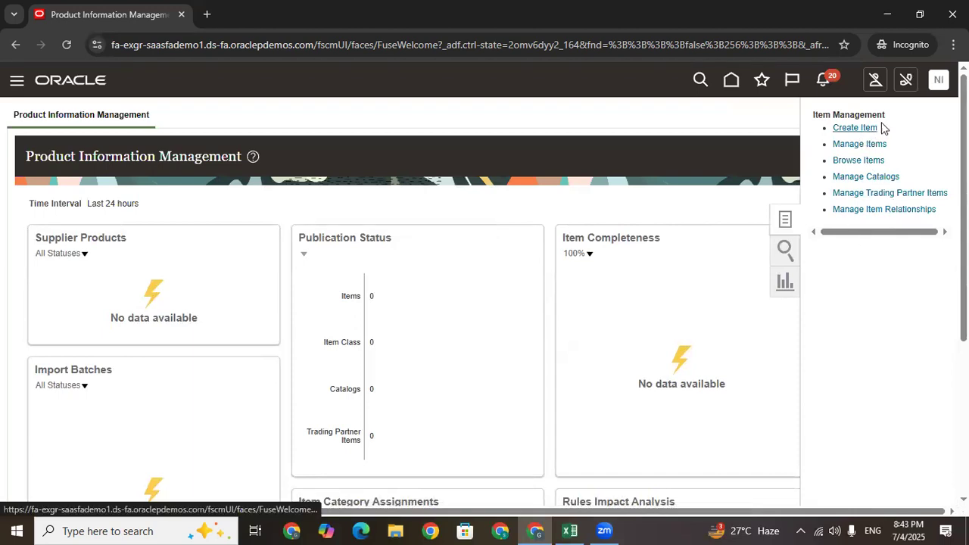
{"action": "left_click_drag", "start_coordinate": [896, 128], "coordinate": [834, 125]}
Start a new item with organization TATA_IMO and item class TATA Item Class
{"action": "left_click", "coordinate": [852, 127]}
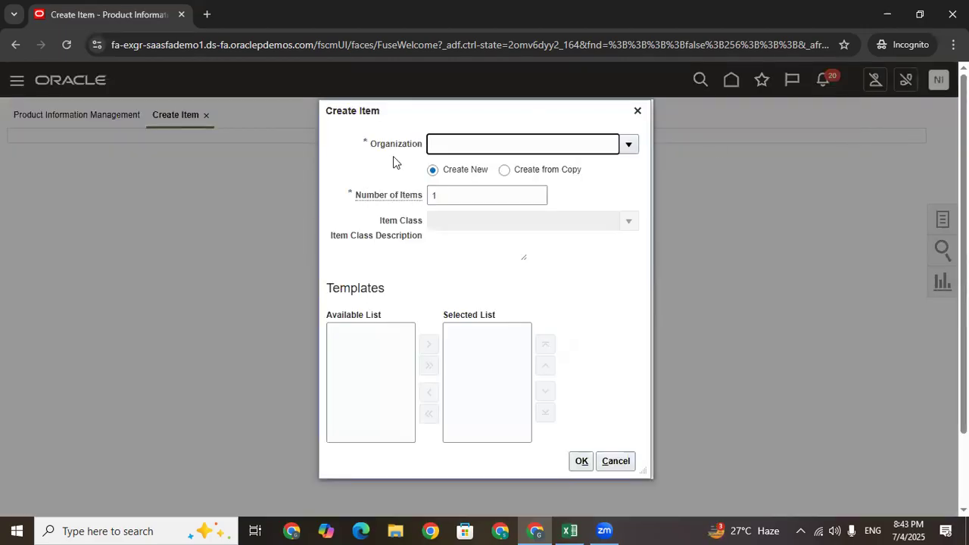
{"action": "left_click_drag", "start_coordinate": [371, 140], "coordinate": [422, 143]}
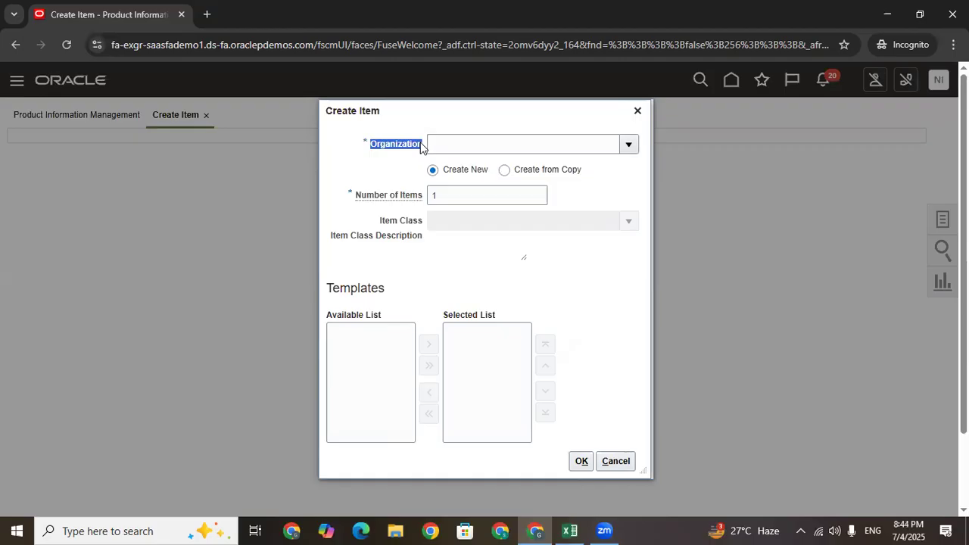
{"action": "left_click_drag", "start_coordinate": [422, 145], "coordinate": [423, 147]}
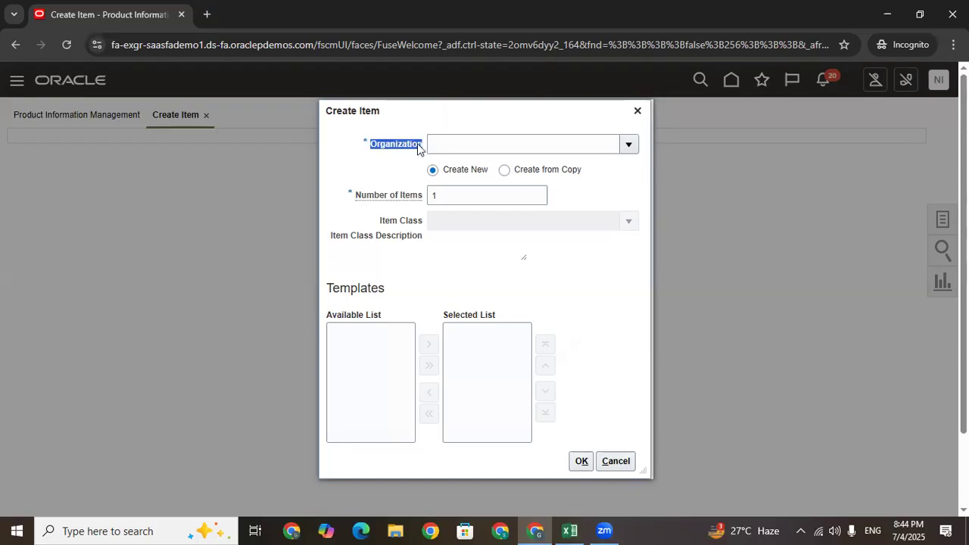
{"action": "left_click", "coordinate": [466, 139]}
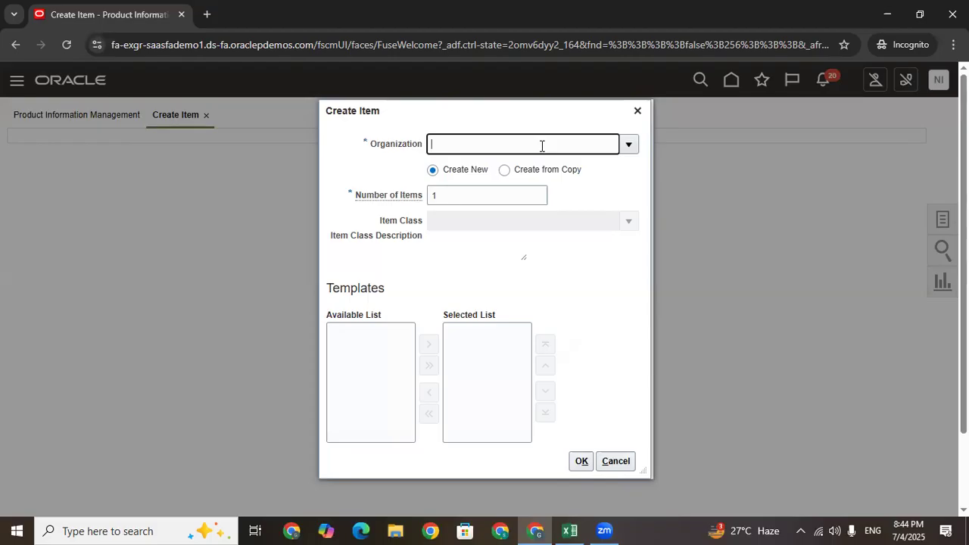
{"action": "left_click", "coordinate": [629, 145]}
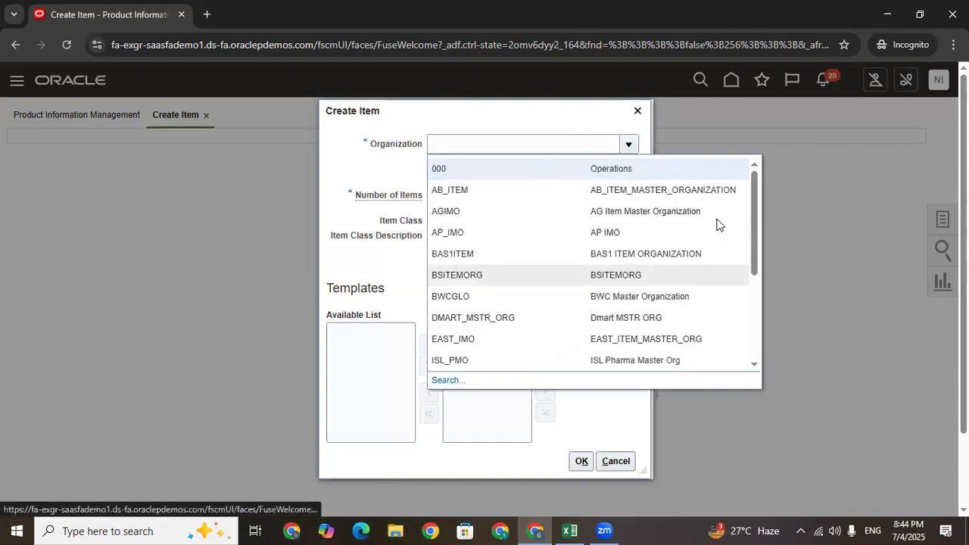
{"action": "left_click_drag", "start_coordinate": [752, 183], "coordinate": [753, 275]}
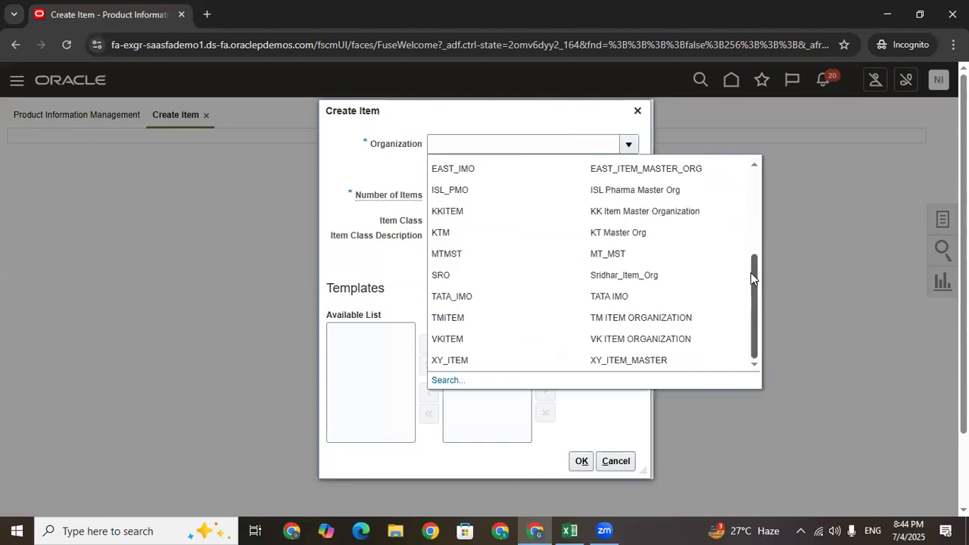
{"action": "left_click", "coordinate": [465, 298]}
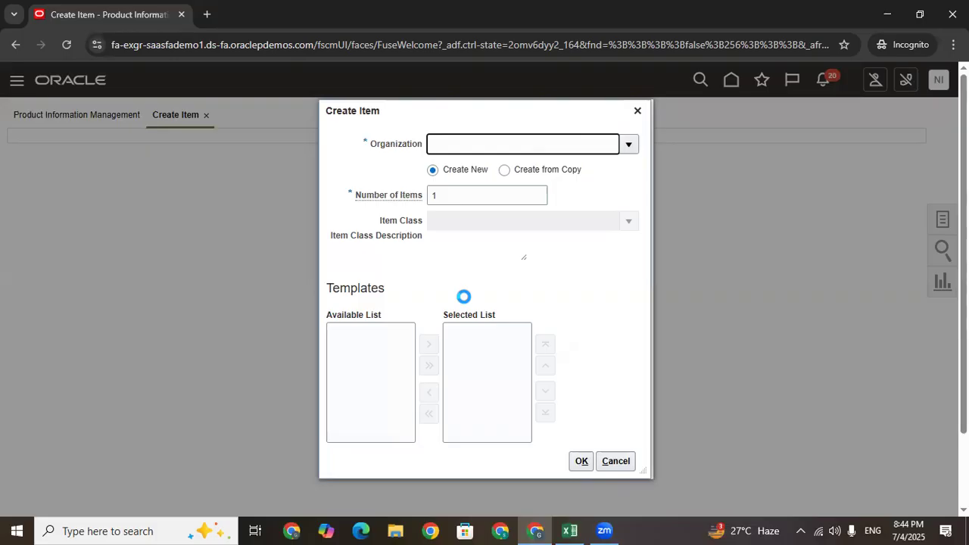
{"action": "left_click_drag", "start_coordinate": [514, 224], "coordinate": [422, 225]}
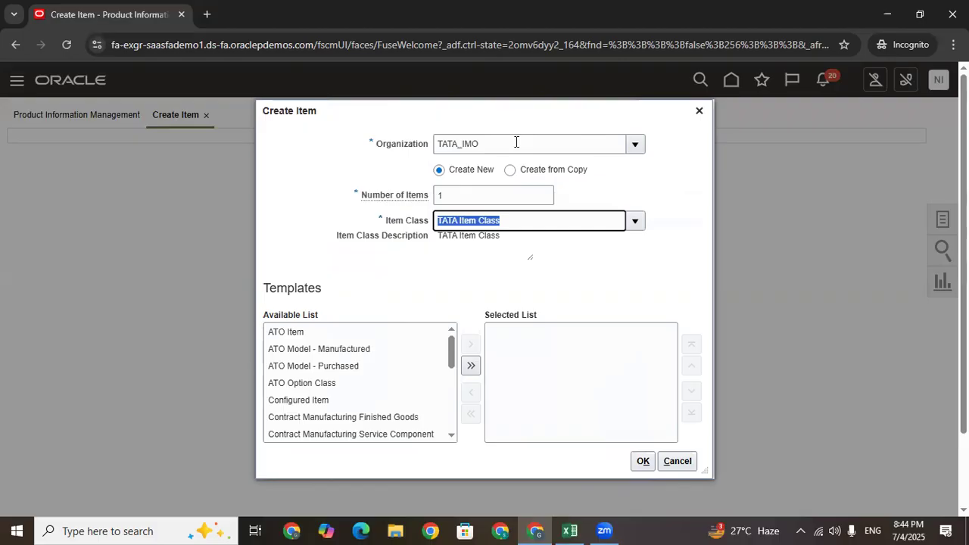
{"action": "left_click_drag", "start_coordinate": [516, 143], "coordinate": [426, 148]}
{"action": "left_click_drag", "start_coordinate": [508, 223], "coordinate": [413, 221]}
{"action": "scroll", "coordinate": [452, 352], "scroll_direction": "down", "scroll_amount": 2}
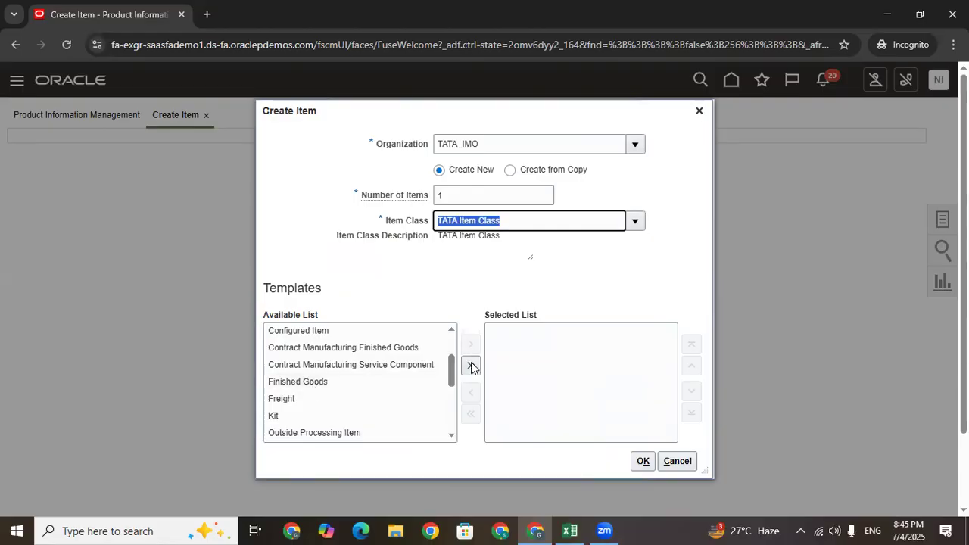
Select the Finished Goods template in place of Freight and confirm the item settings
{"action": "double_click", "coordinate": [282, 382]}
{"action": "double_click", "coordinate": [283, 382]}
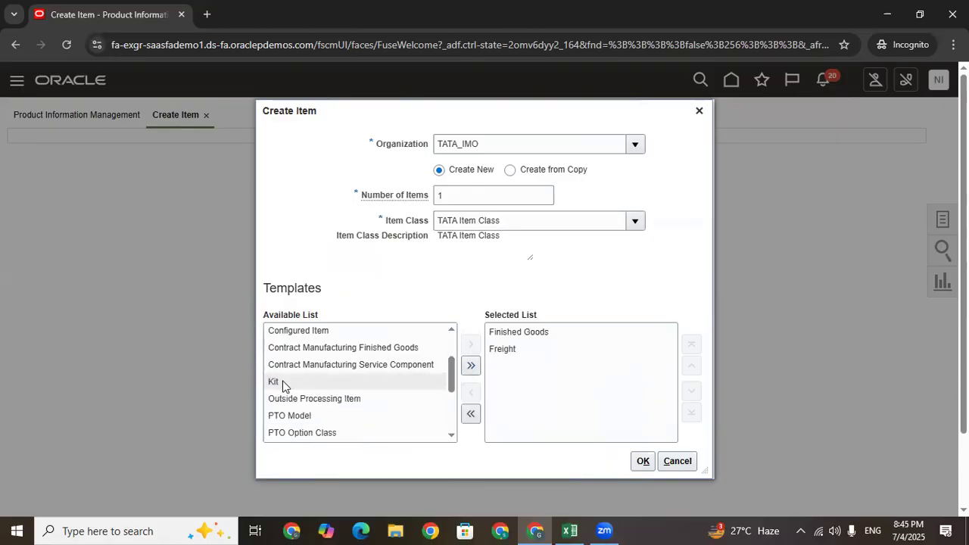
{"action": "left_click", "coordinate": [507, 348]}
{"action": "left_click", "coordinate": [470, 390]}
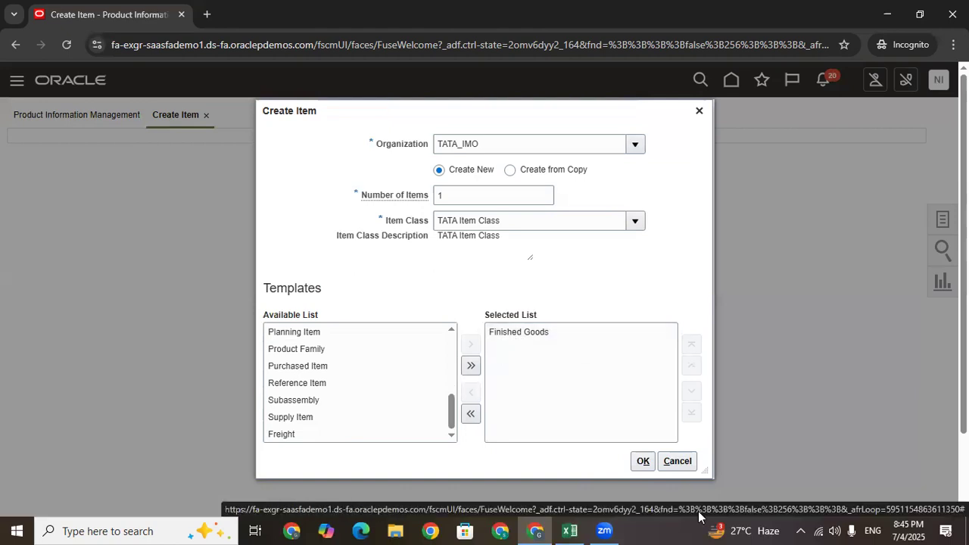
{"action": "left_click", "coordinate": [642, 461]}
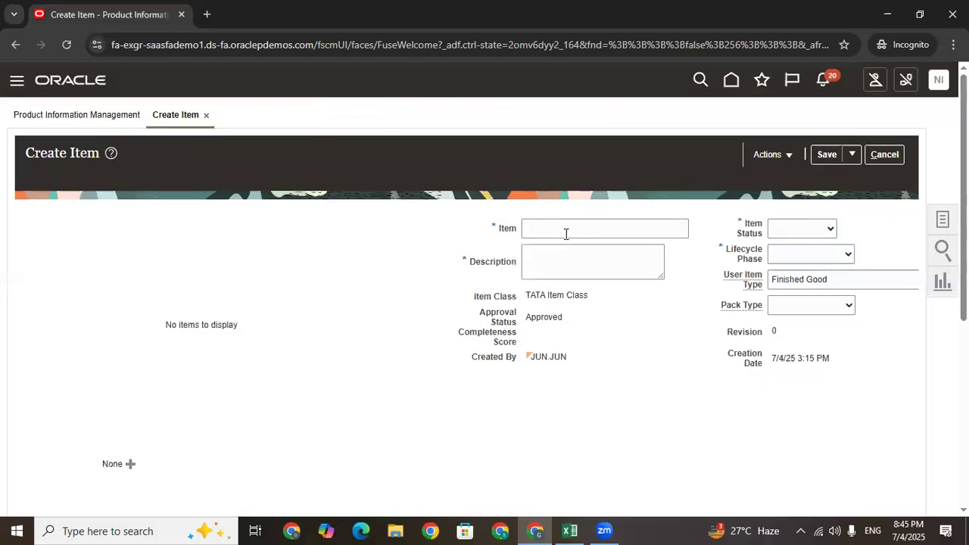
Name the item 'Tata Punch Car' and use the same text as its description
{"action": "left_click", "coordinate": [565, 232]}
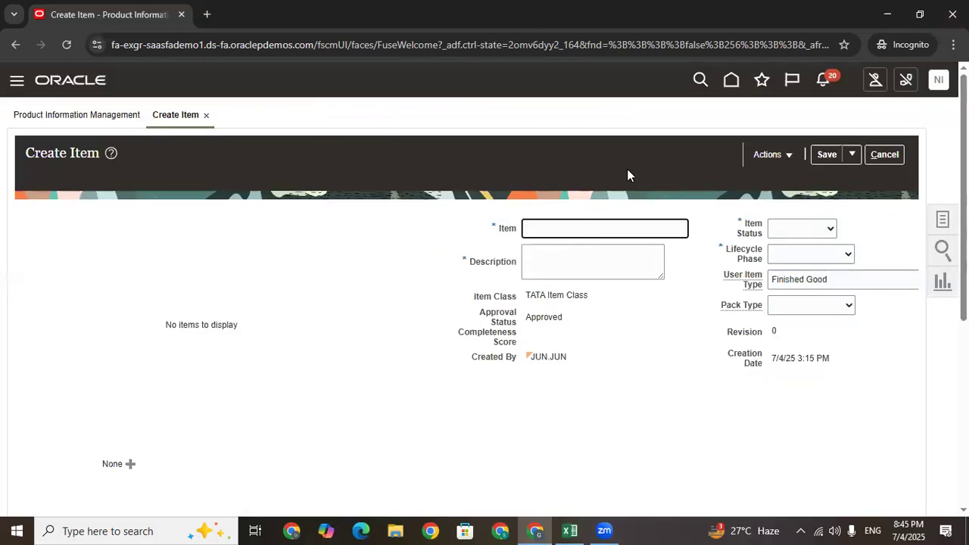
{"action": "type", "text": "Tata Punch Car"}
{"action": "key", "text": "ctrl+a"}
{"action": "key", "text": "ctrl+c"}
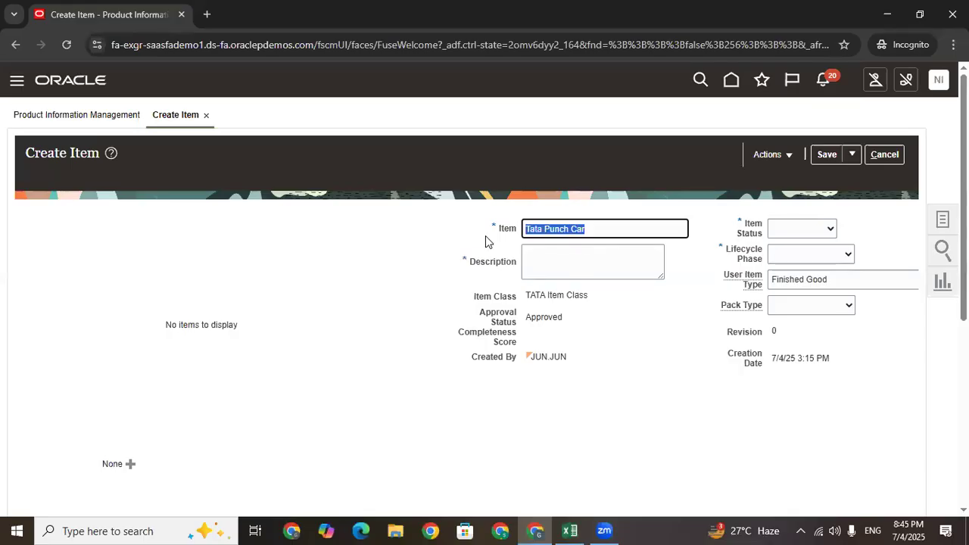
{"action": "left_click", "coordinate": [604, 261]}
{"action": "key", "text": "ctrl+v"}
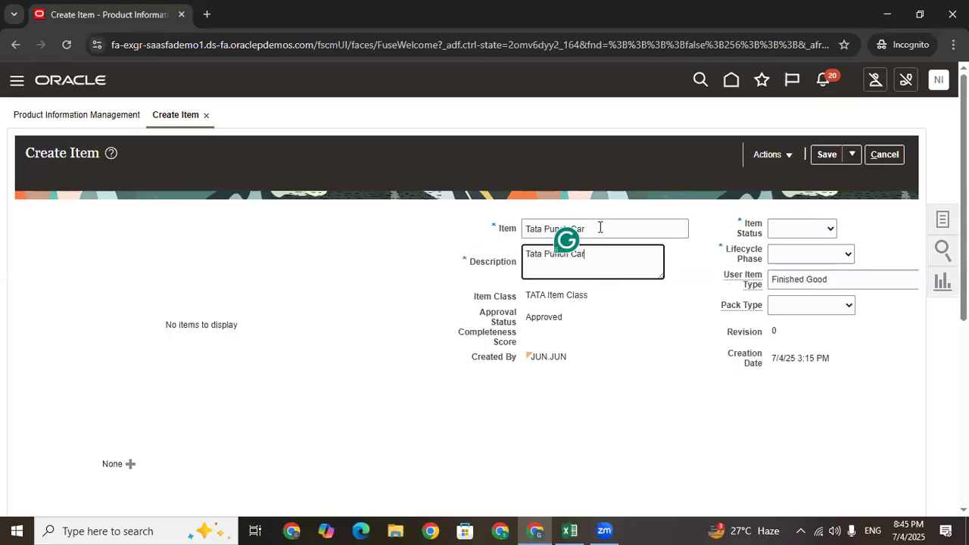
{"action": "left_click", "coordinate": [533, 229]}
{"action": "key", "text": "ctrl+a"}
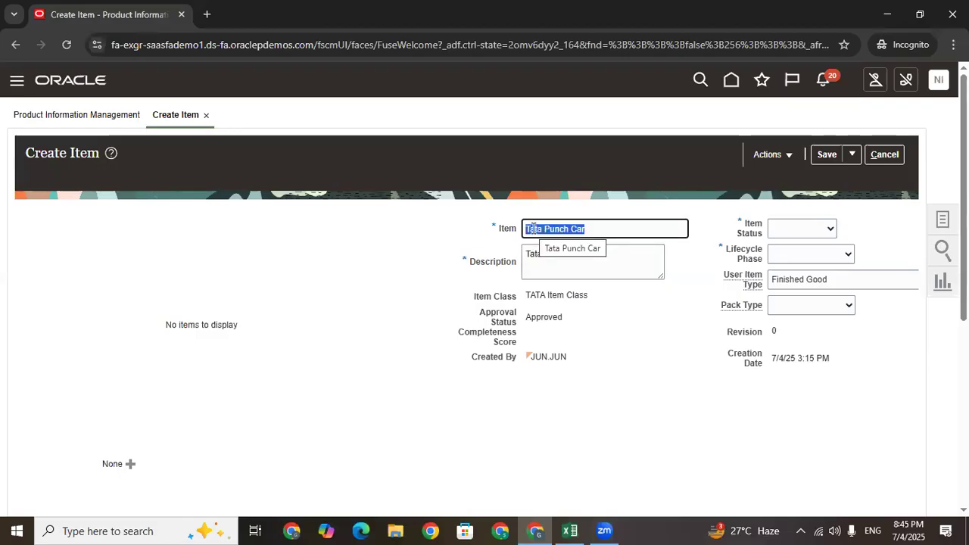
{"action": "left_click", "coordinate": [604, 229]}
{"action": "key", "text": "ctrl+a"}
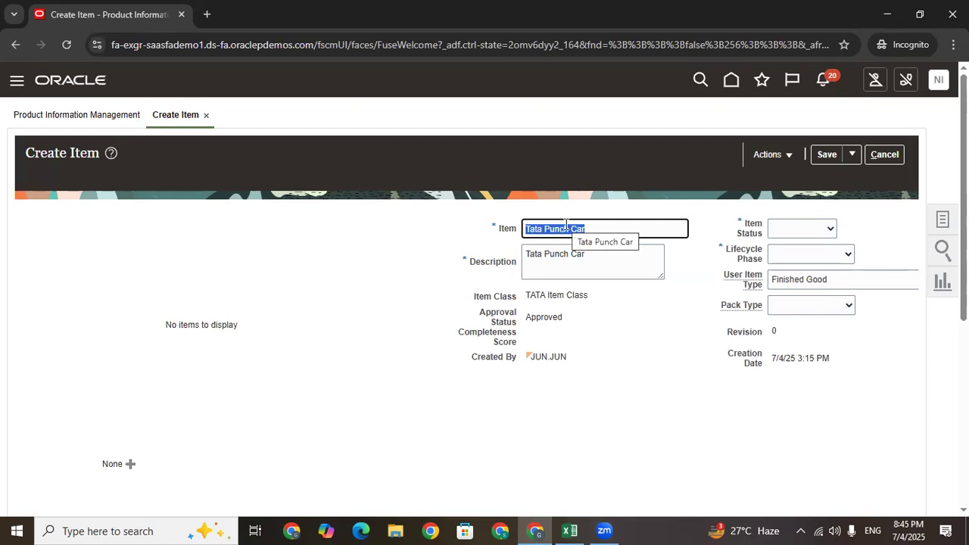
{"action": "left_click_drag", "start_coordinate": [605, 227], "coordinate": [499, 237]}
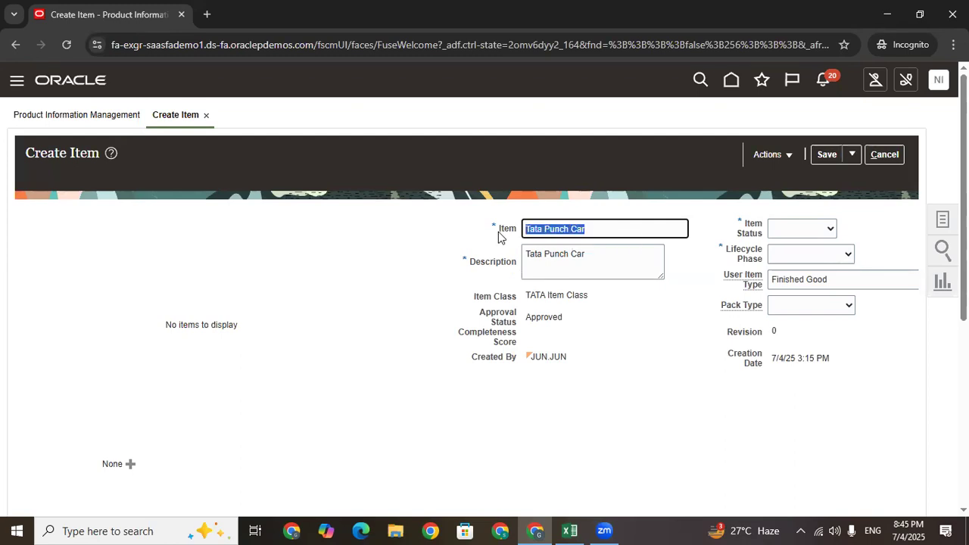
{"action": "left_click_drag", "start_coordinate": [622, 259], "coordinate": [476, 260]}
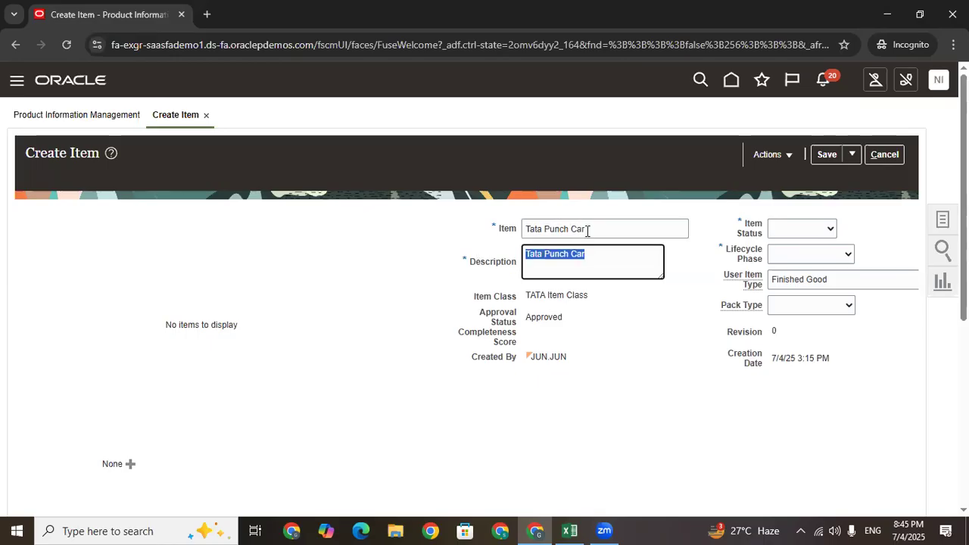
{"action": "left_click_drag", "start_coordinate": [588, 227], "coordinate": [409, 243]}
{"action": "left_click_drag", "start_coordinate": [622, 259], "coordinate": [389, 260]}
Set item status Active, lifecycle phase Tata Production and pack type Base Unit or Each
{"action": "left_click", "coordinate": [811, 228]}
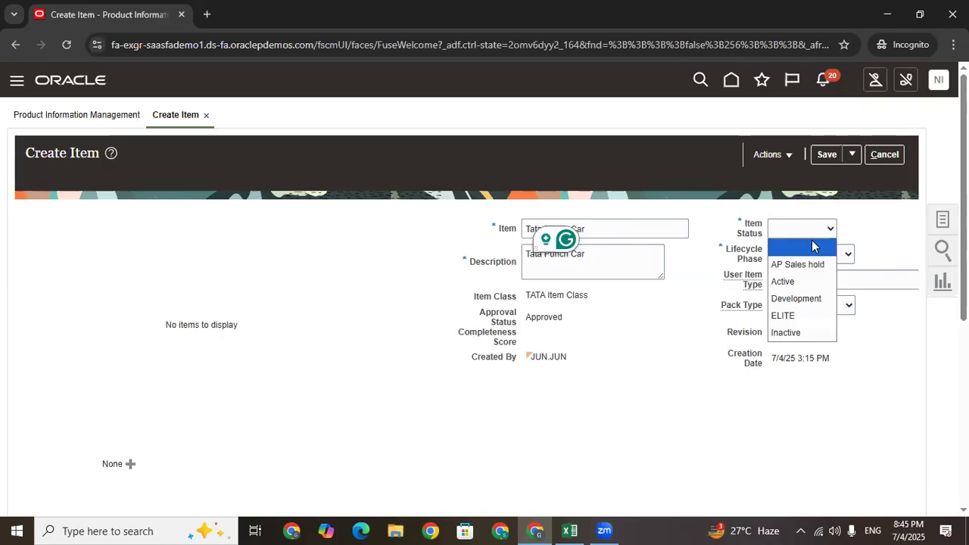
{"action": "left_click", "coordinate": [804, 282]}
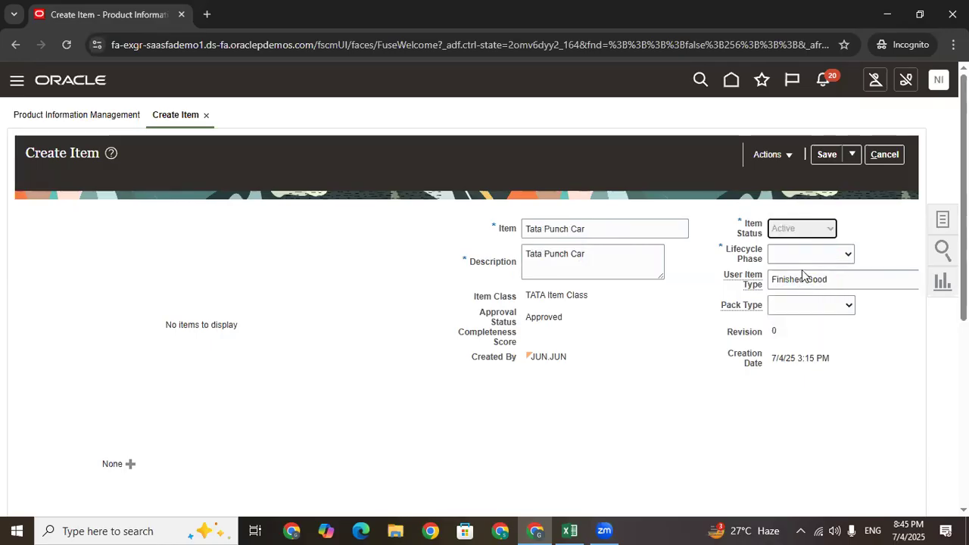
{"action": "left_click", "coordinate": [801, 252]}
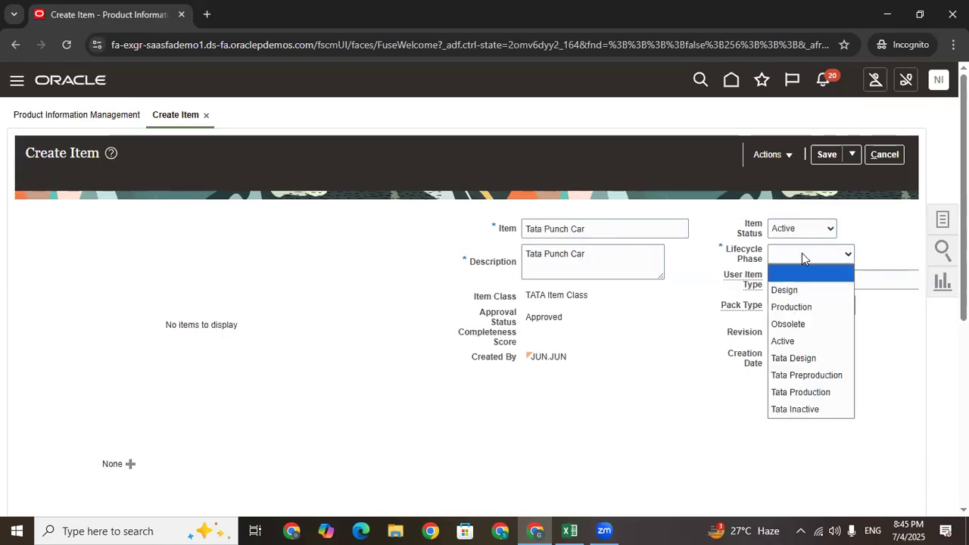
{"action": "left_click", "coordinate": [813, 392]}
{"action": "left_click", "coordinate": [800, 318]}
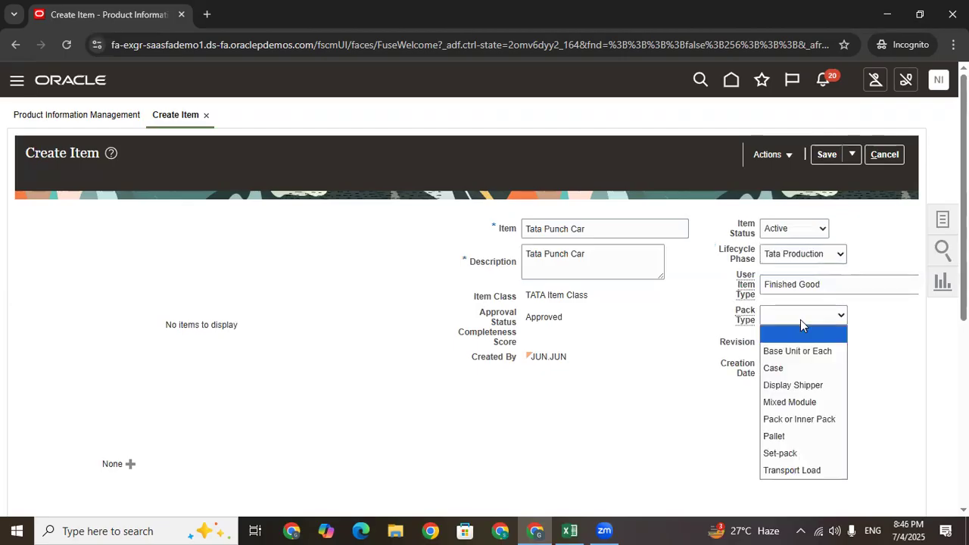
{"action": "left_click", "coordinate": [802, 352]}
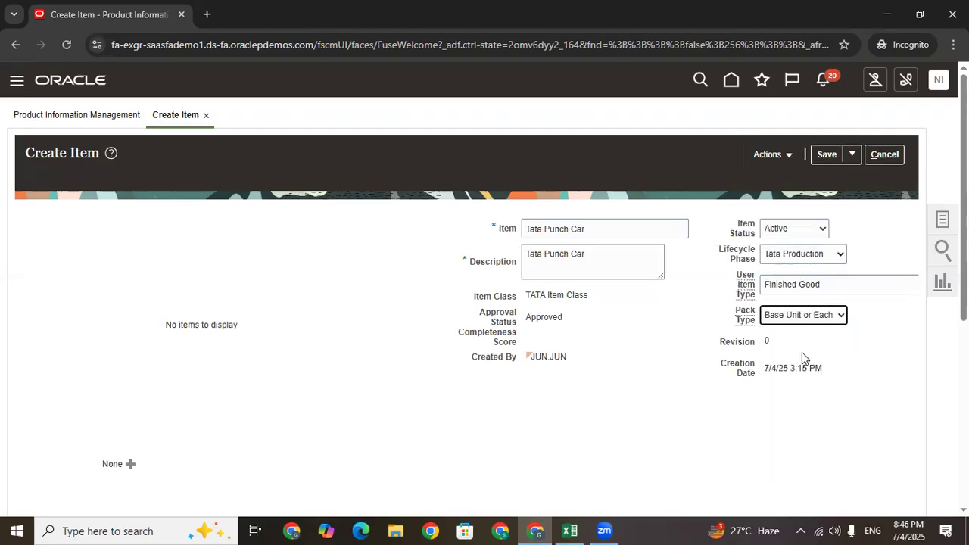
Open the full unit of measure search and try searching for 'te'
{"action": "scroll", "coordinate": [381, 352], "scroll_direction": "down", "scroll_amount": 4}
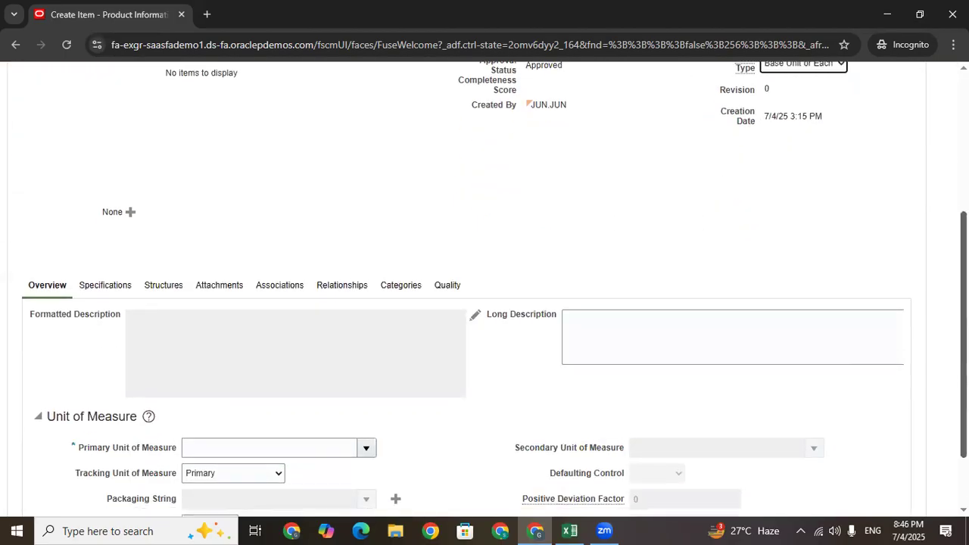
{"action": "left_click", "coordinate": [190, 382]}
{"action": "left_click", "coordinate": [368, 378]}
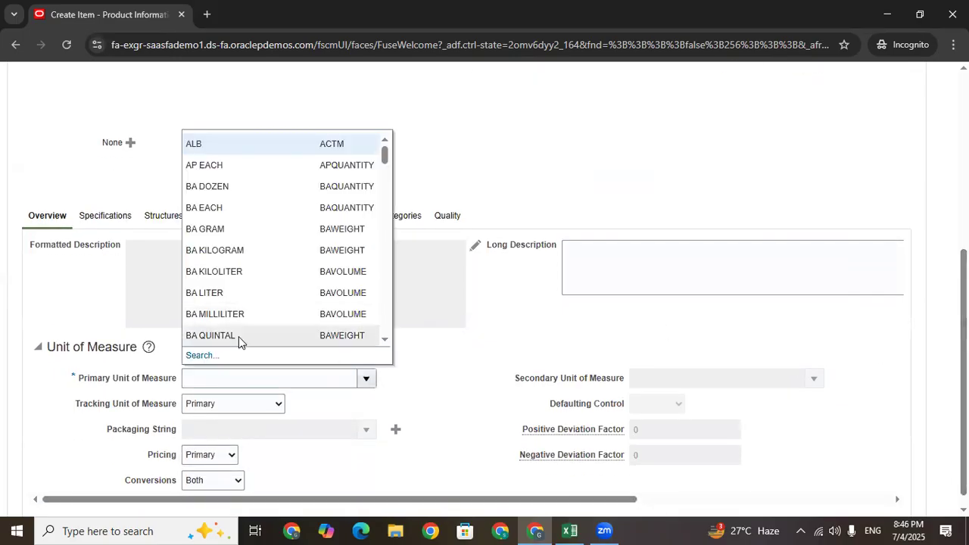
{"action": "left_click", "coordinate": [201, 354]}
{"action": "left_click", "coordinate": [422, 250]}
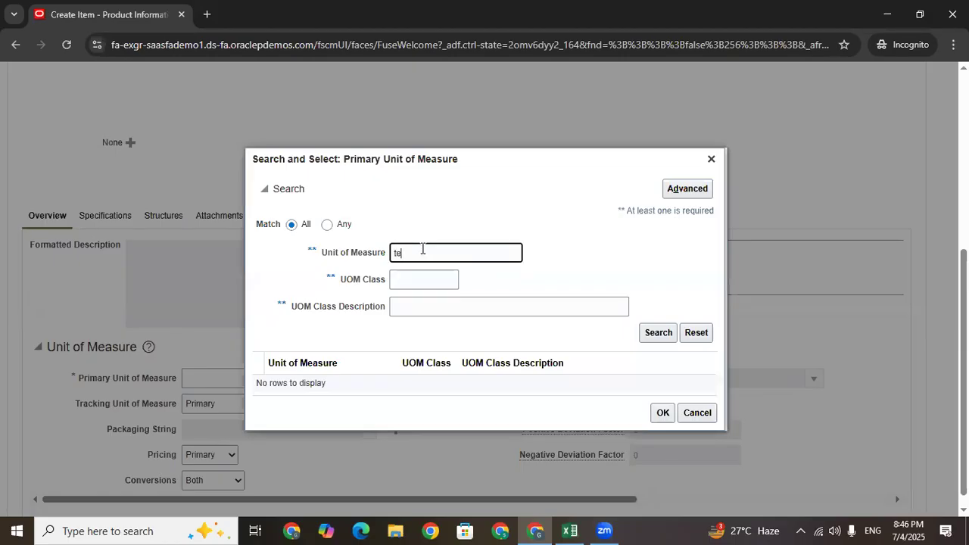
{"action": "type", "text": "te"}
{"action": "key", "text": "Return"}
{"action": "key", "text": "ctrl+a"}
{"action": "key", "text": "BackSpace"}
{"action": "key", "text": "Caps_Lock"}
{"action": "type", "text": "T"}
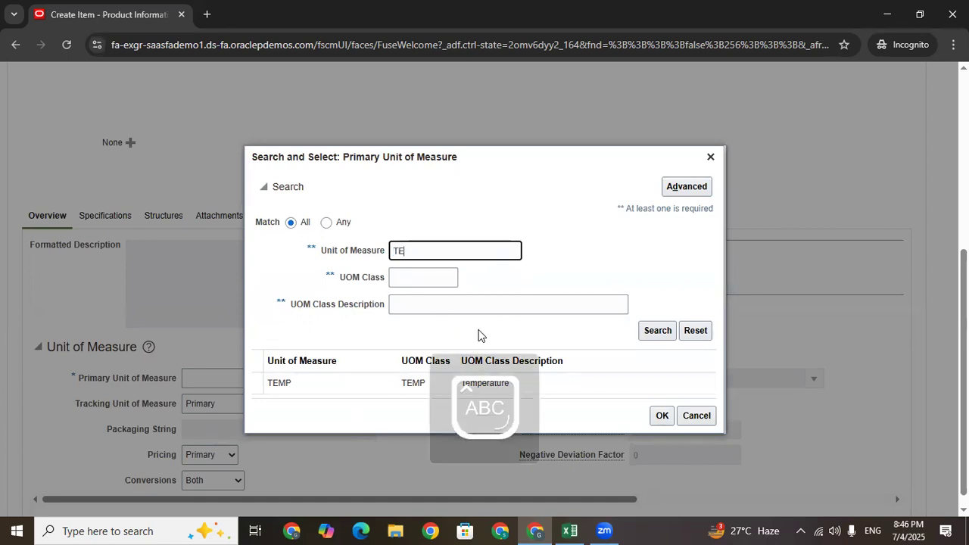
Search UOM class TE and choose TAta Each as the primary unit of measure
{"action": "left_click_drag", "start_coordinate": [431, 250], "coordinate": [359, 262]}
{"action": "key", "text": "BackSpace"}
{"action": "left_click", "coordinate": [401, 283]}
{"action": "type", "text": "TE"}
{"action": "left_click", "coordinate": [655, 334]}
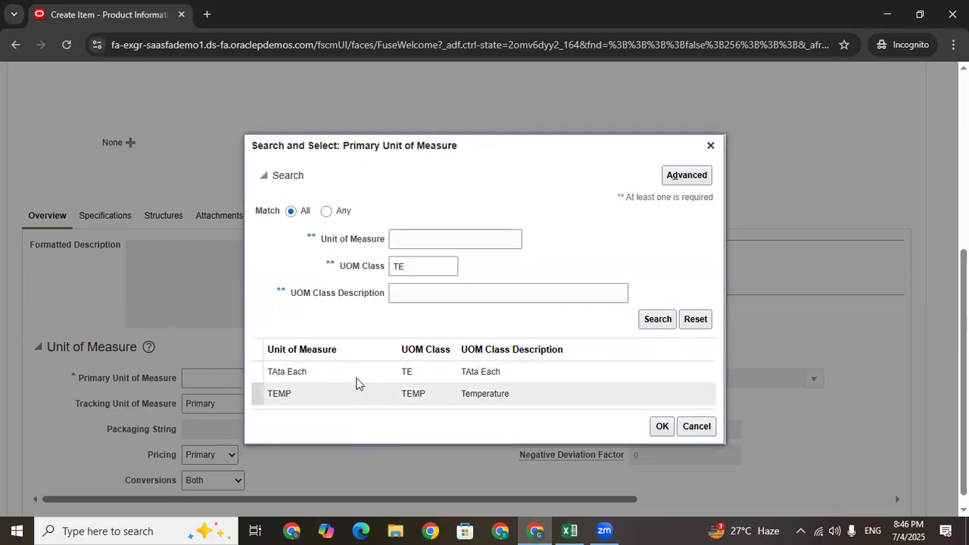
{"action": "left_click", "coordinate": [358, 372]}
{"action": "left_click", "coordinate": [662, 426]}
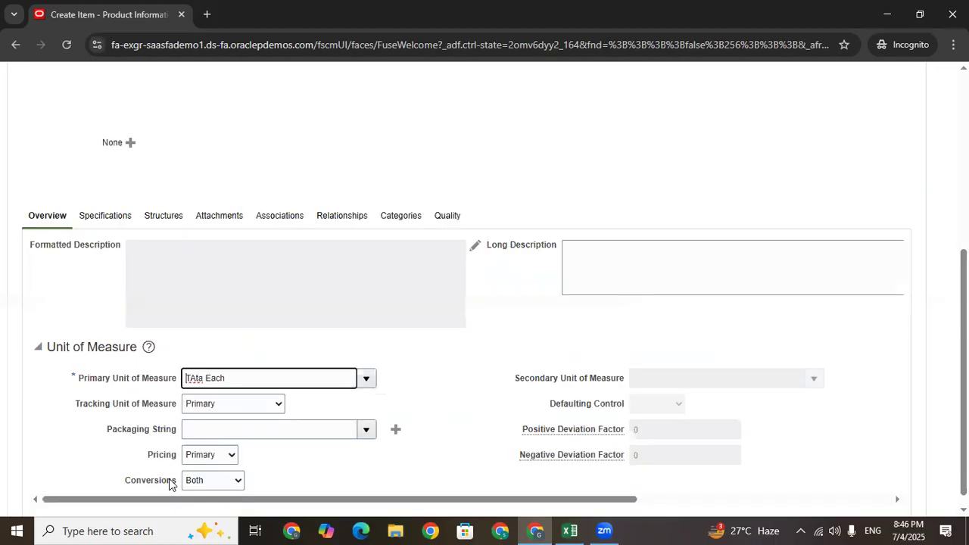
{"action": "left_click_drag", "start_coordinate": [236, 378], "coordinate": [159, 383]}
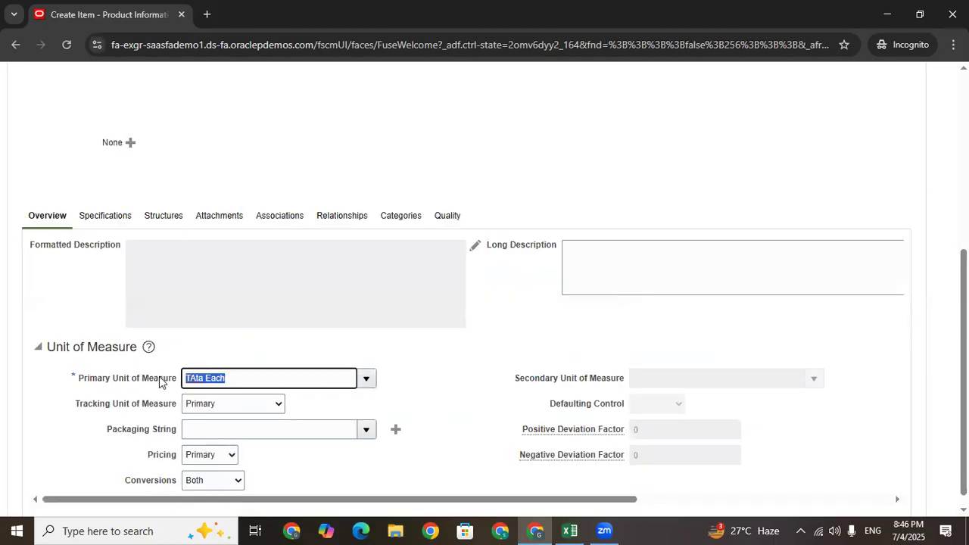
{"action": "left_click_drag", "start_coordinate": [227, 377], "coordinate": [183, 379]}
{"action": "left_click", "coordinate": [201, 381]}
{"action": "left_click", "coordinate": [455, 379]}
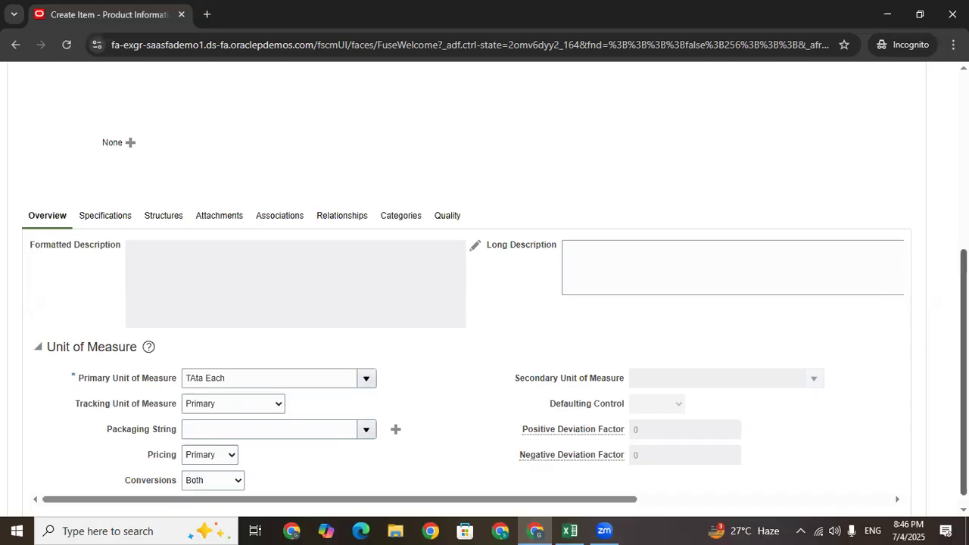
{"action": "scroll", "coordinate": [485, 288], "scroll_direction": "up", "scroll_amount": 3}
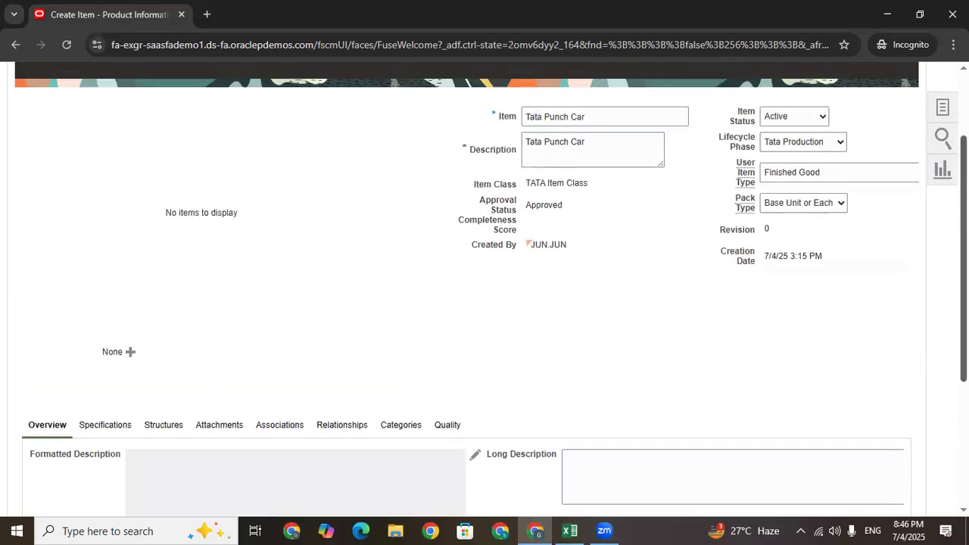
{"action": "left_click_drag", "start_coordinate": [602, 119], "coordinate": [394, 135]}
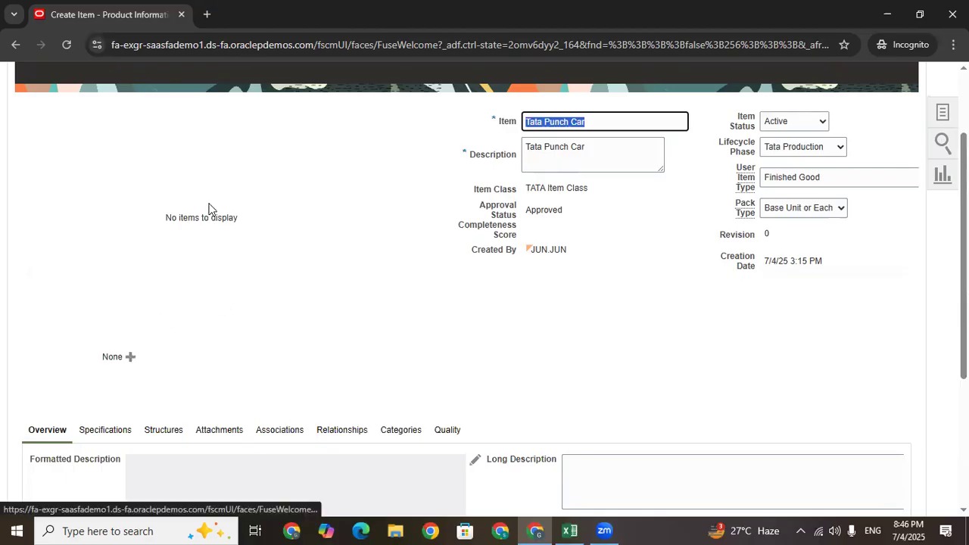
{"action": "left_click_drag", "start_coordinate": [253, 220], "coordinate": [132, 227]}
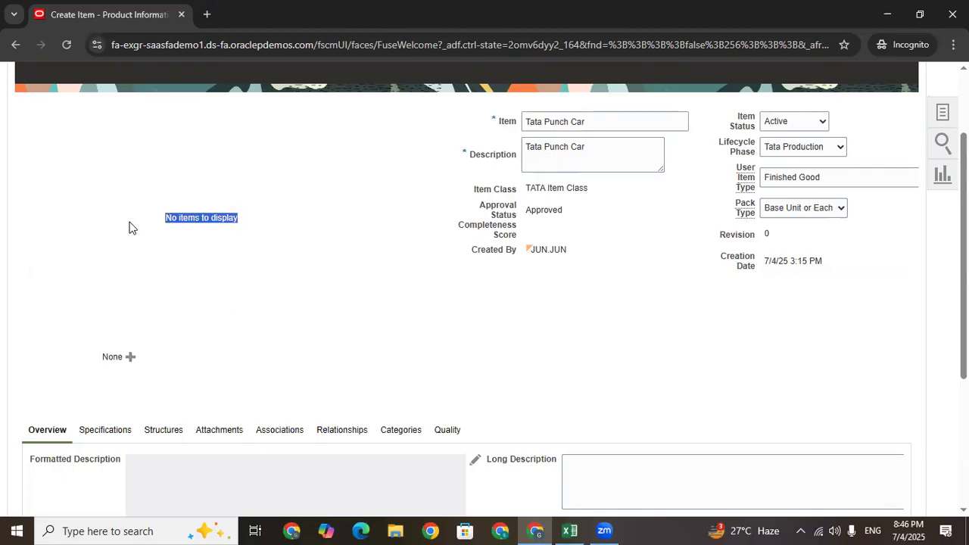
{"action": "left_click", "coordinate": [129, 359]}
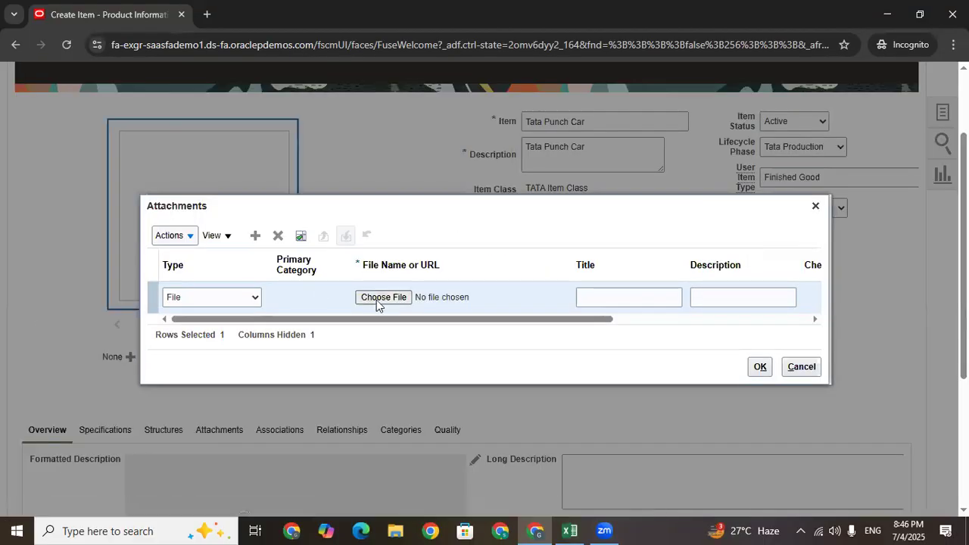
Attach the Tata Punch car image file as a shared item attachment
{"action": "left_click", "coordinate": [380, 300]}
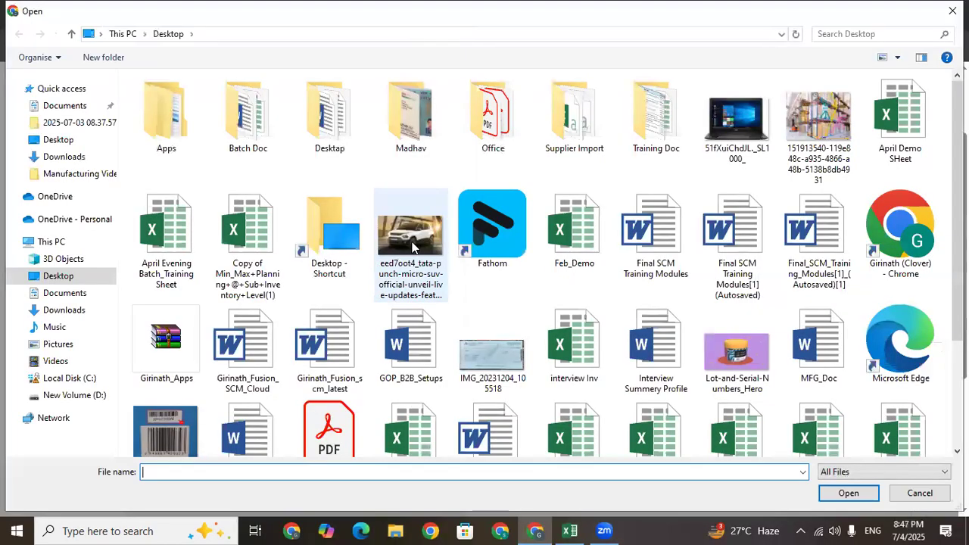
{"action": "left_click", "coordinate": [412, 248]}
{"action": "left_click", "coordinate": [849, 492]}
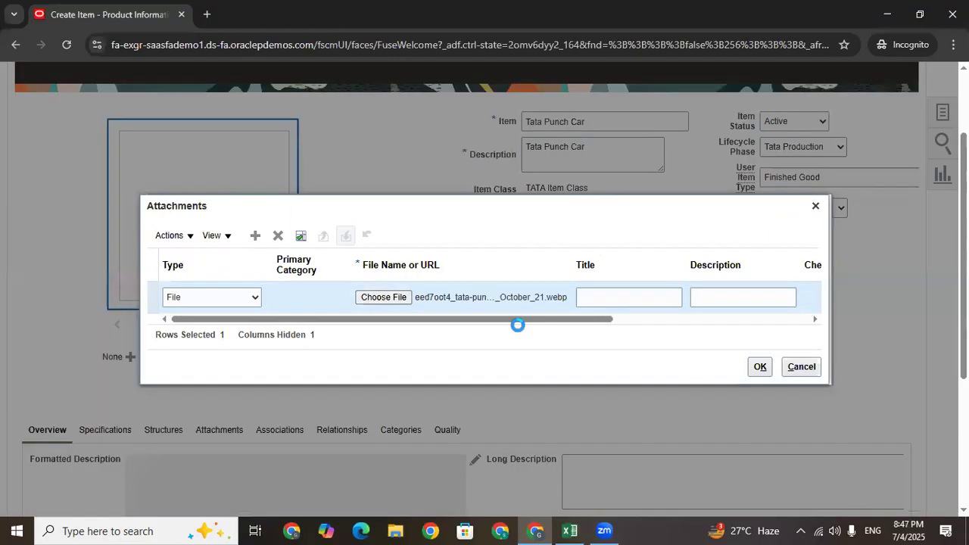
{"action": "left_click_drag", "start_coordinate": [519, 318], "coordinate": [845, 321]}
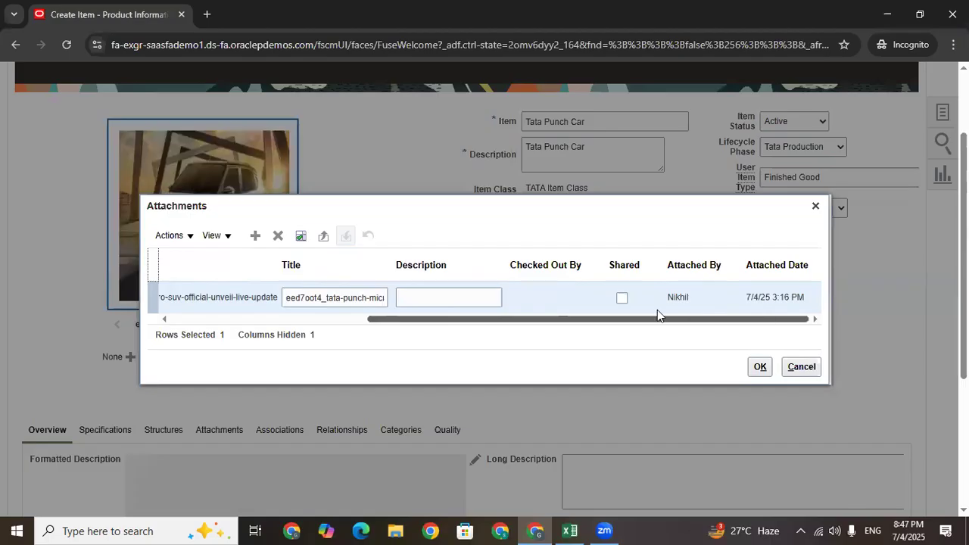
{"action": "left_click", "coordinate": [622, 298]}
{"action": "left_click", "coordinate": [760, 368]}
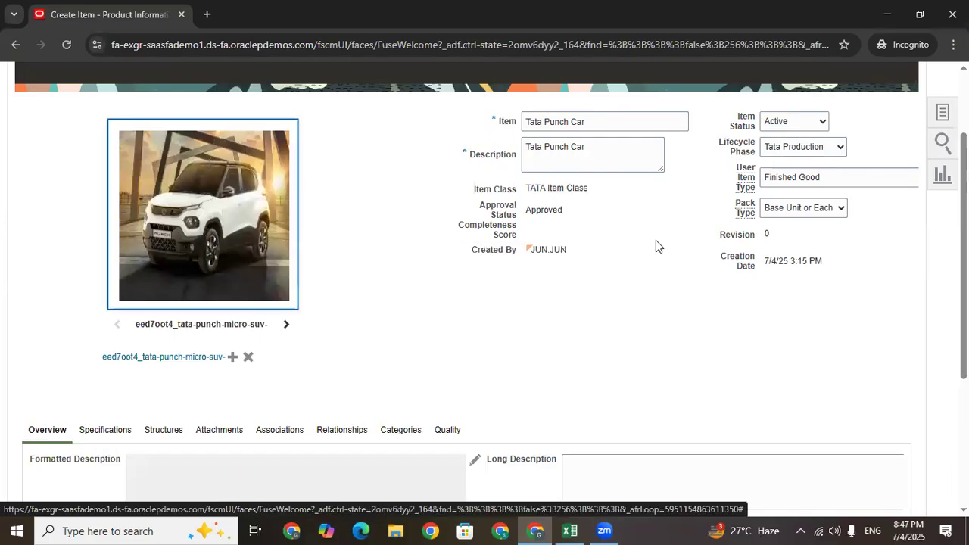
{"action": "scroll", "coordinate": [721, 231], "scroll_direction": "down", "scroll_amount": 3}
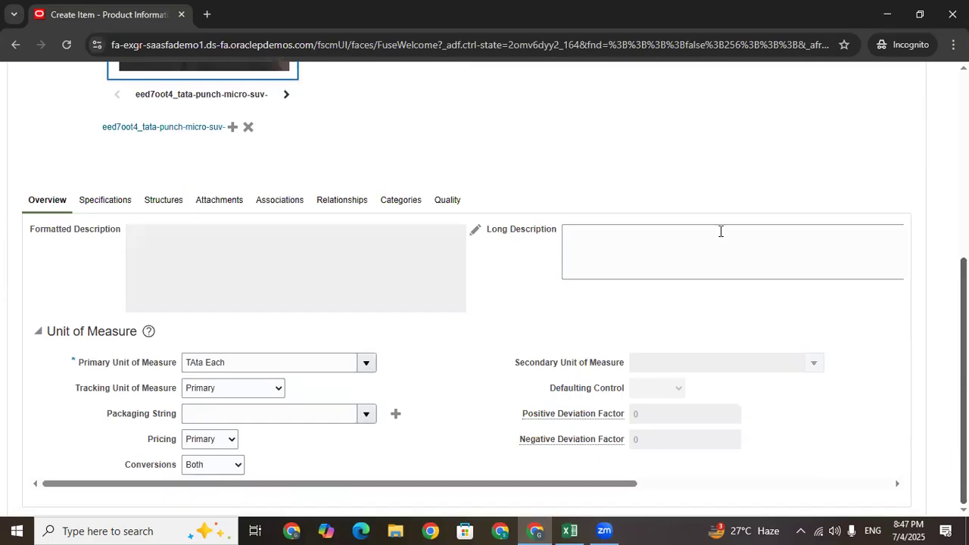
Review the item's Inventory specifications: Inventory Item, Stocked and Transaction Enabled
{"action": "left_click", "coordinate": [104, 203]}
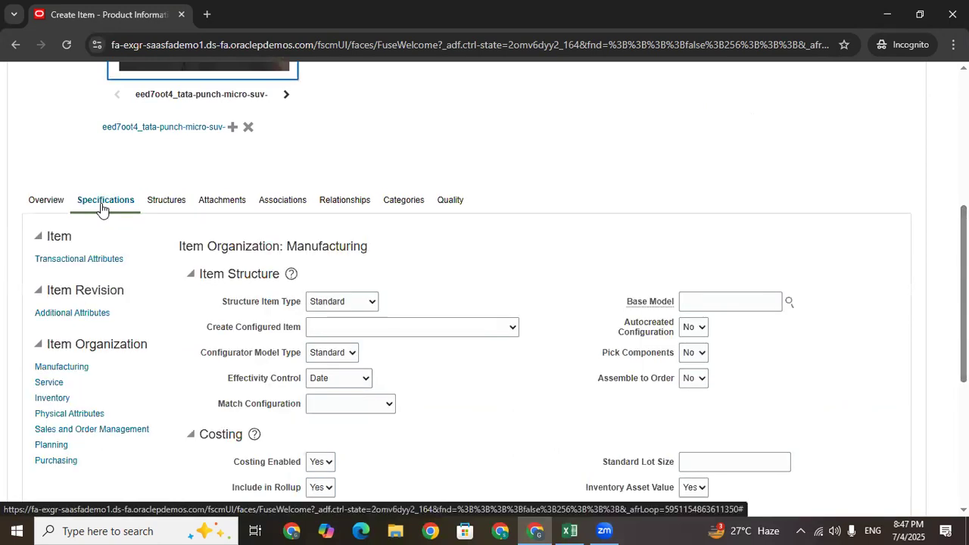
{"action": "scroll", "coordinate": [496, 290], "scroll_direction": "down", "scroll_amount": 1}
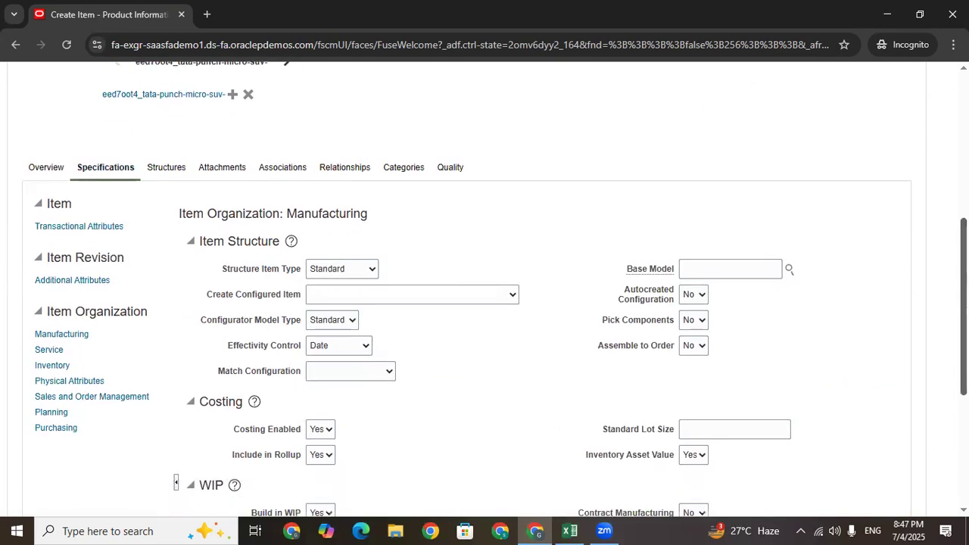
{"action": "scroll", "coordinate": [485, 302], "scroll_direction": "down", "scroll_amount": 1}
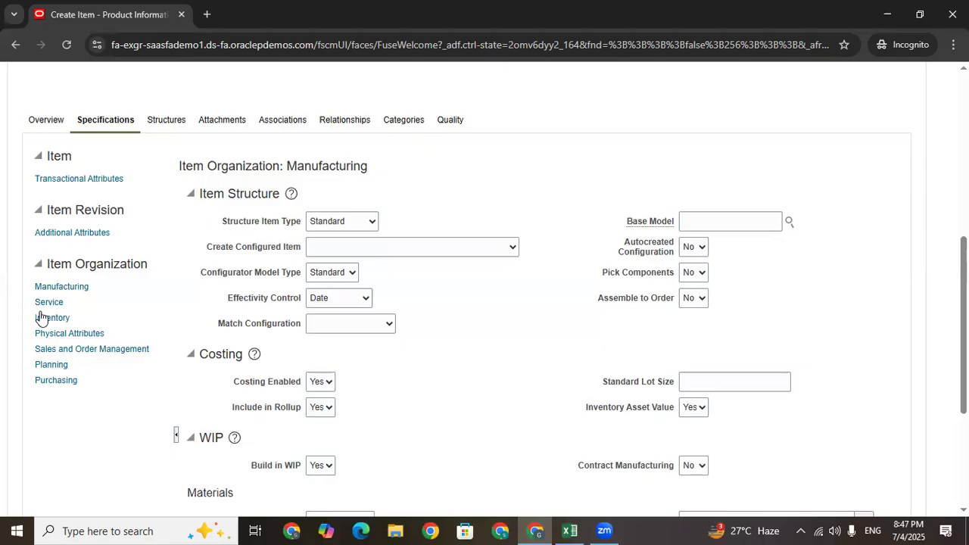
{"action": "scroll", "coordinate": [264, 193], "scroll_direction": "up", "scroll_amount": 5}
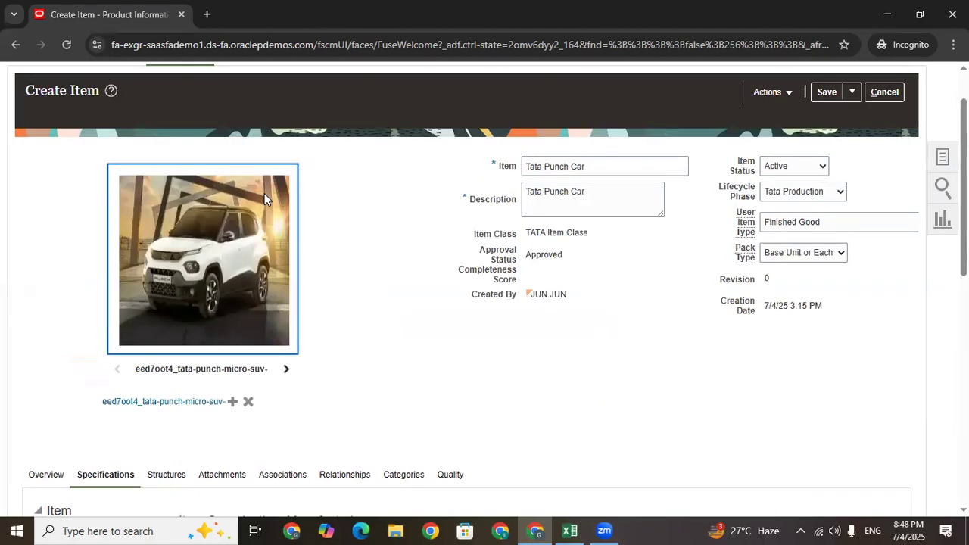
{"action": "scroll", "coordinate": [846, 211], "scroll_direction": "down", "scroll_amount": 5}
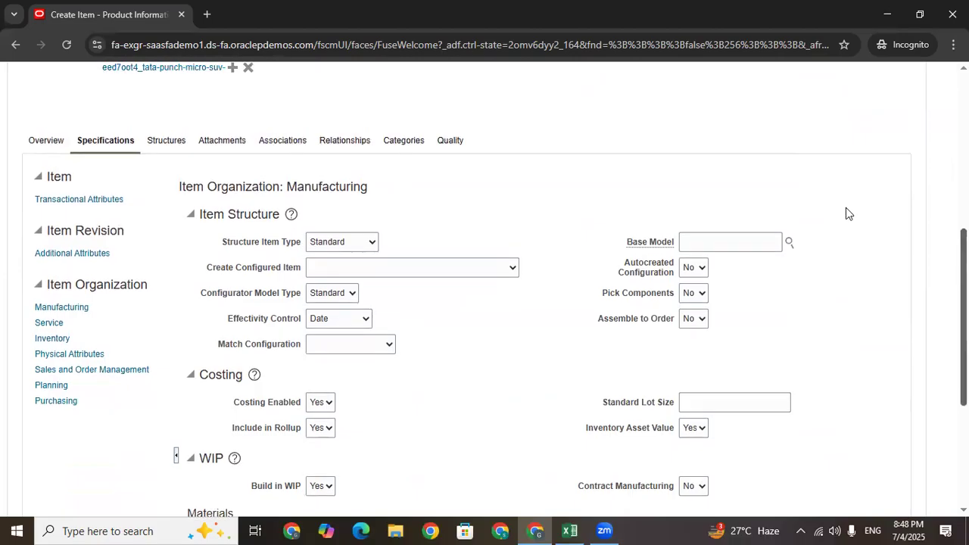
{"action": "left_click", "coordinate": [51, 338]}
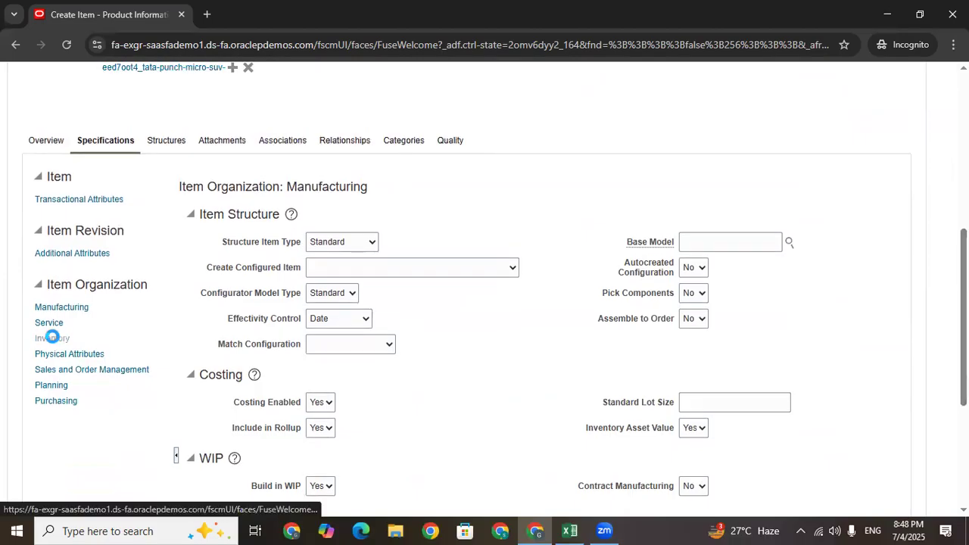
{"action": "left_click_drag", "start_coordinate": [240, 258], "coordinate": [305, 283]}
{"action": "left_click", "coordinate": [486, 329]}
{"action": "left_click", "coordinate": [442, 328]}
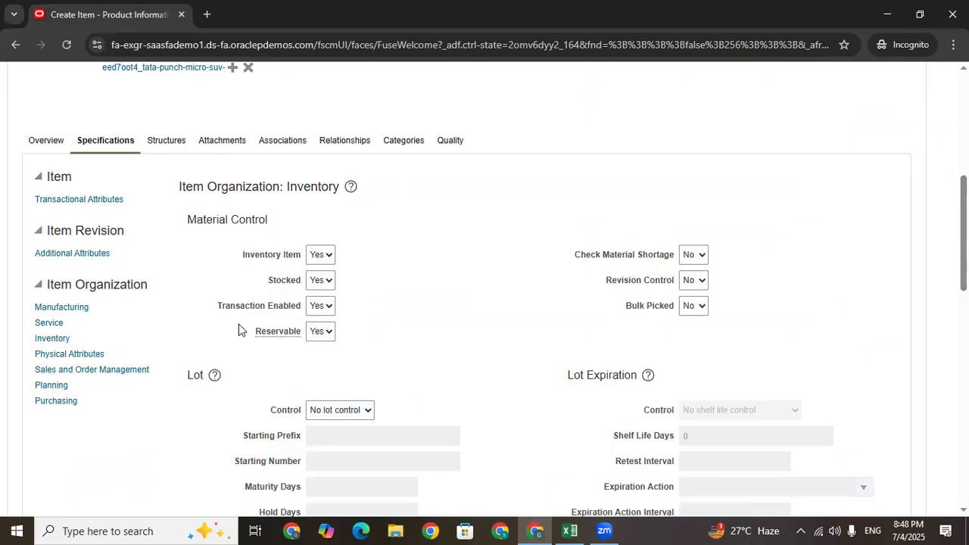
{"action": "left_click_drag", "start_coordinate": [213, 304], "coordinate": [308, 314]}
{"action": "left_click", "coordinate": [487, 360]}
{"action": "left_click_drag", "start_coordinate": [248, 335], "coordinate": [303, 346]}
{"action": "left_click", "coordinate": [498, 305]}
Review Sales and Order Management attributes (Returnable No, Shippable, Invoiced), then show Purchasing
{"action": "left_click", "coordinate": [71, 367]}
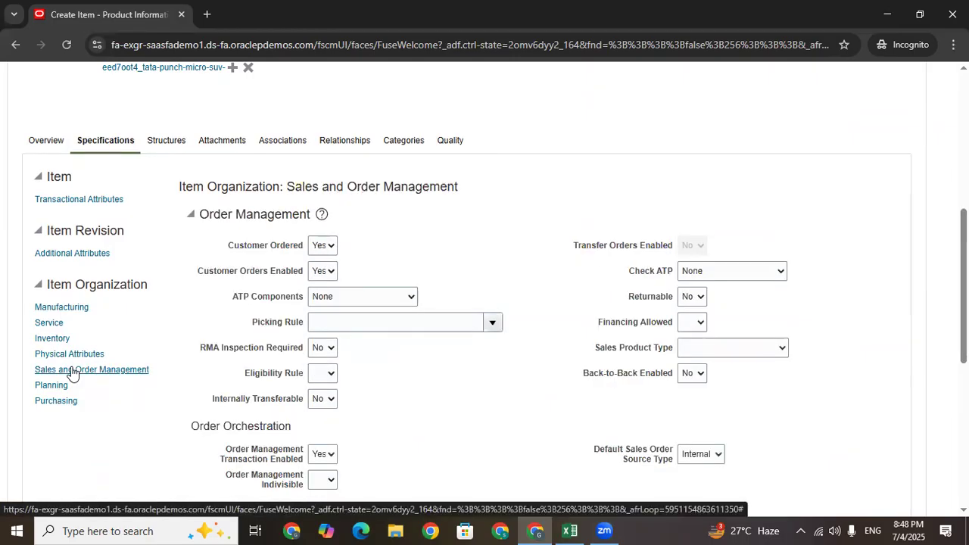
{"action": "left_click_drag", "start_coordinate": [626, 296], "coordinate": [673, 303]}
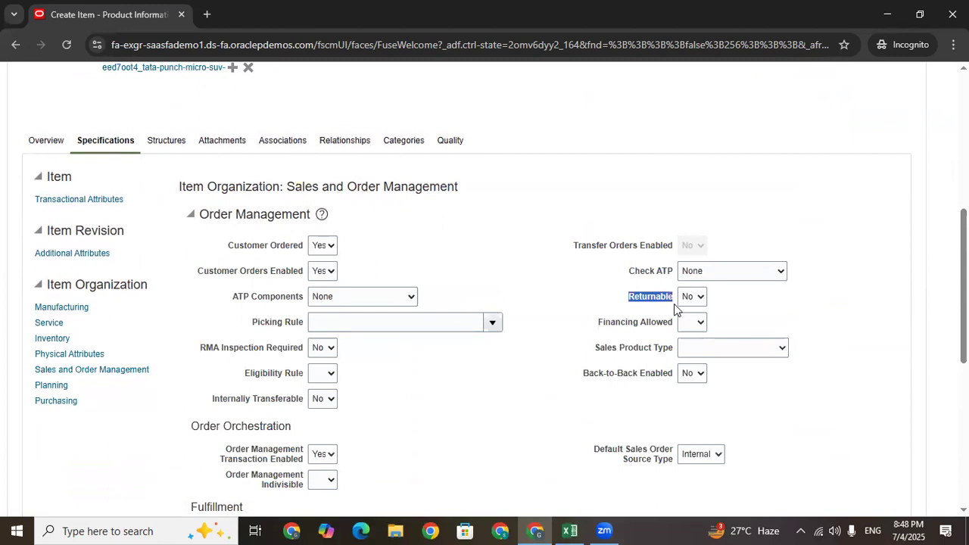
{"action": "left_click", "coordinate": [593, 304]}
{"action": "left_click", "coordinate": [695, 296]}
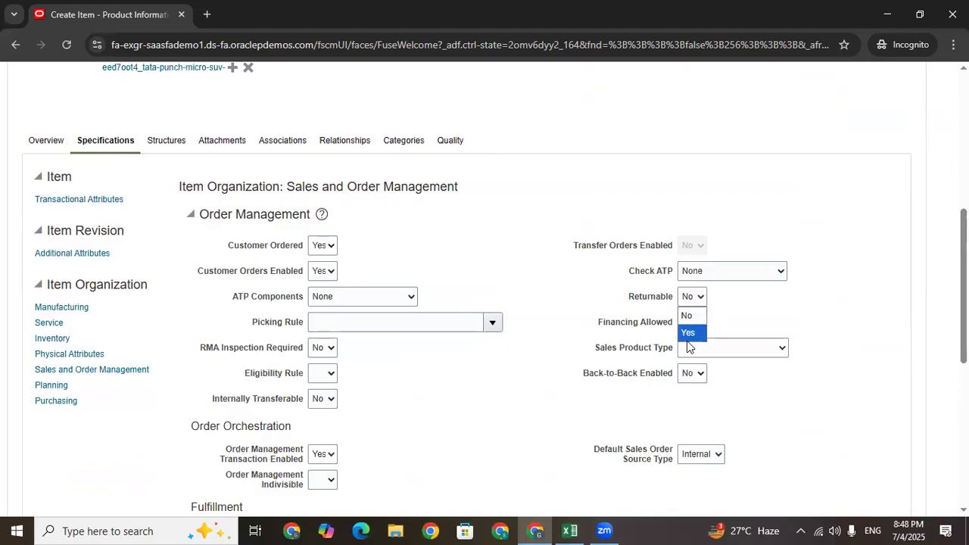
{"action": "left_click", "coordinate": [744, 313]}
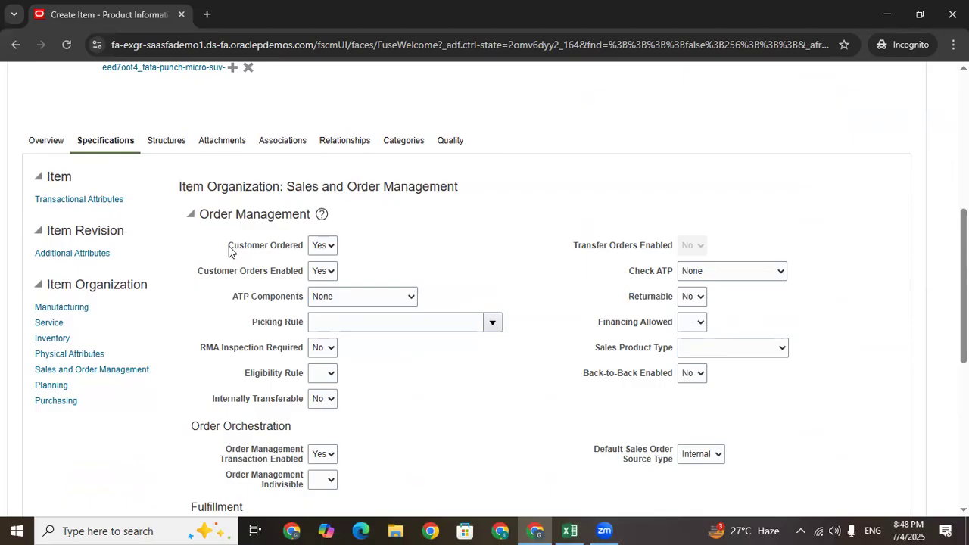
{"action": "left_click_drag", "start_coordinate": [228, 246], "coordinate": [296, 249]}
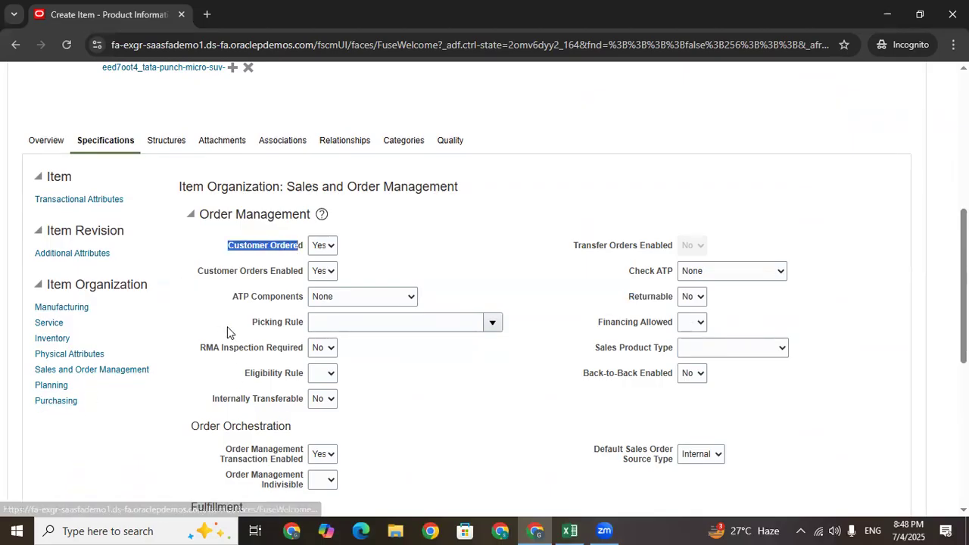
{"action": "left_click_drag", "start_coordinate": [964, 283], "coordinate": [965, 377]}
{"action": "left_click_drag", "start_coordinate": [223, 459], "coordinate": [263, 452]}
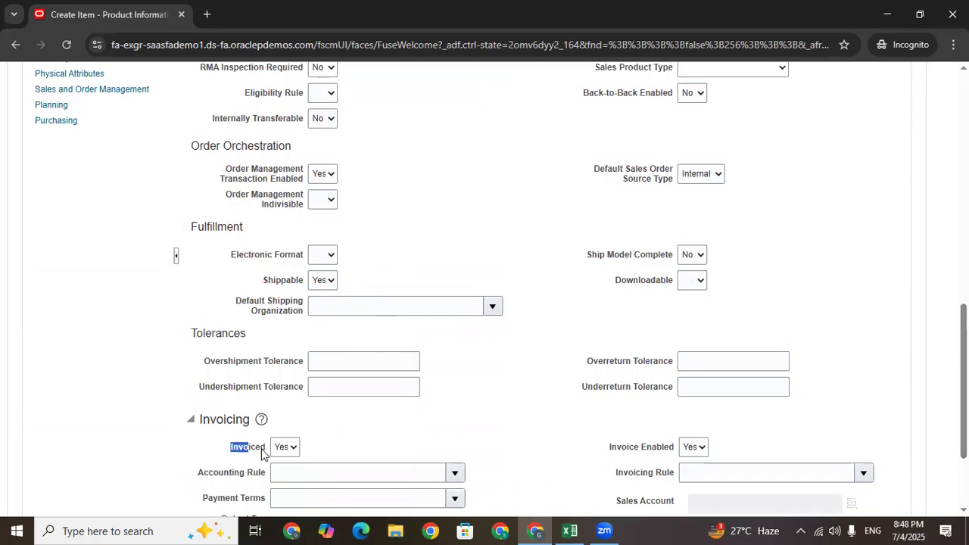
{"action": "left_click_drag", "start_coordinate": [258, 283], "coordinate": [304, 281]}
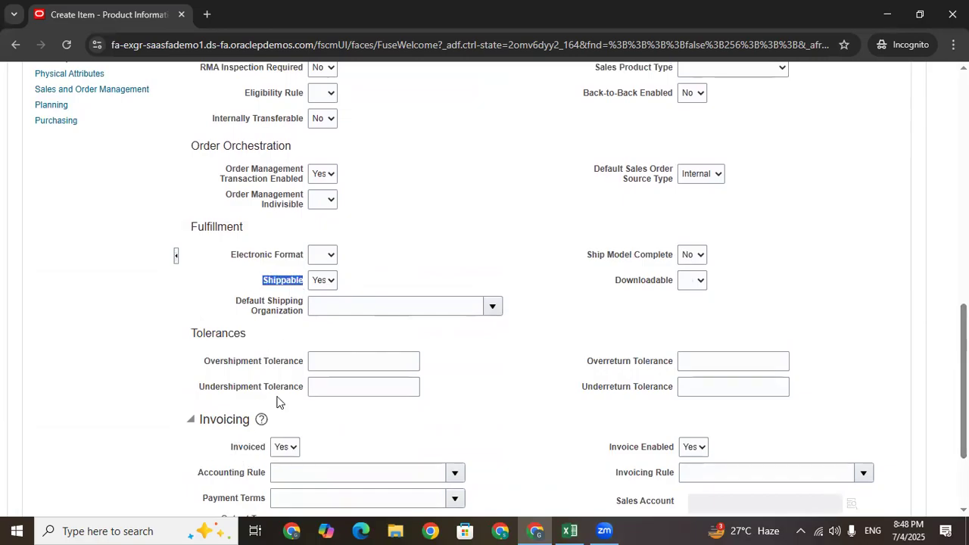
{"action": "left_click_drag", "start_coordinate": [229, 447], "coordinate": [280, 452]}
{"action": "left_click", "coordinate": [410, 437]}
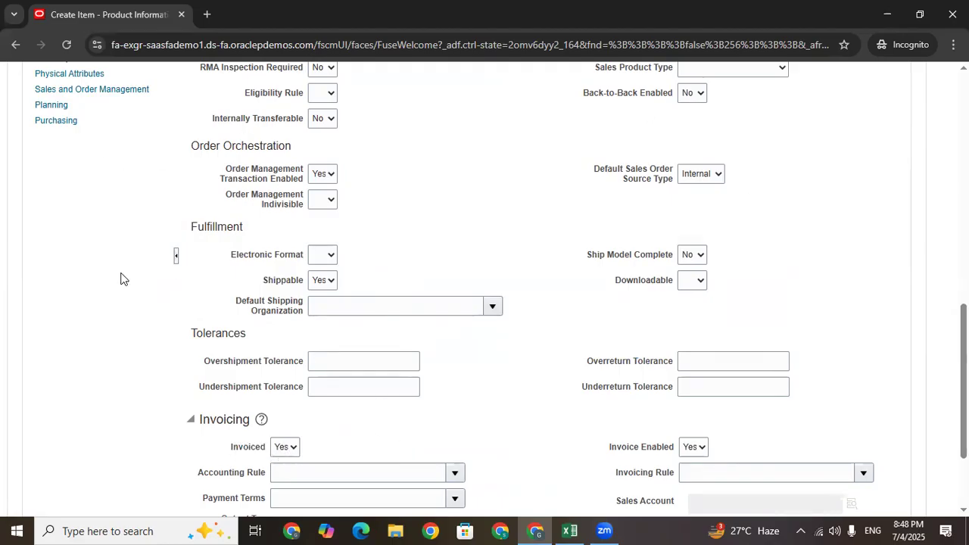
{"action": "left_click_drag", "start_coordinate": [231, 452], "coordinate": [275, 452]}
{"action": "left_click", "coordinate": [406, 383]}
{"action": "left_click", "coordinate": [50, 121]}
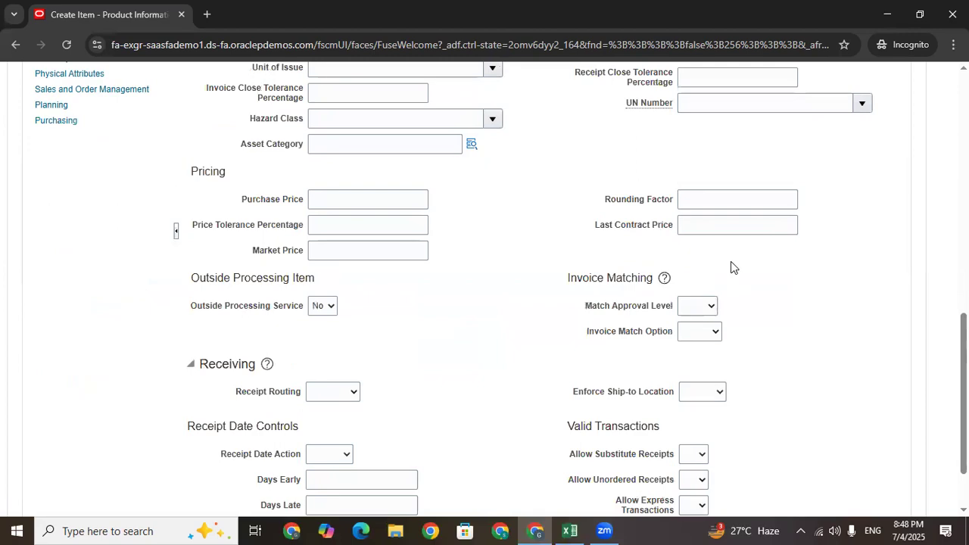
Set the Purchased attribute to Yes so the item also becomes Purchasable
{"action": "scroll", "coordinate": [731, 268], "scroll_direction": "down", "scroll_amount": 2}
{"action": "left_click_drag", "start_coordinate": [964, 424], "coordinate": [963, 322]}
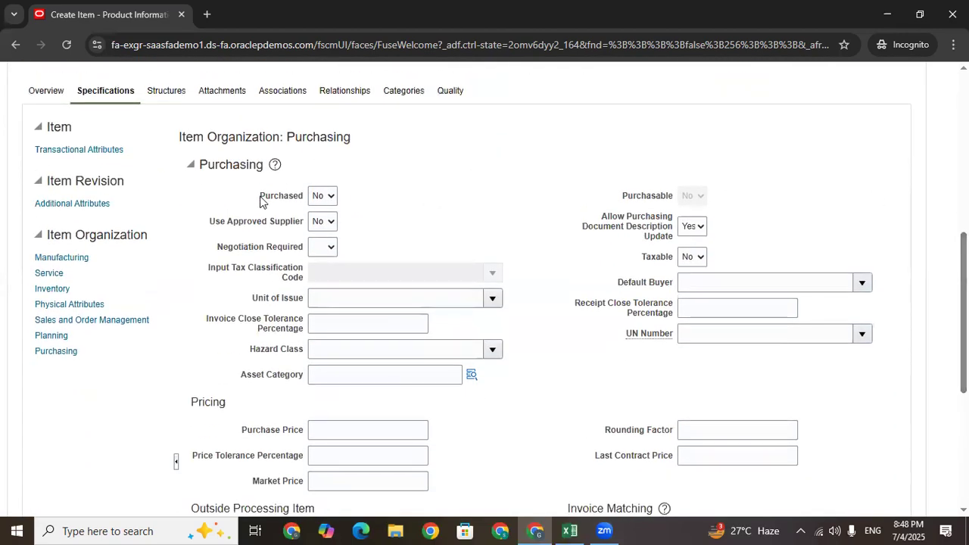
{"action": "left_click_drag", "start_coordinate": [259, 198], "coordinate": [303, 214]}
{"action": "left_click", "coordinate": [467, 212]}
{"action": "left_click", "coordinate": [330, 199]}
{"action": "left_click", "coordinate": [225, 198]}
{"action": "left_click_drag", "start_coordinate": [963, 276], "coordinate": [963, 263]}
{"action": "scroll", "coordinate": [241, 190], "scroll_direction": "up", "scroll_amount": 3}
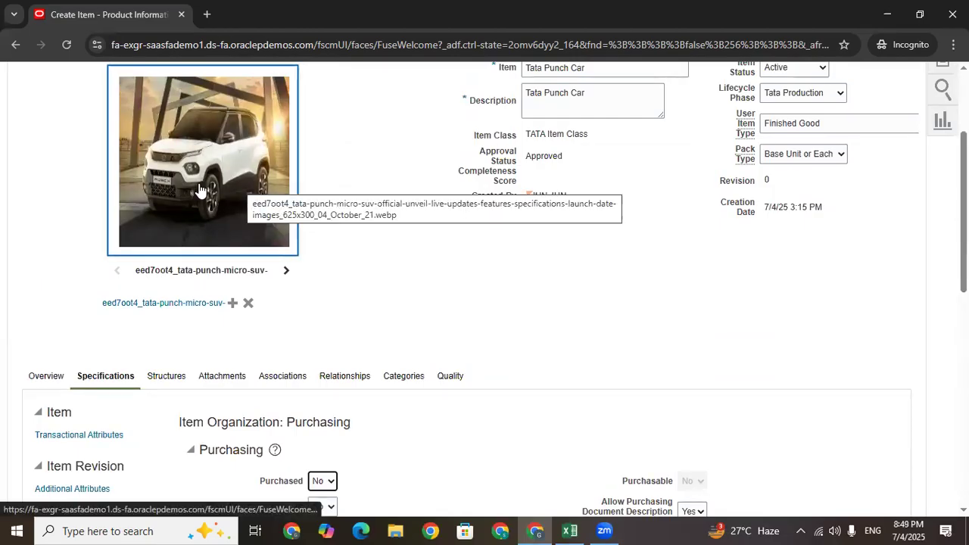
{"action": "scroll", "coordinate": [484, 287], "scroll_direction": "down", "scroll_amount": 3}
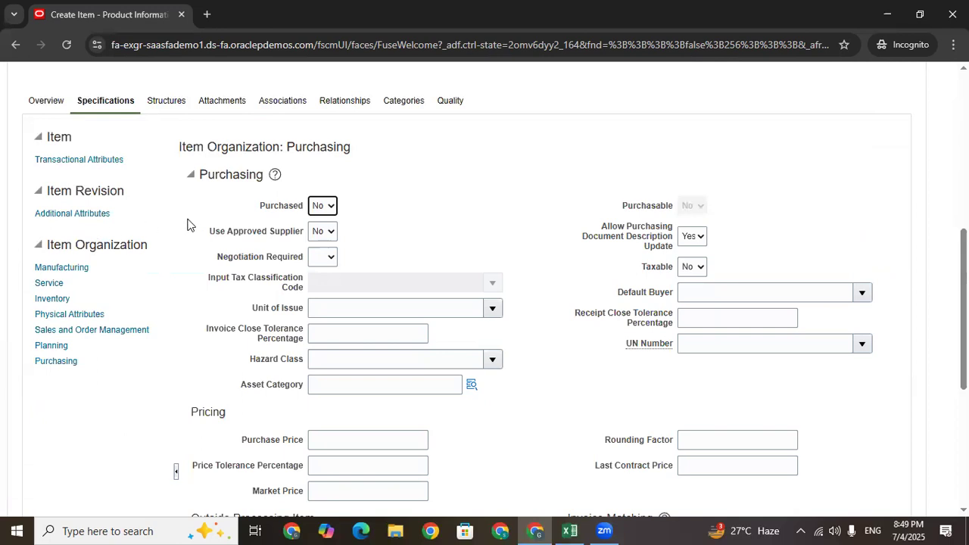
{"action": "left_click", "coordinate": [318, 207]}
{"action": "left_click", "coordinate": [319, 243]}
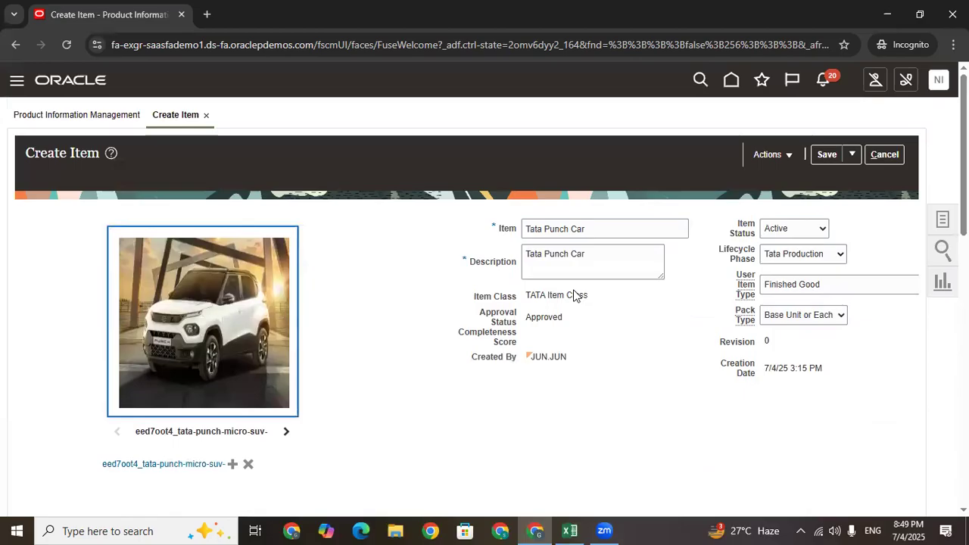
{"action": "scroll", "coordinate": [489, 260], "scroll_direction": "down", "scroll_amount": 3}
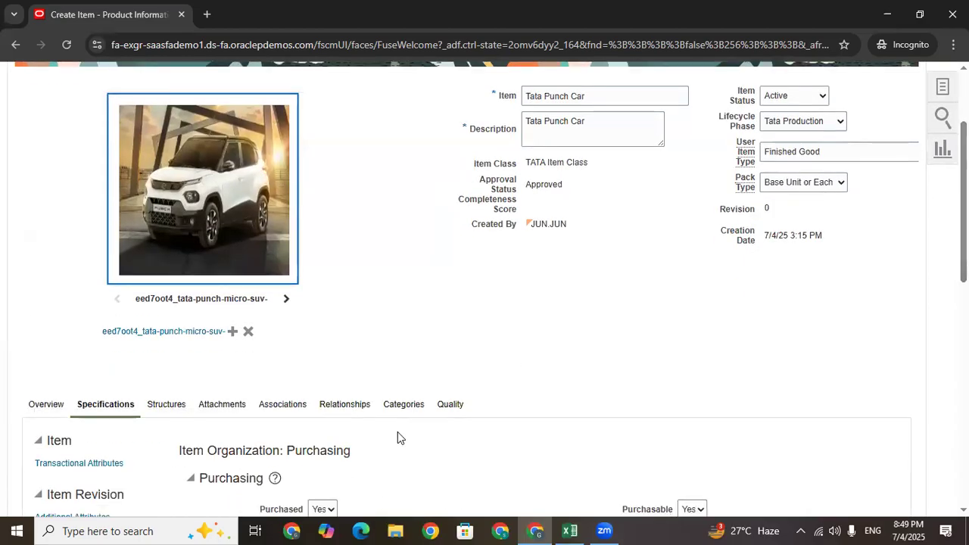
View the item's Categories, then Associations, where TATA_IMO is the only organization
{"action": "left_click", "coordinate": [399, 408]}
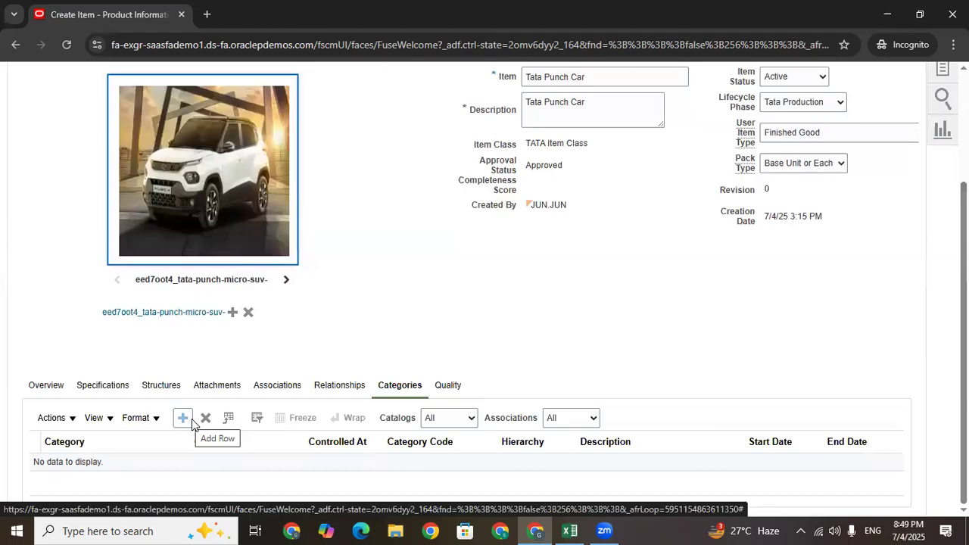
{"action": "left_click", "coordinate": [188, 420]}
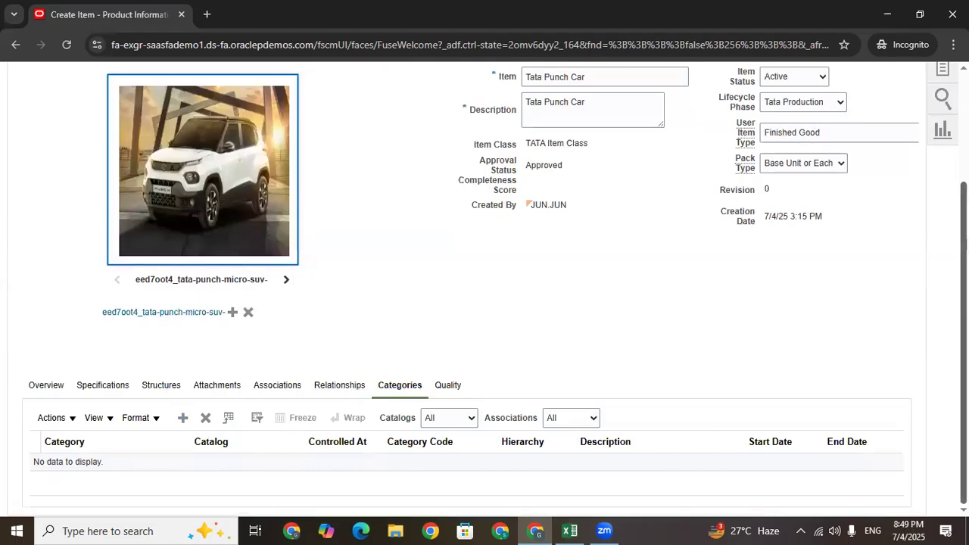
{"action": "scroll", "coordinate": [520, 286], "scroll_direction": "up", "scroll_amount": 3}
{"action": "scroll", "coordinate": [519, 286], "scroll_direction": "down", "scroll_amount": 3}
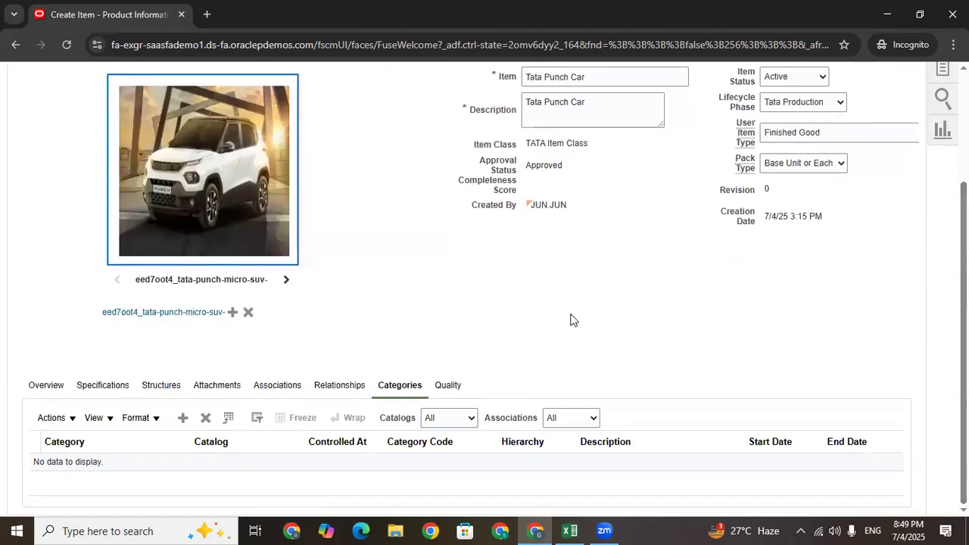
{"action": "left_click", "coordinate": [287, 386]}
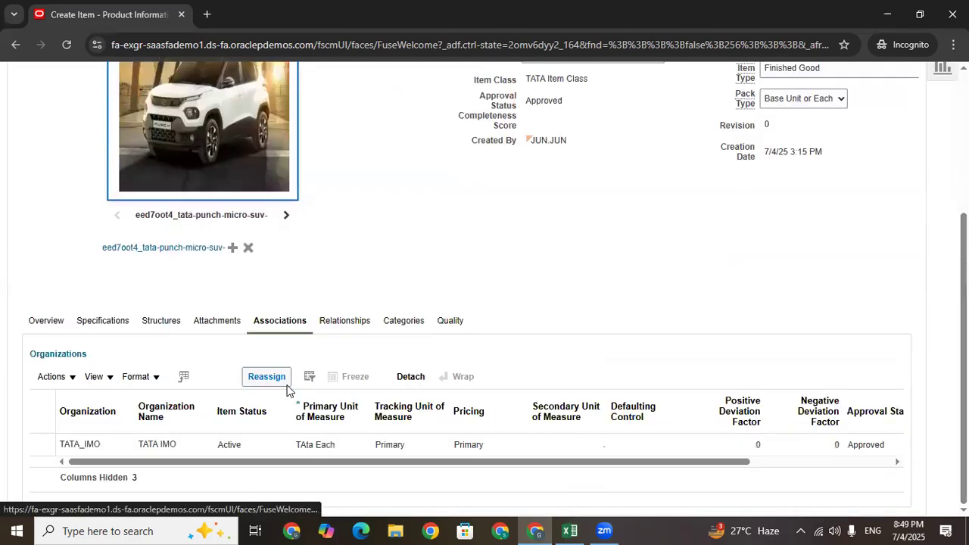
{"action": "left_click", "coordinate": [102, 449]}
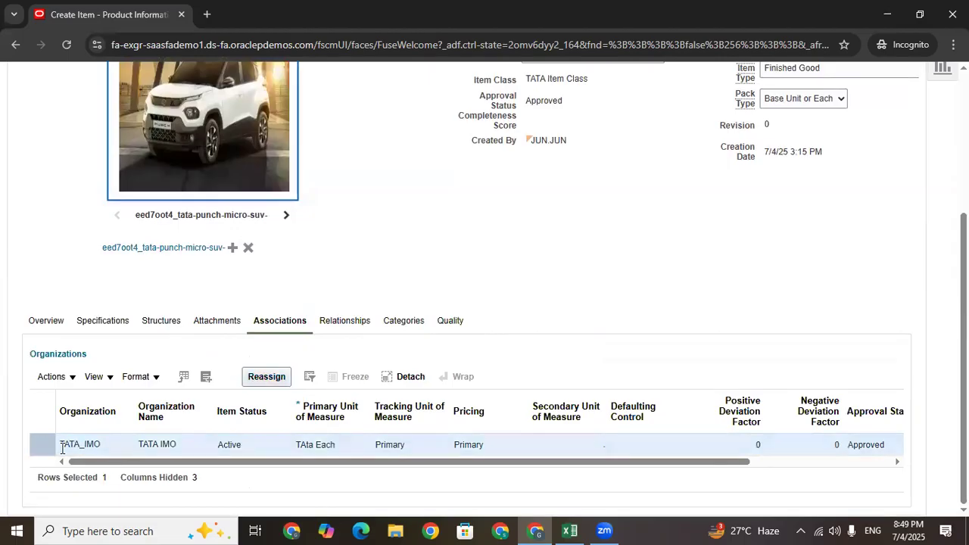
{"action": "left_click_drag", "start_coordinate": [100, 445], "coordinate": [61, 447]}
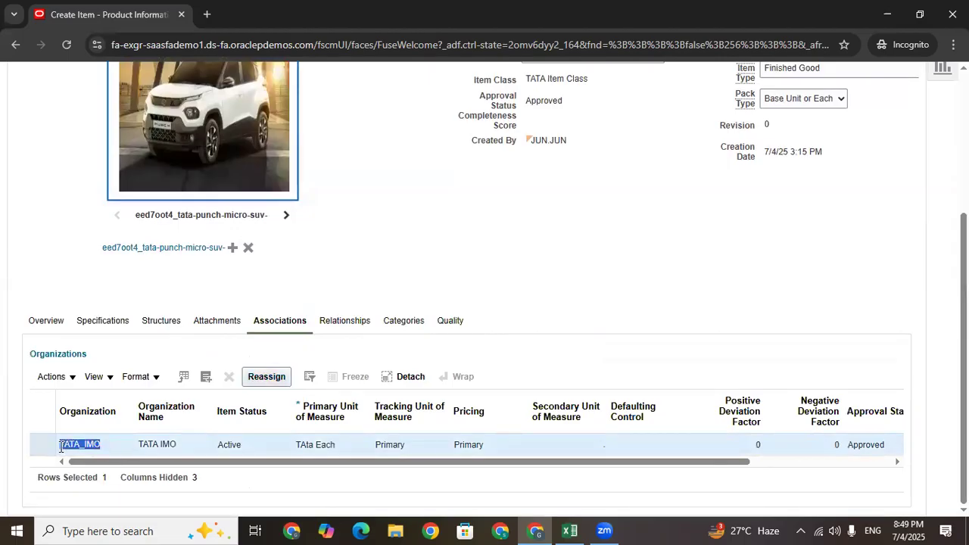
{"action": "left_click", "coordinate": [107, 447]}
Assign the item to organization TATA_HYD_INV using the Finished Goods template
{"action": "left_click", "coordinate": [206, 379]}
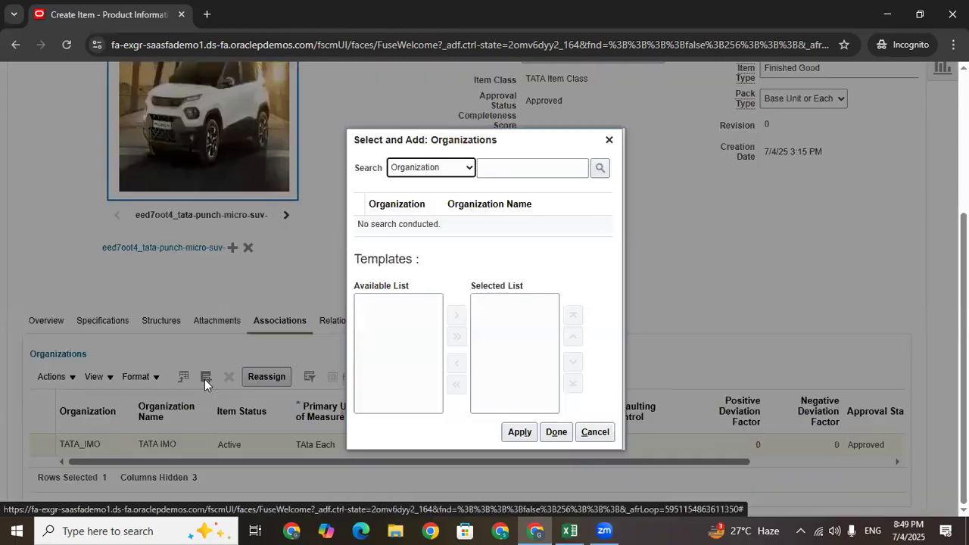
{"action": "left_click", "coordinate": [506, 168]}
{"action": "type", "text": "TATA"}
{"action": "key", "text": "Return"}
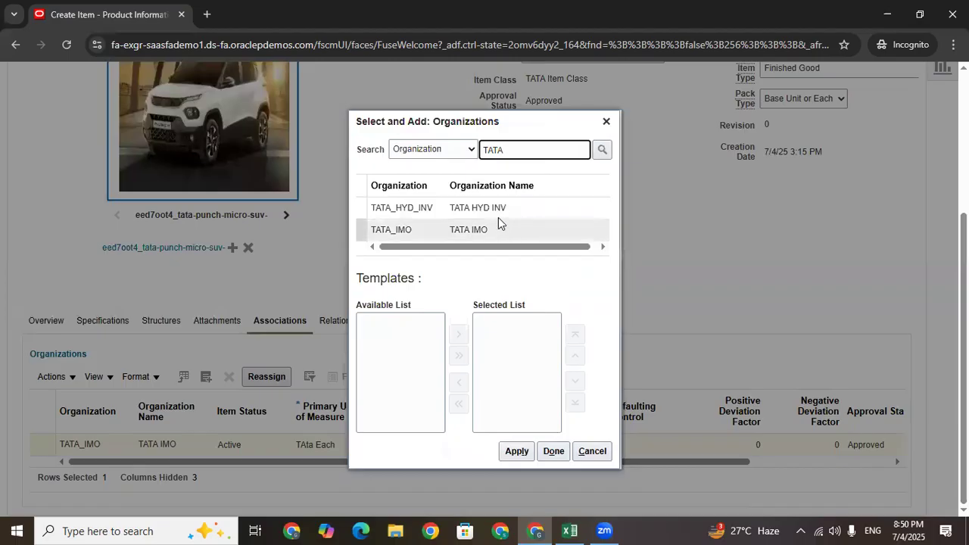
{"action": "left_click_drag", "start_coordinate": [450, 331], "coordinate": [449, 351]}
{"action": "left_click", "coordinate": [315, 369]}
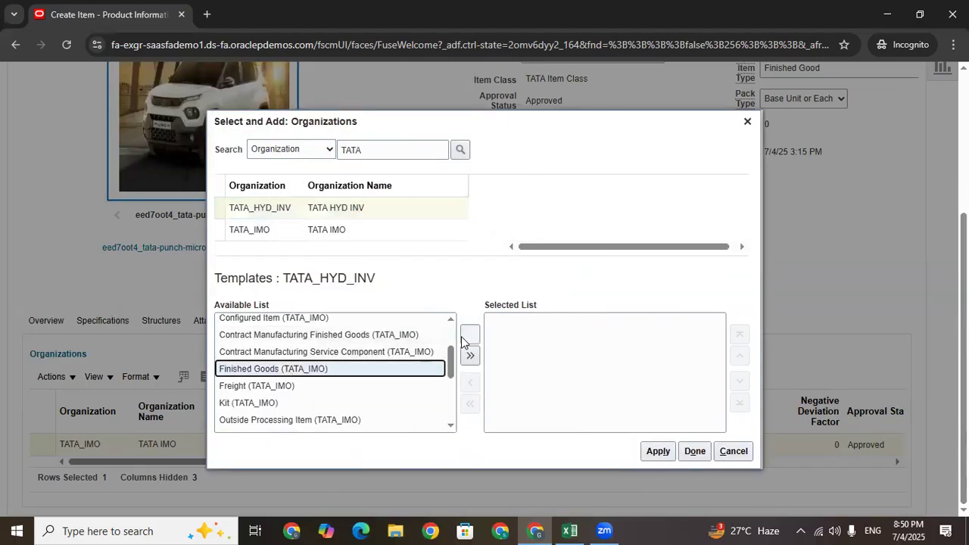
{"action": "left_click", "coordinate": [470, 355]}
{"action": "left_click", "coordinate": [503, 326]}
{"action": "left_click", "coordinate": [657, 451]}
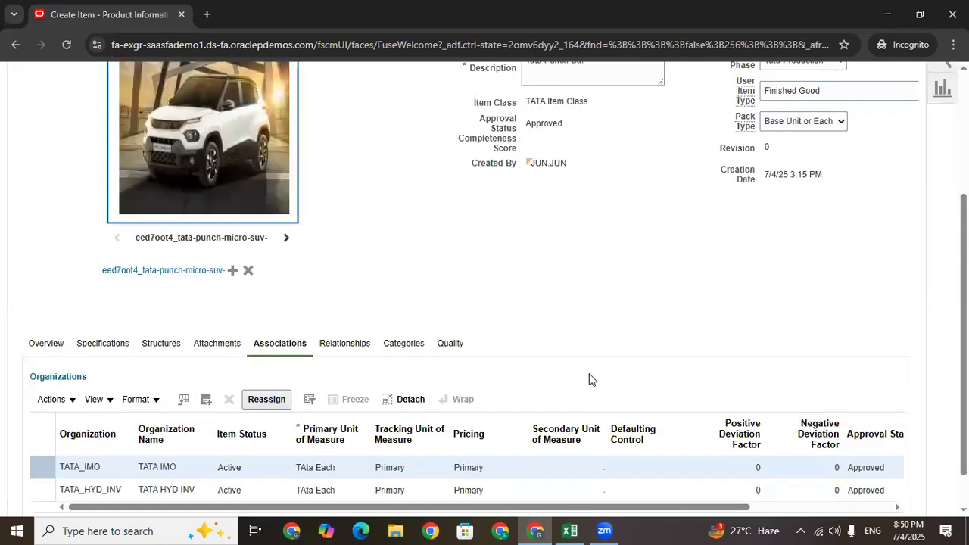
Save the Tata Punch Car item in TATA_IMO
{"action": "scroll", "coordinate": [162, 445], "scroll_direction": "down", "scroll_amount": 3}
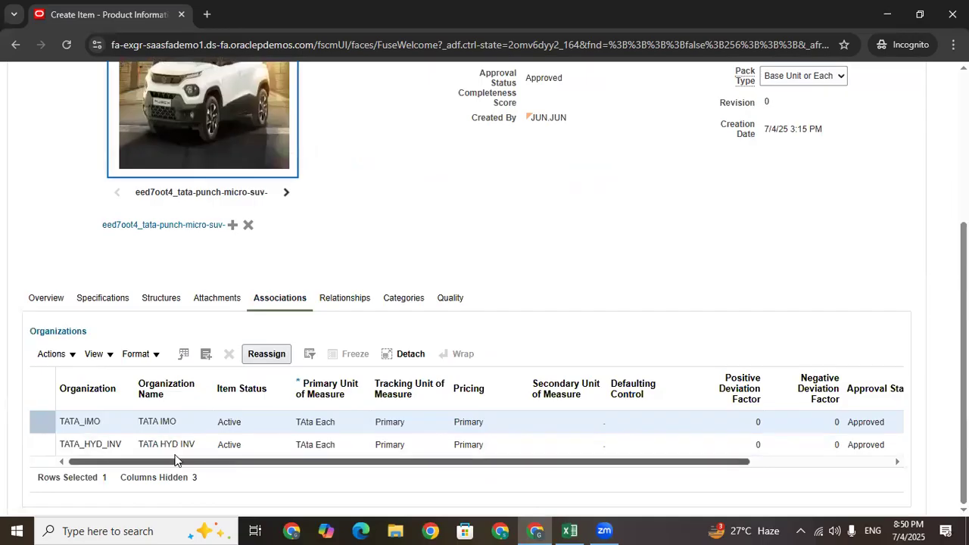
{"action": "left_click", "coordinate": [163, 445]}
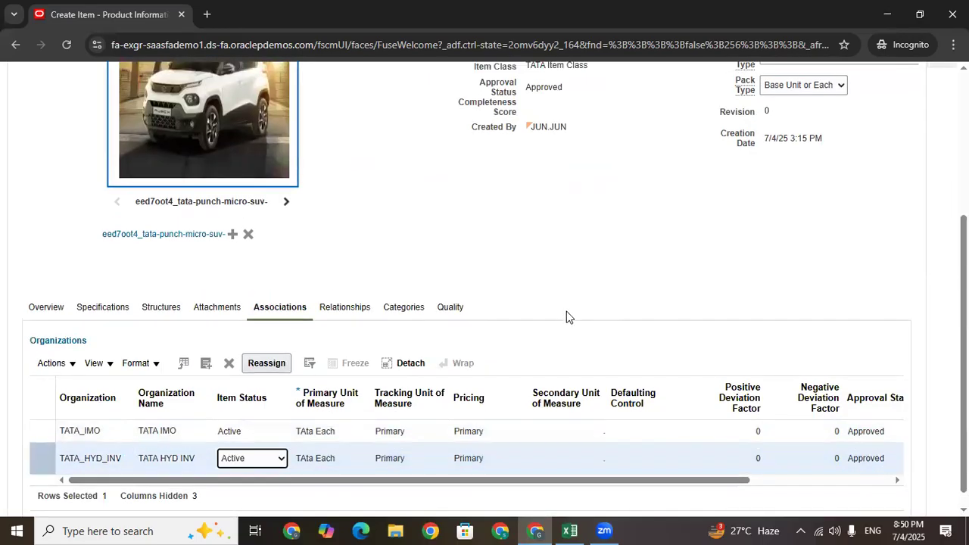
{"action": "scroll", "coordinate": [650, 237], "scroll_direction": "up", "scroll_amount": 2}
{"action": "scroll", "coordinate": [650, 237], "scroll_direction": "up", "scroll_amount": 2}
{"action": "left_click", "coordinate": [829, 154]}
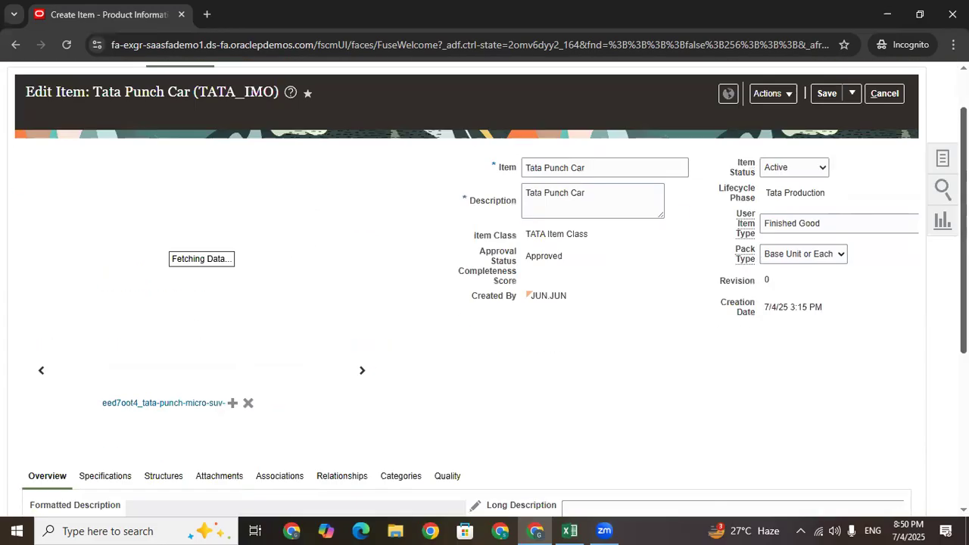
Review the Associations list showing the TATA_IMO and TATA_HYD_INV organization rows
{"action": "scroll", "coordinate": [484, 288], "scroll_direction": "down", "scroll_amount": 4}
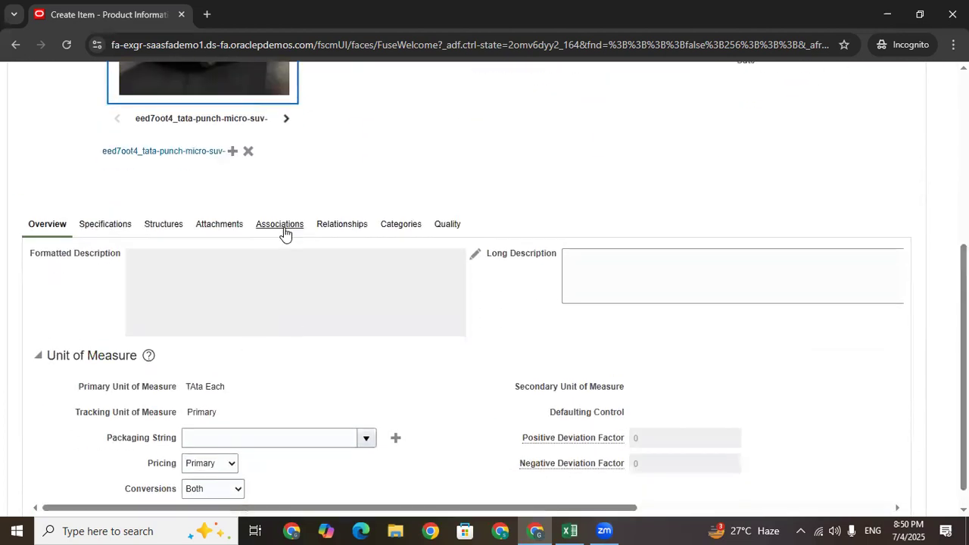
{"action": "left_click", "coordinate": [281, 218]}
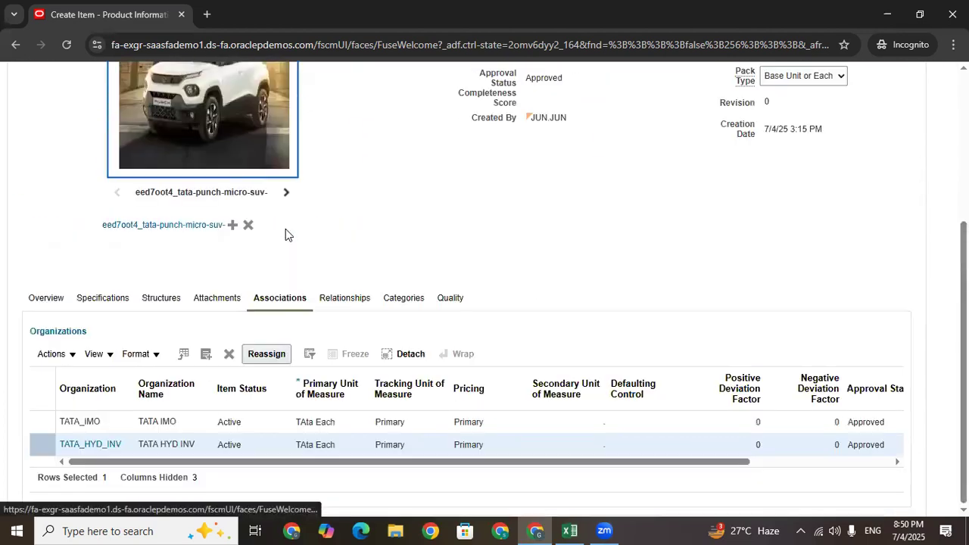
{"action": "left_click", "coordinate": [179, 421]}
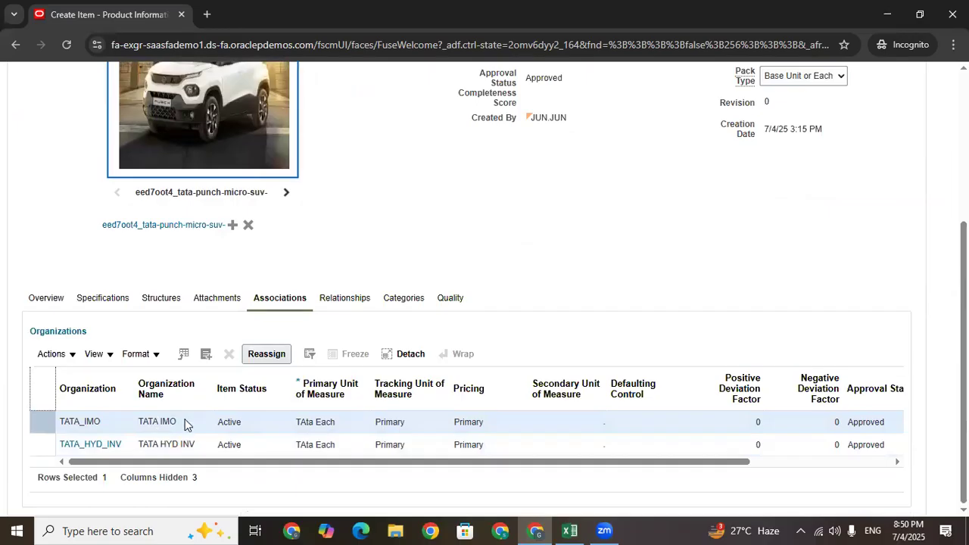
{"action": "left_click_drag", "start_coordinate": [186, 424], "coordinate": [136, 424]}
{"action": "left_click", "coordinate": [202, 444]}
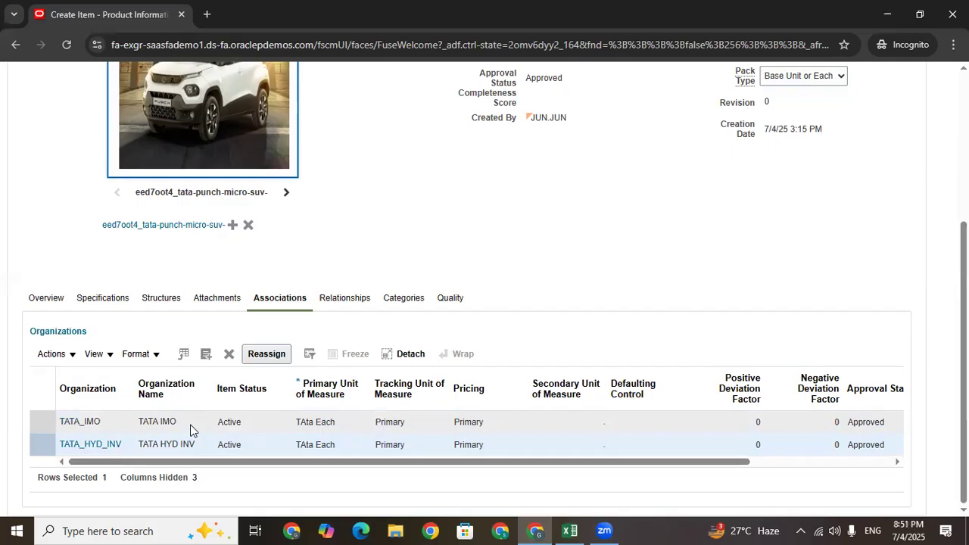
{"action": "left_click", "coordinate": [192, 425]}
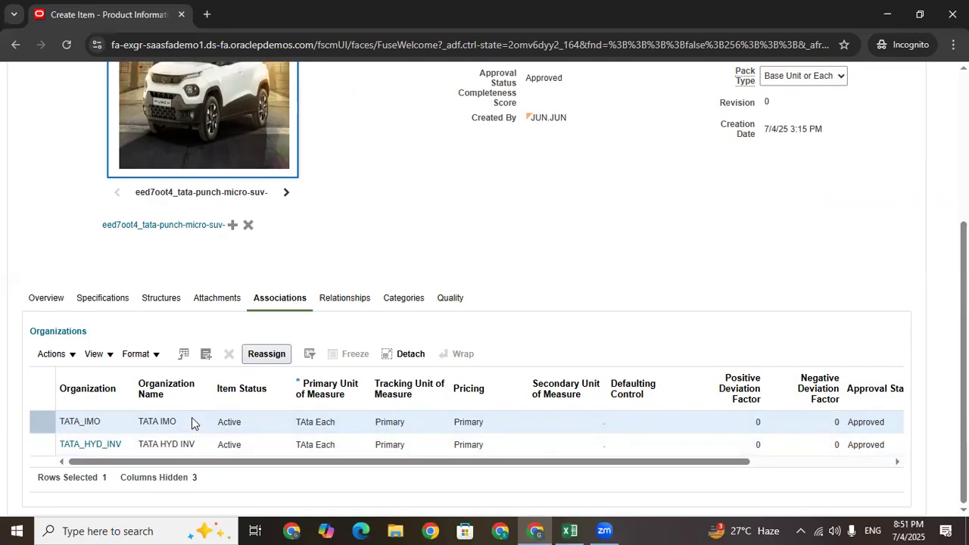
Save the TATA_IMO item again and select the TATA_HYD_INV association row
{"action": "scroll", "coordinate": [492, 280], "scroll_direction": "up", "scroll_amount": 3}
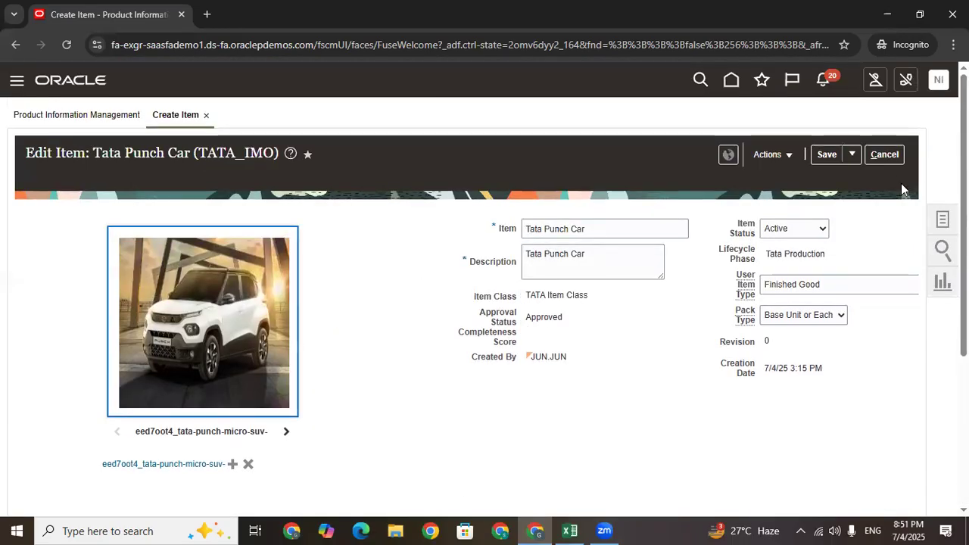
{"action": "left_click", "coordinate": [850, 156]}
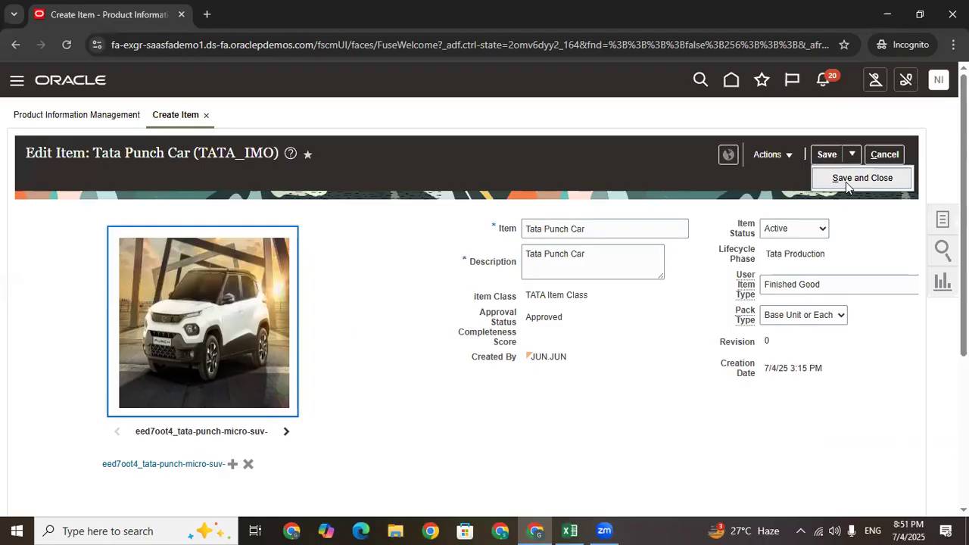
{"action": "left_click", "coordinate": [846, 180]}
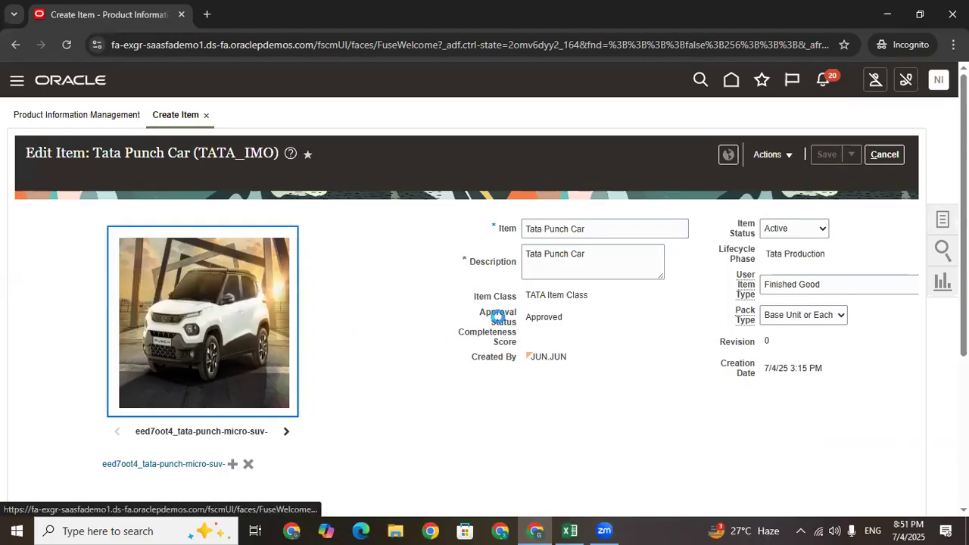
{"action": "scroll", "coordinate": [497, 316], "scroll_direction": "down", "scroll_amount": 3}
{"action": "scroll", "coordinate": [469, 314], "scroll_direction": "down", "scroll_amount": 3}
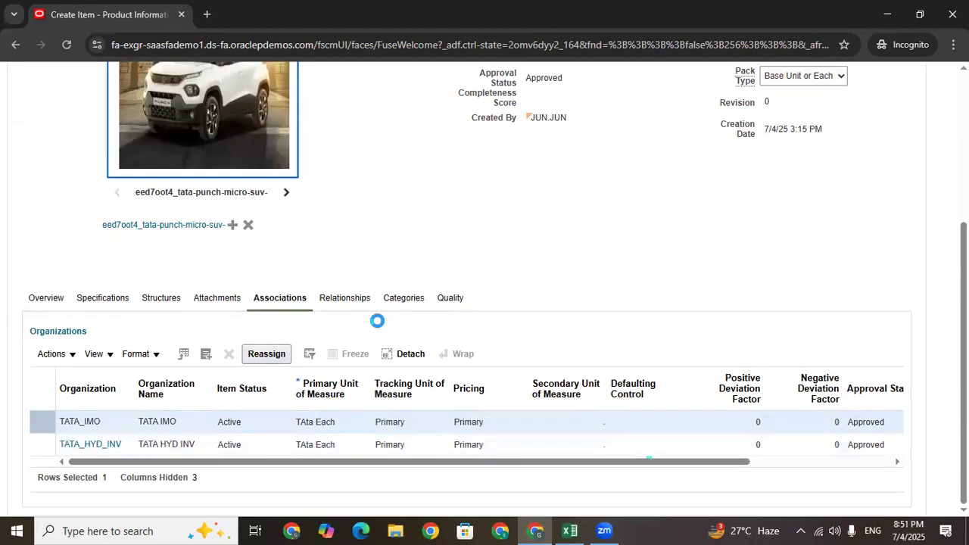
{"action": "left_click", "coordinate": [136, 439]}
Open the TATA_HYD_INV item and start an attachment with File as the type
{"action": "left_click", "coordinate": [83, 444]}
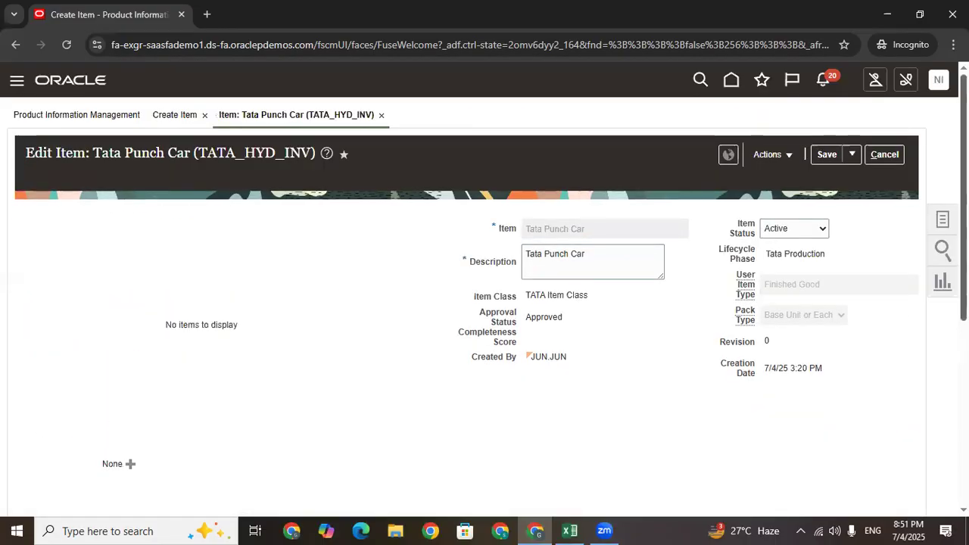
{"action": "left_click_drag", "start_coordinate": [963, 220], "coordinate": [963, 227]}
{"action": "left_click", "coordinate": [130, 452]}
{"action": "left_click", "coordinate": [222, 299]}
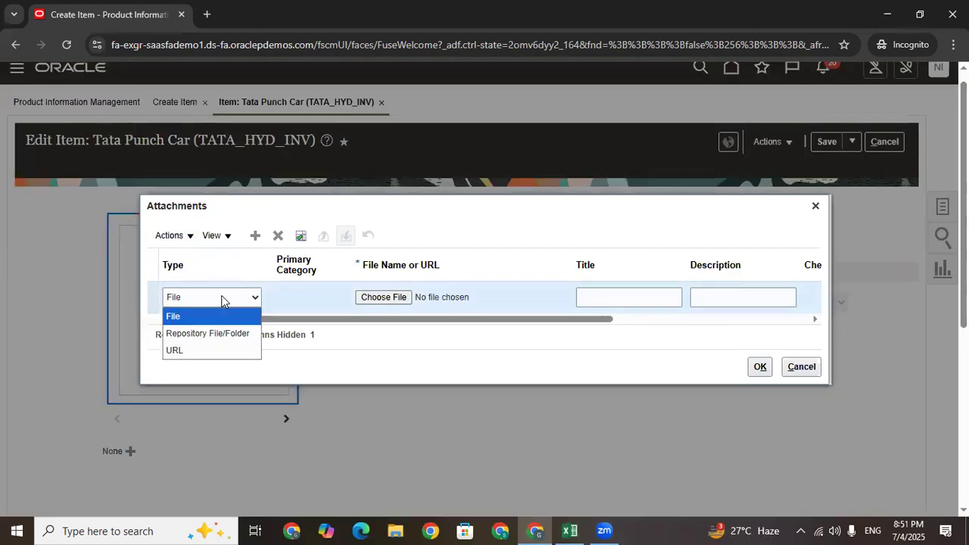
{"action": "left_click", "coordinate": [475, 433]}
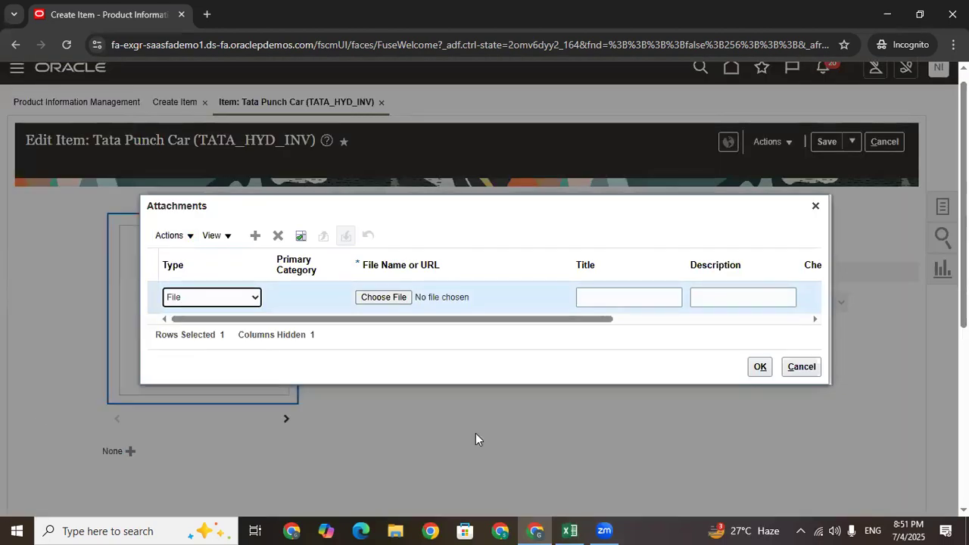
{"action": "left_click", "coordinate": [815, 205]}
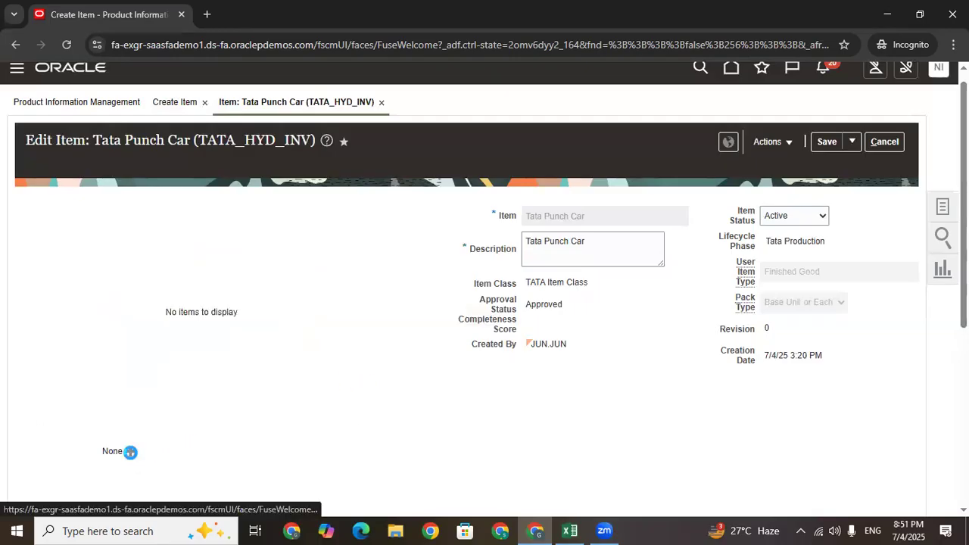
Attach the Tata Punch car image from the Desktop as a shared file
{"action": "left_click", "coordinate": [130, 451]}
{"action": "left_click", "coordinate": [374, 299]}
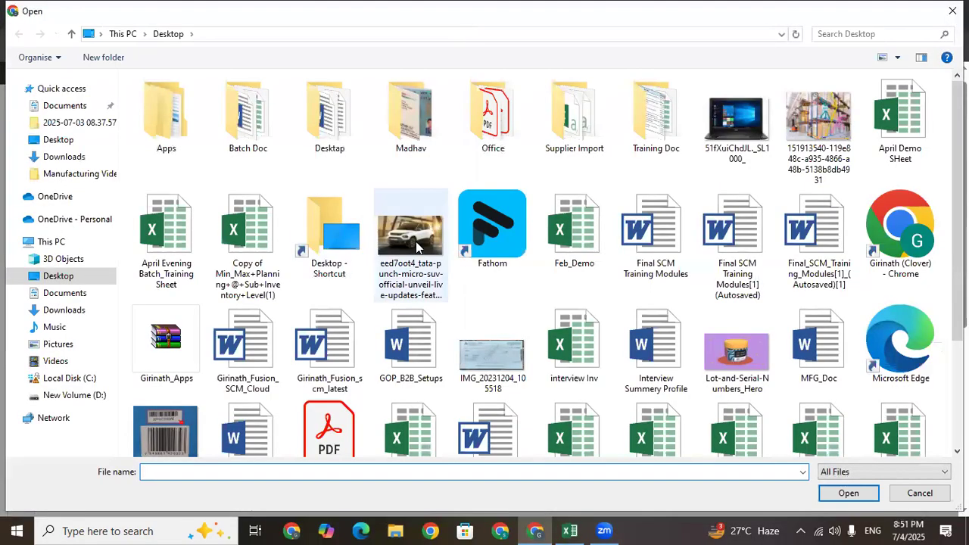
{"action": "left_click", "coordinate": [410, 241]}
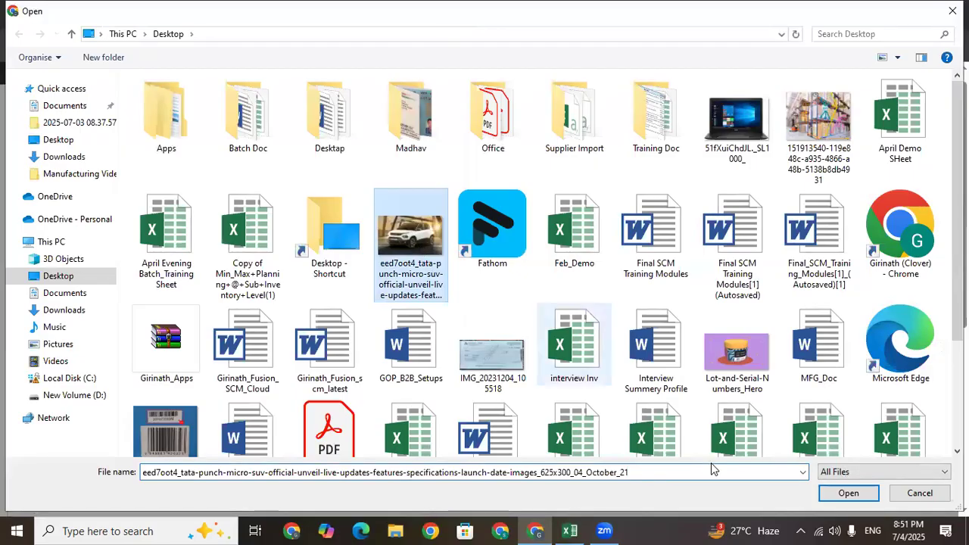
{"action": "left_click", "coordinate": [836, 498]}
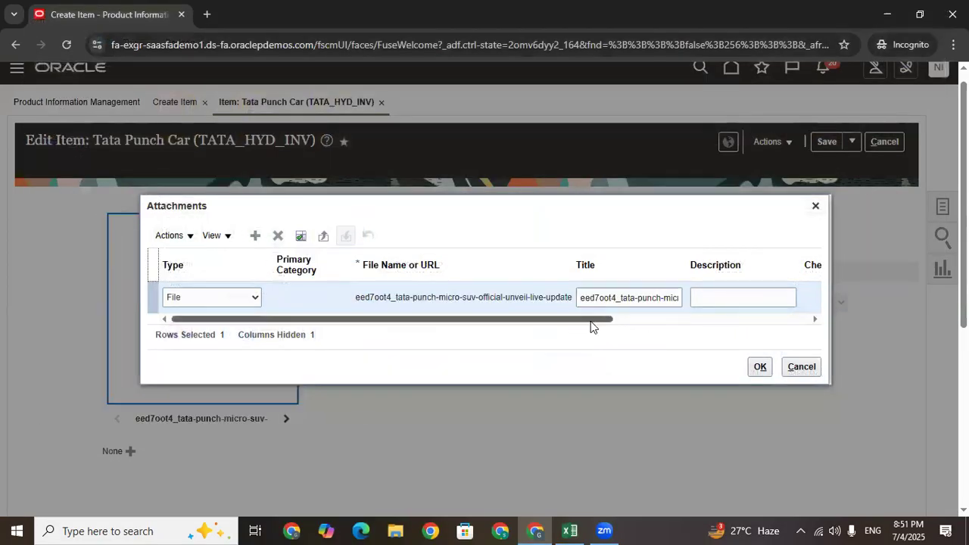
{"action": "left_click_drag", "start_coordinate": [592, 319], "coordinate": [701, 316]}
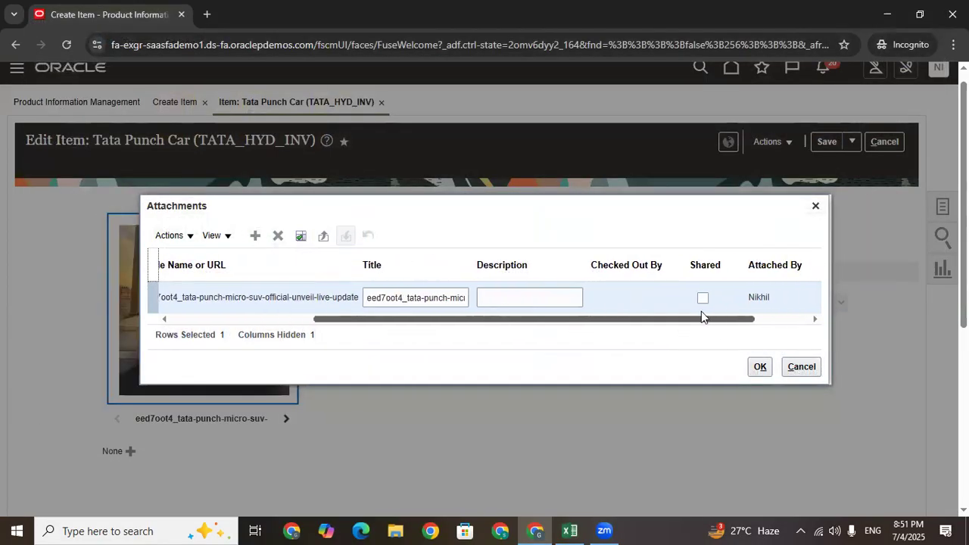
{"action": "left_click", "coordinate": [702, 298]}
{"action": "left_click", "coordinate": [759, 366]}
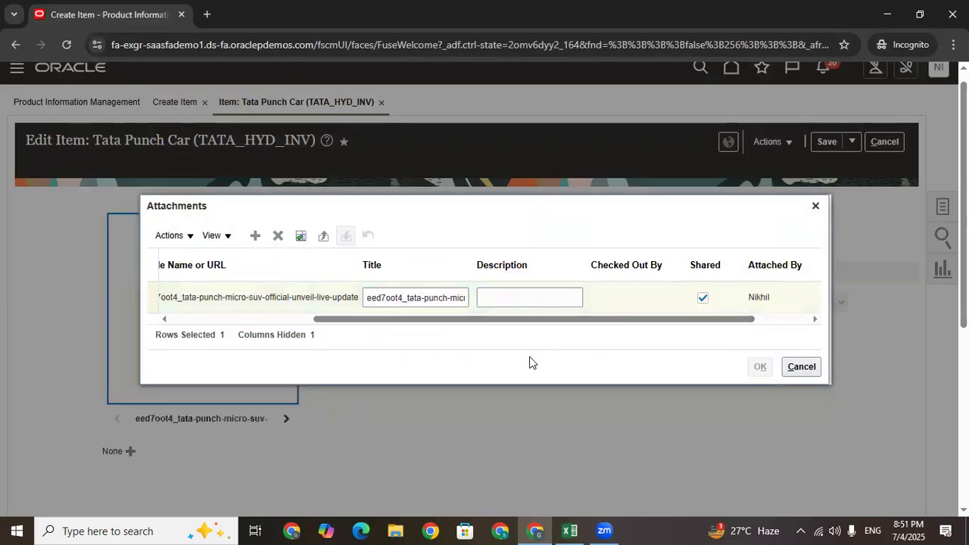
Set Purchased to Yes in the TATA_HYD_INV item's Purchasing specification
{"action": "scroll", "coordinate": [371, 360], "scroll_direction": "down", "scroll_amount": 4}
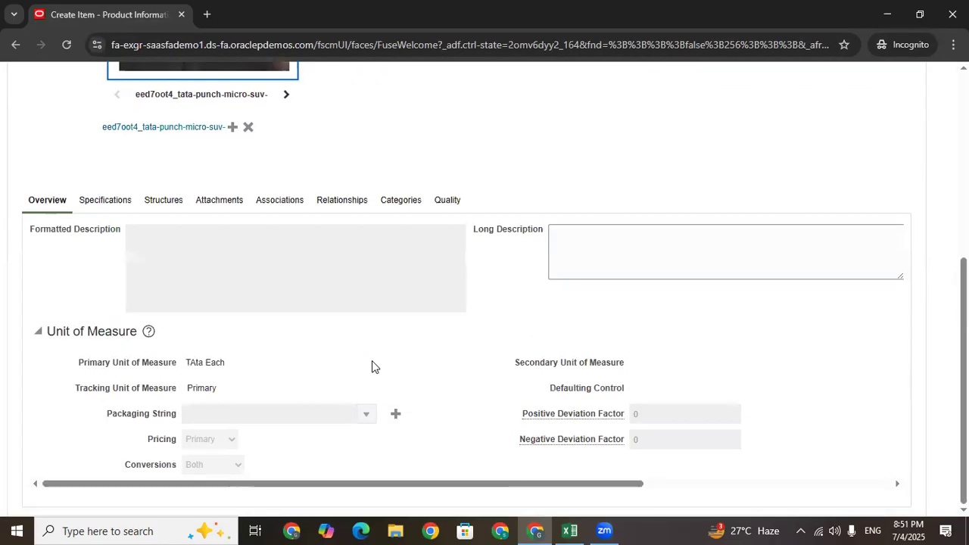
{"action": "left_click", "coordinate": [118, 206]}
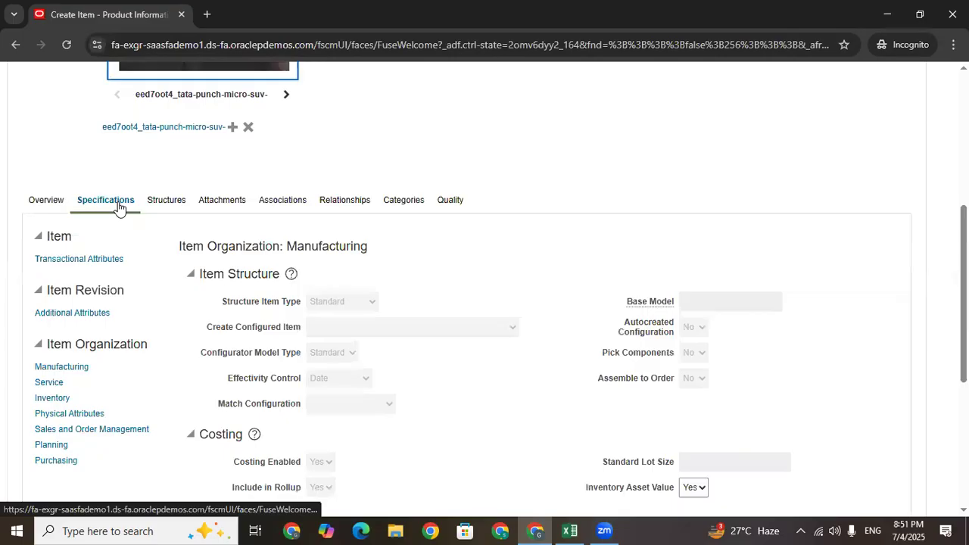
{"action": "left_click", "coordinate": [55, 395]}
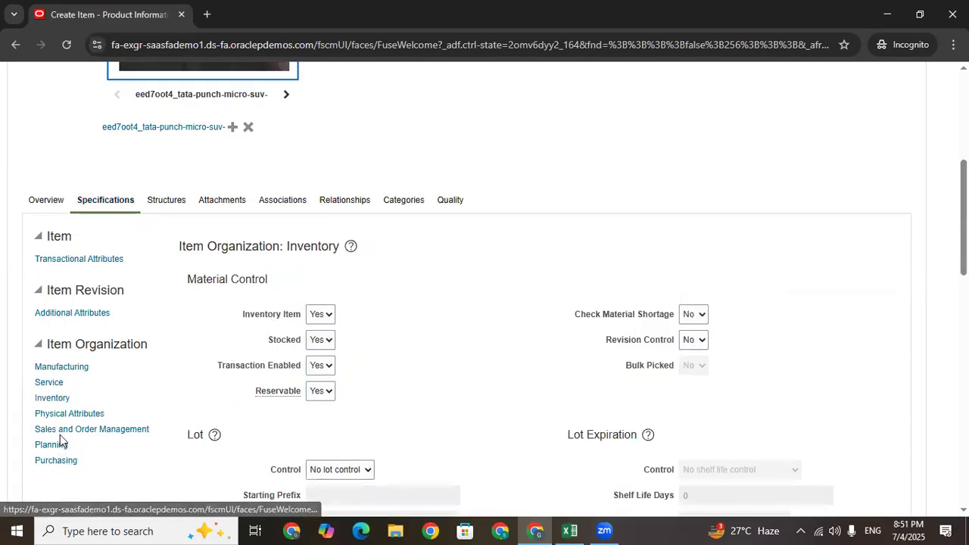
{"action": "left_click", "coordinate": [60, 459]}
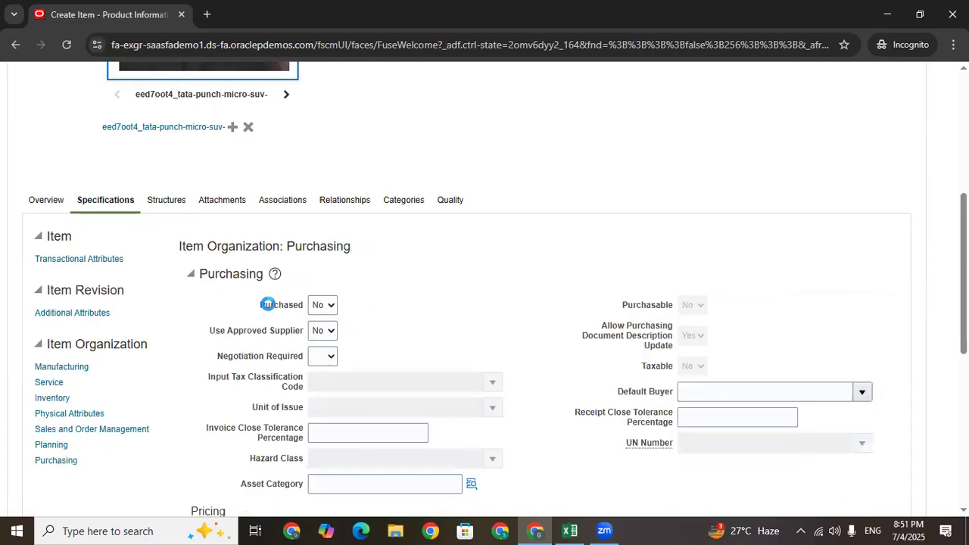
{"action": "left_click", "coordinate": [319, 305]}
{"action": "left_click", "coordinate": [319, 340]}
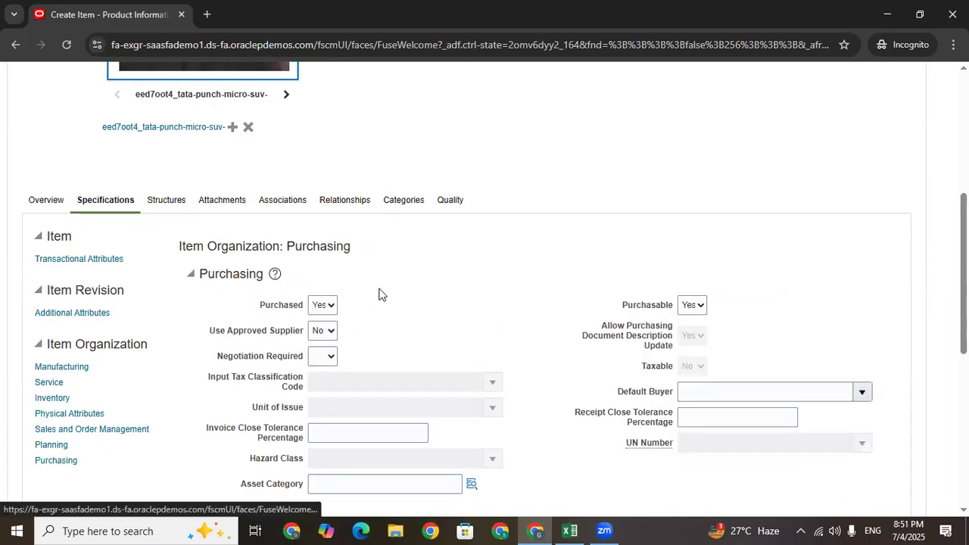
{"action": "scroll", "coordinate": [485, 290], "scroll_direction": "up", "scroll_amount": 3}
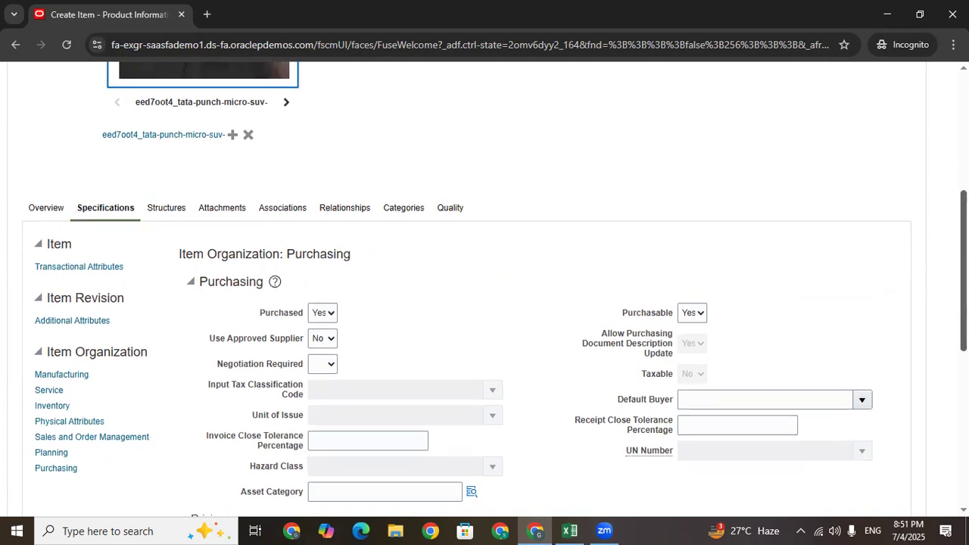
Save and close the TATA_HYD_INV item
{"action": "scroll", "coordinate": [484, 290], "scroll_direction": "up", "scroll_amount": 2}
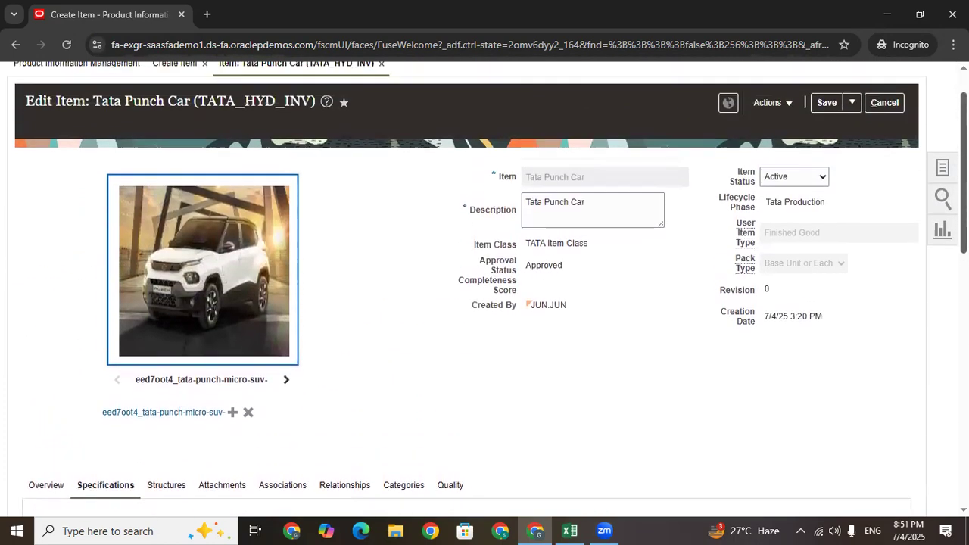
{"action": "scroll", "coordinate": [484, 290], "scroll_direction": "up", "scroll_amount": 1}
{"action": "left_click", "coordinate": [852, 153]}
{"action": "left_click", "coordinate": [853, 178]}
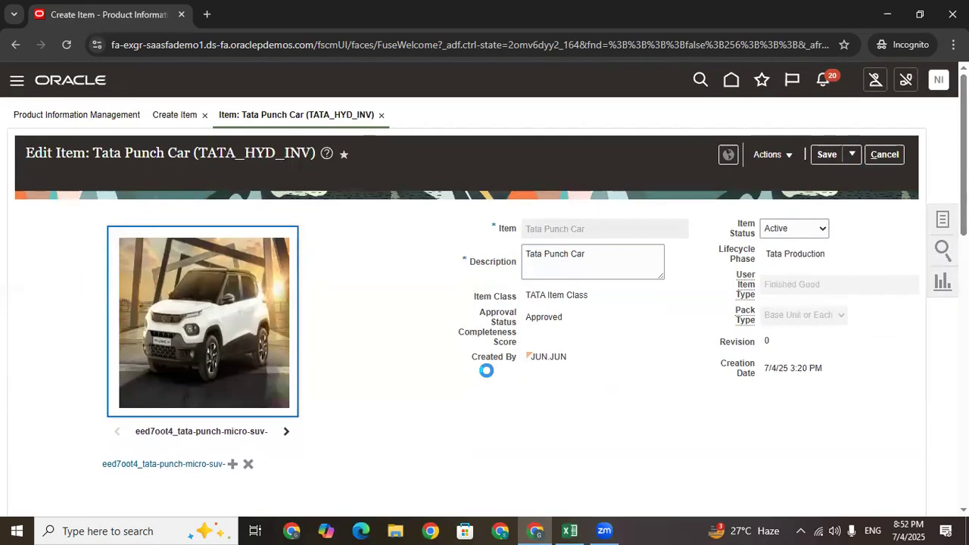
Copy the description 'Tata Punch Car' and switch to the Excel training sheet
{"action": "left_click_drag", "start_coordinate": [597, 259], "coordinate": [493, 255]}
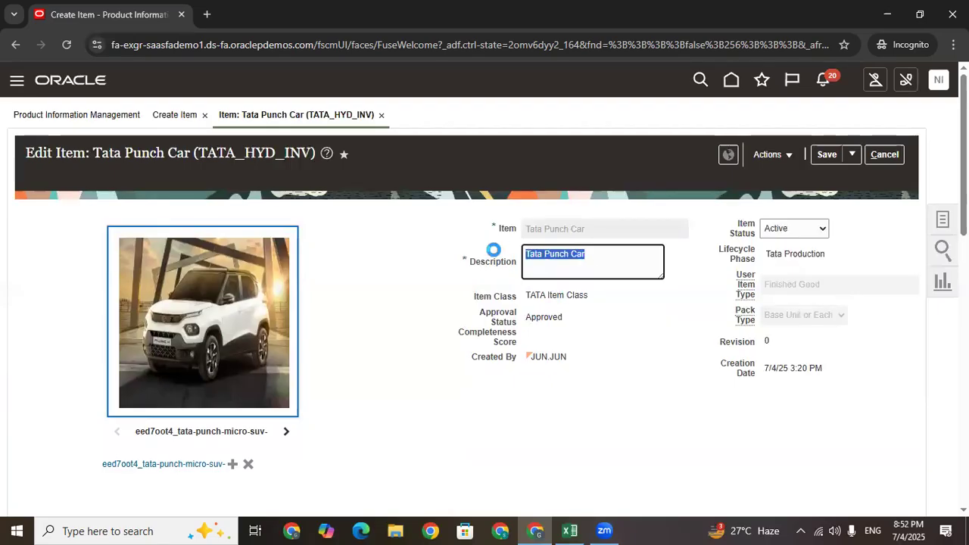
{"action": "left_click_drag", "start_coordinate": [598, 262], "coordinate": [509, 260]}
{"action": "key", "text": "ctrl+c"}
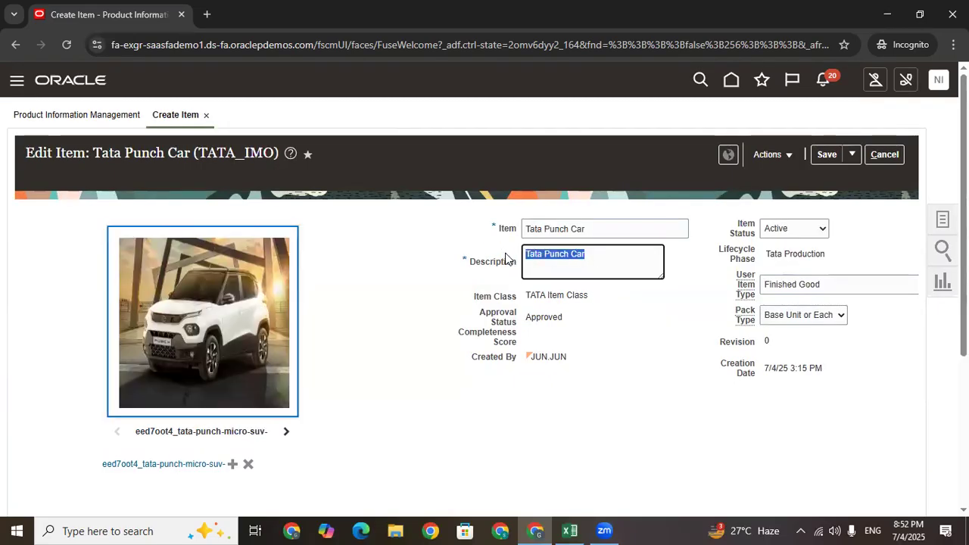
{"action": "left_click", "coordinate": [569, 530]}
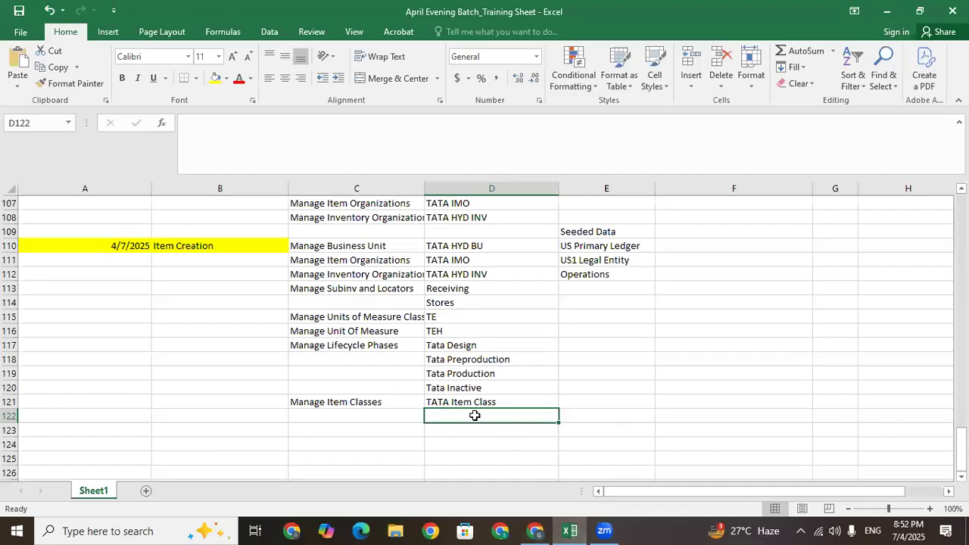
Record 'Create Item' in C122 with 'Tata Punch Car' pasted into D122
{"action": "key", "text": "ctrl+v"}
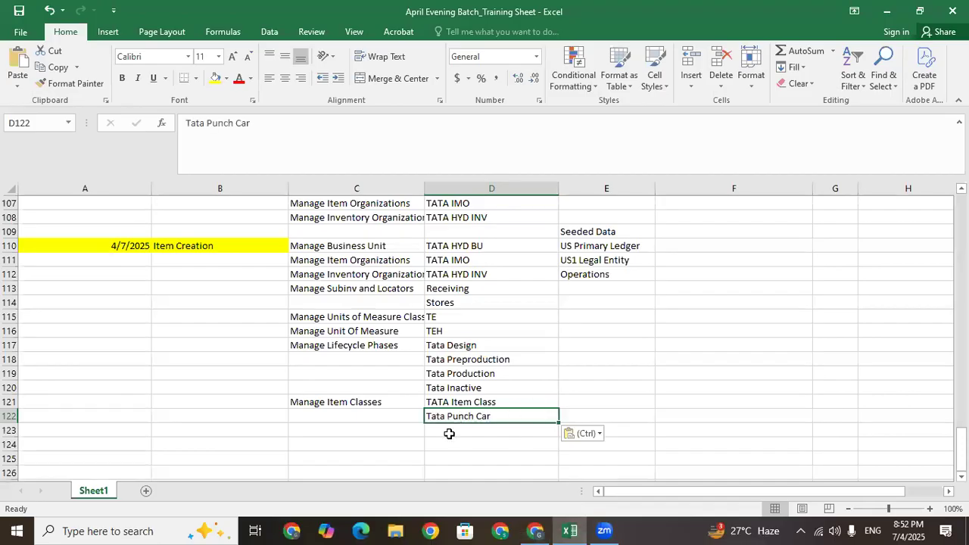
{"action": "left_click", "coordinate": [357, 413]}
{"action": "type", "text": "c"}
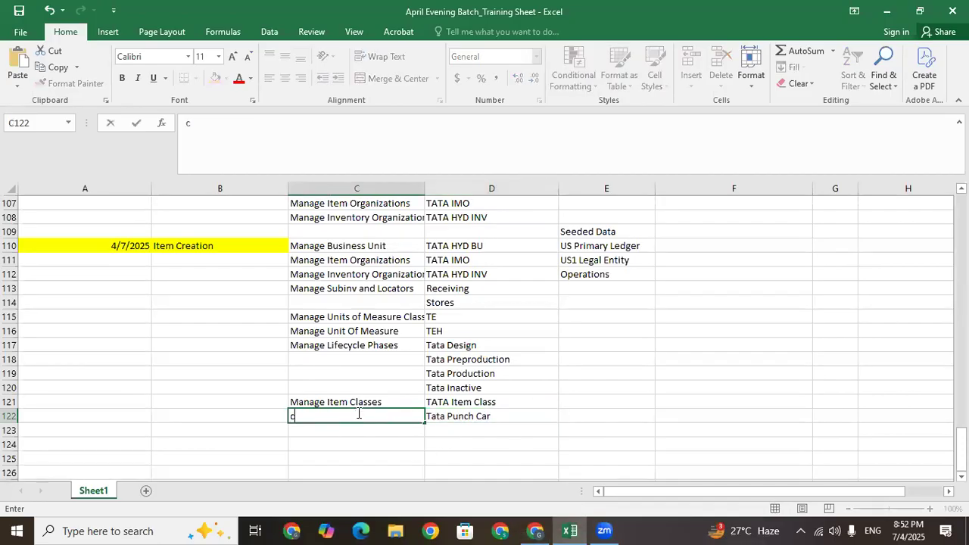
{"action": "type", "text": "Create "}
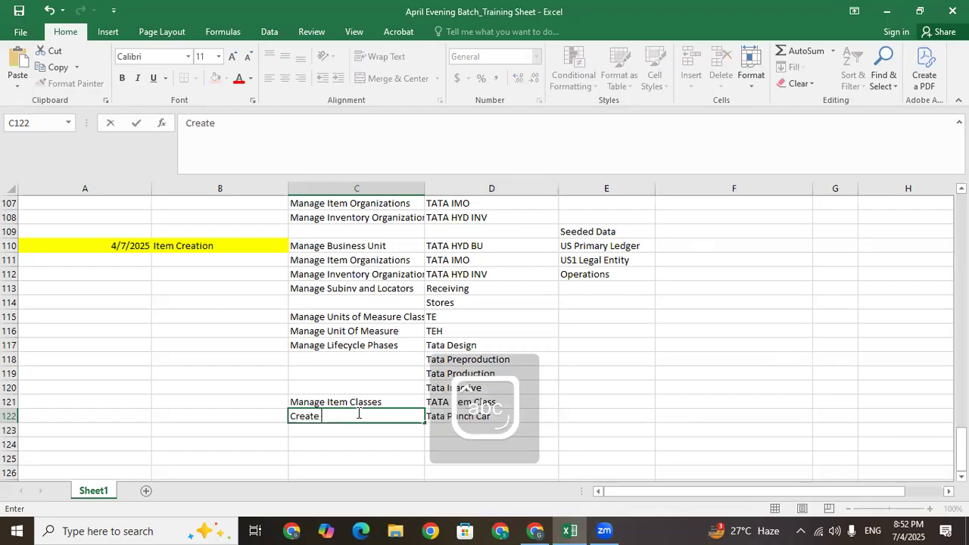
{"action": "type", "text": "Item"}
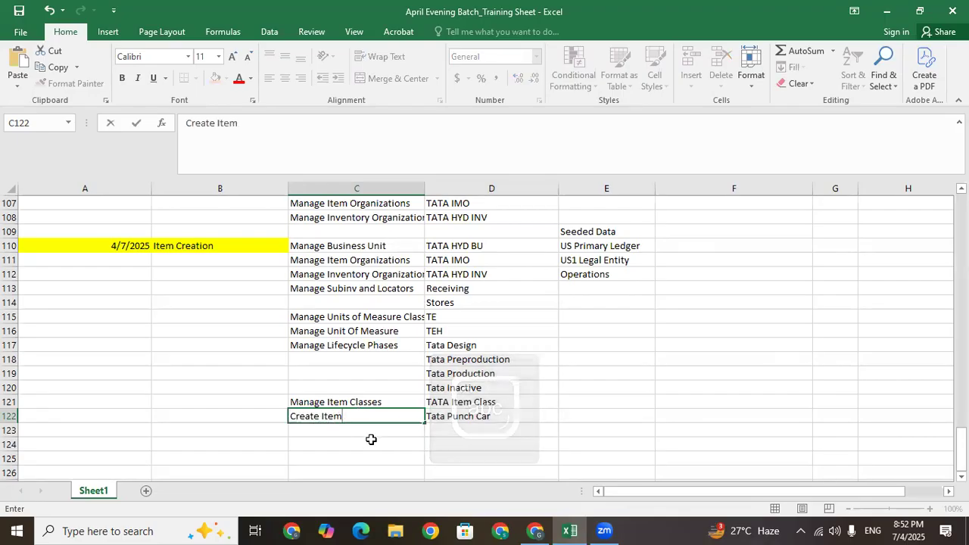
{"action": "left_click", "coordinate": [371, 441]}
Check cells across the Item Creation block, from D110 TATA HYD BU down to C122
{"action": "left_click", "coordinate": [370, 406]}
{"action": "left_click", "coordinate": [454, 416]}
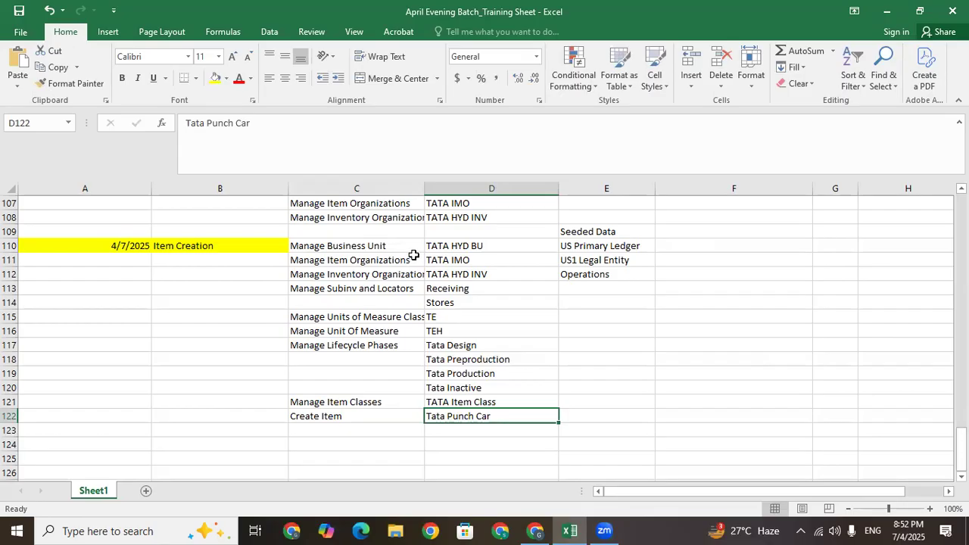
{"action": "left_click", "coordinate": [432, 243]}
{"action": "left_click", "coordinate": [336, 244]}
{"action": "left_click", "coordinate": [346, 291]}
{"action": "left_click", "coordinate": [348, 303]}
{"action": "left_click", "coordinate": [352, 359]}
{"action": "left_click", "coordinate": [353, 414]}
{"action": "left_click", "coordinate": [349, 402]}
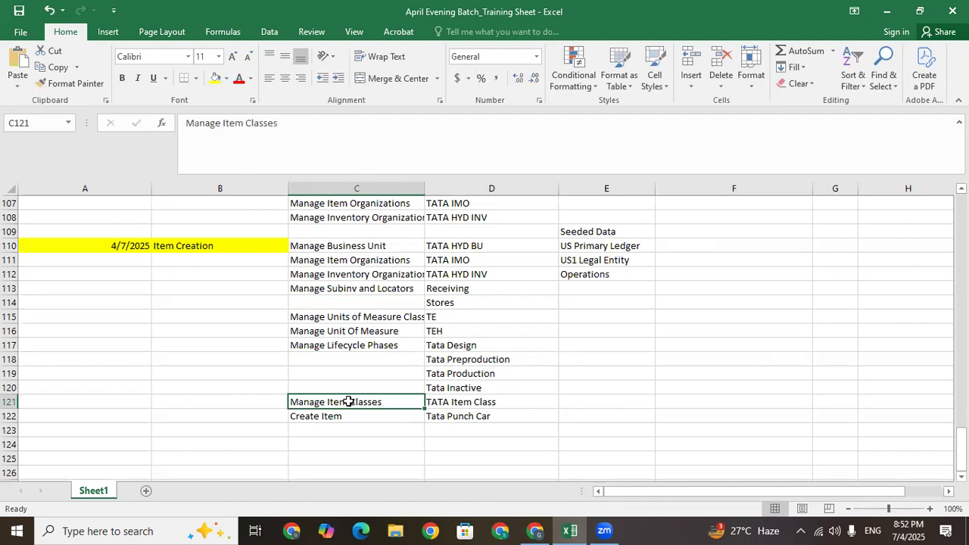
{"action": "left_click", "coordinate": [339, 422]}
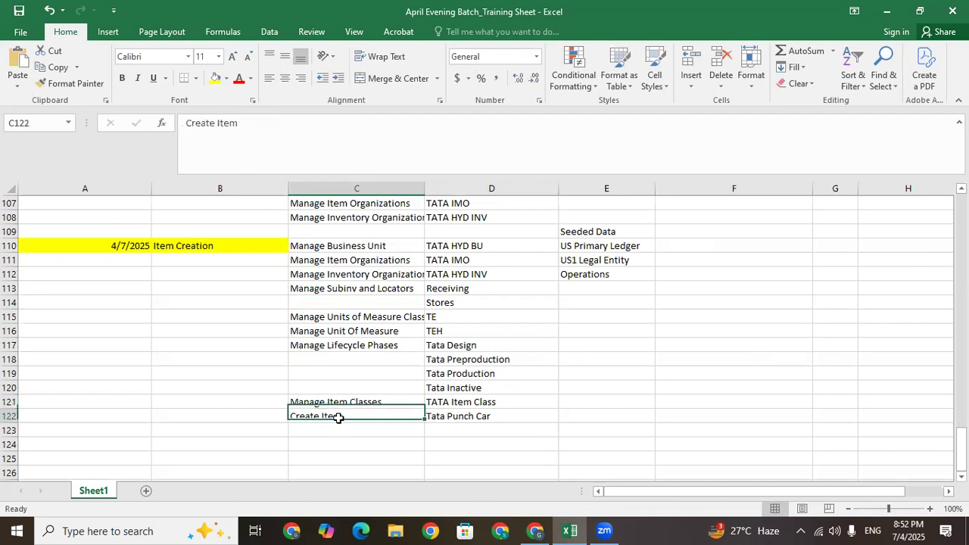
Step through the Item Creation entries from Manage Item Organizations down to Create Item
{"action": "left_click", "coordinate": [351, 272]}
{"action": "left_click", "coordinate": [355, 259]}
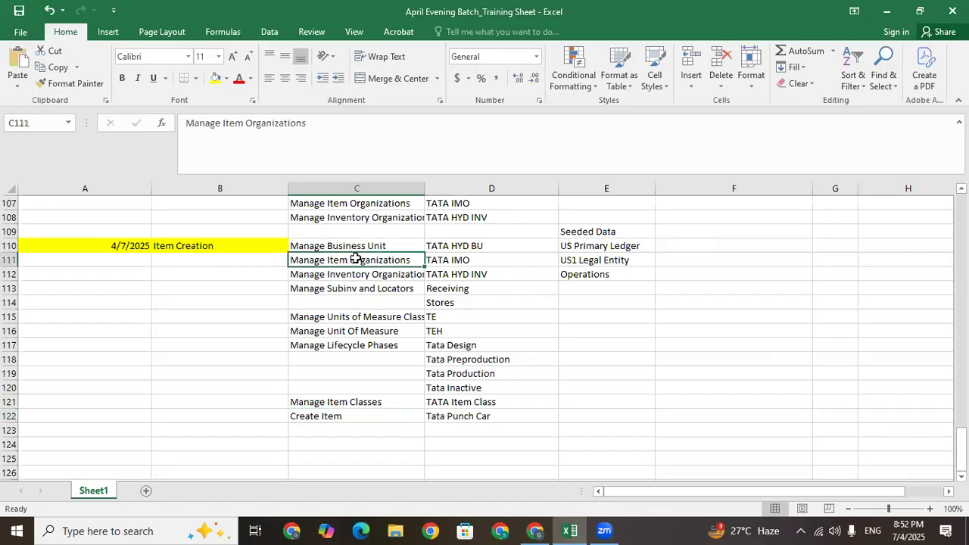
{"action": "left_click", "coordinate": [371, 272]}
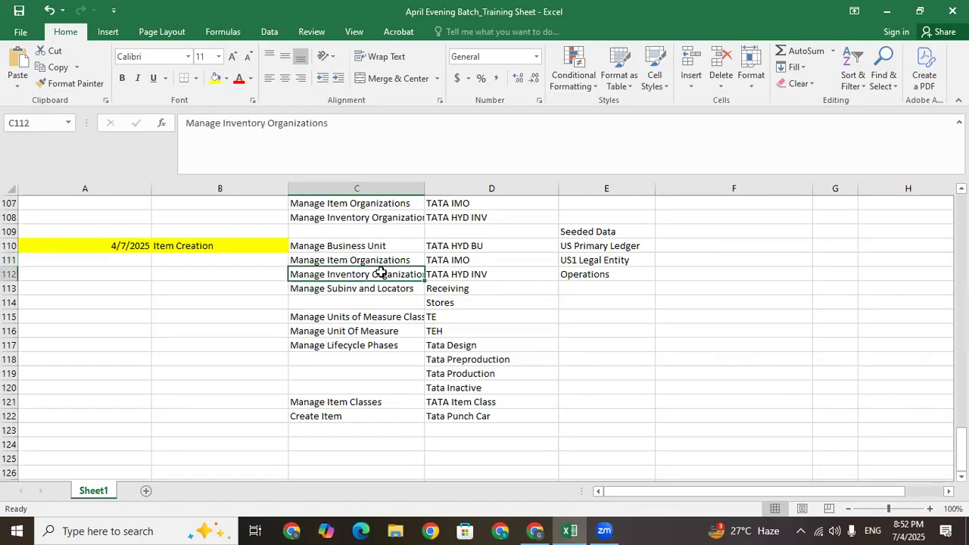
{"action": "left_click", "coordinate": [380, 287]}
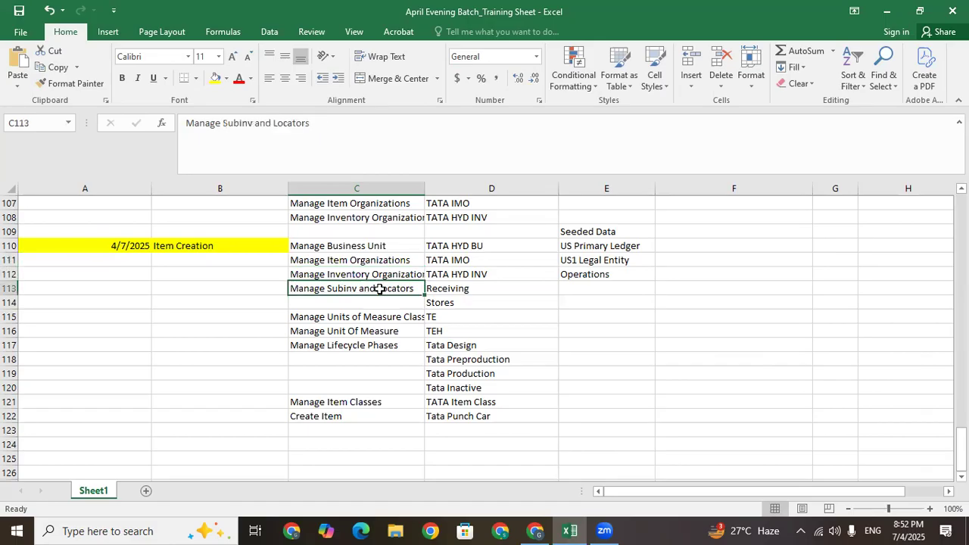
{"action": "left_click", "coordinate": [344, 321]}
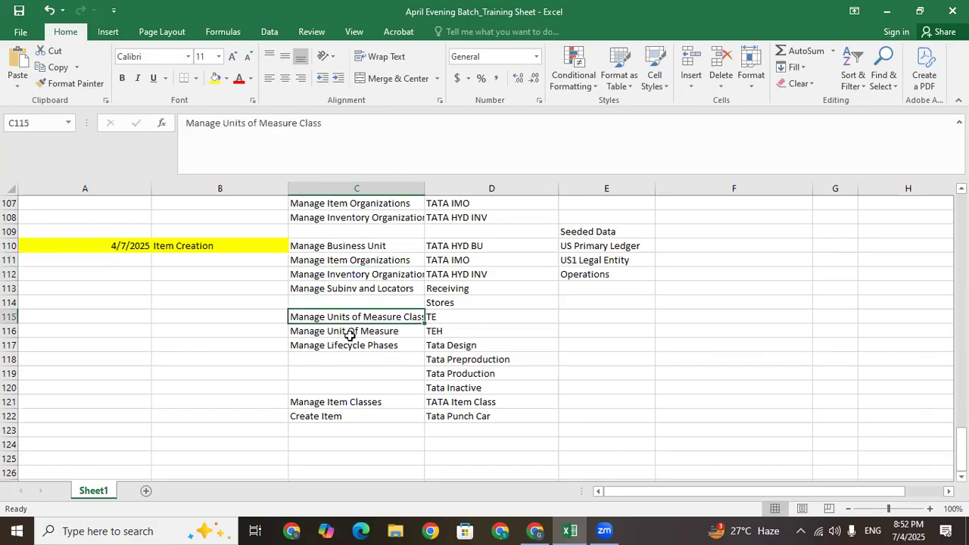
{"action": "left_click", "coordinate": [354, 332]}
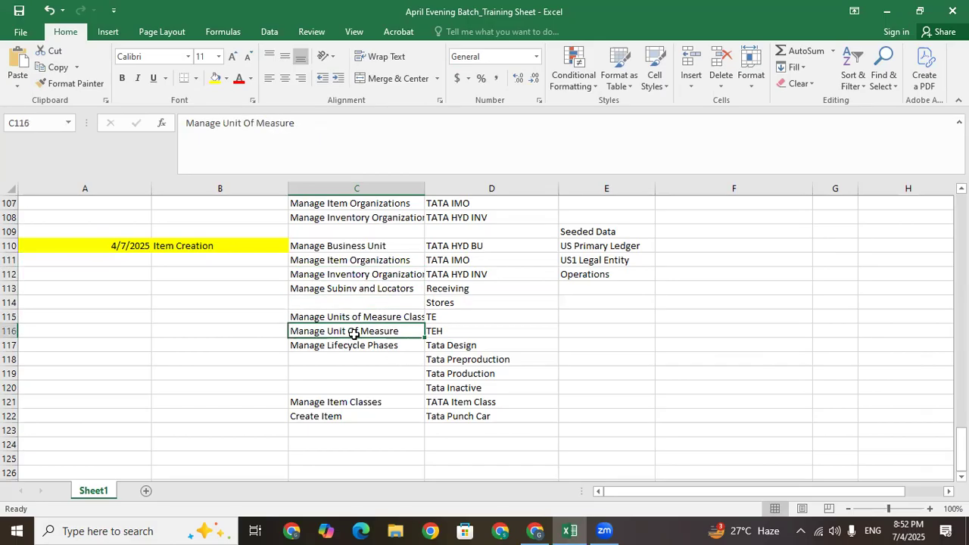
{"action": "left_click", "coordinate": [358, 317]}
{"action": "left_click", "coordinate": [361, 345]}
{"action": "left_click", "coordinate": [346, 400]}
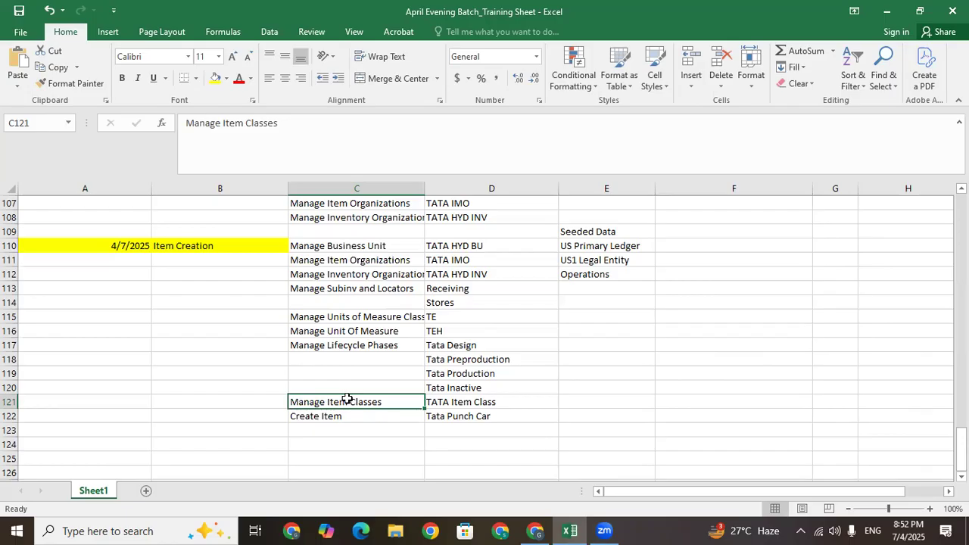
{"action": "left_click", "coordinate": [353, 415]}
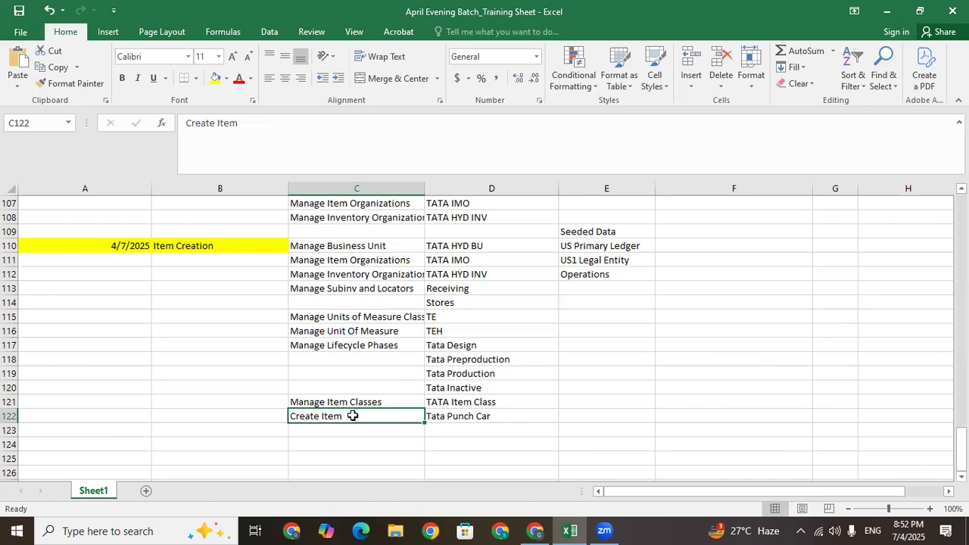
Review the empty row 123 below the Create Item and Tata Punch Car entries
{"action": "left_click", "coordinate": [464, 431]}
{"action": "left_click", "coordinate": [378, 431]}
{"action": "left_click", "coordinate": [447, 438]}
{"action": "left_click", "coordinate": [356, 420]}
{"action": "left_click", "coordinate": [501, 419]}
{"action": "left_click", "coordinate": [368, 426]}
{"action": "left_click", "coordinate": [449, 427]}
{"action": "left_click", "coordinate": [394, 427]}
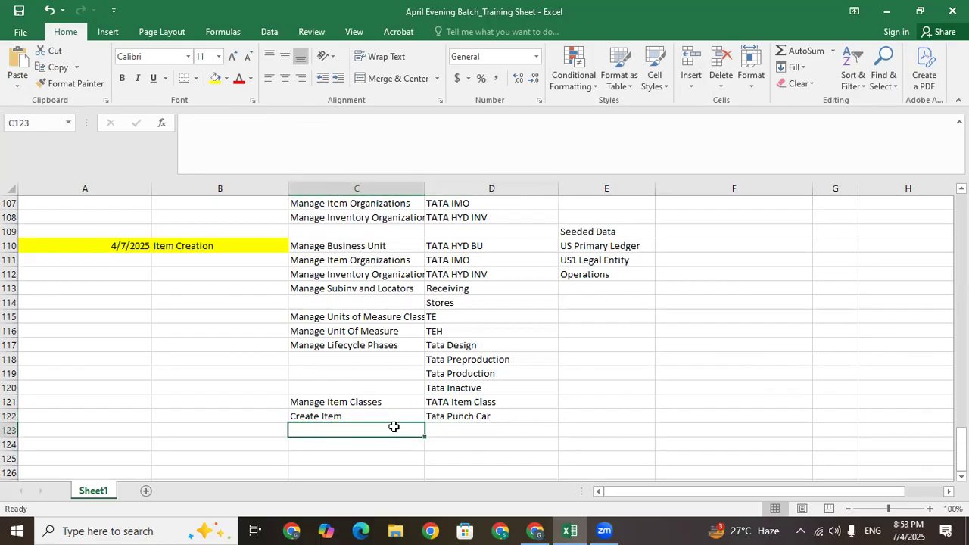
{"action": "left_click", "coordinate": [455, 430]}
{"action": "left_click", "coordinate": [418, 428]}
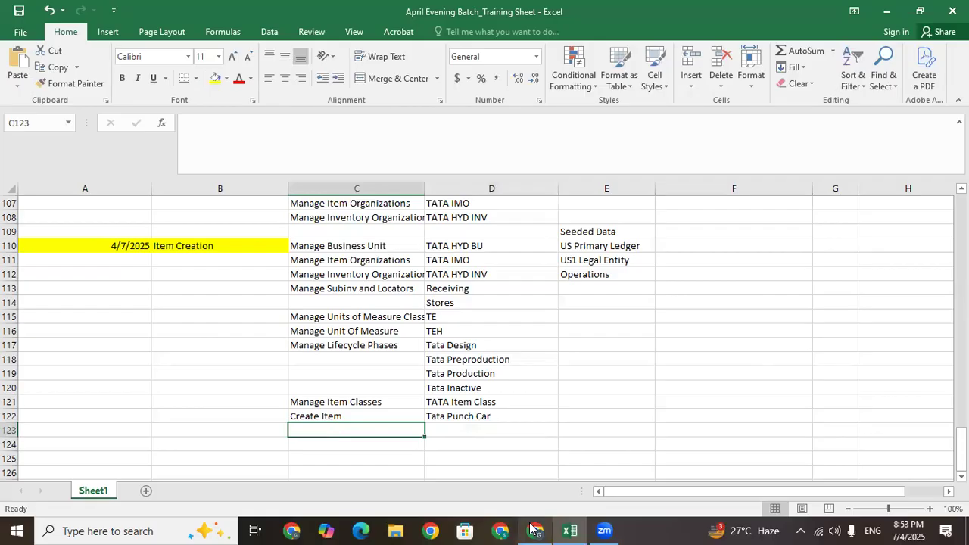
{"action": "left_click", "coordinate": [236, 432]}
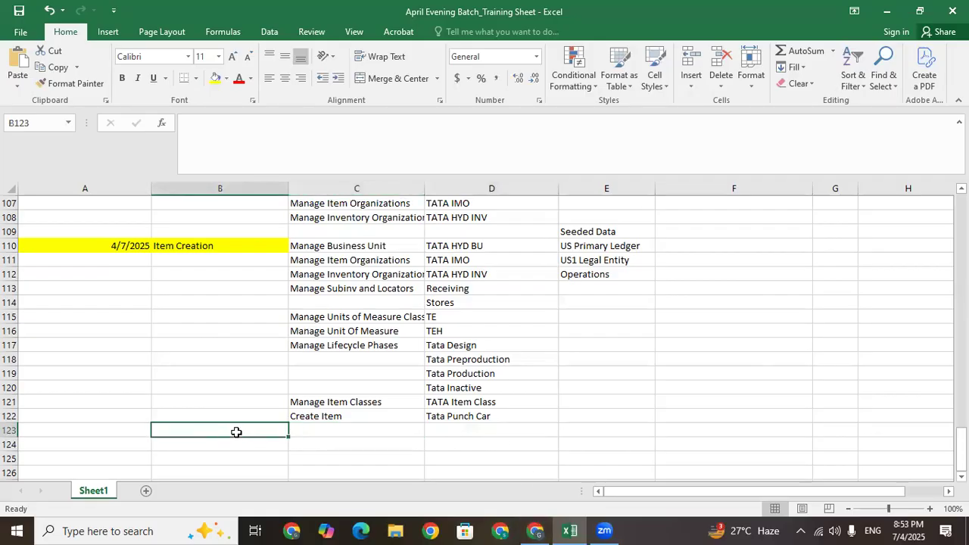
{"action": "left_click", "coordinate": [353, 417]}
{"action": "left_click", "coordinate": [455, 418]}
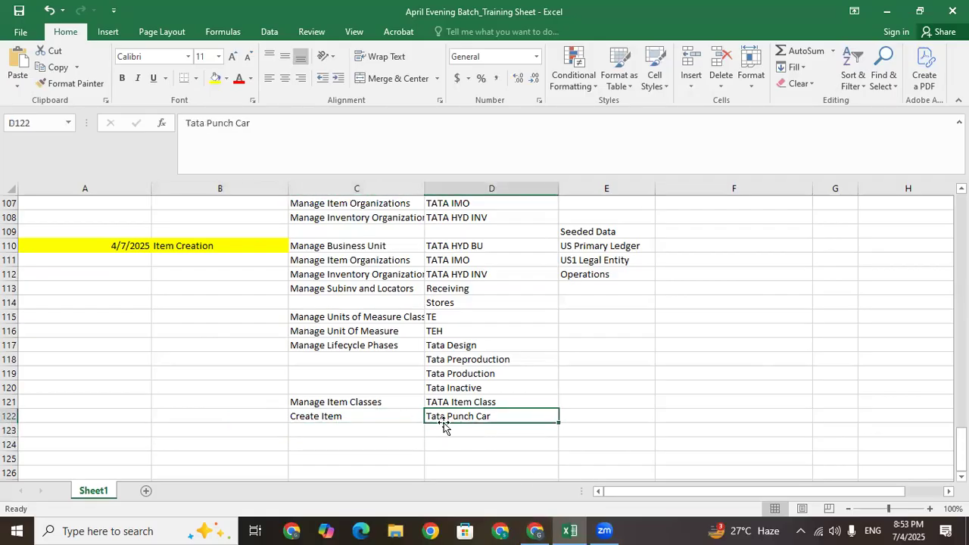
{"action": "left_click", "coordinate": [461, 436]}
{"action": "left_click", "coordinate": [459, 415]}
{"action": "left_click", "coordinate": [184, 247]}
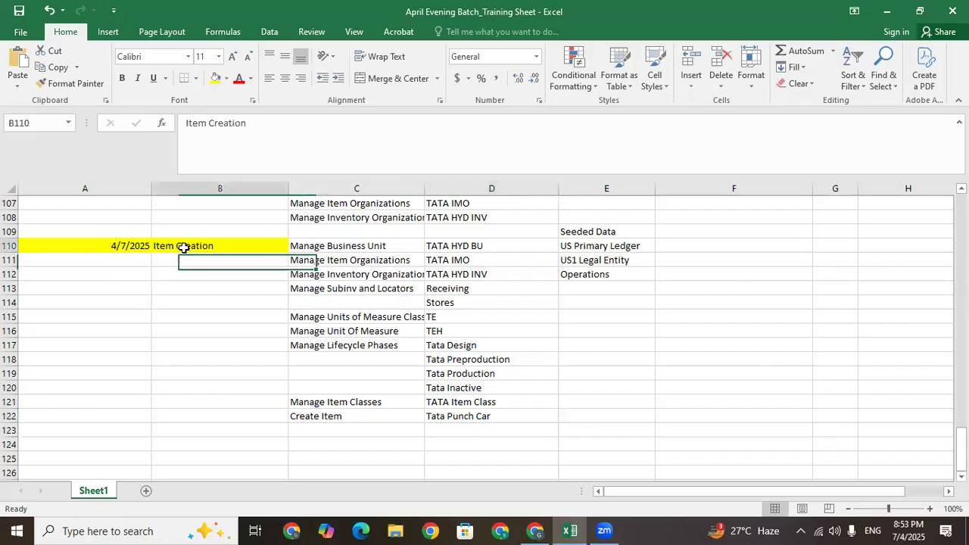
{"action": "key", "text": "Up"}
{"action": "key", "text": "Up"}
{"action": "key", "text": "Up"}
{"action": "key", "text": "Up"}
{"action": "key", "text": "Up"}
{"action": "key", "text": "Up"}
{"action": "key", "text": "Up"}
{"action": "key", "text": "Up"}
{"action": "key", "text": "Up"}
{"action": "key", "text": "Up"}
{"action": "key", "text": "Up"}
{"action": "key", "text": "Up"}
{"action": "key", "text": "Up"}
{"action": "key", "text": "Up"}
{"action": "key", "text": "Up"}
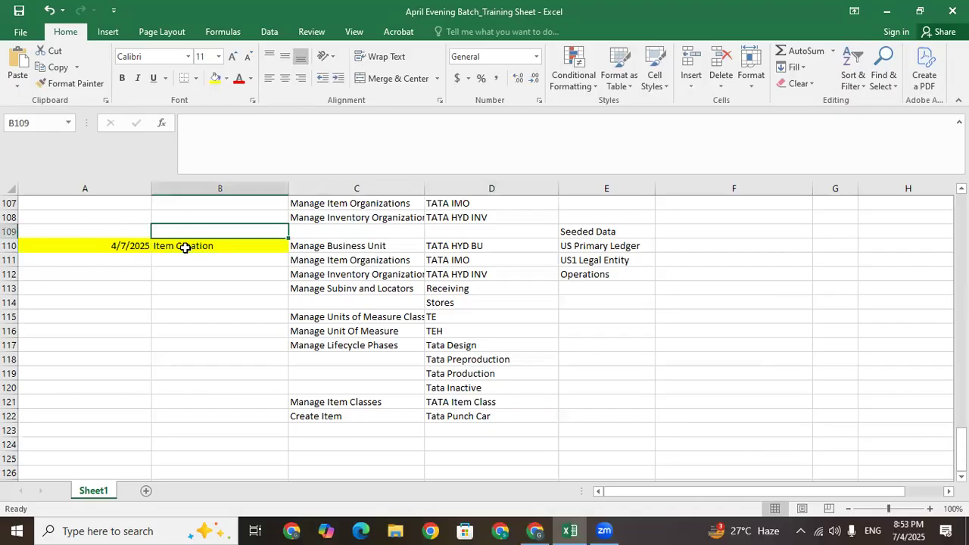
{"action": "key", "text": "Down"}
{"action": "key", "text": "Down"}
{"action": "key", "text": "Down"}
{"action": "key", "text": "Down"}
{"action": "key", "text": "Down"}
{"action": "key", "text": "Down"}
{"action": "key", "text": "Down"}
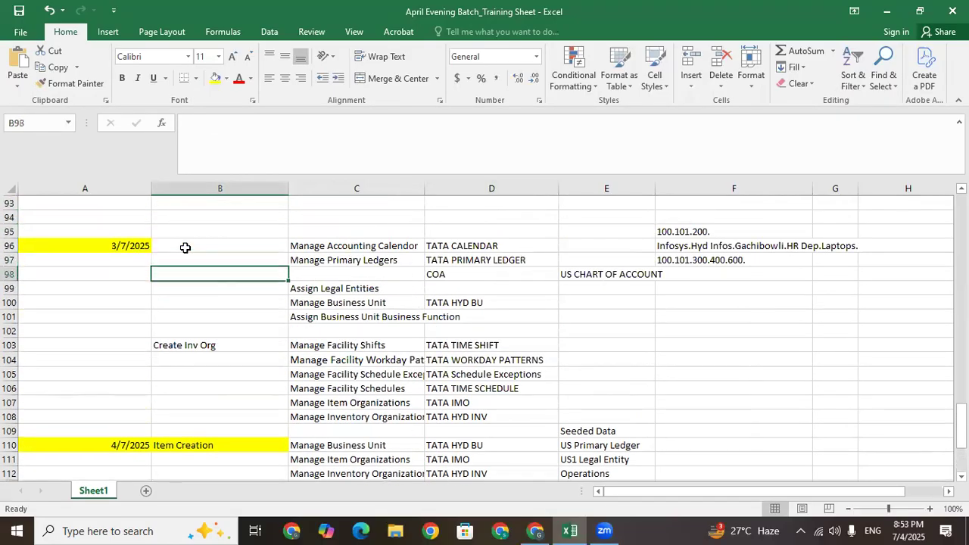
{"action": "key", "text": "Up"}
{"action": "key", "text": "Up"}
{"action": "key", "text": "Up"}
{"action": "key", "text": "Up"}
{"action": "key", "text": "Up"}
{"action": "key", "text": "Up"}
{"action": "key", "text": "Up"}
{"action": "key", "text": "Up"}
{"action": "key", "text": "Up"}
{"action": "key", "text": "Up"}
{"action": "key", "text": "Up"}
{"action": "key", "text": "Up"}
{"action": "key", "text": "Up"}
{"action": "key", "text": "Up"}
{"action": "key", "text": "Up"}
{"action": "key", "text": "Up"}
{"action": "key", "text": "Up"}
{"action": "key", "text": "Up"}
{"action": "key", "text": "Up"}
{"action": "key", "text": "Up"}
{"action": "key", "text": "Up"}
{"action": "key", "text": "Up"}
{"action": "key", "text": "Up"}
{"action": "key", "text": "Up"}
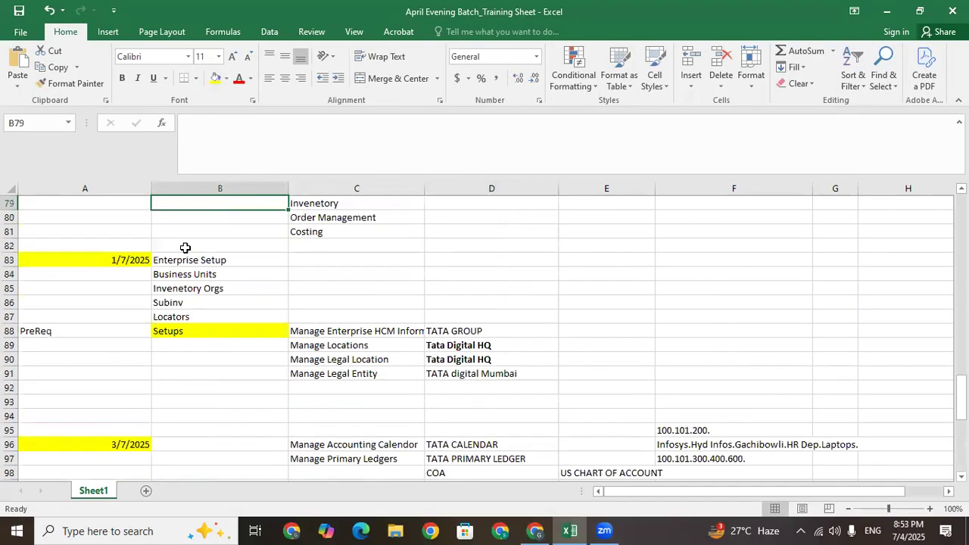
{"action": "key", "text": "Down"}
{"action": "key", "text": "Down"}
{"action": "key", "text": "Down"}
{"action": "key", "text": "Down"}
{"action": "key", "text": "Down"}
{"action": "key", "text": "Down"}
{"action": "key", "text": "Down"}
{"action": "key", "text": "Down"}
{"action": "key", "text": "Down"}
{"action": "key", "text": "Down"}
{"action": "key", "text": "Down"}
{"action": "key", "text": "Up"}
{"action": "key", "text": "Up"}
{"action": "key", "text": "Up"}
{"action": "key", "text": "Up"}
{"action": "key", "text": "Up"}
{"action": "key", "text": "Up"}
{"action": "key", "text": "Up"}
{"action": "key", "text": "Up"}
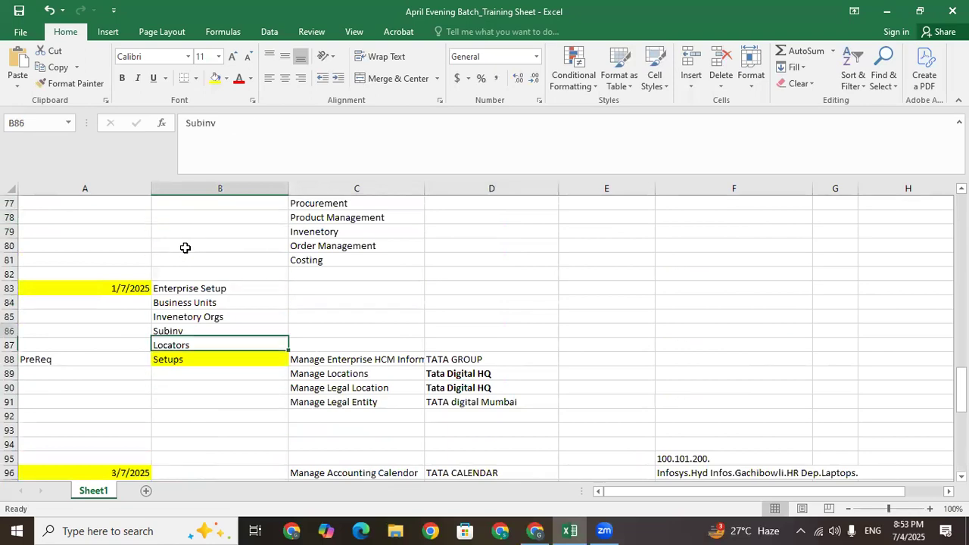
{"action": "key", "text": "Down"}
{"action": "key", "text": "Down"}
{"action": "key", "text": "Down"}
{"action": "key", "text": "Down"}
{"action": "key", "text": "Down"}
{"action": "key", "text": "Down"}
{"action": "key", "text": "Down"}
{"action": "key", "text": "Down"}
{"action": "key", "text": "Down"}
{"action": "key", "text": "Down"}
{"action": "key", "text": "Down"}
{"action": "key", "text": "Down"}
{"action": "key", "text": "Down"}
{"action": "key", "text": "Down"}
{"action": "key", "text": "Down"}
{"action": "key", "text": "Down"}
{"action": "key", "text": "Down"}
{"action": "key", "text": "Down"}
{"action": "key", "text": "Down"}
{"action": "key", "text": "Down"}
{"action": "key", "text": "Down"}
{"action": "key", "text": "Down"}
{"action": "key", "text": "Down"}
{"action": "key", "text": "Down"}
{"action": "key", "text": "Down"}
{"action": "key", "text": "Down"}
{"action": "key", "text": "Down"}
{"action": "key", "text": "Down"}
{"action": "key", "text": "Down"}
{"action": "key", "text": "Down"}
{"action": "key", "text": "Down"}
{"action": "key", "text": "Down"}
{"action": "key", "text": "Down"}
{"action": "key", "text": "Down"}
{"action": "key", "text": "Down"}
{"action": "key", "text": "Down"}
{"action": "key", "text": "Down"}
{"action": "key", "text": "Down"}
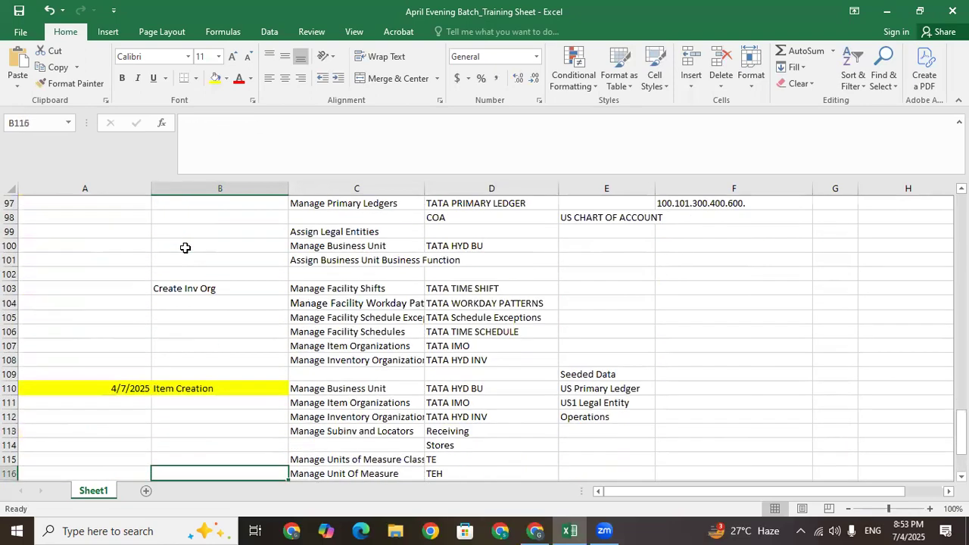
{"action": "key", "text": "Up"}
{"action": "key", "text": "Up"}
{"action": "key", "text": "Up"}
{"action": "key", "text": "Up"}
{"action": "key", "text": "Up"}
{"action": "key", "text": "Up"}
{"action": "key", "text": "Up"}
{"action": "key", "text": "Up"}
{"action": "key", "text": "Up"}
{"action": "key", "text": "Up"}
{"action": "key", "text": "Up"}
{"action": "key", "text": "Down"}
{"action": "key", "text": "Down"}
{"action": "key", "text": "Down"}
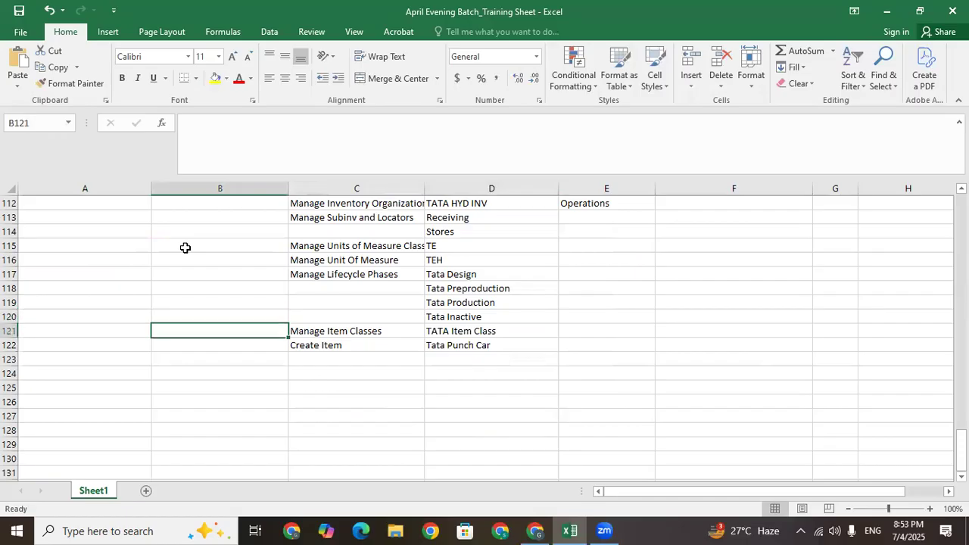
{"action": "key", "text": "Up"}
{"action": "key", "text": "Up"}
{"action": "key", "text": "Up"}
{"action": "key", "text": "Up"}
{"action": "key", "text": "Up"}
{"action": "key", "text": "Up"}
{"action": "key", "text": "Up"}
{"action": "key", "text": "Up"}
{"action": "key", "text": "Up"}
{"action": "key", "text": "Up"}
{"action": "key", "text": "Up"}
{"action": "key", "text": "Up"}
{"action": "key", "text": "Up"}
{"action": "key", "text": "Up"}
{"action": "key", "text": "Up"}
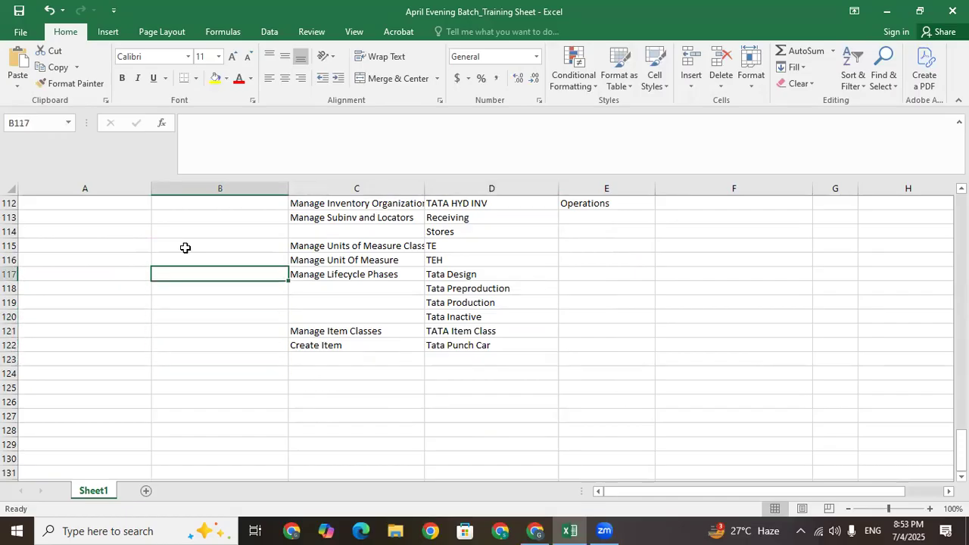
{"action": "key", "text": "Down"}
{"action": "key", "text": "Down"}
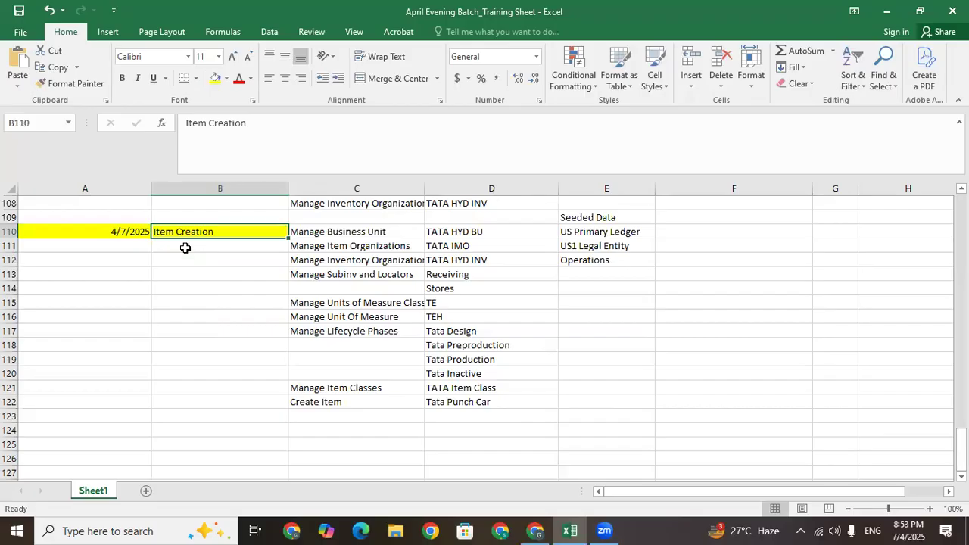
{"action": "left_click", "coordinate": [218, 397]}
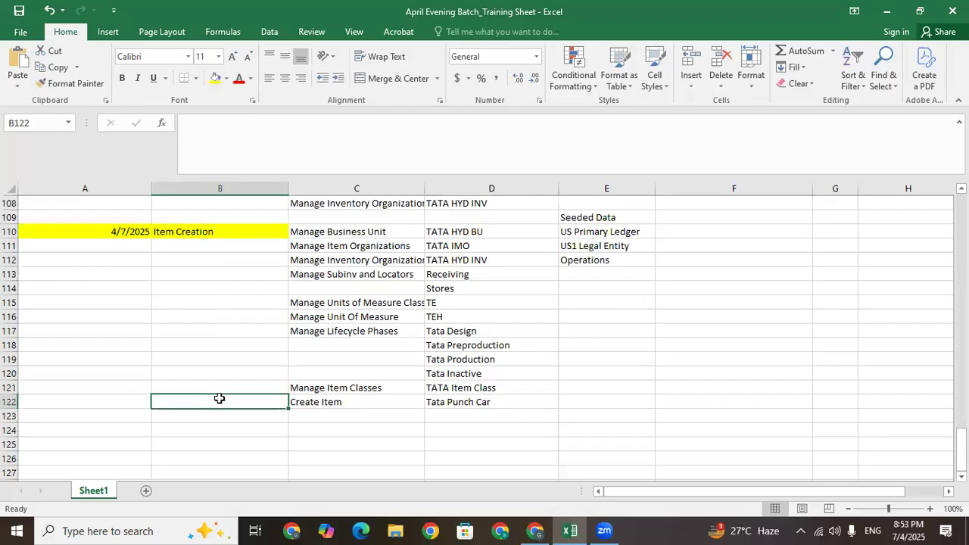
{"action": "left_click", "coordinate": [224, 418]}
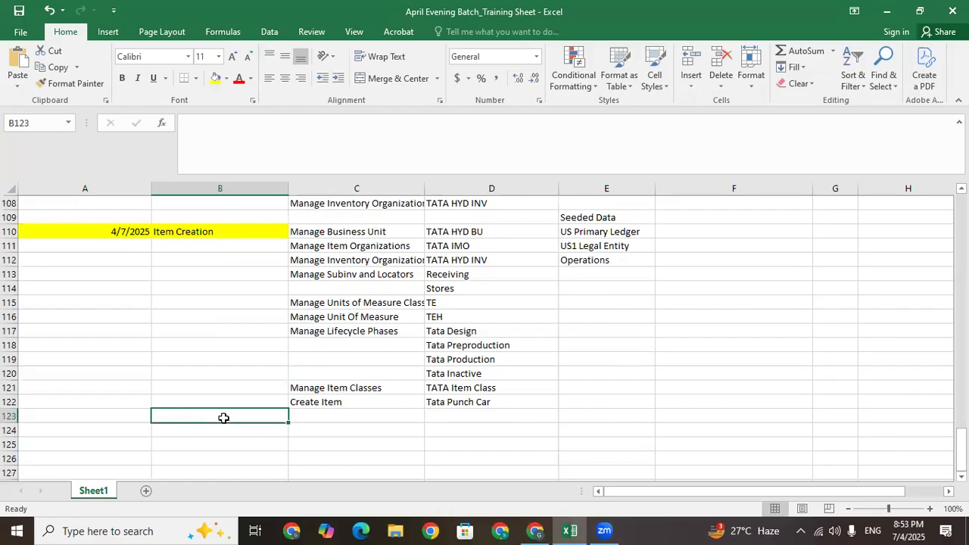
{"action": "left_click", "coordinate": [327, 401]}
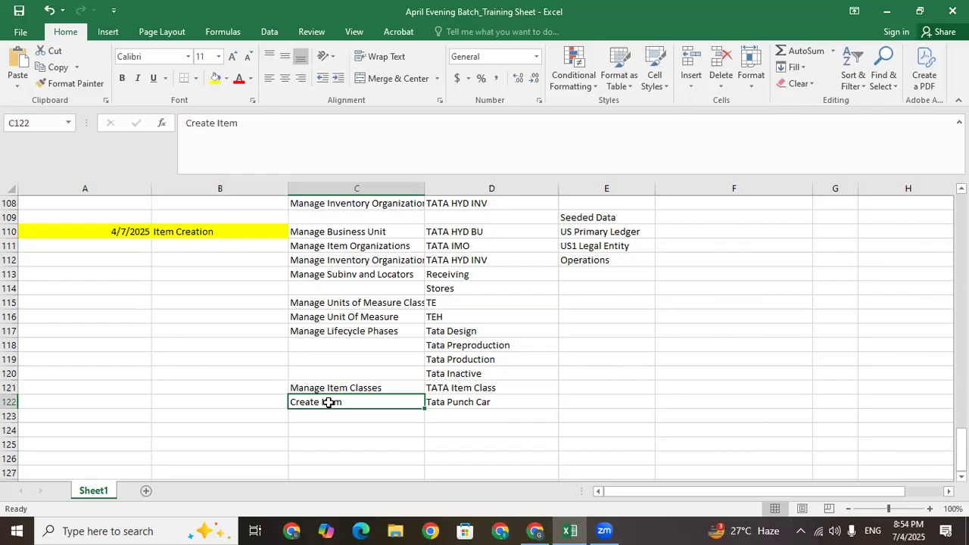
{"action": "left_click", "coordinate": [189, 416]}
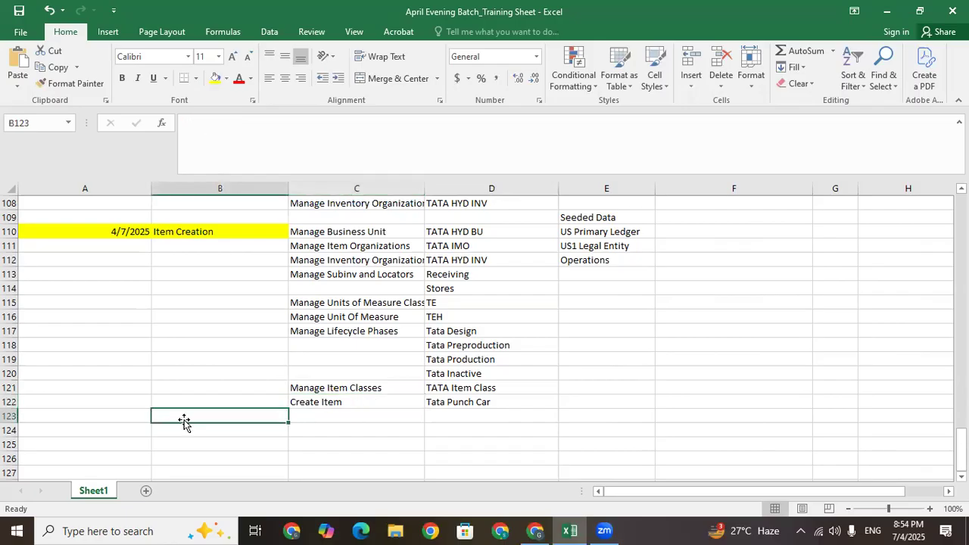
{"action": "left_click", "coordinate": [125, 429]}
{"action": "left_click", "coordinate": [195, 432]}
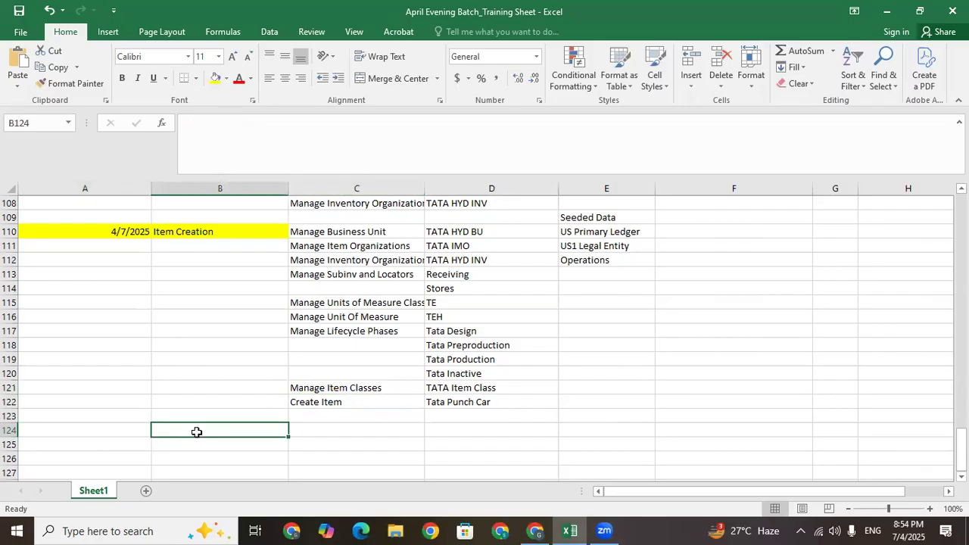
{"action": "left_click", "coordinate": [113, 430]}
{"action": "left_click", "coordinate": [227, 426]}
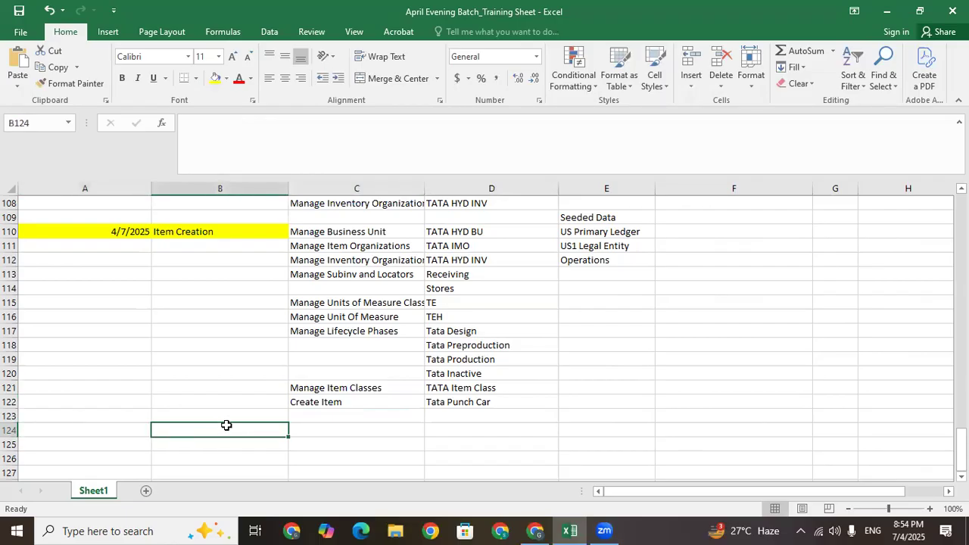